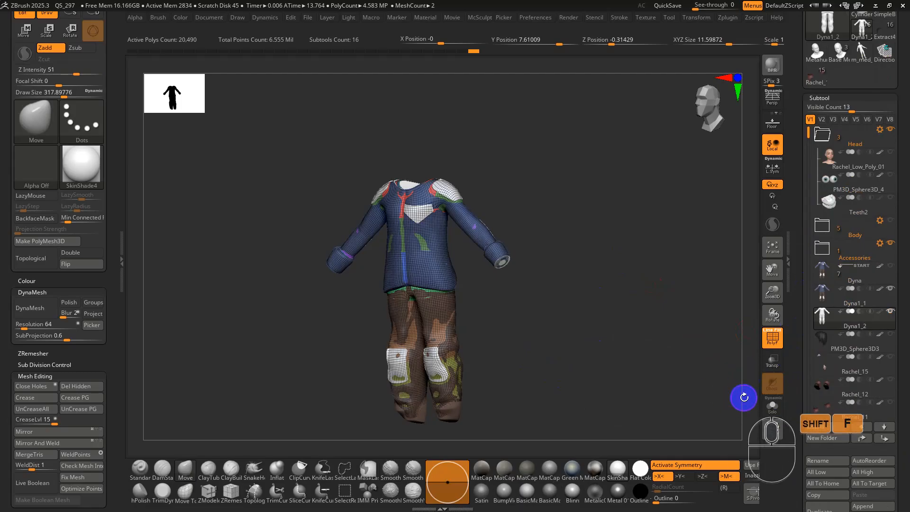
# - Isolate the low-poly clothing subtool Dyna1_2 and compare its polygroup wireframe with the high-resolution subtool Dyna1_1
pyautogui.click(772, 407)
pyautogui.keyDown('alt'); pyautogui.moveTo(605, 346); pyautogui.dragTo(631, 351); pyautogui.keyUp('alt')
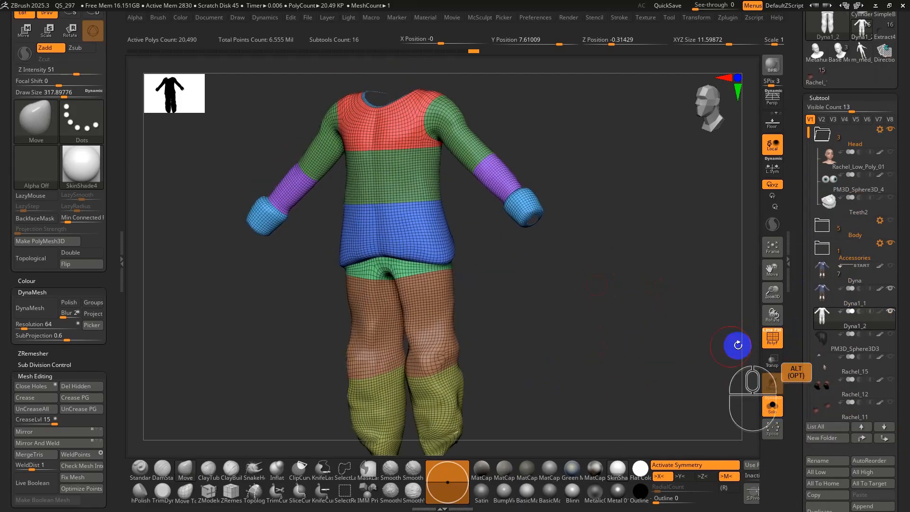
pyautogui.hotkey('shift', 'f')
pyautogui.click(824, 308)
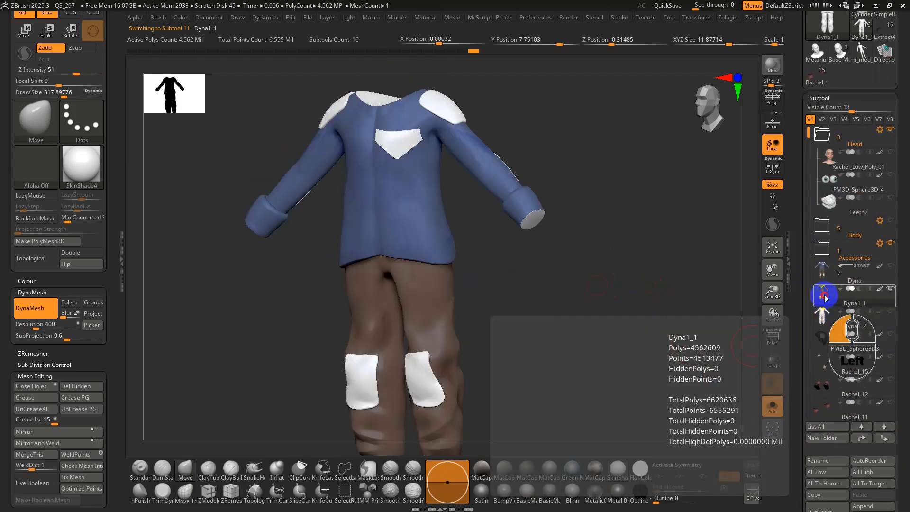
pyautogui.hotkey('shift', 'f')
pyautogui.hotkey('shift', 'f')
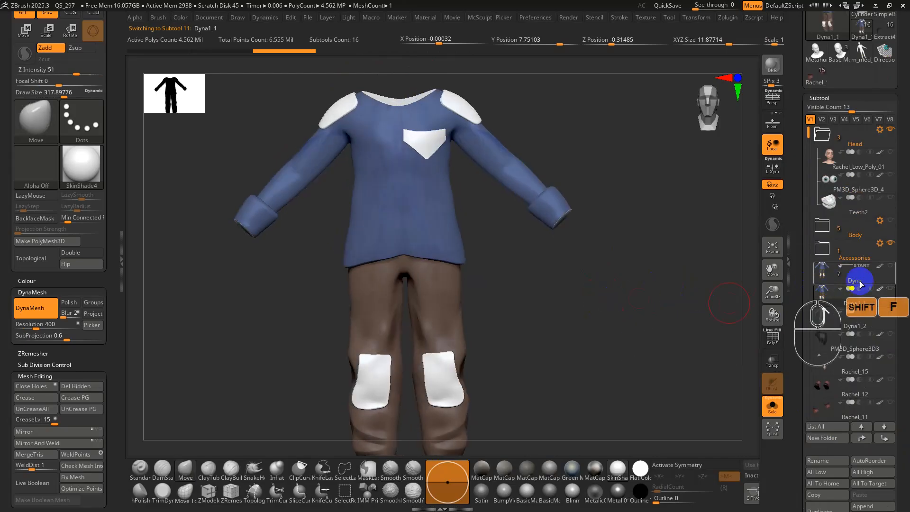
# - Select the Dyna subtool and inspect the jacket's polypaint and polygroup wireframe from the front and side
pyautogui.click(843, 278)
pyautogui.keyDown('alt'); pyautogui.moveTo(603, 260); pyautogui.dragTo(560, 422); pyautogui.keyUp('alt')
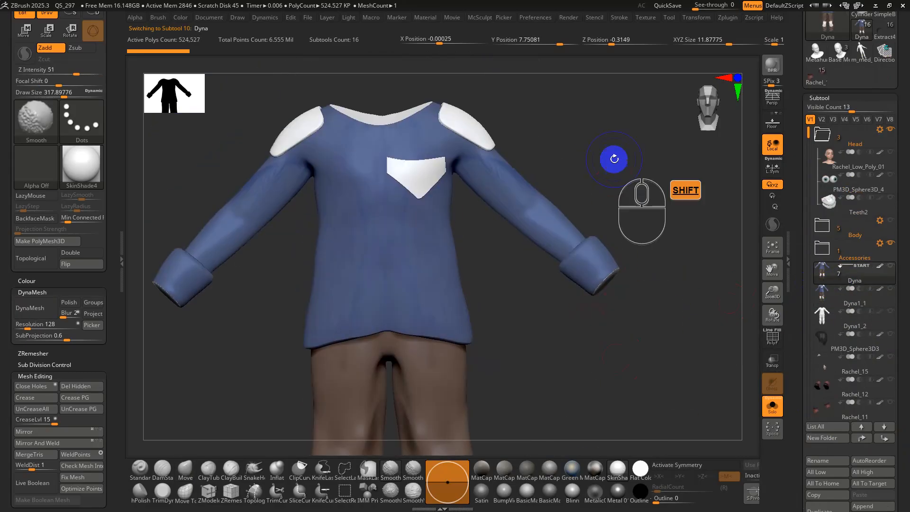
pyautogui.hotkey('shift', 'f')
pyautogui.moveTo(613, 158); pyautogui.dragTo(713, 323)
pyautogui.hotkey('shift', 'f')
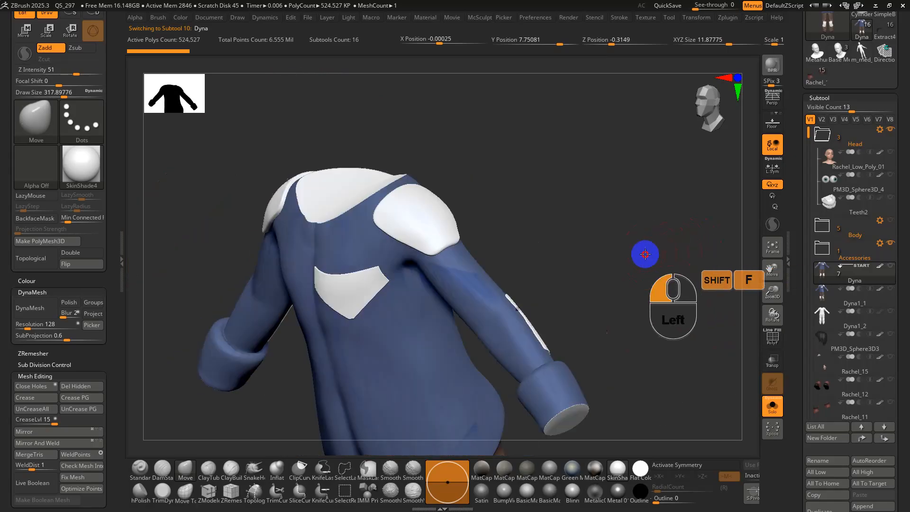
pyautogui.moveTo(644, 254); pyautogui.dragTo(639, 227)
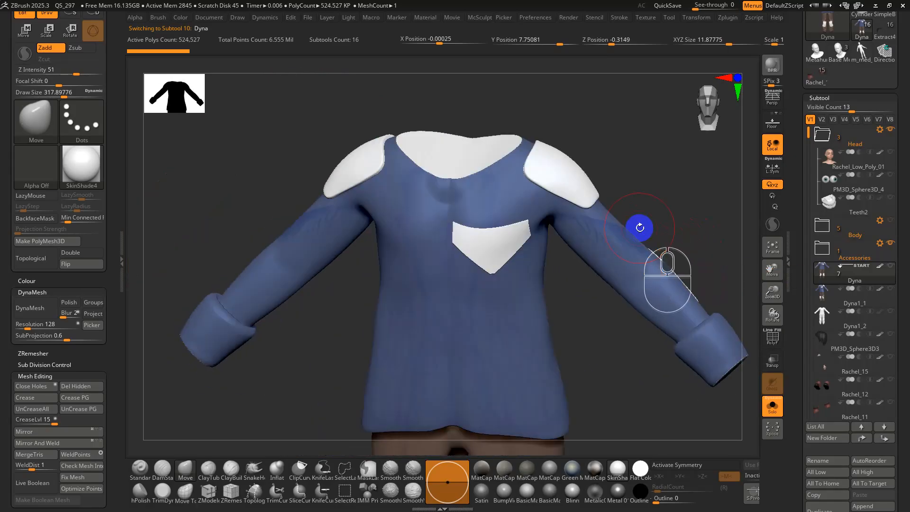
pyautogui.hotkey('shift', 'f')
pyautogui.hotkey('shift', 'f')
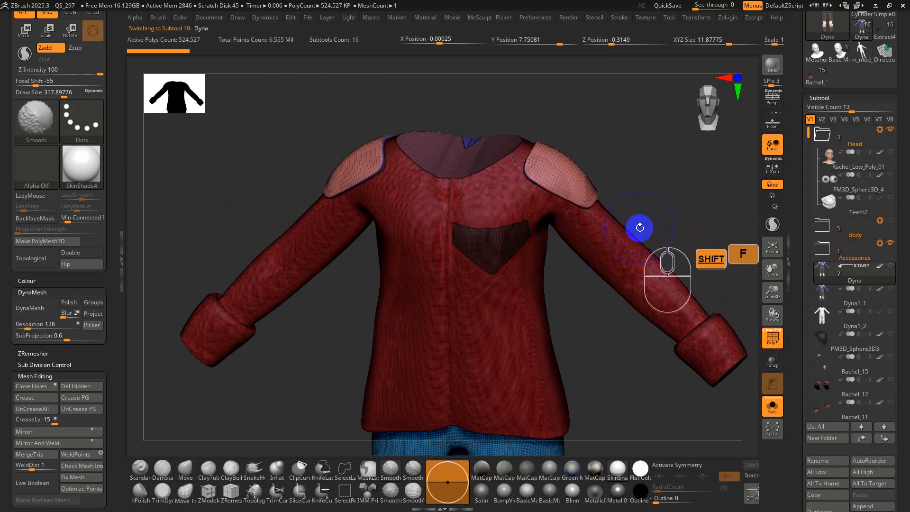
pyautogui.keyDown('alt'); pyautogui.moveTo(664, 199); pyautogui.dragTo(574, 189); pyautogui.keyUp('alt')
pyautogui.hotkey('shift', 'f')
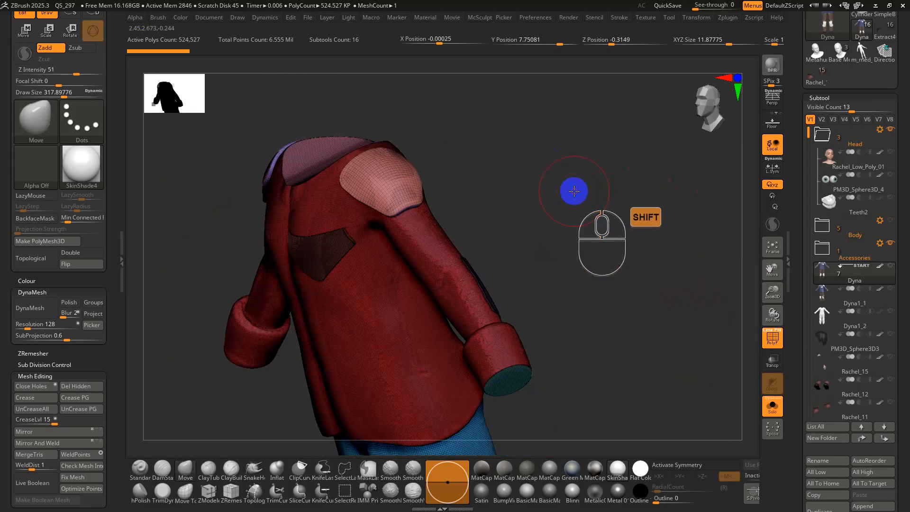
pyautogui.hotkey('shift', 'f')
# - Examine the Dyna outfit's sleeve patches, cuffs, trousers and knee pads with and without the wireframe
pyautogui.moveTo(412, 192); pyautogui.dragTo(469, 194)
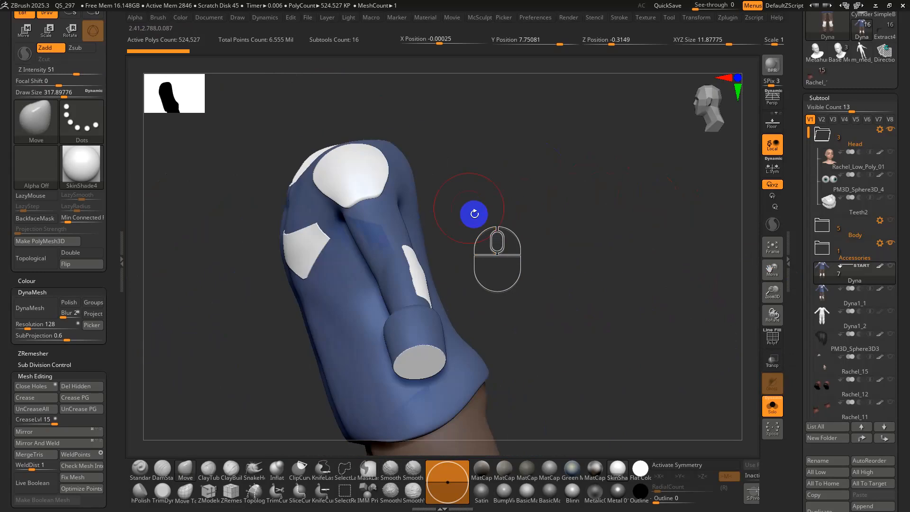
pyautogui.keyDown('alt'); pyautogui.moveTo(544, 260); pyautogui.dragTo(518, 178); pyautogui.keyUp('alt')
pyautogui.moveTo(511, 248); pyautogui.dragTo(573, 303)
pyautogui.keyDown('alt'); pyautogui.moveTo(572, 335); pyautogui.dragTo(545, 342); pyautogui.keyUp('alt')
pyautogui.keyDown('alt'); pyautogui.moveTo(553, 172); pyautogui.dragTo(532, 76); pyautogui.keyUp('alt')
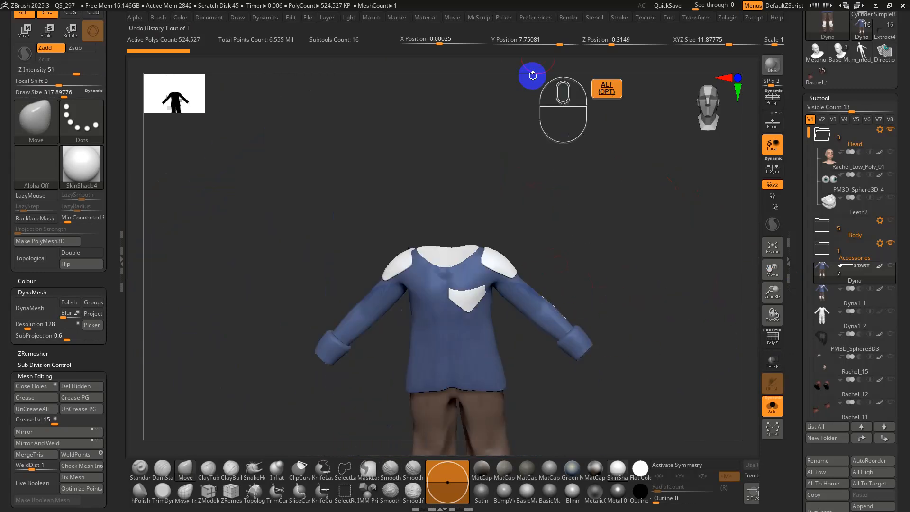
pyautogui.keyDown('alt'); pyautogui.moveTo(612, 390); pyautogui.dragTo(580, 314); pyautogui.keyUp('alt')
pyautogui.hotkey('shift', 'f')
pyautogui.hotkey('shift', 'f')
pyautogui.hotkey('shift', 'f')
pyautogui.hotkey('shift', 'f')
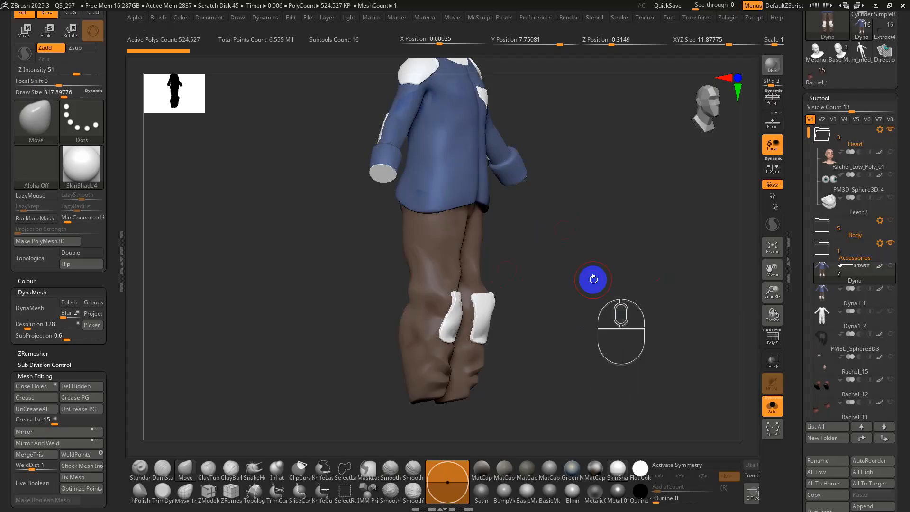
# - Select the hair subtool PM3D_Sphere3D3 and examine its strand polygroups, both isolated and together with the clothing
pyautogui.click(821, 345)
pyautogui.press('f')
pyautogui.hotkey('shift', 'f')
pyautogui.keyDown('alt'); pyautogui.moveTo(640, 262); pyautogui.dragTo(599, 270); pyautogui.keyUp('alt')
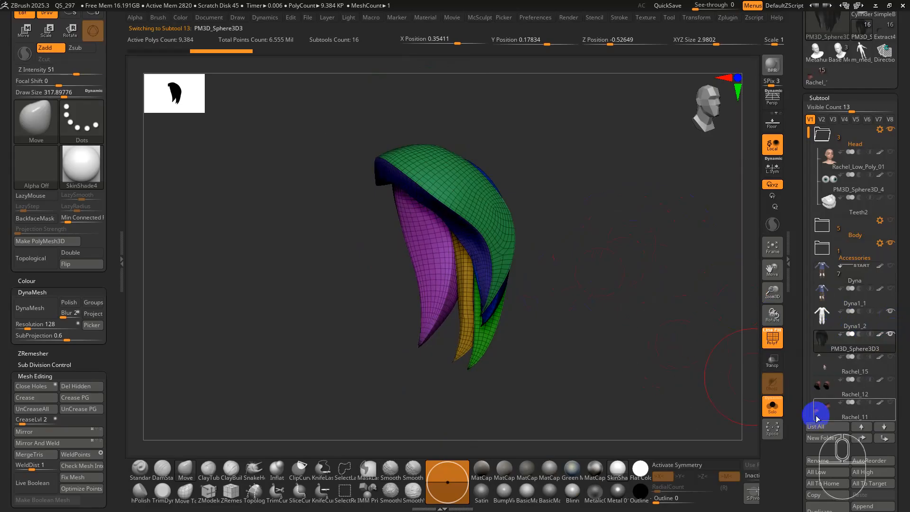
pyautogui.click(778, 413)
pyautogui.press('f')
pyautogui.moveTo(609, 329); pyautogui.dragTo(605, 234)
pyautogui.moveTo(605, 234); pyautogui.dragTo(642, 239)
pyautogui.hotkey('shift', 'f')
pyautogui.hotkey('shift', 'f')
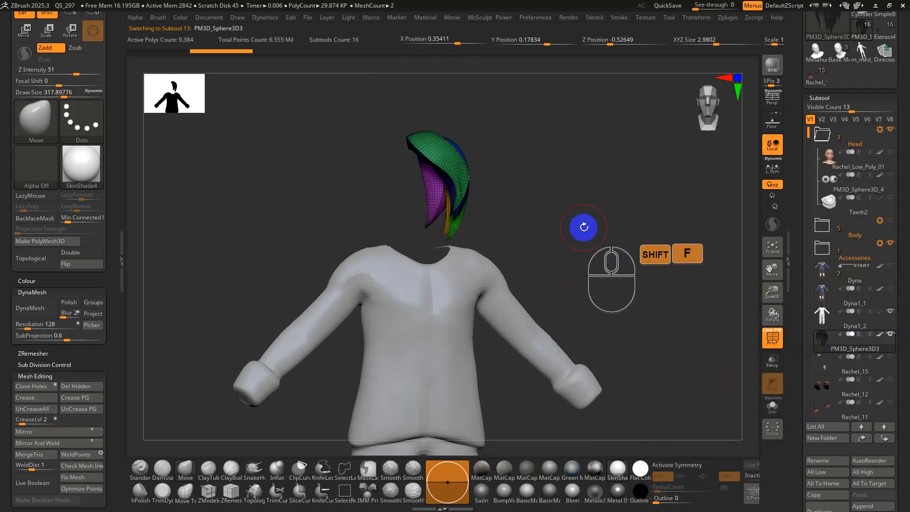
pyautogui.keyDown('alt'); pyautogui.moveTo(559, 219); pyautogui.dragTo(665, 252); pyautogui.keyUp('alt')
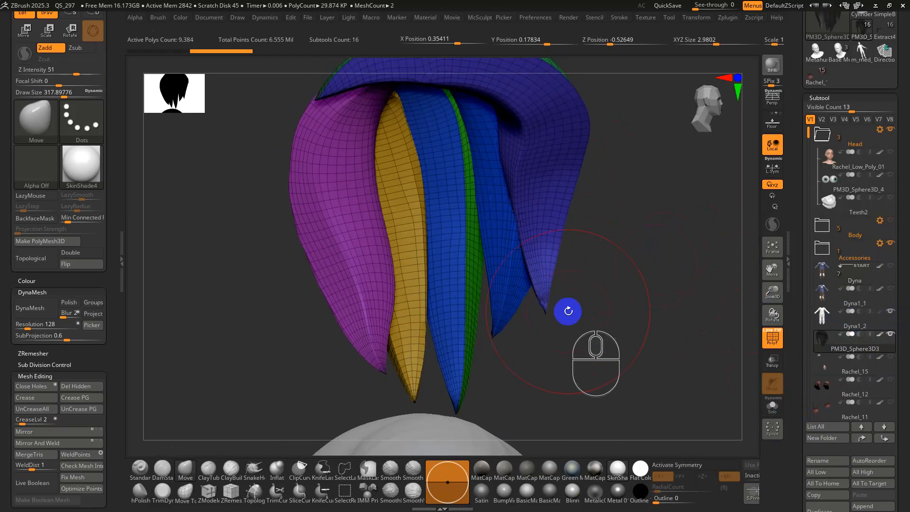
# - Optimize the hair mesh's point order and check the strands from several angles with the wireframe on and off
pyautogui.hotkey('shift', 'f')
pyautogui.hotkey('shift', 'f')
pyautogui.moveTo(112, 392); pyautogui.dragTo(101, 271)
pyautogui.click(89, 277)
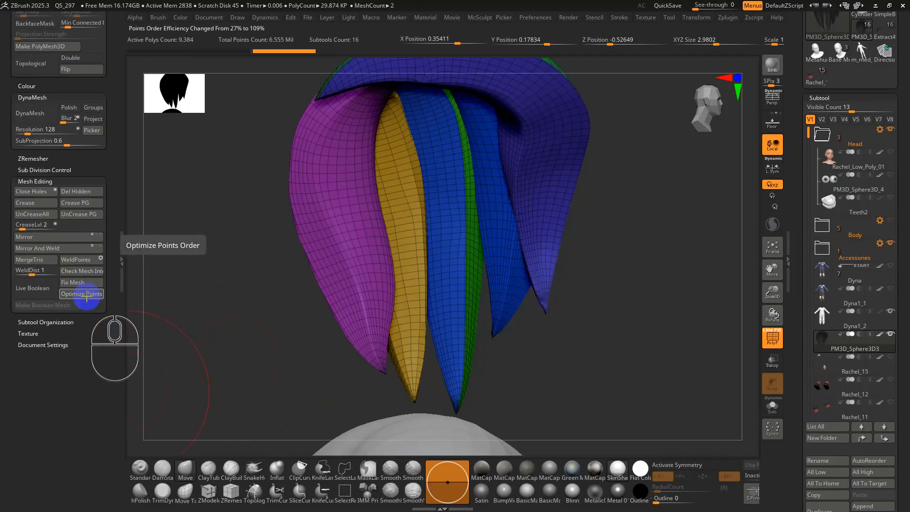
pyautogui.keyDown('shift'); pyautogui.moveTo(613, 280); pyautogui.dragTo(465, 208); pyautogui.keyUp('shift')
pyautogui.hotkey('shift', 'f')
pyautogui.hotkey('shift', 'f')
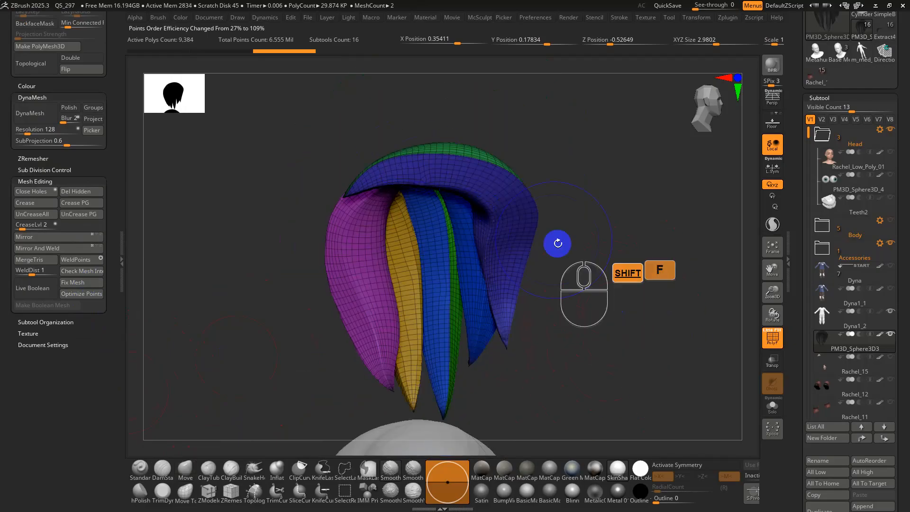
pyautogui.keyDown('shift'); pyautogui.moveTo(607, 291); pyautogui.dragTo(539, 307); pyautogui.keyUp('shift')
pyautogui.hotkey('shift', 'f')
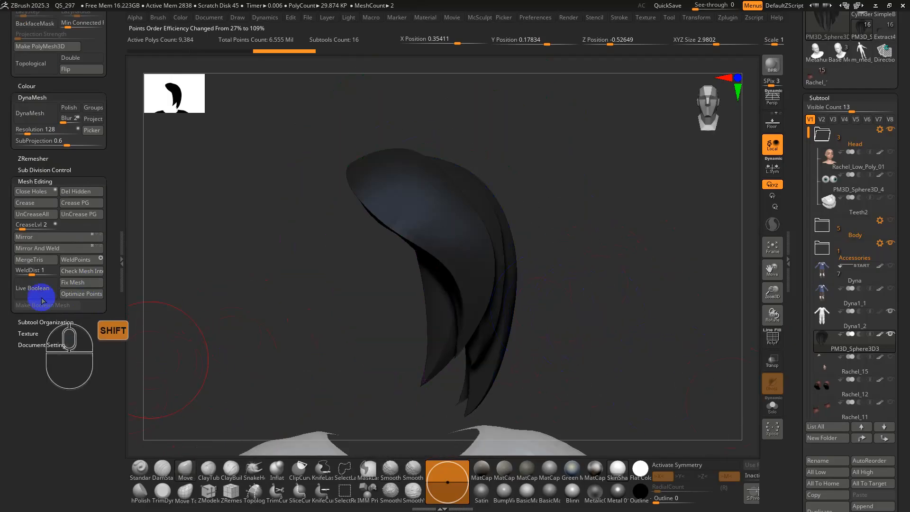
# - Enable the Polygroups option in UV Master so each hair polygroup gets its own UV island
pyautogui.moveTo(109, 91); pyautogui.dragTo(112, 144)
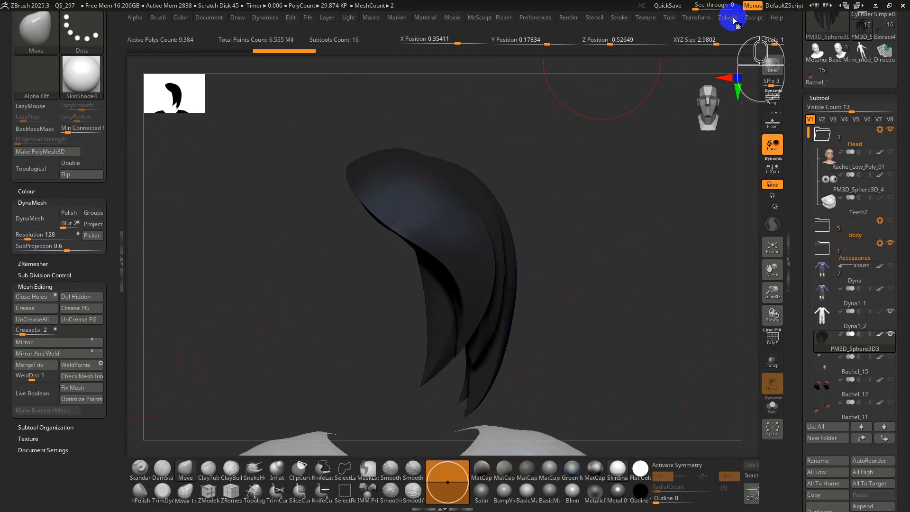
pyautogui.click(732, 18)
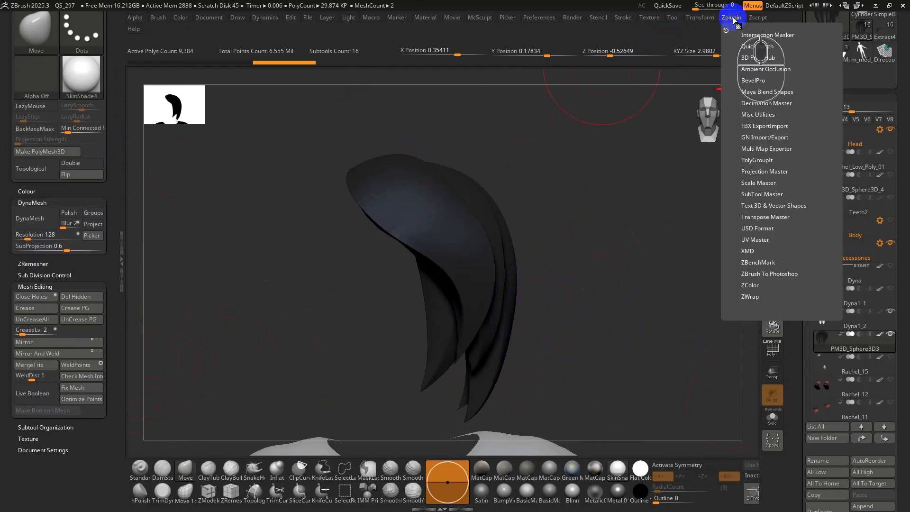
pyautogui.click(754, 239)
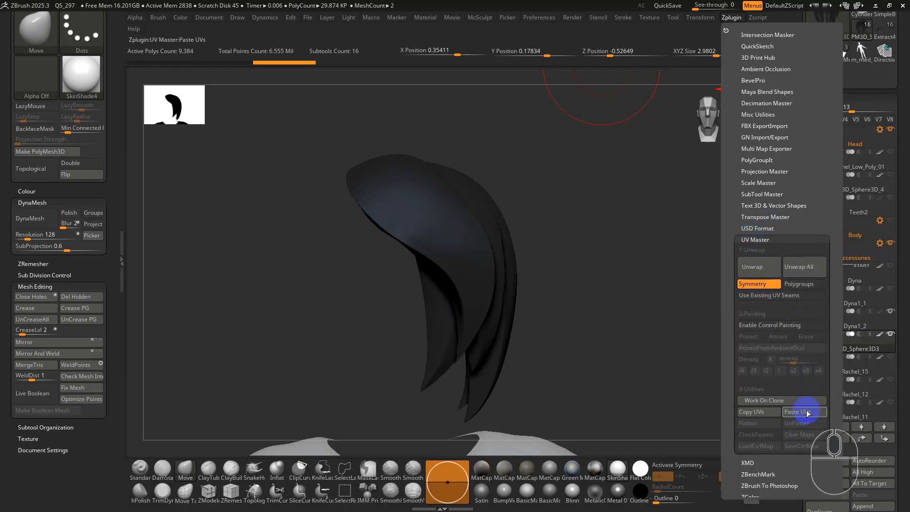
pyautogui.click(799, 287)
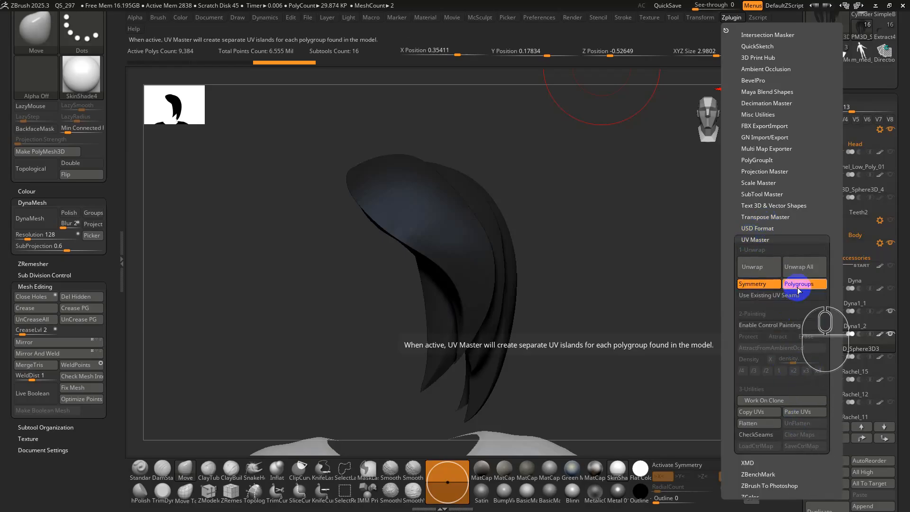
# - Show the hair's polygroup wireframe and review the Polygroups, Subtool Organization and ZRemesher options
pyautogui.hotkey('shift', 'f')
pyautogui.moveTo(587, 275); pyautogui.dragTo(622, 286)
pyautogui.keyDown('alt'); pyautogui.moveTo(147, 323); pyautogui.dragTo(205, 331); pyautogui.keyUp('alt')
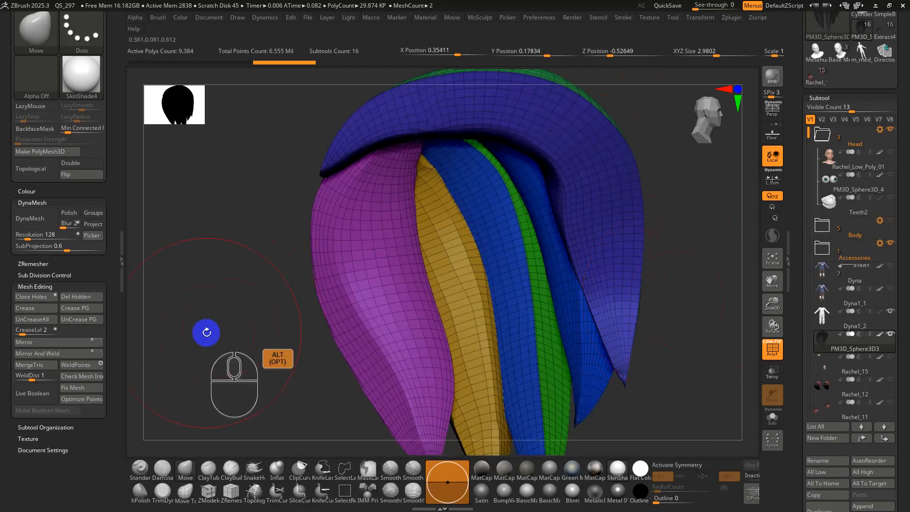
pyautogui.moveTo(800, 393); pyautogui.dragTo(803, 244)
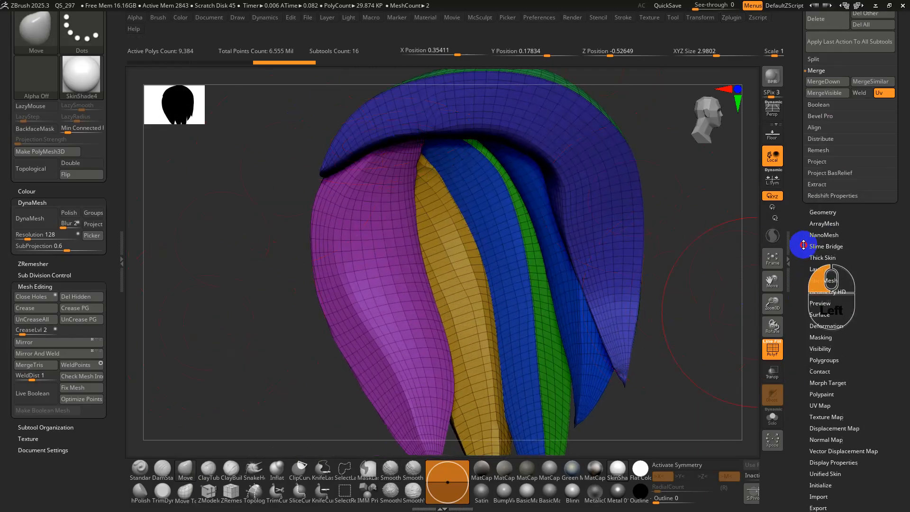
pyautogui.click(825, 360)
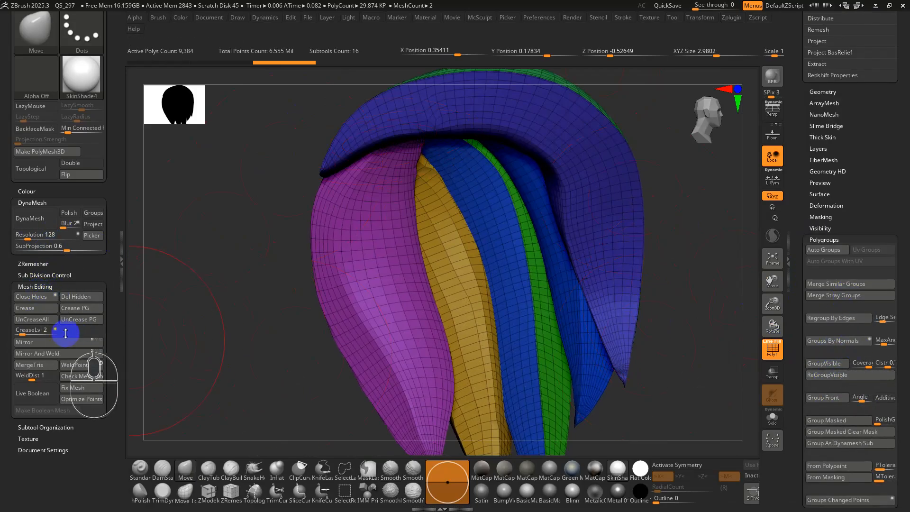
pyautogui.click(47, 423)
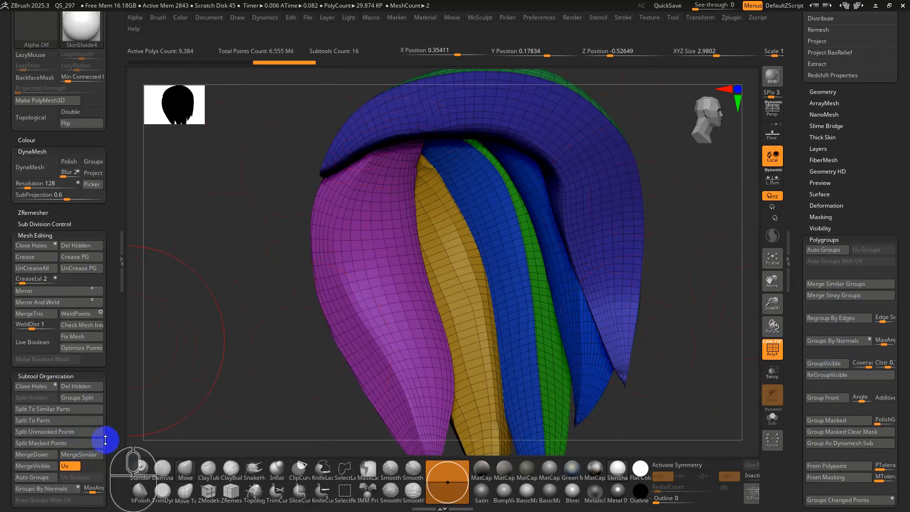
pyautogui.click(38, 212)
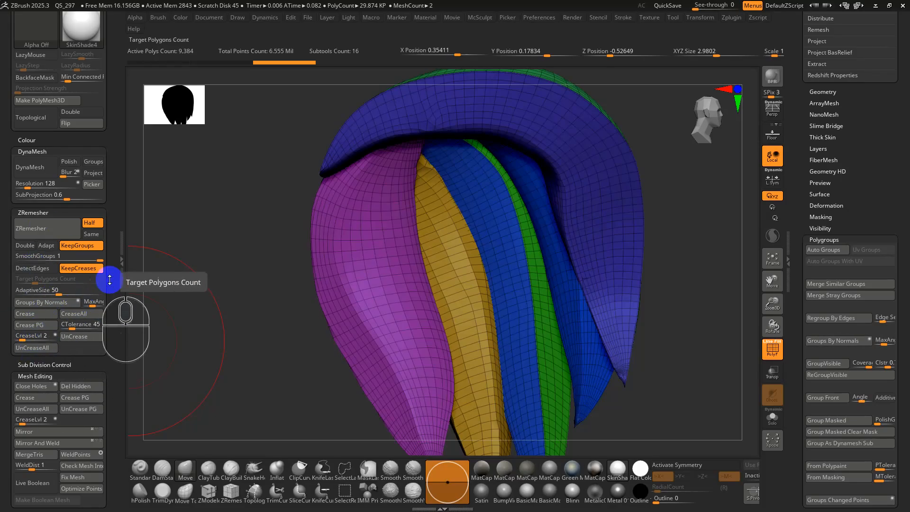
# - Unwrap the hair subtool's UVs with UV Master using its polygroups
pyautogui.keyDown('alt'); pyautogui.moveTo(301, 337); pyautogui.dragTo(589, 257); pyautogui.keyUp('alt')
pyautogui.moveTo(589, 258); pyautogui.dragTo(473, 281, button='right')
pyautogui.keyDown('alt'); pyautogui.moveTo(584, 220); pyautogui.dragTo(666, 196, button='right'); pyautogui.keyUp('alt')
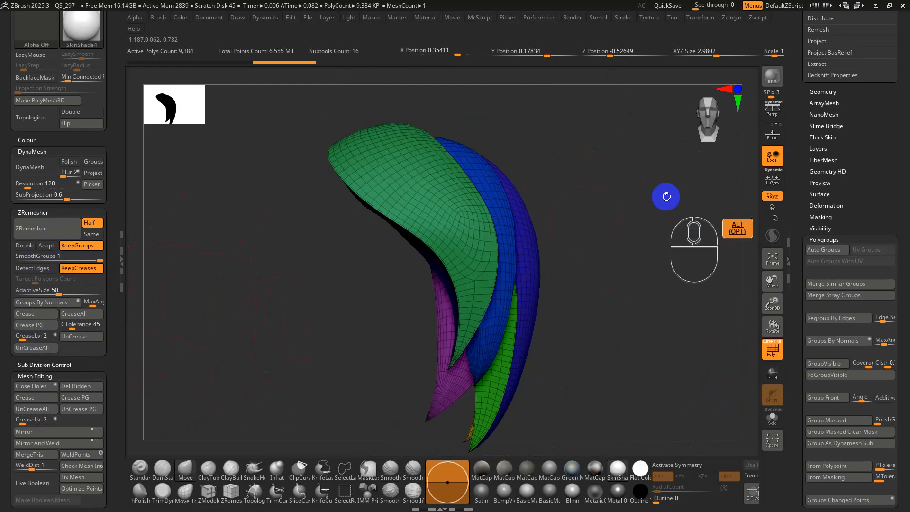
pyautogui.click(731, 17)
pyautogui.click(756, 272)
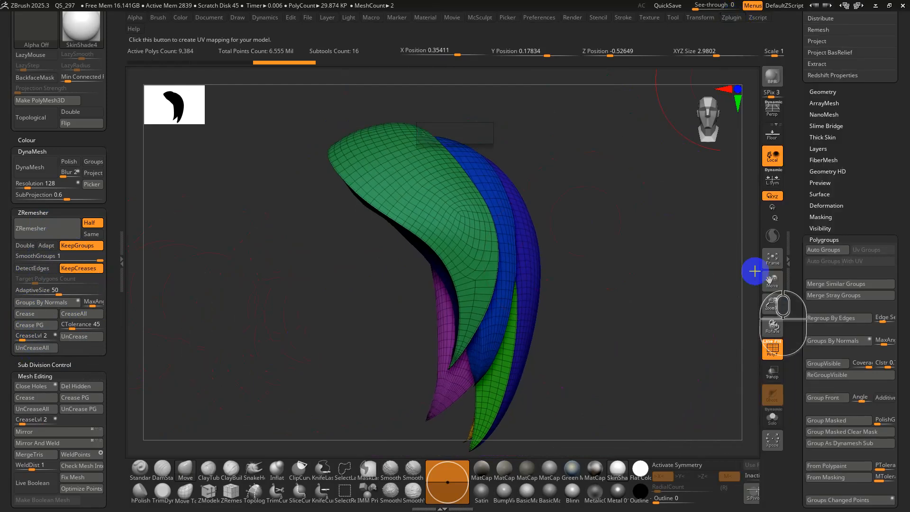
# - Flatten the hair's UVs to examine the islands, and unflatten them back to the 3D mesh
pyautogui.click(731, 17)
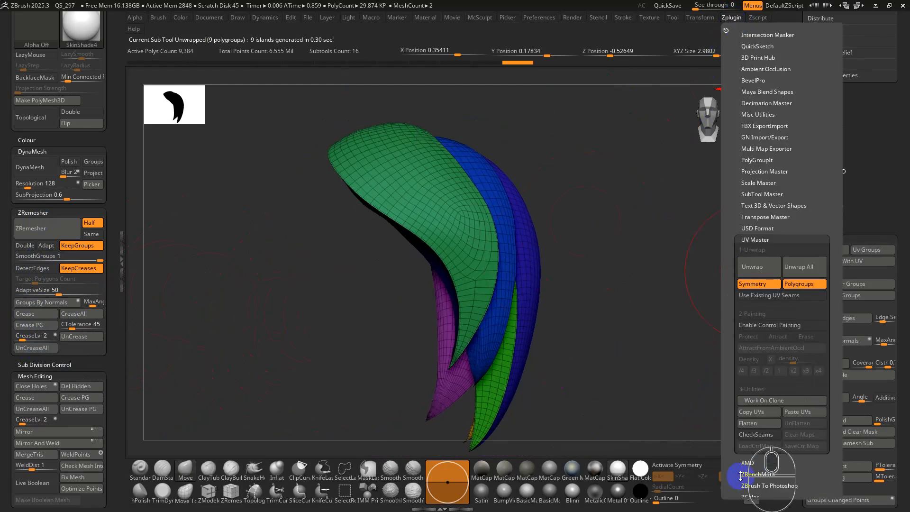
pyautogui.click(752, 423)
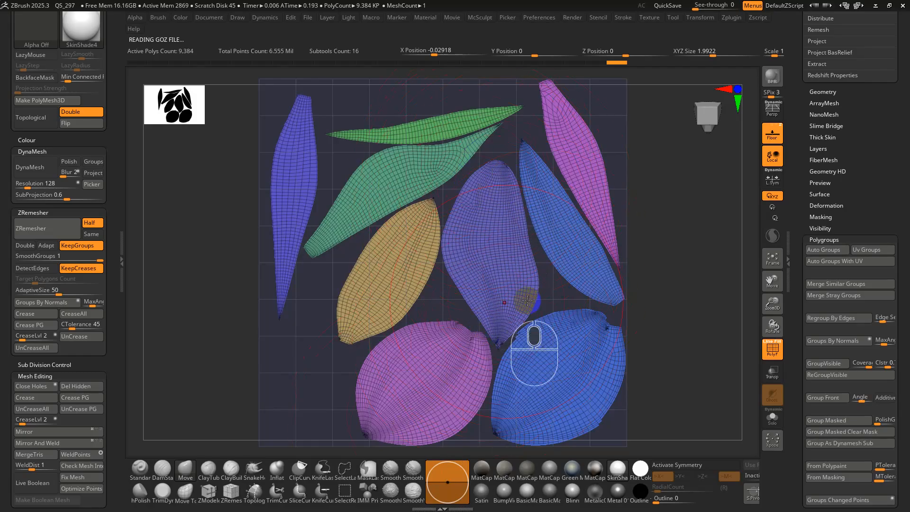
pyautogui.click(731, 18)
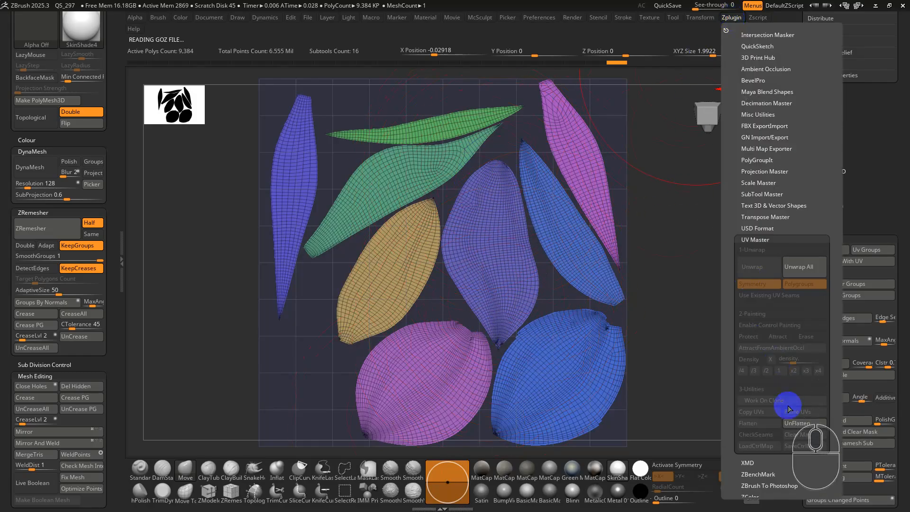
pyautogui.click(794, 423)
pyautogui.moveTo(488, 298); pyautogui.dragTo(564, 264, button='right')
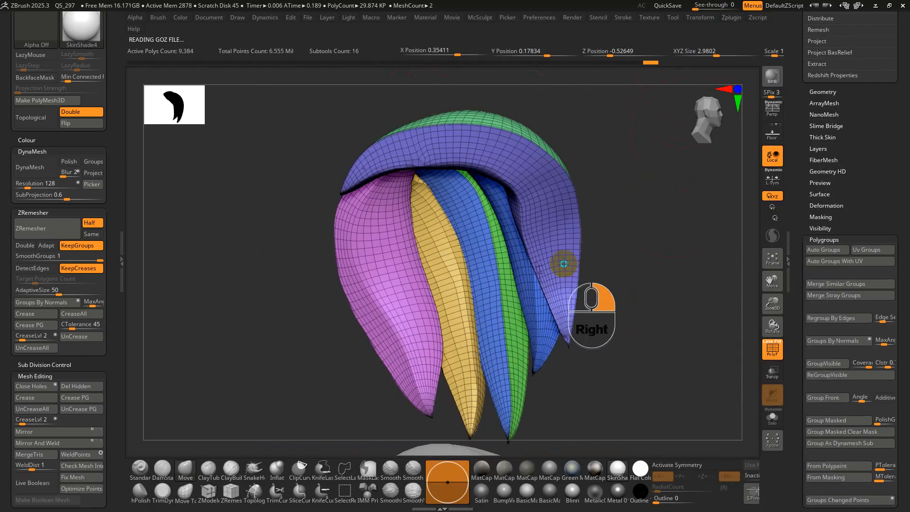
# - Select the clothing subtool Dyna1_2 and examine its torso, sleeve and cuff polygroups from several angles
pyautogui.moveTo(443, 159); pyautogui.dragTo(550, 245, button='right')
pyautogui.keyDown('alt'); pyautogui.click(567, 278); pyautogui.keyUp('alt')
pyautogui.hotkey('shift', 'f')
pyautogui.hotkey('shift', 'f')
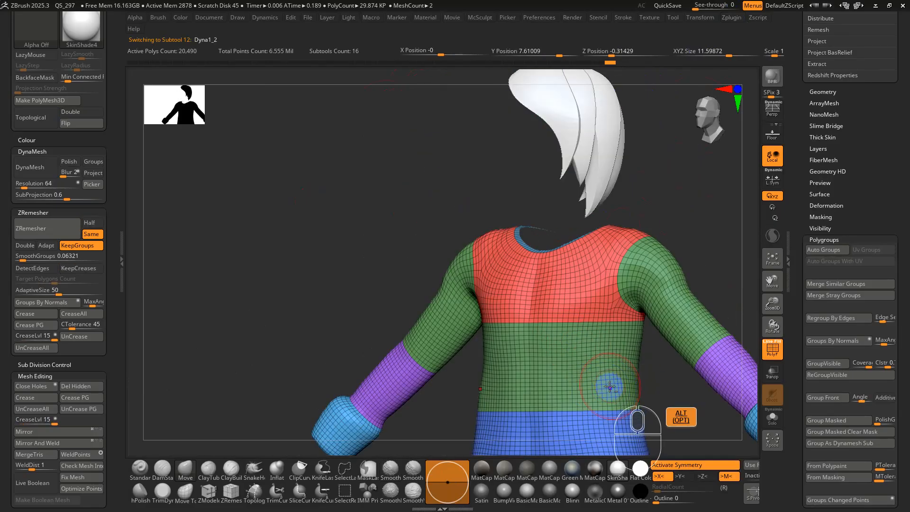
pyautogui.keyDown('alt'); pyautogui.moveTo(610, 386); pyautogui.dragTo(563, 284, button='right'); pyautogui.keyUp('alt')
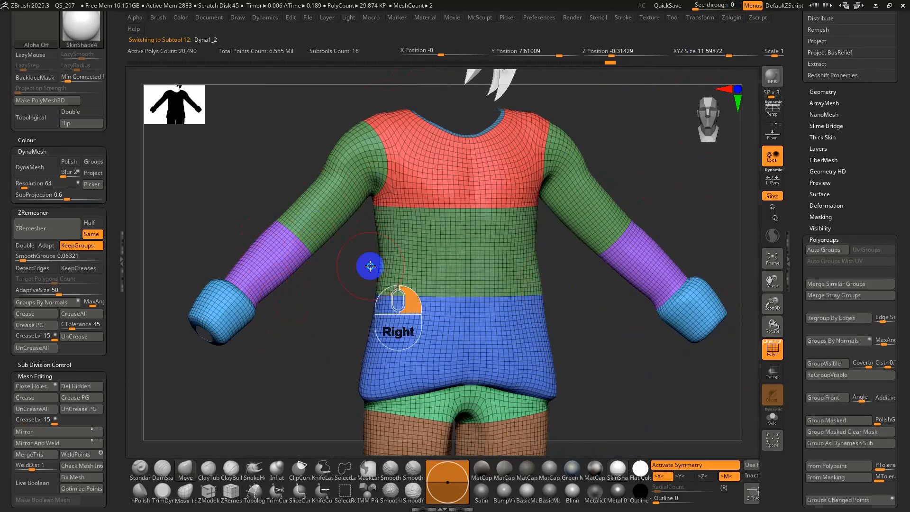
pyautogui.moveTo(370, 265); pyautogui.dragTo(447, 250, button='right')
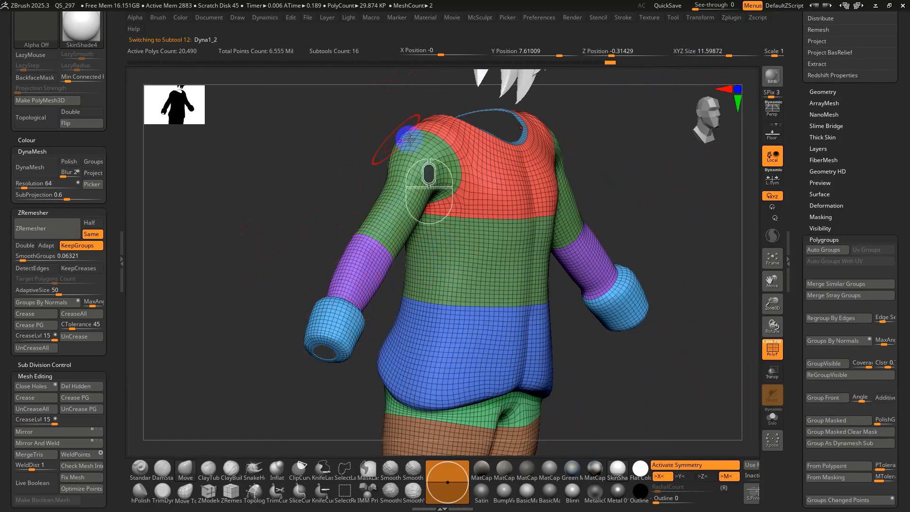
# - Examine the clothing's torso, sleeve and trouser polygroups from the front
pyautogui.moveTo(430, 239); pyautogui.dragTo(468, 204, button='right')
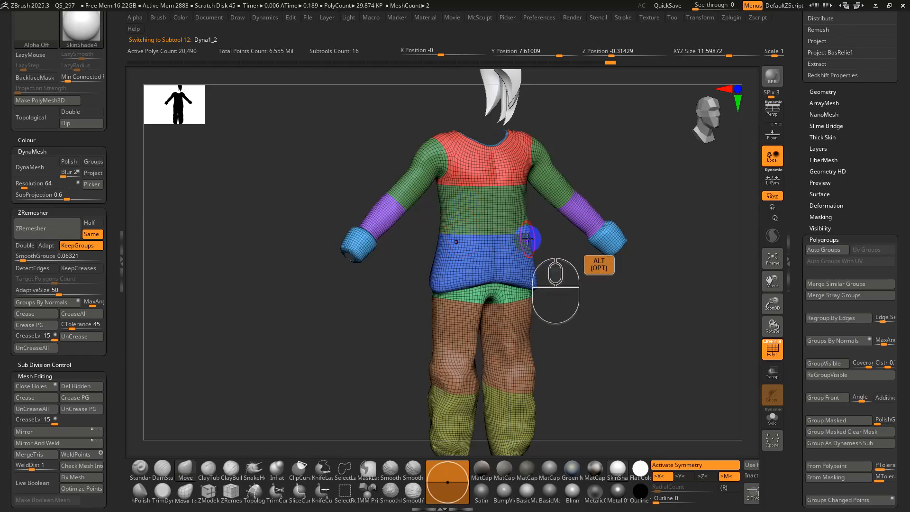
pyautogui.keyDown('alt'); pyautogui.moveTo(493, 322); pyautogui.dragTo(516, 246, button='right'); pyautogui.keyUp('alt')
pyautogui.keyDown('alt'); pyautogui.moveTo(500, 122); pyautogui.dragTo(473, 242, button='right'); pyautogui.keyUp('alt')
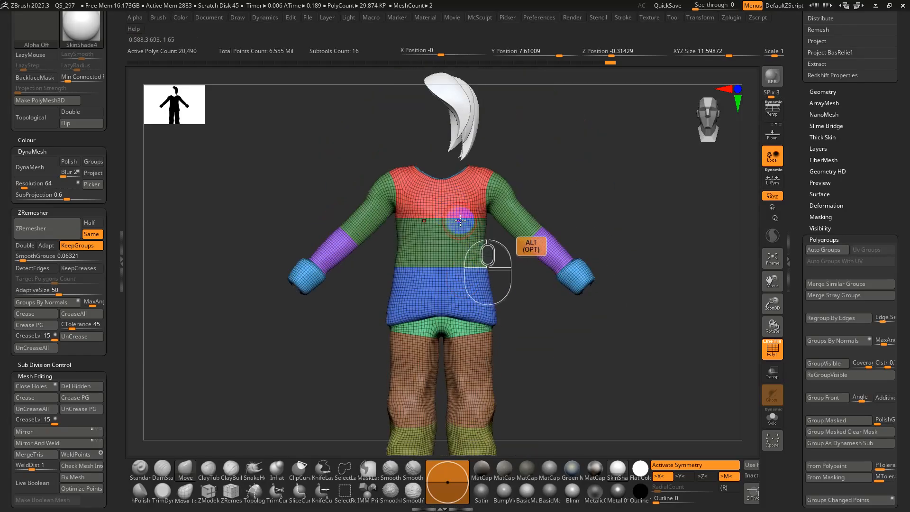
# - Switch to Chrome and search Google Images for "clothing patterns" in a new tab
pyautogui.press('super')
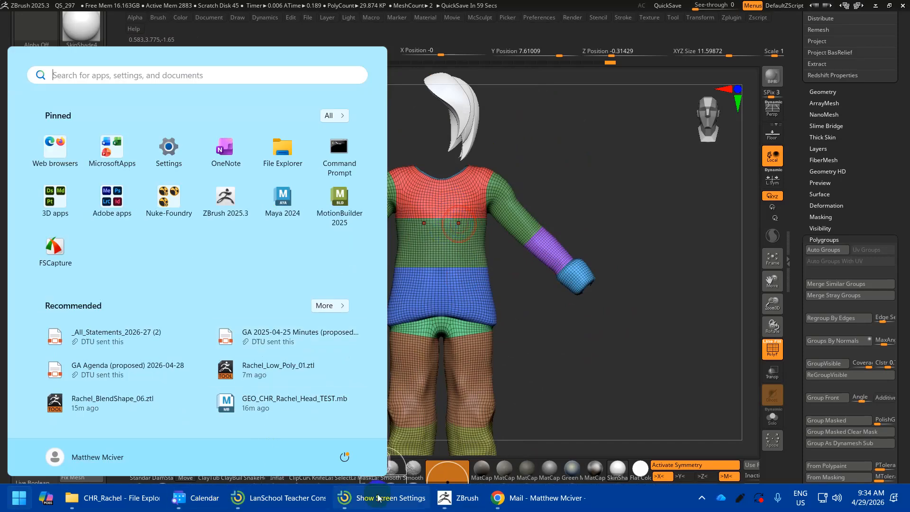
pyautogui.click(545, 497)
pyautogui.hotkey('ctrl', 't')
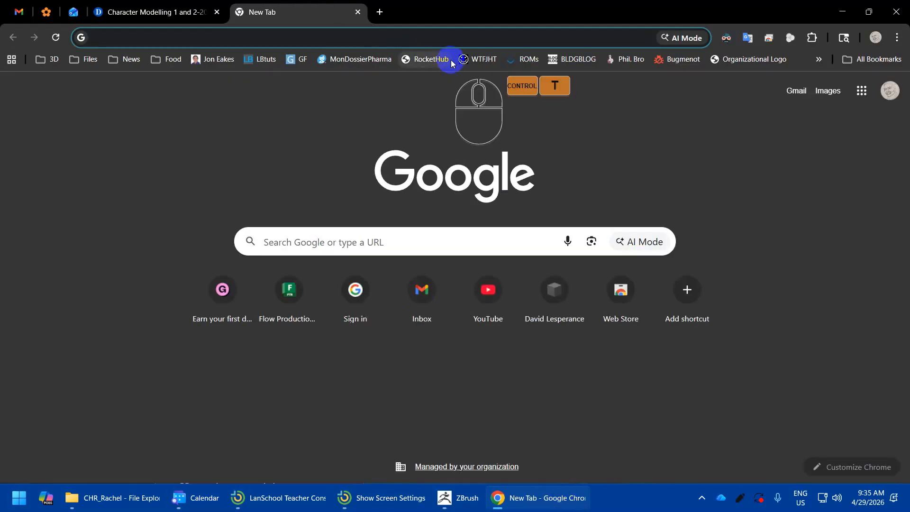
pyautogui.write('clothing patterms')
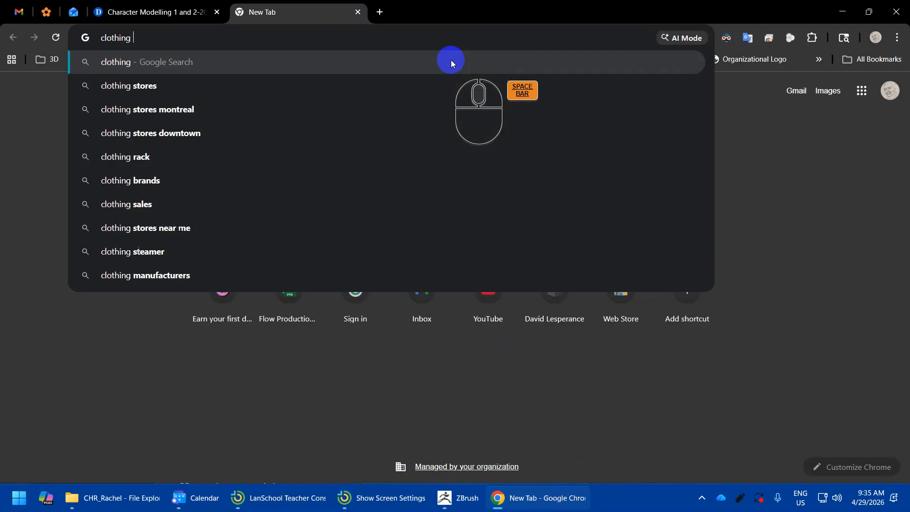
pyautogui.press('BackSpace')
pyautogui.press('BackSpace')
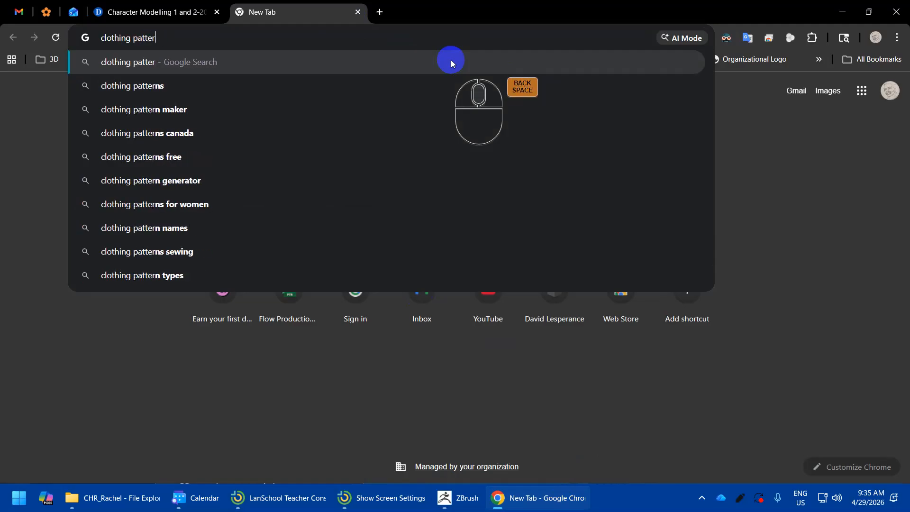
pyautogui.write('ns')
pyautogui.press('BackSpace')
pyautogui.press('BackSpace')
pyautogui.write('nm')
pyautogui.press('BackSpace')
pyautogui.write('s')
pyautogui.press('Return')
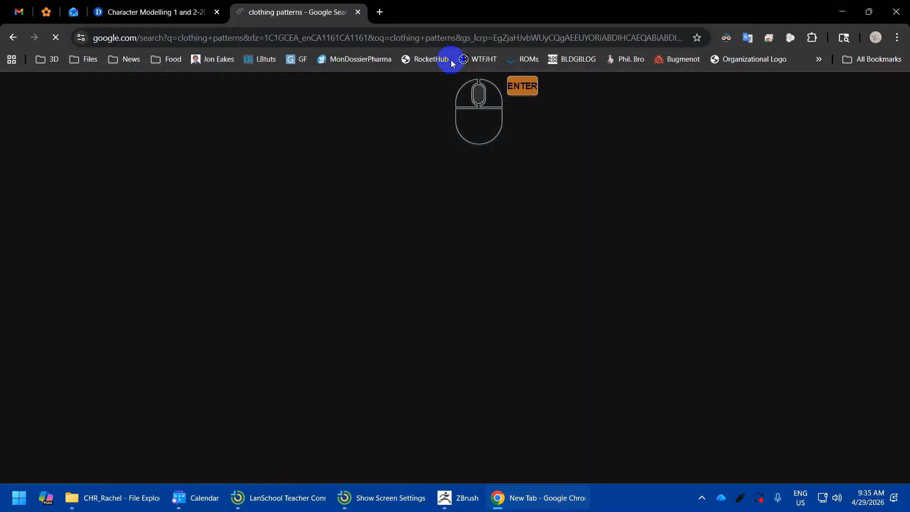
pyautogui.click(207, 150)
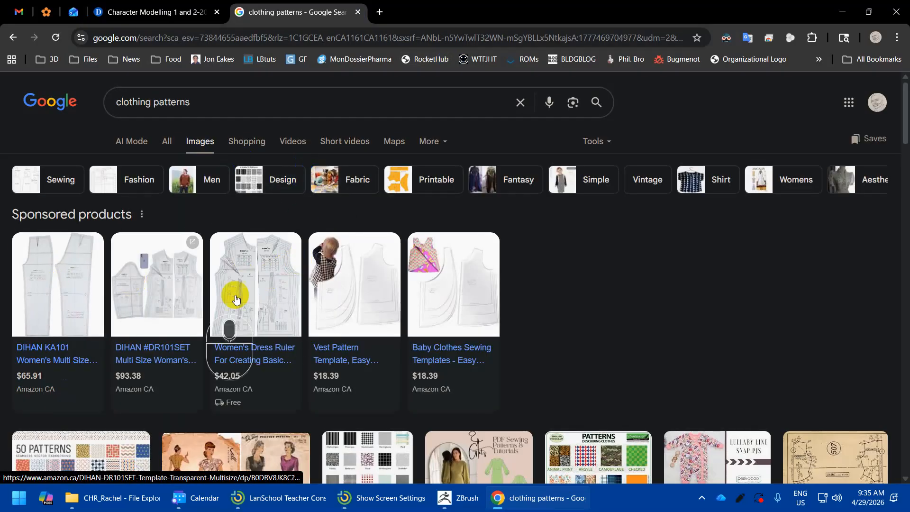
# - Examine the DIHAN KA101 women's pattern page, close it, and preview the techpacks.co sewing pattern image
pyautogui.click(52, 294)
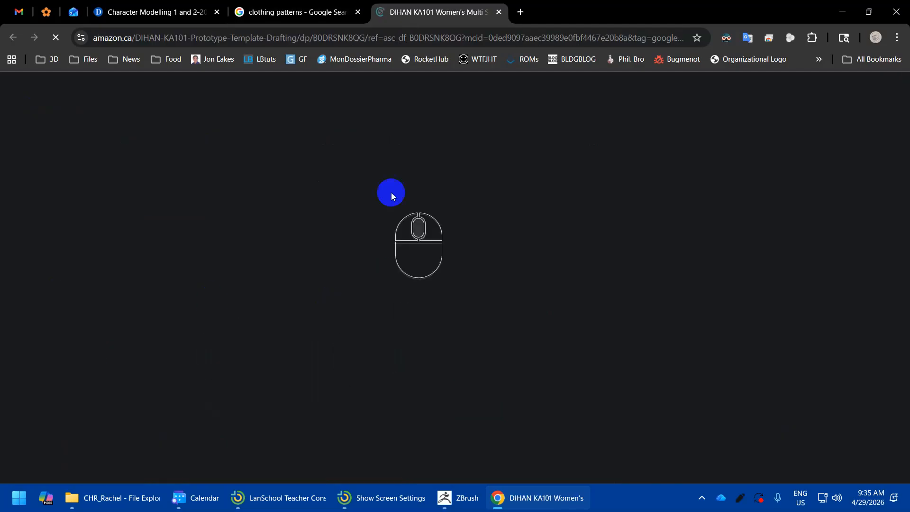
pyautogui.scroll(-3, 657, 364)
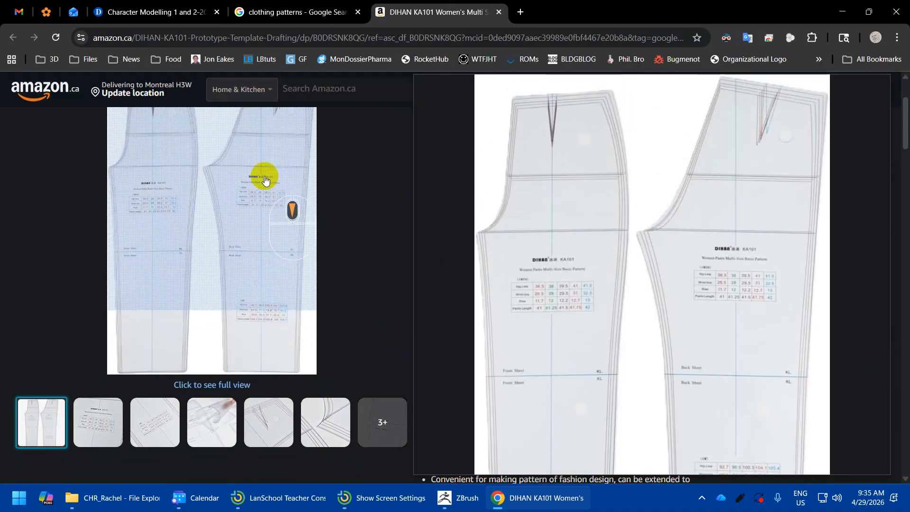
pyautogui.click(19, 36)
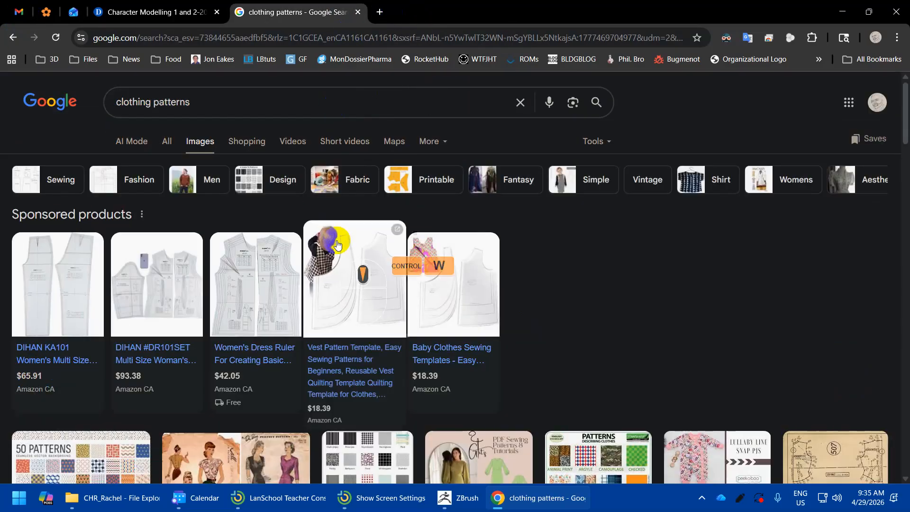
pyautogui.scroll(-3, 341, 218)
pyautogui.scroll(-4, 291, 193)
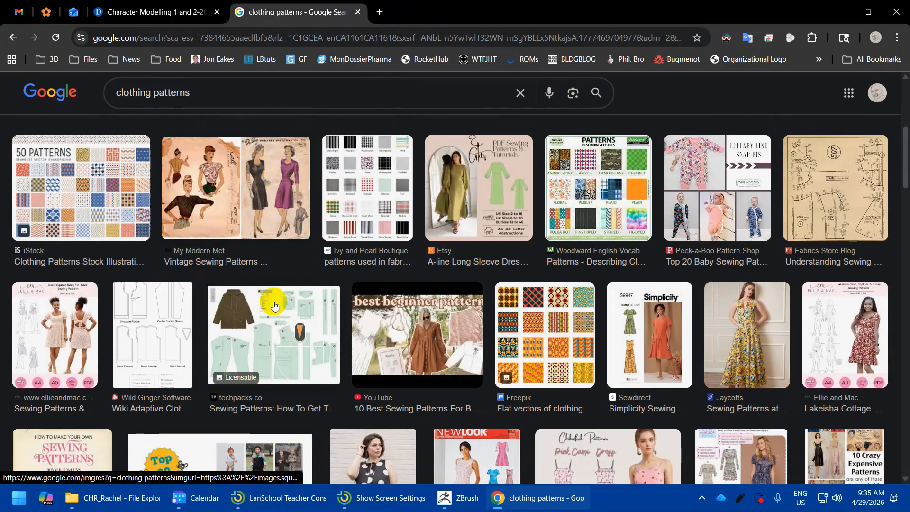
pyautogui.click(285, 342)
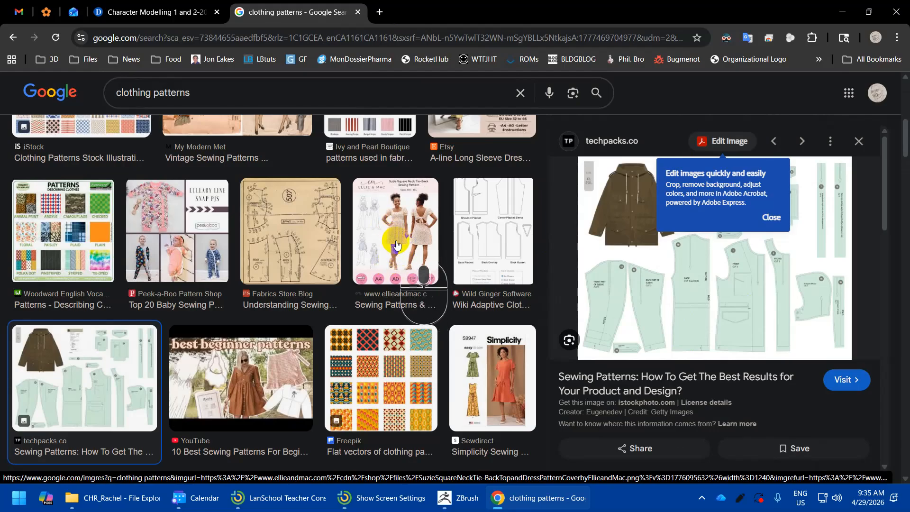
# - Switch back to ZBrush and try isolating the clothing's lower-torso polygroup
pyautogui.hotkey('alt', 'Tab')
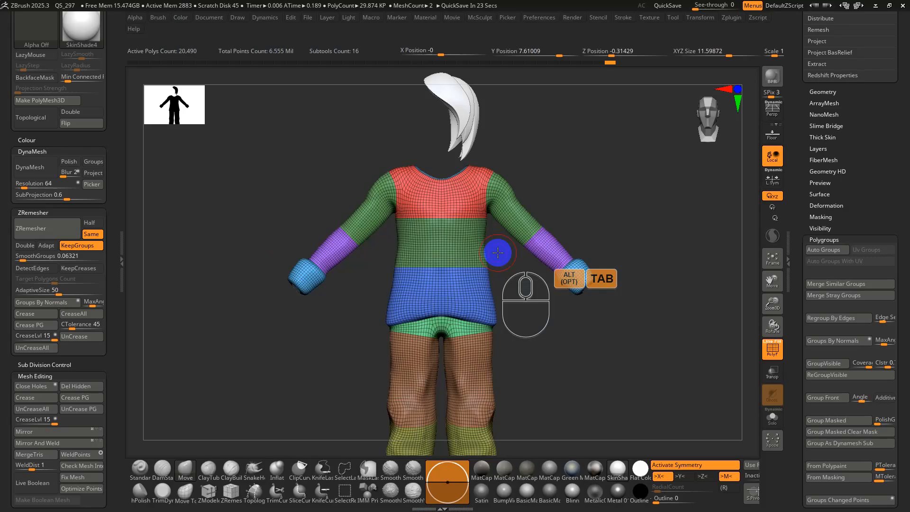
pyautogui.moveTo(550, 318); pyautogui.dragTo(492, 270)
pyautogui.keyDown('ctrl'); pyautogui.keyDown('shift'); pyautogui.click(477, 232); pyautogui.keyUp('shift'); pyautogui.keyUp('ctrl')
pyautogui.keyDown('ctrl'); pyautogui.keyDown('shift'); pyautogui.click(466, 208); pyautogui.keyUp('shift'); pyautogui.keyUp('ctrl')
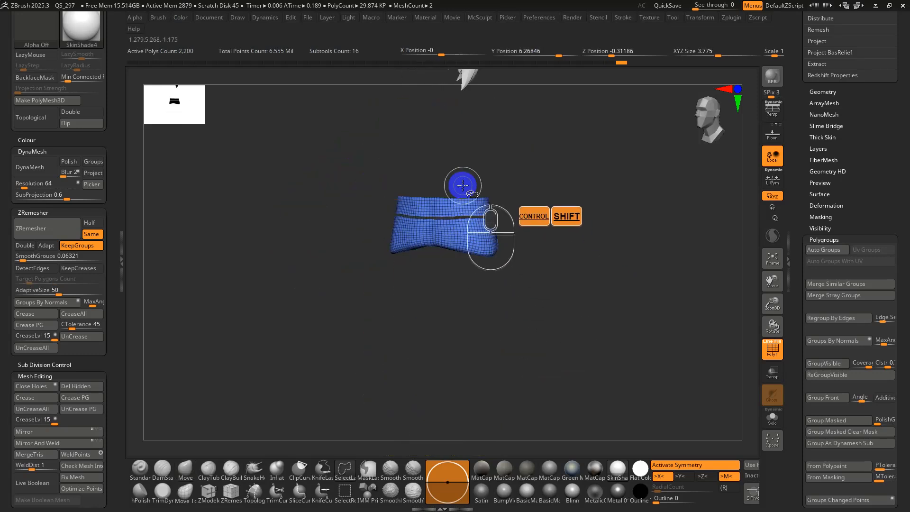
pyautogui.hotkey('ctrl', 'z')
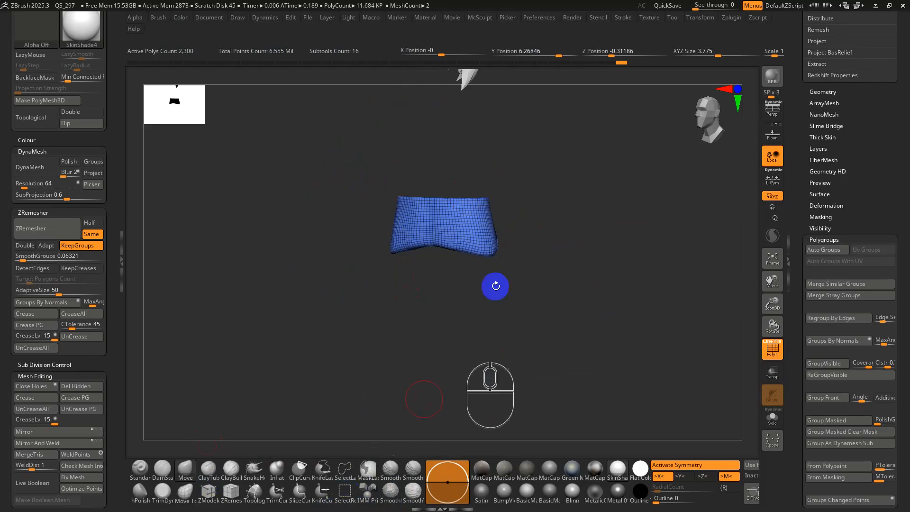
pyautogui.keyDown('ctrl'); pyautogui.keyDown('shift'); pyautogui.click(521, 229); pyautogui.keyUp('shift'); pyautogui.keyUp('ctrl')
# - Hide the clothing's torso, sleeve and cuff polygroups, leaving only the trousers
pyautogui.keyDown('ctrl'); pyautogui.keyDown('shift'); pyautogui.click(465, 223); pyautogui.keyUp('shift'); pyautogui.keyUp('ctrl')
pyautogui.keyDown('ctrl'); pyautogui.keyDown('shift'); pyautogui.click(466, 222); pyautogui.keyUp('shift'); pyautogui.keyUp('ctrl')
pyautogui.keyDown('ctrl'); pyautogui.keyDown('shift'); pyautogui.click(460, 174); pyautogui.keyUp('shift'); pyautogui.keyUp('ctrl')
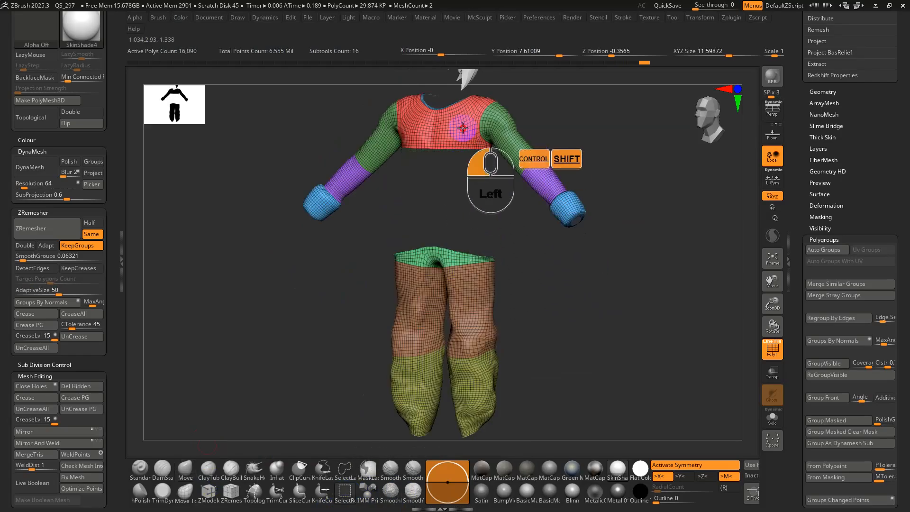
pyautogui.keyDown('ctrl'); pyautogui.keyDown('shift'); pyautogui.click(459, 127); pyautogui.keyUp('shift'); pyautogui.keyUp('ctrl')
pyautogui.keyDown('ctrl'); pyautogui.keyDown('shift'); pyautogui.click(474, 125); pyautogui.keyUp('shift'); pyautogui.keyUp('ctrl')
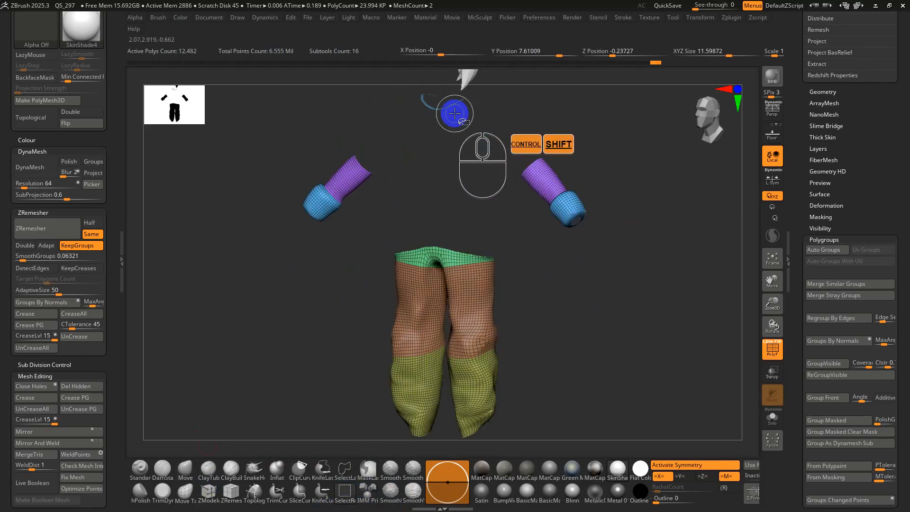
pyautogui.keyDown('ctrl'); pyautogui.keyDown('shift'); pyautogui.click(538, 173); pyautogui.keyUp('shift'); pyautogui.keyUp('ctrl')
pyautogui.keyDown('ctrl'); pyautogui.keyDown('shift'); pyautogui.click(564, 202); pyautogui.keyUp('shift'); pyautogui.keyUp('ctrl')
# - Merge the visible trouser parts into a single polygroup
pyautogui.keyDown('shift'); pyautogui.moveTo(595, 264); pyautogui.dragTo(558, 233); pyautogui.keyUp('shift')
pyautogui.moveTo(558, 233); pyautogui.dragTo(514, 221)
pyautogui.hotkey('ctrl', 'w')
# - Hide one trouser leg so the other leg is isolated
pyautogui.keyDown('ctrl'); pyautogui.keyDown('alt'); pyautogui.keyDown('shift'); pyautogui.moveTo(519, 118); pyautogui.dragTo(402, 444); pyautogui.keyUp('shift'); pyautogui.keyUp('alt'); pyautogui.keyUp('ctrl')
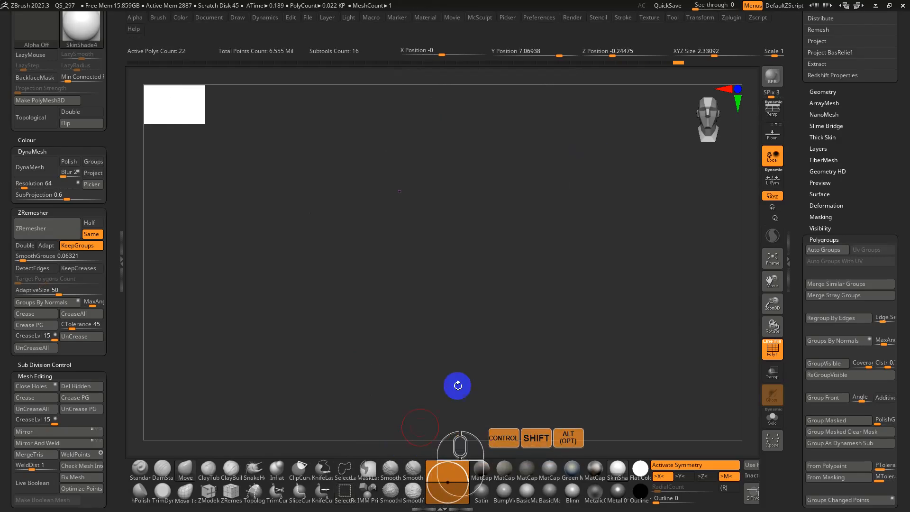
pyautogui.keyDown('ctrl'); pyautogui.keyDown('shift'); pyautogui.click(523, 315); pyautogui.keyUp('shift'); pyautogui.keyUp('ctrl')
pyautogui.keyDown('ctrl'); pyautogui.keyDown('alt'); pyautogui.keyDown('shift'); pyautogui.moveTo(522, 141); pyautogui.dragTo(404, 395); pyautogui.keyUp('shift'); pyautogui.keyUp('alt'); pyautogui.keyUp('ctrl')
pyautogui.keyDown('alt'); pyautogui.keyDown('shift'); pyautogui.moveTo(404, 394); pyautogui.dragTo(142, 231, button='right'); pyautogui.keyUp('shift'); pyautogui.keyUp('alt')
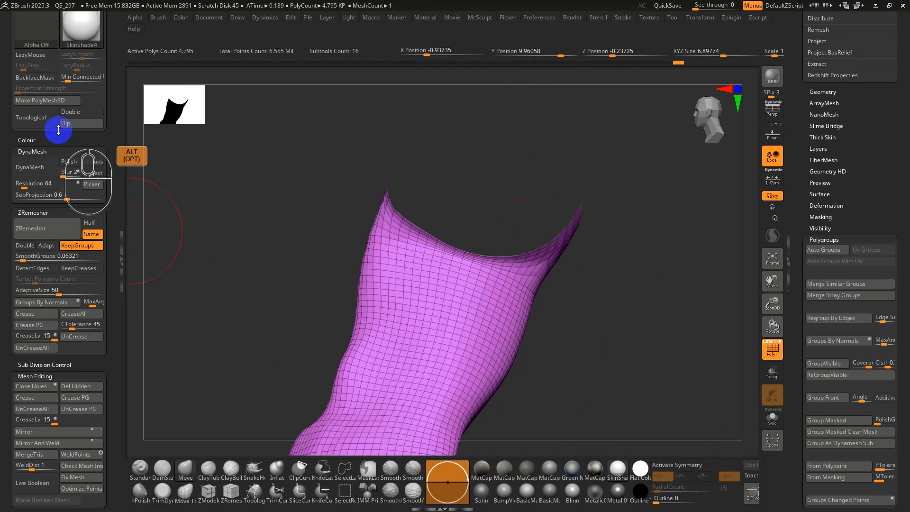
# - Turn on double-sided display and assign the isolated trouser leg its own polygroup
pyautogui.moveTo(116, 83); pyautogui.dragTo(71, 213)
pyautogui.click(71, 242)
pyautogui.moveTo(441, 278)
pyautogui.mouseDown(button='right')
pyautogui.moveTo(422, 286)
pyautogui.moveTo(449, 321)
pyautogui.moveTo(460, 315)
pyautogui.moveTo(424, 306)
pyautogui.moveTo(449, 329)
pyautogui.moveTo(514, 248)
pyautogui.moveTo(548, 223)
pyautogui.moveTo(554, 235)
pyautogui.moveTo(532, 230)
pyautogui.moveTo(611, 246)
pyautogui.moveTo(540, 215)
pyautogui.mouseUp(button='right')
pyautogui.hotkey('ctrl', 'w')
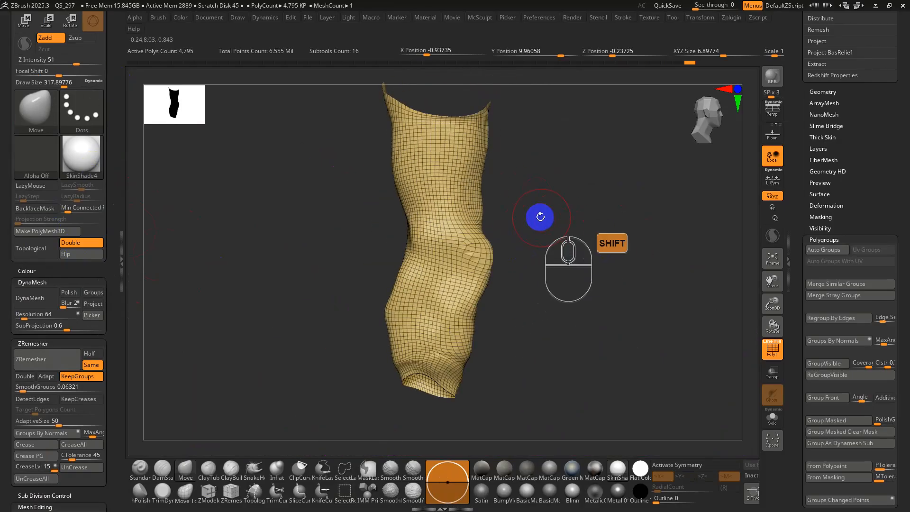
# - Compare the sewing pattern image in Chrome with the isolated trouser leg in ZBrush
pyautogui.hotkey('alt', 'Tab')
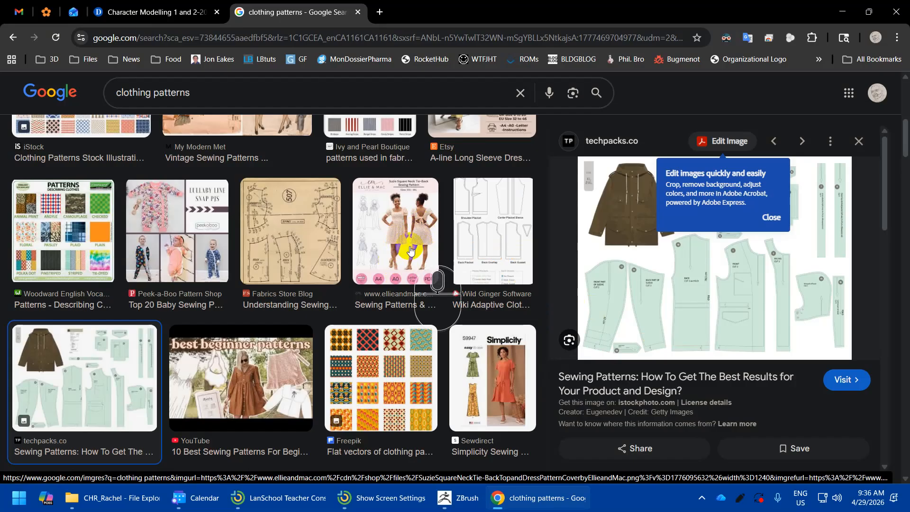
pyautogui.hotkey('alt', 'Tab')
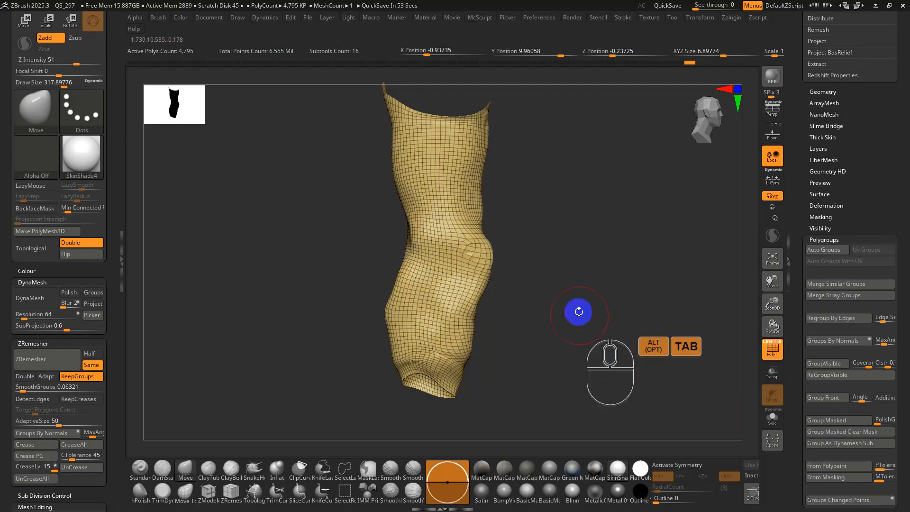
pyautogui.moveTo(576, 308); pyautogui.dragTo(536, 315)
pyautogui.moveTo(519, 259); pyautogui.dragTo(462, 252)
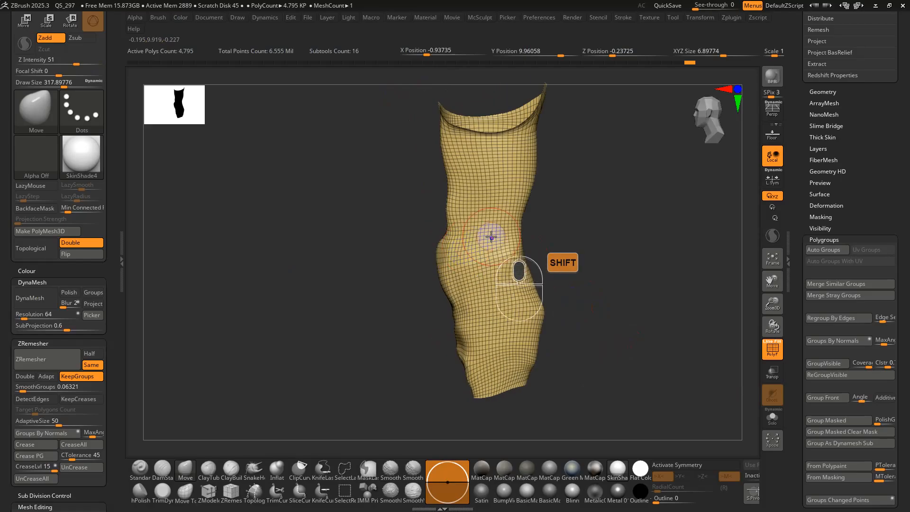
# - Hide the lengthwise edge loops along the trouser leg's outer and inner sides with SelectLasso, separating its front and back halves
pyautogui.keyDown('alt'); pyautogui.moveTo(517, 165); pyautogui.dragTo(479, 181, button='right'); pyautogui.keyUp('alt')
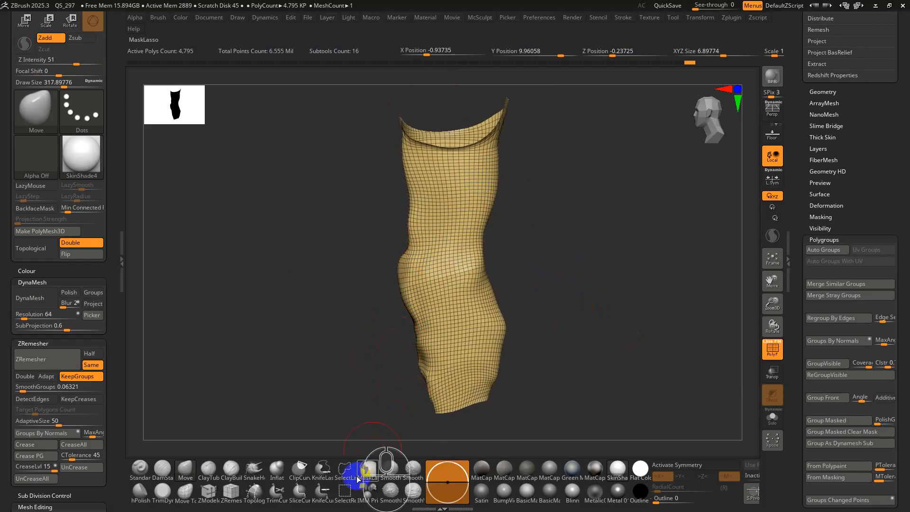
pyautogui.keyDown('ctrl'); pyautogui.moveTo(464, 135); pyautogui.dragTo(455, 219, button='right'); pyautogui.keyUp('ctrl')
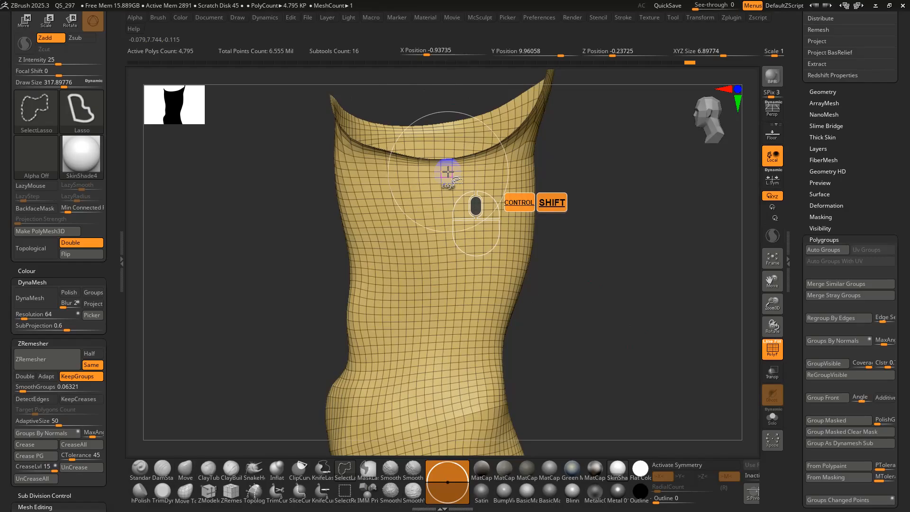
pyautogui.keyDown('ctrl'); pyautogui.keyDown('shift'); pyautogui.click(448, 171); pyautogui.keyUp('shift'); pyautogui.keyUp('ctrl')
pyautogui.keyDown('alt'); pyautogui.moveTo(454, 311); pyautogui.dragTo(448, 273, button='right'); pyautogui.keyUp('alt')
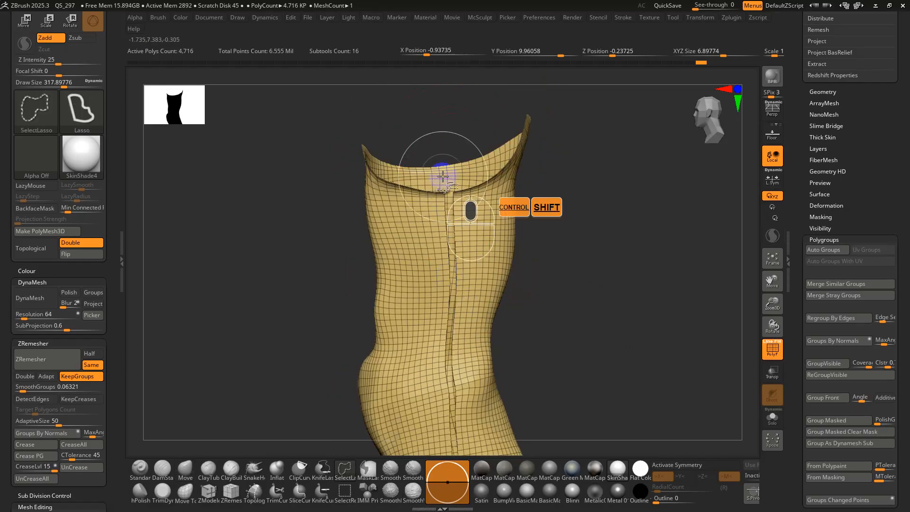
pyautogui.keyDown('ctrl'); pyautogui.keyDown('shift'); pyautogui.click(442, 174); pyautogui.keyUp('shift'); pyautogui.keyUp('ctrl')
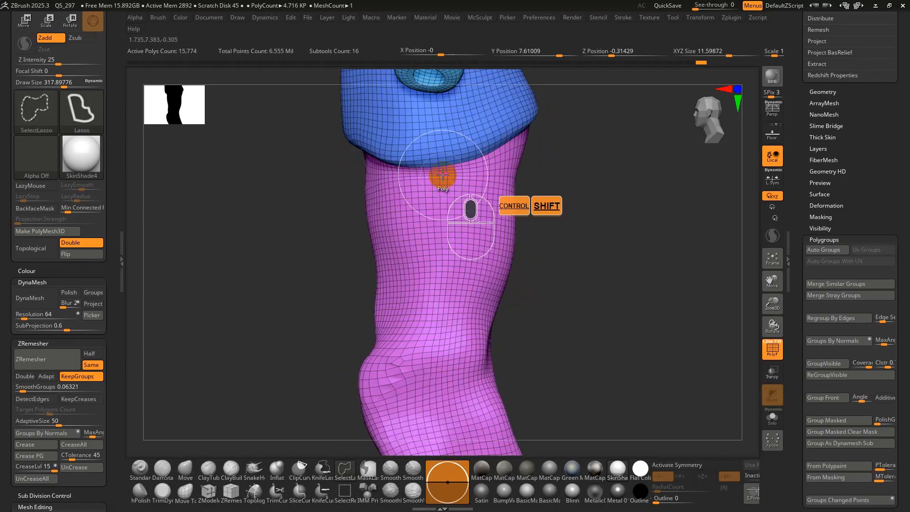
pyautogui.hotkey('ctrl', 'z')
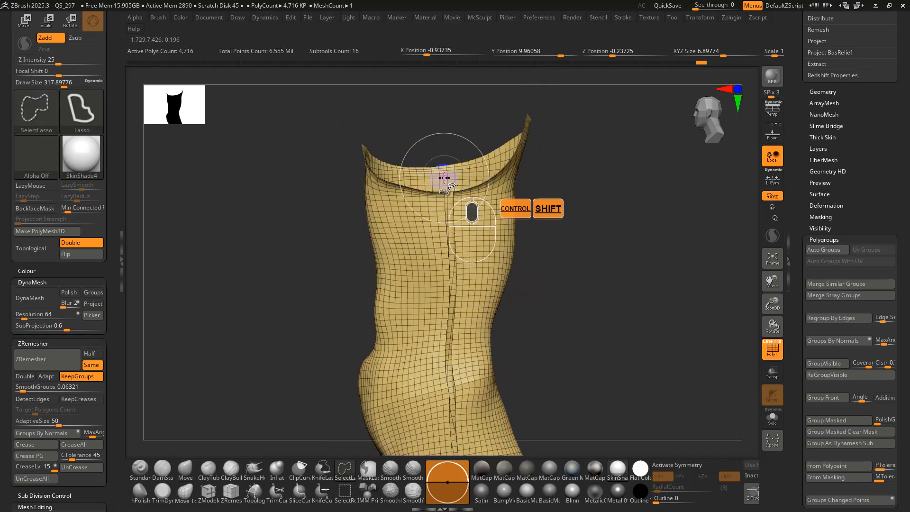
pyautogui.moveTo(443, 178)
pyautogui.keyDown('alt'); pyautogui.mouseDown(button='right')
pyautogui.moveTo(500, 219)
pyautogui.moveTo(481, 203)
pyautogui.moveTo(592, 227)
pyautogui.moveTo(583, 379)
pyautogui.moveTo(473, 108)
pyautogui.moveTo(450, 136)
pyautogui.moveTo(415, 144)
pyautogui.mouseUp(button='right'); pyautogui.keyUp('alt')
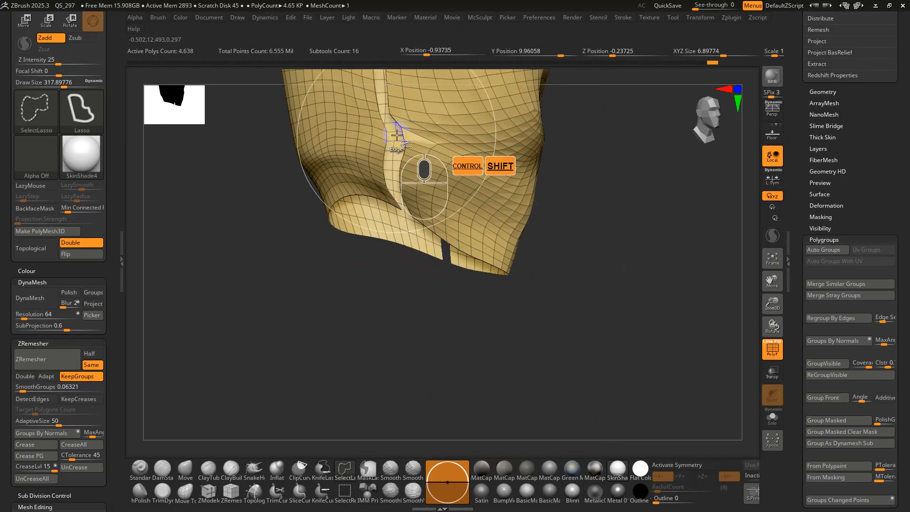
pyautogui.moveTo(397, 135)
pyautogui.mouseDown(button='right')
pyautogui.moveTo(431, 235)
pyautogui.moveTo(463, 249)
pyautogui.moveTo(466, 259)
pyautogui.moveTo(432, 263)
pyautogui.mouseUp(button='right')
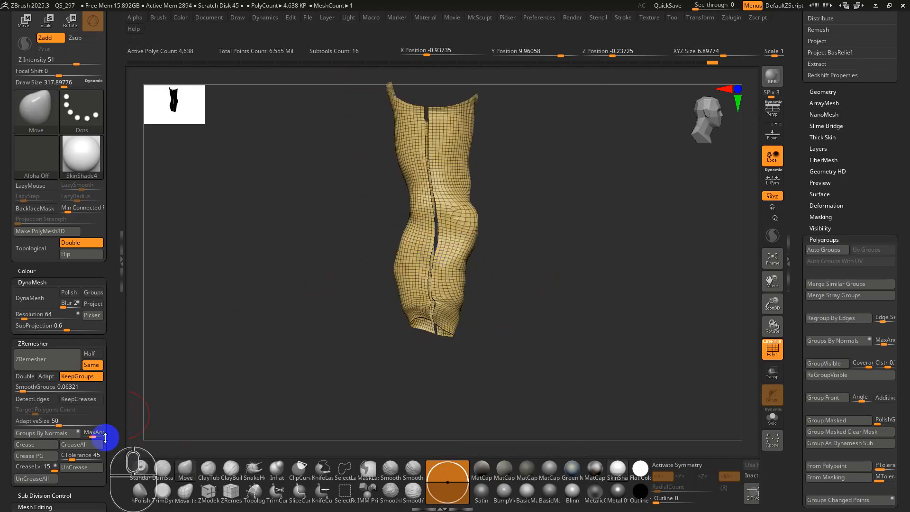
# - Give the trouser leg's front and back halves separate polygroups with Auto Groups, and unhide the whole clothing mesh
pyautogui.click(823, 253)
pyautogui.moveTo(500, 162); pyautogui.dragTo(532, 242, button='right')
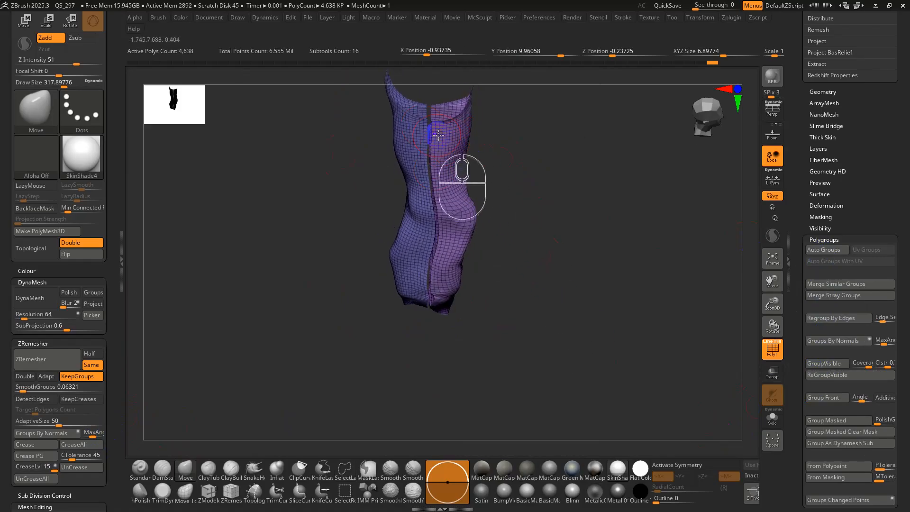
pyautogui.moveTo(418, 151); pyautogui.dragTo(420, 123, button='right')
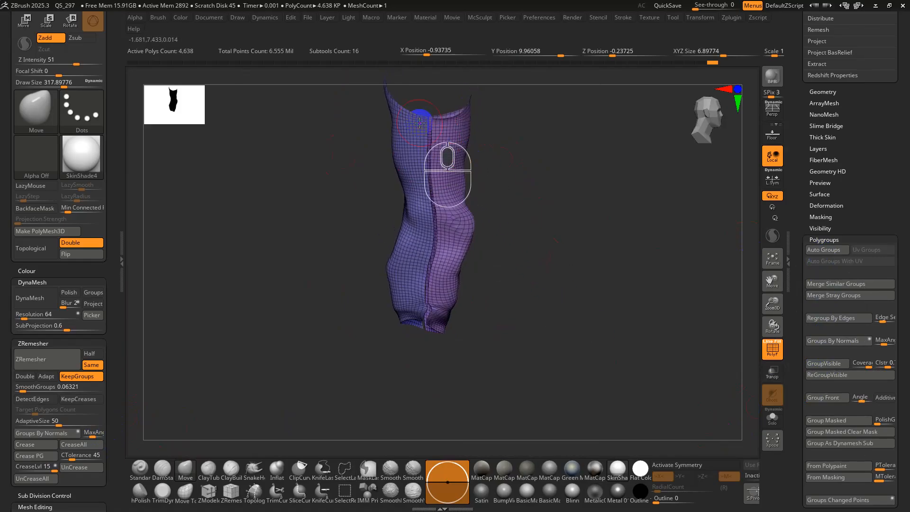
pyautogui.keyDown('ctrl'); pyautogui.keyDown('shift'); pyautogui.click(566, 151); pyautogui.keyUp('shift'); pyautogui.keyUp('ctrl')
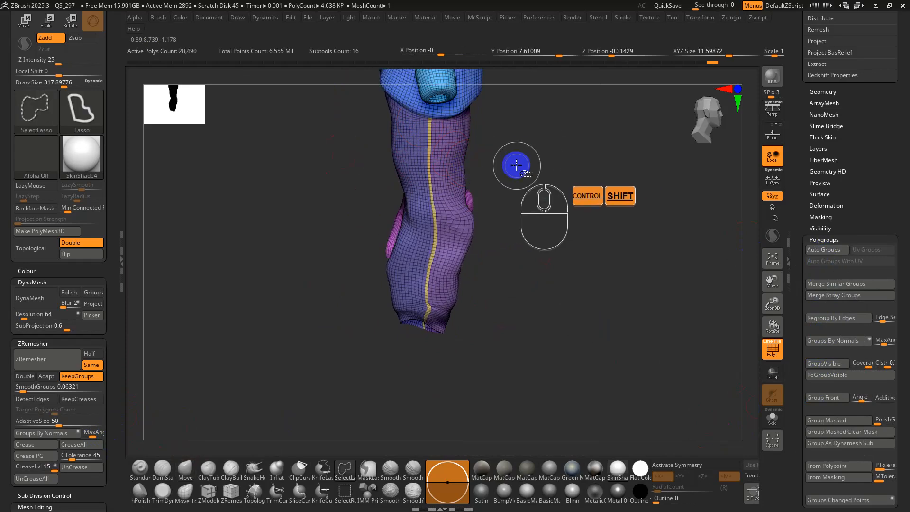
pyautogui.moveTo(424, 163); pyautogui.dragTo(482, 176, button='right')
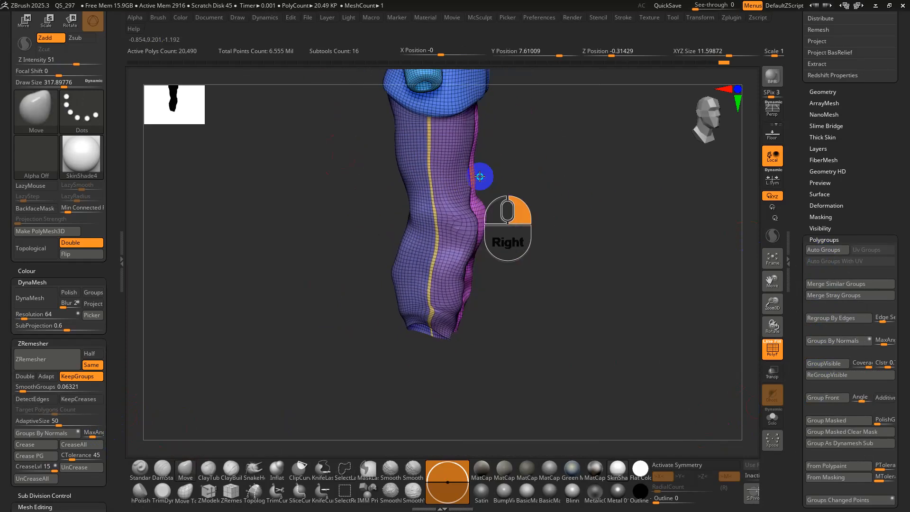
# - Isolate one lengthwise half of the trouser leg, extend it over its seam strip as one polygroup, and unhide the clothing
pyautogui.keyDown('ctrl'); pyautogui.keyDown('shift'); pyautogui.click(413, 173); pyautogui.keyUp('shift'); pyautogui.keyUp('ctrl')
pyautogui.moveTo(412, 174); pyautogui.dragTo(495, 237, button='right')
pyautogui.hotkey('ctrl', 'shift', 'x')
pyautogui.moveTo(502, 138); pyautogui.dragTo(507, 162, button='right')
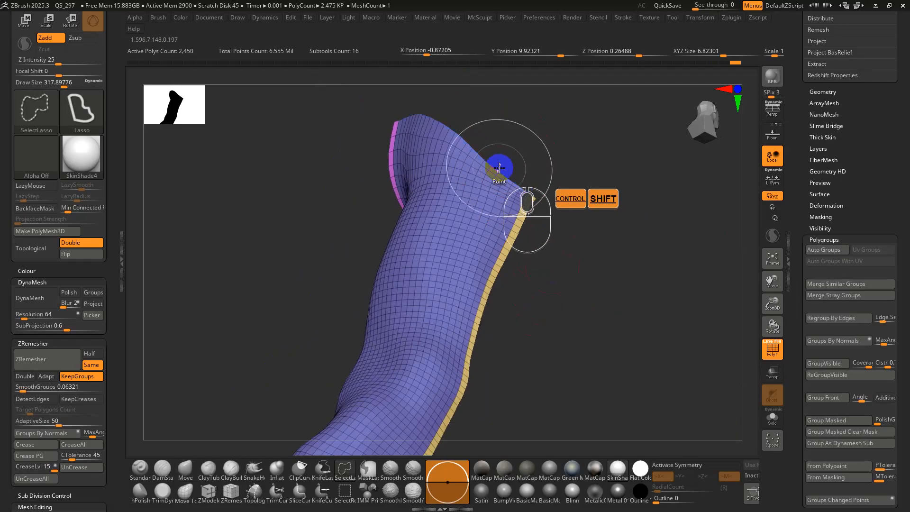
pyautogui.keyDown('ctrl'); pyautogui.keyDown('shift'); pyautogui.click(499, 167); pyautogui.keyUp('shift'); pyautogui.keyUp('ctrl')
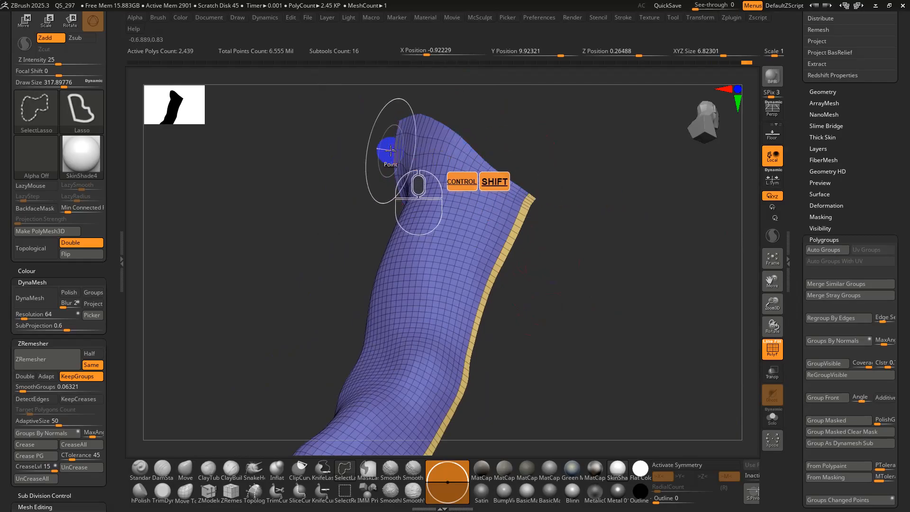
pyautogui.hotkey('ctrl', 'w')
pyautogui.keyDown('ctrl'); pyautogui.keyDown('shift'); pyautogui.click(579, 303); pyautogui.keyUp('shift'); pyautogui.keyUp('ctrl')
# - Hide all front and back trouser polygroups, leaving only the long-sleeved top displayed with the hair
pyautogui.keyDown('alt'); pyautogui.moveTo(579, 303); pyautogui.dragTo(426, 205, button='right'); pyautogui.keyUp('alt')
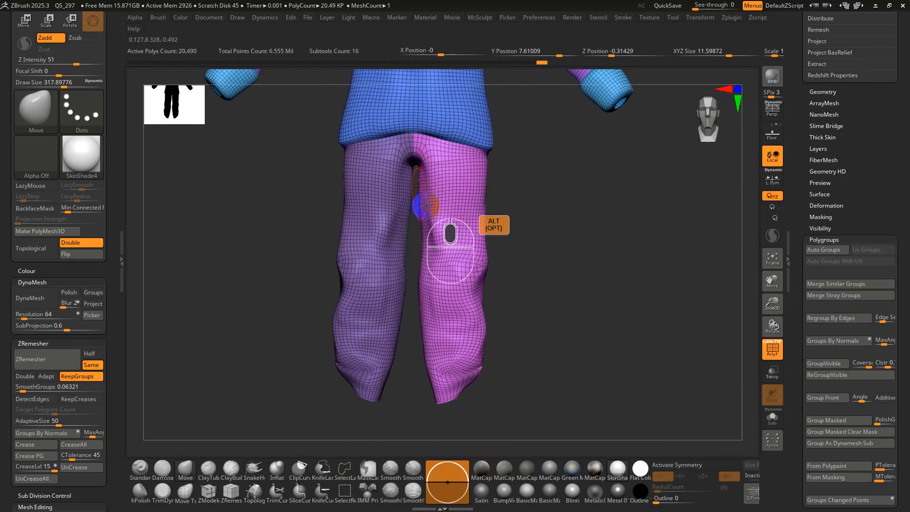
pyautogui.moveTo(467, 252)
pyautogui.keyDown('alt'); pyautogui.mouseDown(button='right')
pyautogui.moveTo(464, 198)
pyautogui.moveTo(470, 261)
pyautogui.moveTo(489, 238)
pyautogui.moveTo(476, 265)
pyautogui.mouseUp(button='right'); pyautogui.keyUp('alt')
pyautogui.hotkey('ctrl', 'shift')
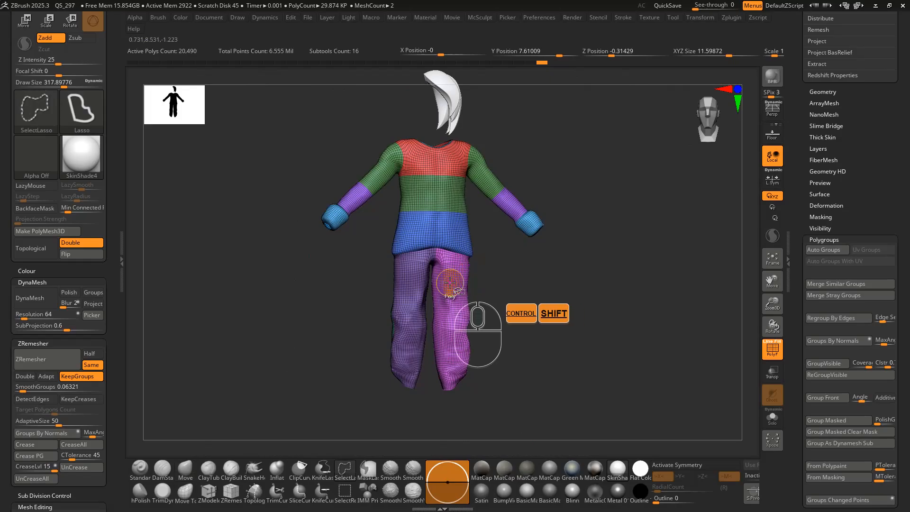
pyautogui.keyDown('ctrl'); pyautogui.keyDown('shift'); pyautogui.click(450, 282); pyautogui.keyUp('shift'); pyautogui.keyUp('ctrl')
pyautogui.keyDown('ctrl'); pyautogui.keyDown('shift'); pyautogui.click(389, 286); pyautogui.keyUp('shift'); pyautogui.keyUp('ctrl')
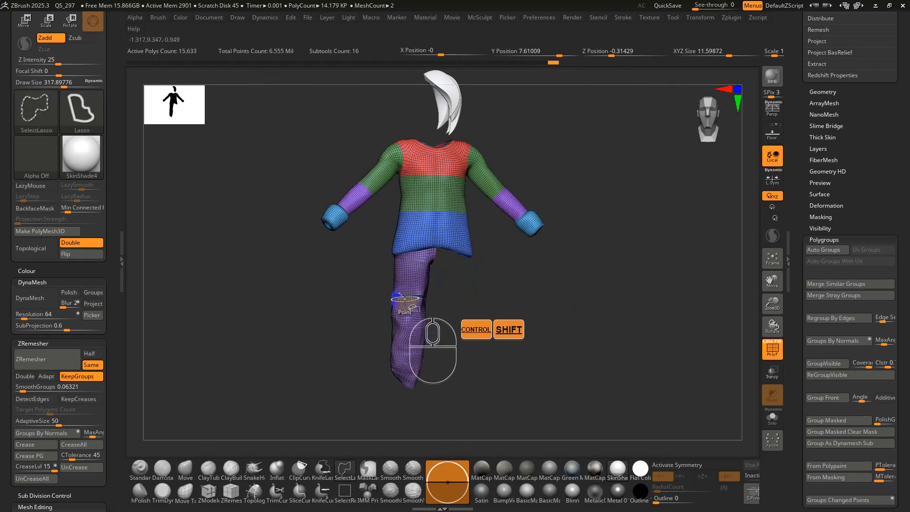
pyautogui.keyDown('ctrl'); pyautogui.keyDown('shift'); pyautogui.click(407, 308); pyautogui.keyUp('shift'); pyautogui.keyUp('ctrl')
pyautogui.hotkey('ctrl', 'z')
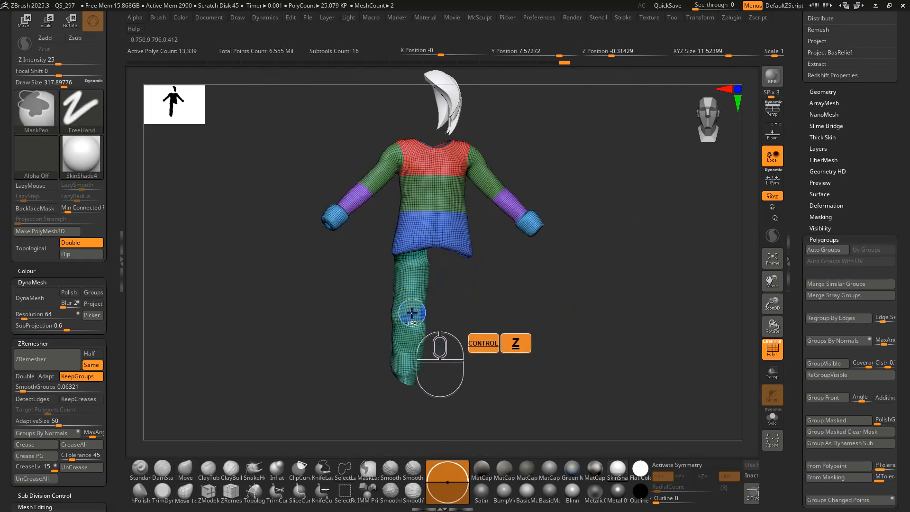
pyautogui.keyDown('ctrl'); pyautogui.keyDown('shift'); pyautogui.click(412, 314); pyautogui.keyUp('shift'); pyautogui.keyUp('ctrl')
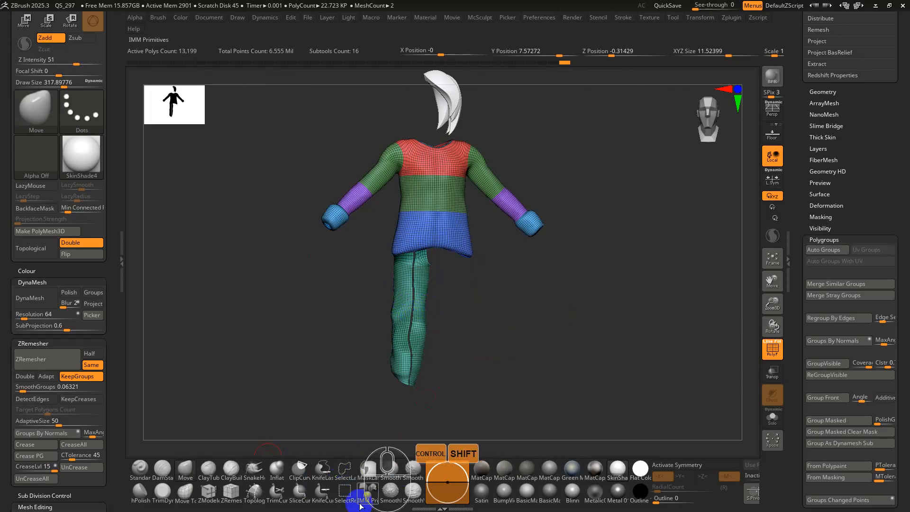
pyautogui.keyDown('alt'); pyautogui.moveTo(436, 311); pyautogui.dragTo(457, 445); pyautogui.keyUp('alt')
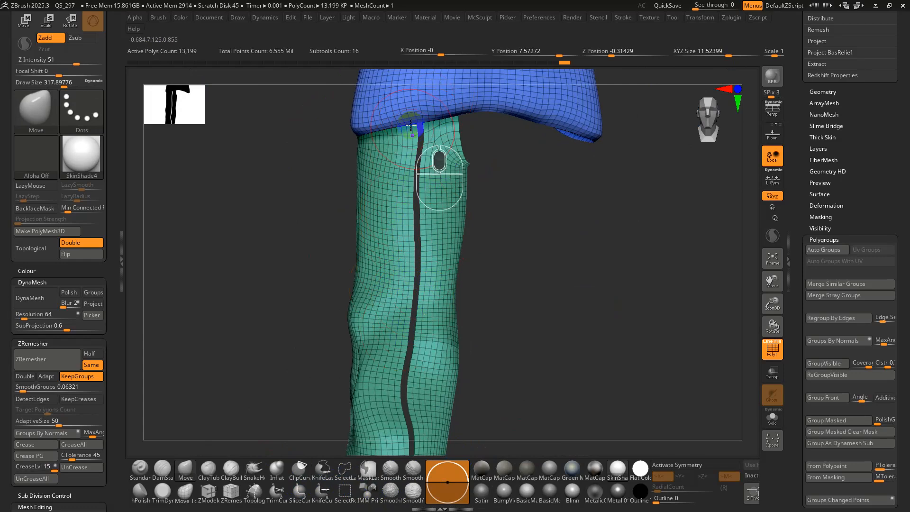
pyautogui.moveTo(422, 304)
pyautogui.keyDown('alt'); pyautogui.mouseDown()
pyautogui.moveTo(460, 276)
pyautogui.moveTo(434, 296)
pyautogui.mouseUp(); pyautogui.keyUp('alt')
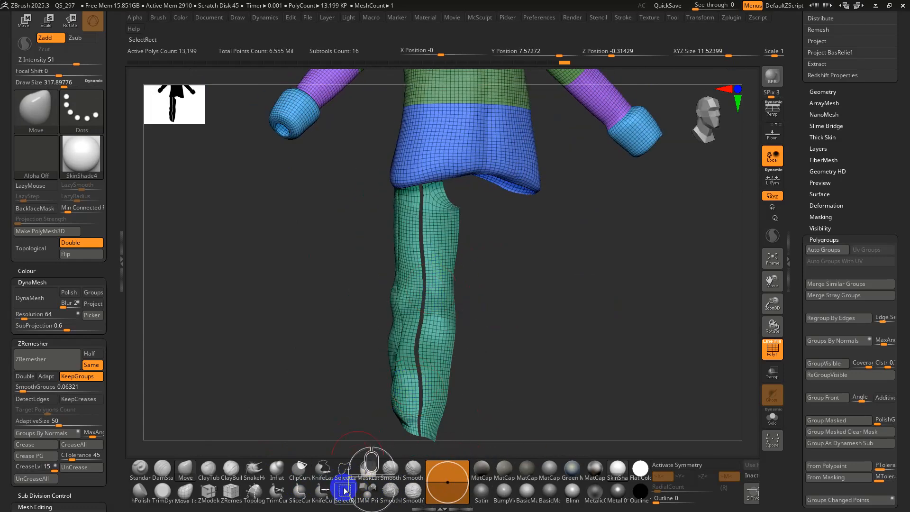
pyautogui.keyDown('ctrl'); pyautogui.keyDown('shift'); pyautogui.click(415, 275); pyautogui.keyUp('shift'); pyautogui.keyUp('ctrl')
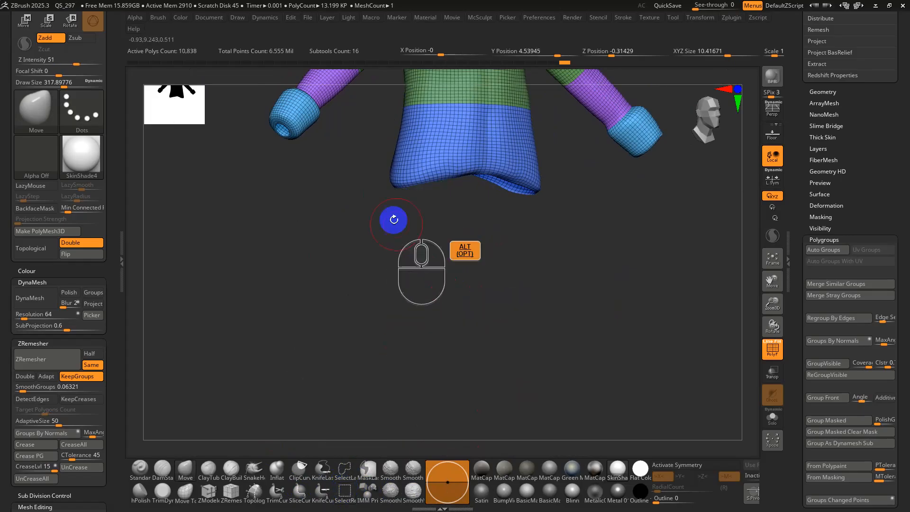
# - Hide the cuffs, neck trim and torso bands, merge the sleeves' upper and lower sections into one polygroup, and unhide the clothing
pyautogui.keyDown('alt'); pyautogui.moveTo(393, 220); pyautogui.dragTo(414, 375, button='right'); pyautogui.keyUp('alt')
pyautogui.moveTo(379, 249); pyautogui.dragTo(405, 268, button='right')
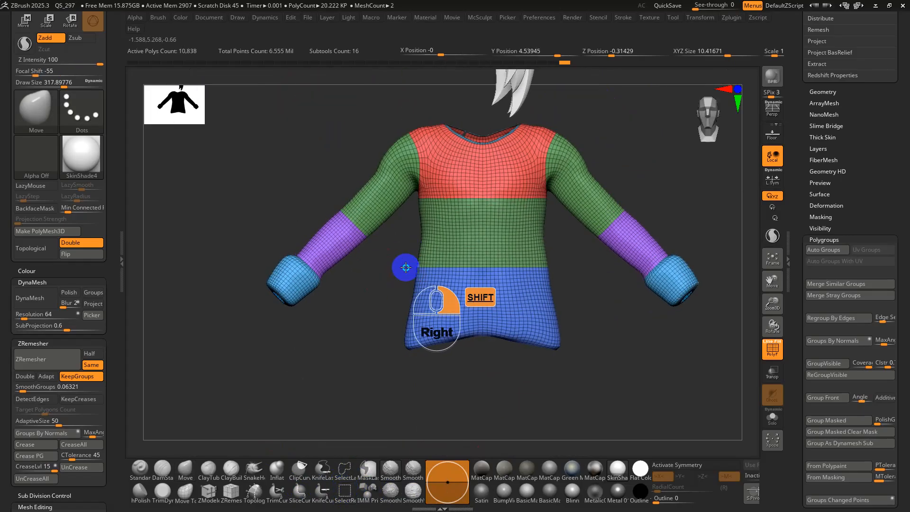
pyautogui.moveTo(304, 278); pyautogui.dragTo(327, 337, button='right')
pyautogui.keyDown('ctrl'); pyautogui.keyDown('shift'); pyautogui.click(298, 277); pyautogui.keyUp('shift'); pyautogui.keyUp('ctrl')
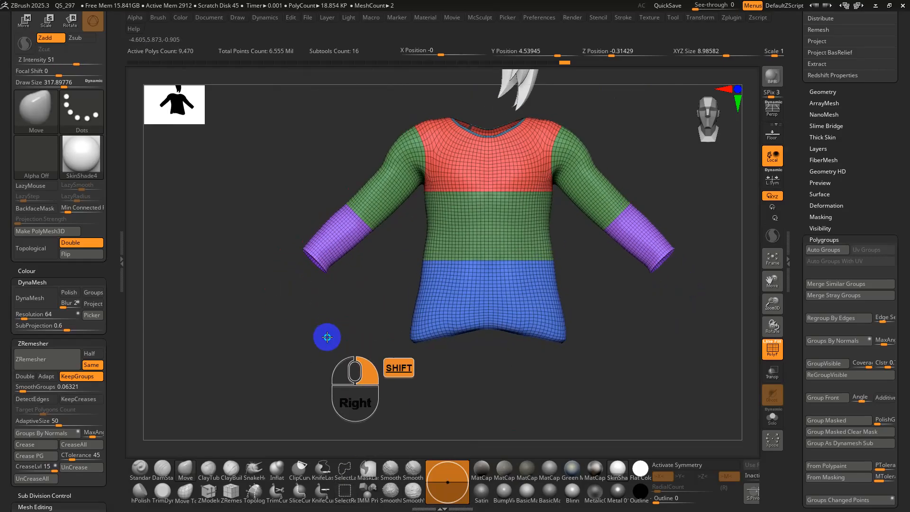
pyautogui.keyDown('ctrl'); pyautogui.keyDown('shift'); pyautogui.click(476, 134); pyautogui.keyUp('shift'); pyautogui.keyUp('ctrl')
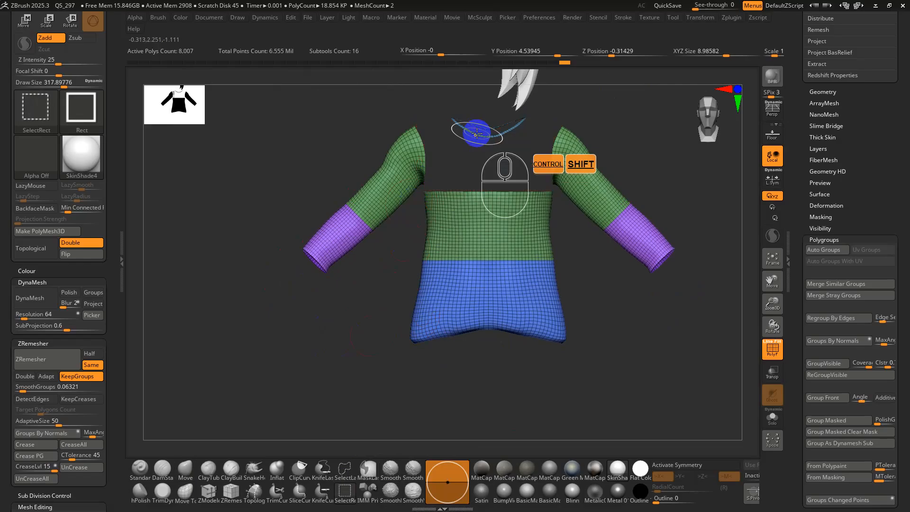
pyautogui.keyDown('ctrl'); pyautogui.keyDown('shift'); pyautogui.click(473, 218); pyautogui.keyUp('shift'); pyautogui.keyUp('ctrl')
pyautogui.keyDown('ctrl'); pyautogui.keyDown('shift'); pyautogui.click(467, 301); pyautogui.keyUp('shift'); pyautogui.keyUp('ctrl')
pyautogui.hotkey('ctrl', 'w')
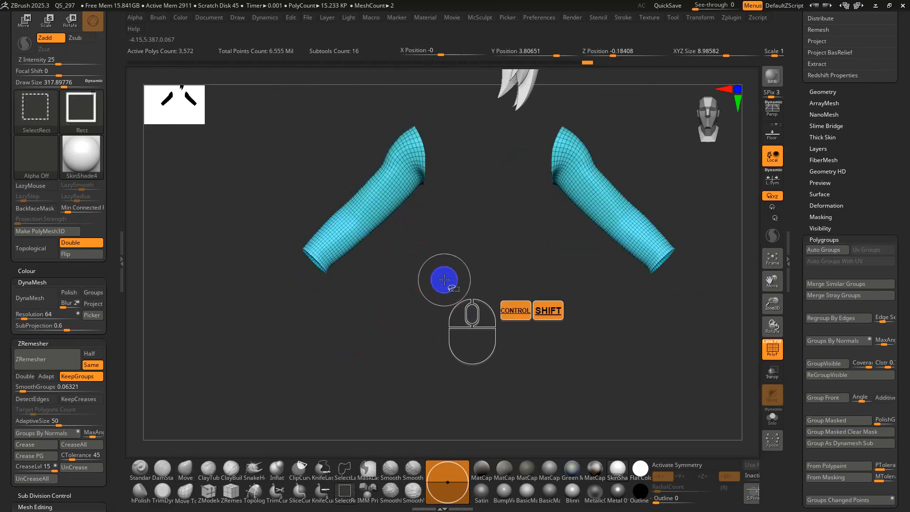
pyautogui.keyDown('ctrl'); pyautogui.keyDown('shift'); pyautogui.click(440, 279); pyautogui.keyUp('shift'); pyautogui.keyUp('ctrl')
# - Set Draw Size to about 212, isolate a sleeve cuff to examine its shape and opening, and unhide the clothing
pyautogui.moveTo(393, 281); pyautogui.dragTo(424, 298, button='right')
pyautogui.moveTo(367, 250)
pyautogui.mouseDown(button='right')
pyautogui.moveTo(390, 237)
pyautogui.moveTo(317, 284)
pyautogui.moveTo(296, 262)
pyautogui.moveTo(380, 234)
pyautogui.moveTo(357, 252)
pyautogui.mouseUp(button='right')
pyautogui.press('s')
pyautogui.moveTo(357, 252); pyautogui.dragTo(356, 252)
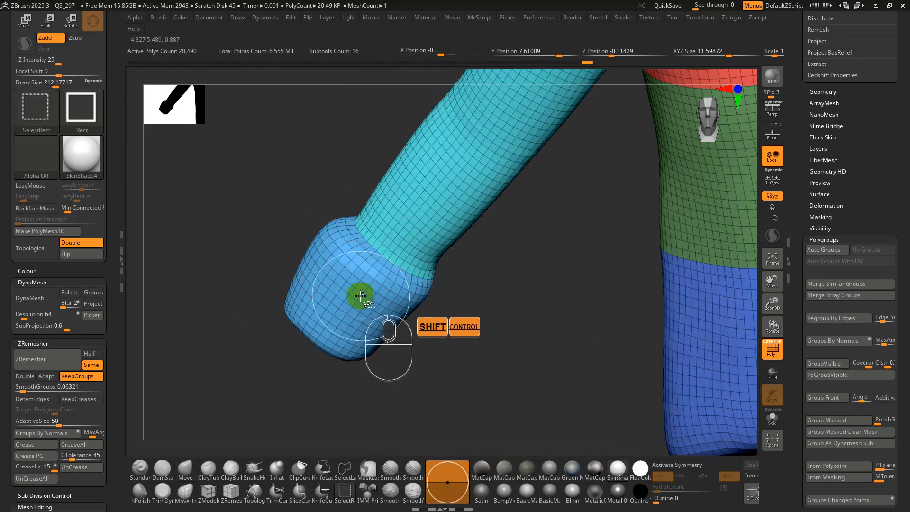
pyautogui.keyDown('ctrl'); pyautogui.keyDown('shift'); pyautogui.click(360, 295); pyautogui.keyUp('shift'); pyautogui.keyUp('ctrl')
pyautogui.moveTo(362, 244); pyautogui.dragTo(361, 197, button='right')
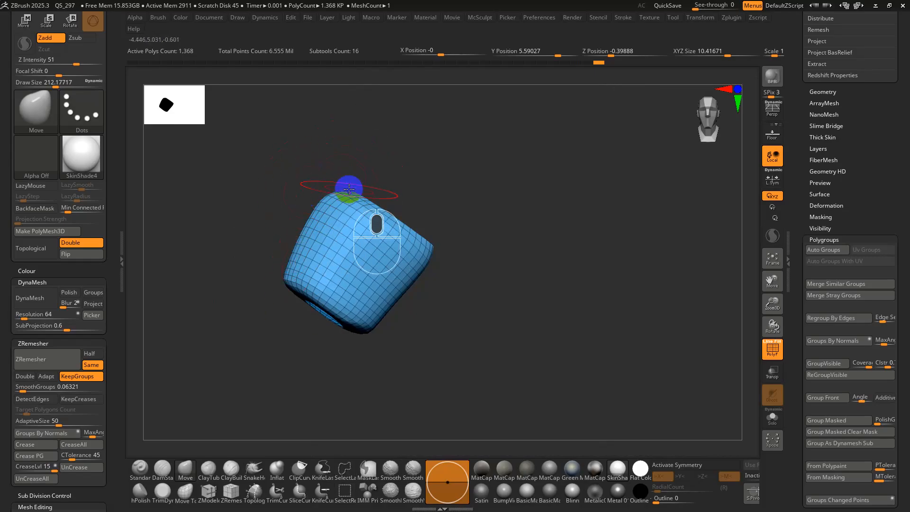
pyautogui.moveTo(349, 195); pyautogui.dragTo(368, 198, button='right')
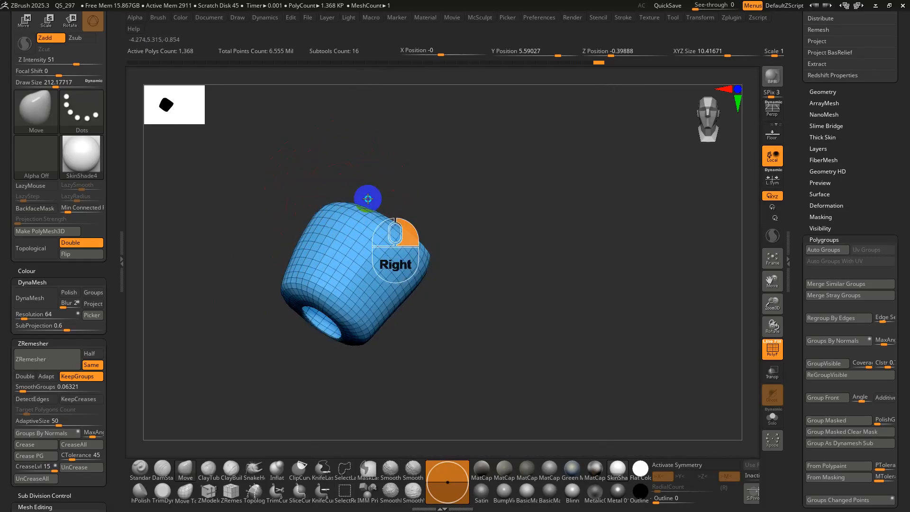
pyautogui.keyDown('ctrl'); pyautogui.keyDown('shift'); pyautogui.click(466, 305); pyautogui.keyUp('shift'); pyautogui.keyUp('ctrl')
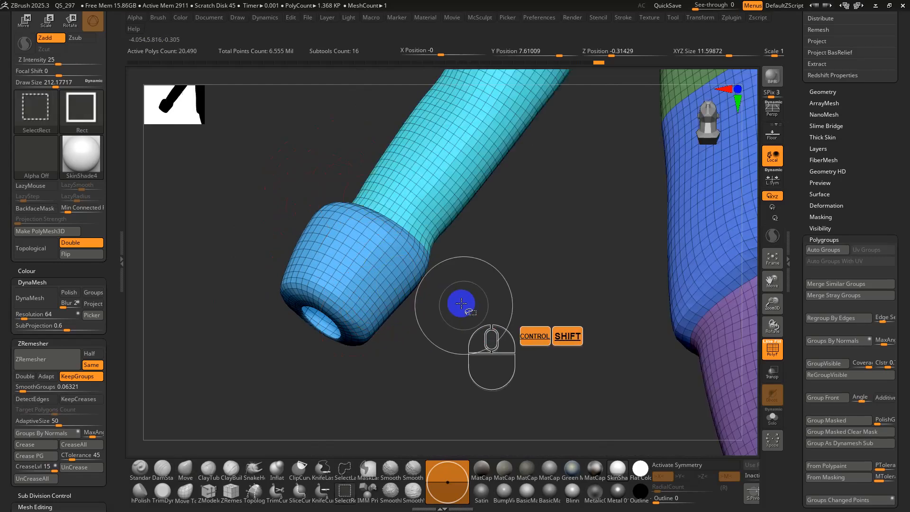
# - Hide the sleeves, cuffs and neck trim from the clothing mesh
pyautogui.moveTo(463, 305); pyautogui.dragTo(335, 197, button='right')
pyautogui.keyDown('ctrl'); pyautogui.keyDown('shift'); pyautogui.click(332, 198); pyautogui.keyUp('shift'); pyautogui.keyUp('ctrl')
pyautogui.keyDown('ctrl'); pyautogui.keyDown('shift'); pyautogui.click(330, 203); pyautogui.keyUp('shift'); pyautogui.keyUp('ctrl')
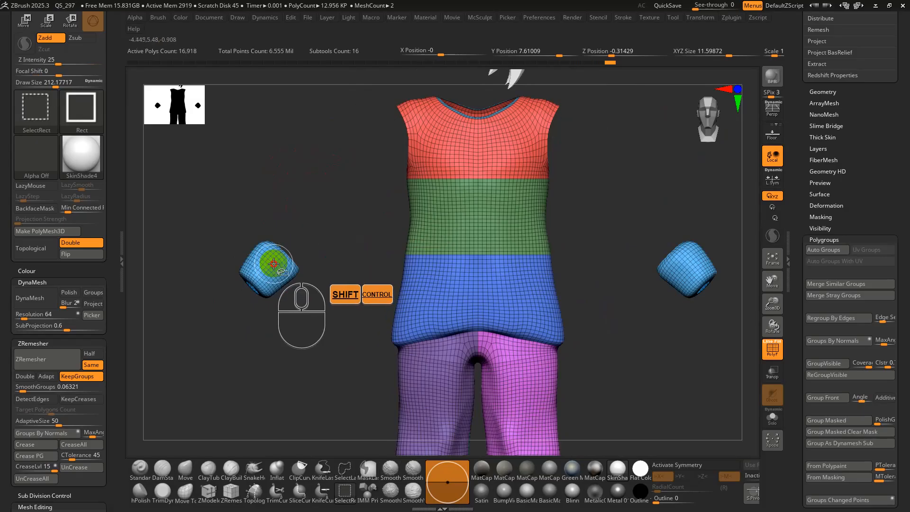
pyautogui.keyDown('ctrl'); pyautogui.keyDown('shift'); pyautogui.click(273, 264); pyautogui.keyUp('shift'); pyautogui.keyUp('ctrl')
pyautogui.keyDown('alt'); pyautogui.moveTo(343, 272); pyautogui.dragTo(383, 298, button='right'); pyautogui.keyUp('alt')
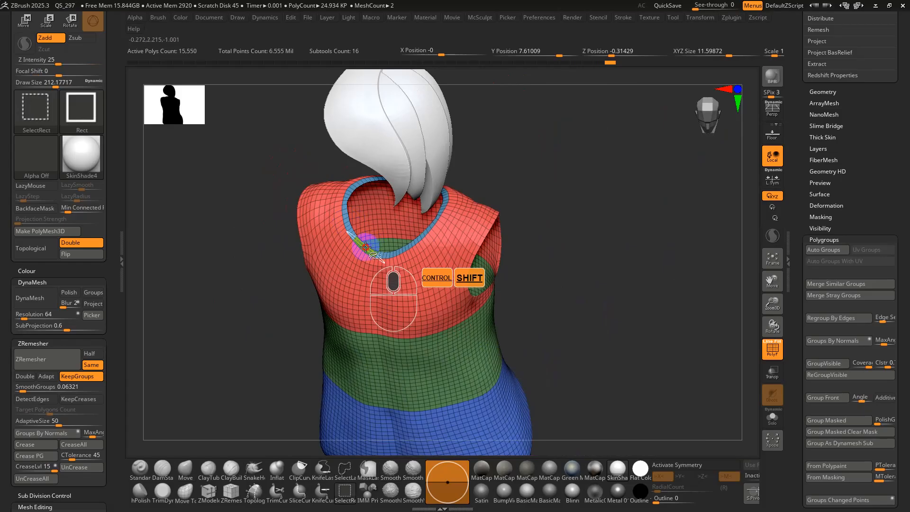
pyautogui.keyDown('ctrl'); pyautogui.keyDown('shift'); pyautogui.click(365, 247); pyautogui.keyUp('shift'); pyautogui.keyUp('ctrl')
pyautogui.keyDown('alt'); pyautogui.moveTo(374, 311); pyautogui.dragTo(406, 293, button='right'); pyautogui.keyUp('alt')
pyautogui.hotkey('ctrl', 'w')
pyautogui.keyDown('alt'); pyautogui.moveTo(436, 323); pyautogui.dragTo(531, 266, button='right'); pyautogui.keyUp('alt')
pyautogui.hotkey('ctrl', 'z')
# - Hide the trouser polygroups and merge the remaining chest, middle and lower torso bands into one polygroup
pyautogui.keyDown('alt'); pyautogui.moveTo(483, 331); pyautogui.dragTo(481, 275, button='right'); pyautogui.keyUp('alt')
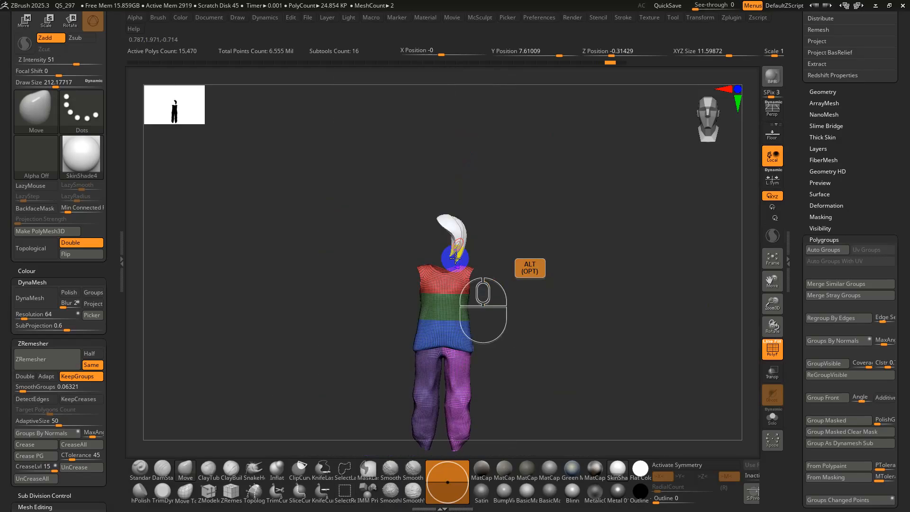
pyautogui.keyDown('ctrl'); pyautogui.keyDown('shift'); pyautogui.click(456, 365); pyautogui.keyUp('shift'); pyautogui.keyUp('ctrl')
pyautogui.keyDown('ctrl'); pyautogui.keyDown('shift'); pyautogui.click(419, 375); pyautogui.keyUp('shift'); pyautogui.keyUp('ctrl')
pyautogui.moveTo(446, 390)
pyautogui.mouseDown(button='right')
pyautogui.moveTo(513, 390)
pyautogui.moveTo(488, 392)
pyautogui.moveTo(488, 348)
pyautogui.moveTo(557, 230)
pyautogui.moveTo(591, 222)
pyautogui.moveTo(490, 254)
pyautogui.moveTo(518, 258)
pyautogui.moveTo(471, 346)
pyautogui.mouseUp(button='right')
pyautogui.hotkey('ctrl', 'w')
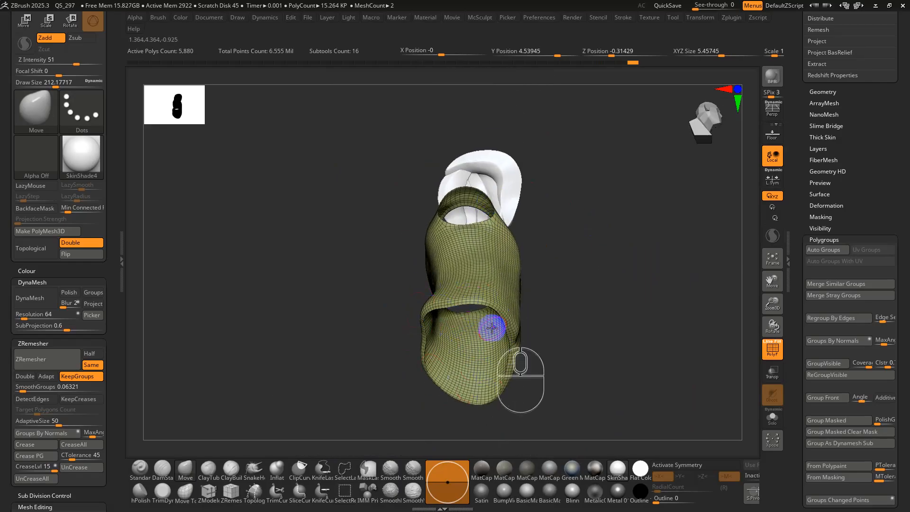
# - Examine the torso piece's armholes and neckline, and compare them with the sewing pattern image in Chrome before returning to ZBrush
pyautogui.keyDown('ctrl'); pyautogui.keyDown('shift'); pyautogui.click(548, 325); pyautogui.keyUp('shift'); pyautogui.keyUp('ctrl')
pyautogui.keyDown('ctrl'); pyautogui.keyDown('shift'); pyautogui.click(491, 300); pyautogui.keyUp('shift'); pyautogui.keyUp('ctrl')
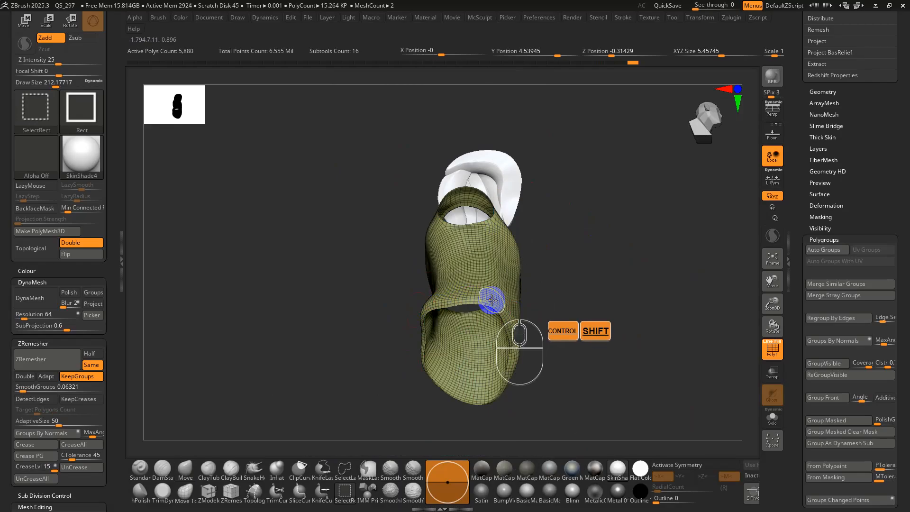
pyautogui.moveTo(496, 339)
pyautogui.mouseDown(button='right')
pyautogui.moveTo(431, 298)
pyautogui.moveTo(488, 227)
pyautogui.mouseUp(button='right')
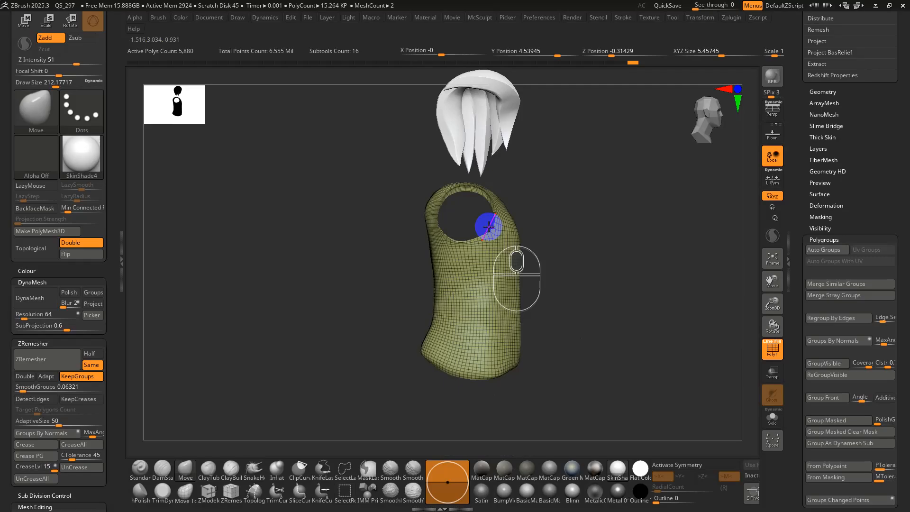
pyautogui.moveTo(544, 217); pyautogui.dragTo(483, 212, button='right')
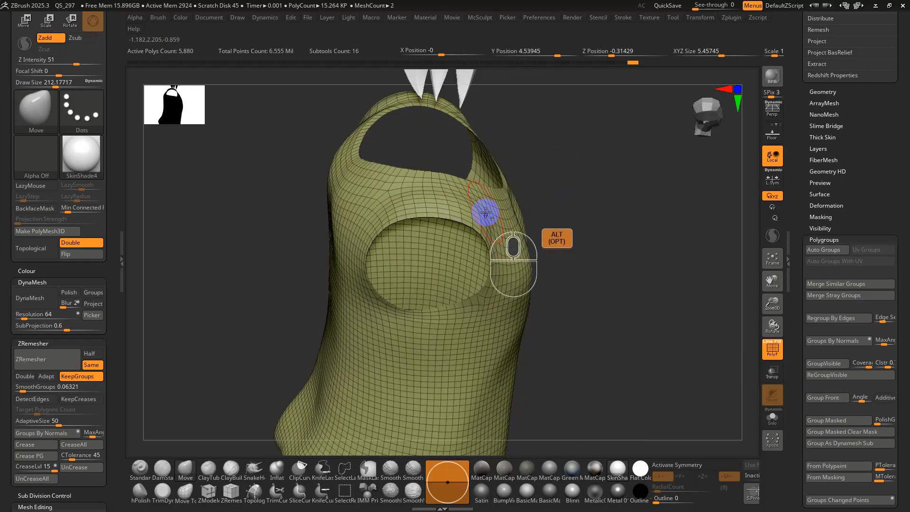
pyautogui.hotkey('alt', 'Tab')
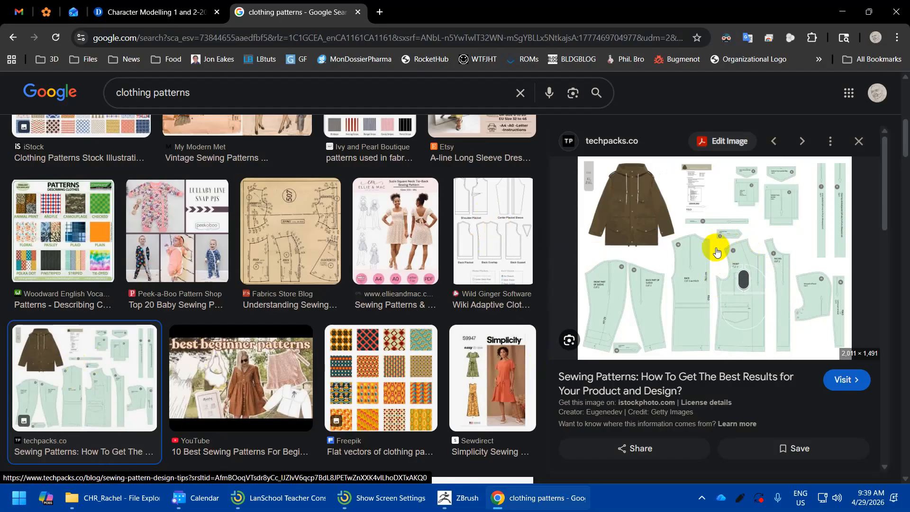
pyautogui.hotkey('alt', 'Tab')
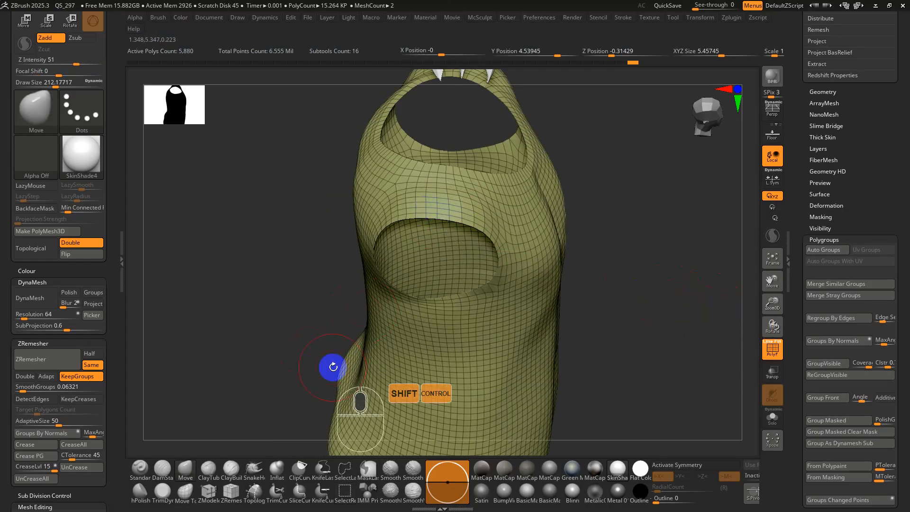
pyautogui.hotkey('ctrl', 'shift')
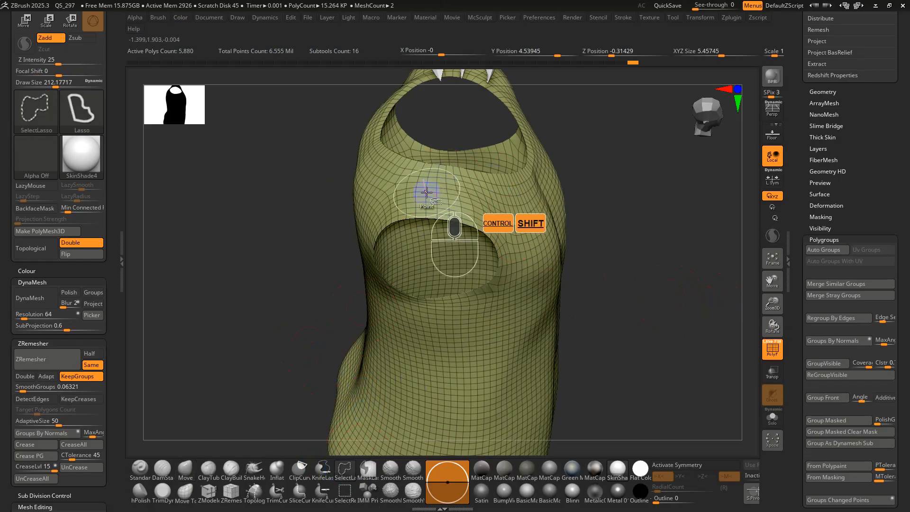
pyautogui.keyDown('ctrl'); pyautogui.keyDown('shift'); pyautogui.click(428, 196); pyautogui.keyUp('shift'); pyautogui.keyUp('ctrl')
pyautogui.keyDown('ctrl'); pyautogui.keyDown('shift'); pyautogui.click(469, 222); pyautogui.keyUp('shift'); pyautogui.keyUp('ctrl')
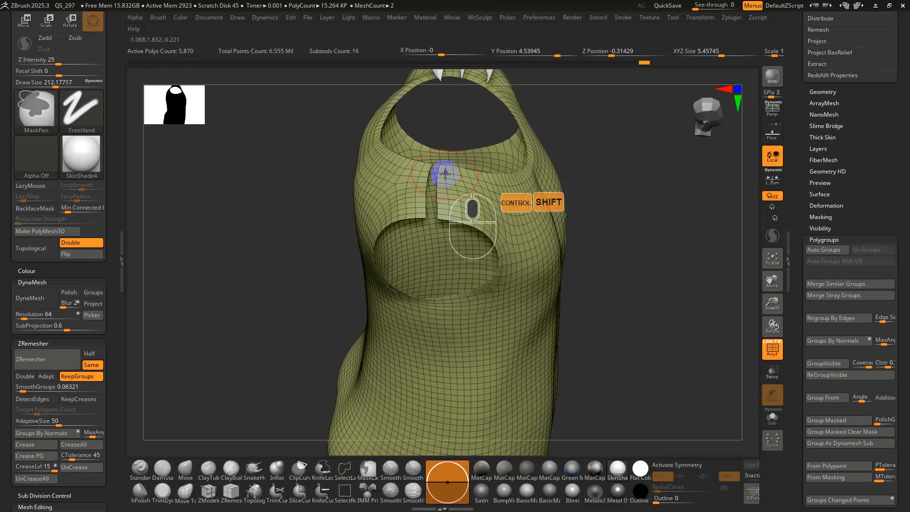
pyautogui.hotkey('ctrl', 'z')
# - Turn on X-axis symmetry and Solo display for the torso, and set Draw Size to about 274
pyautogui.press('x')
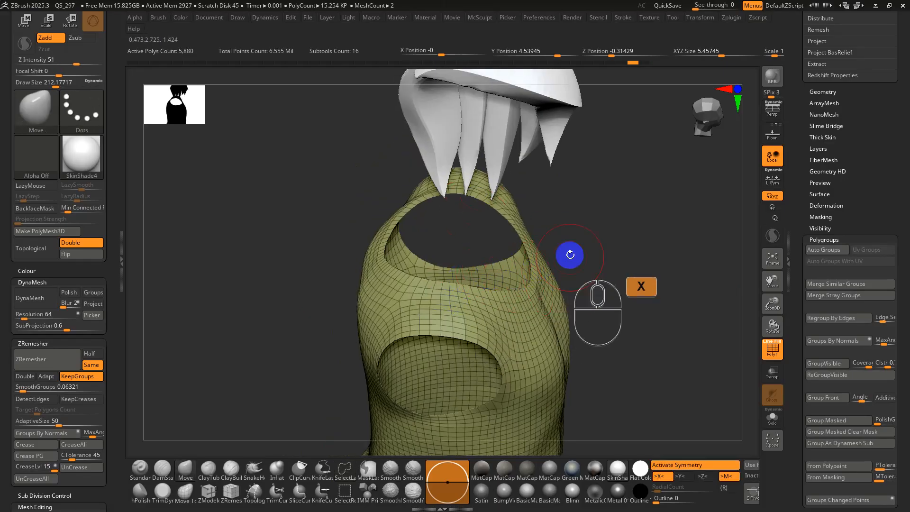
pyautogui.click(772, 417)
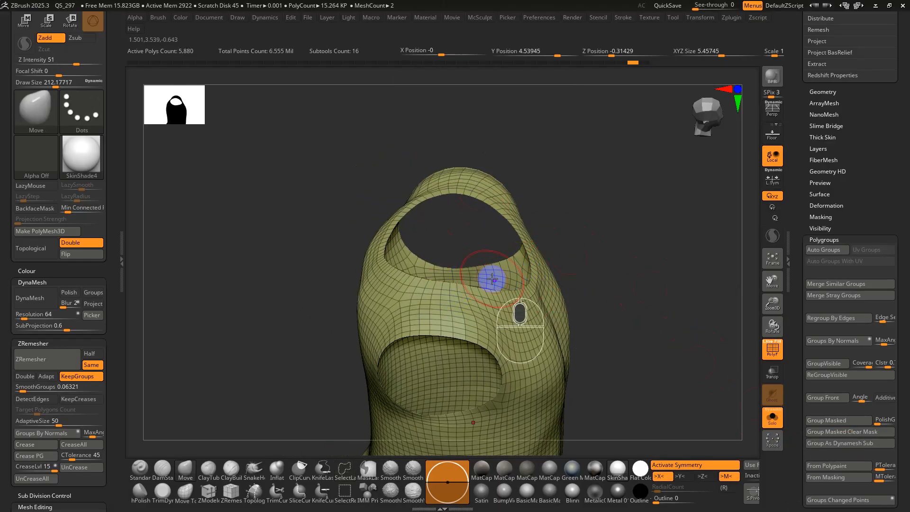
pyautogui.rightClick(435, 305)
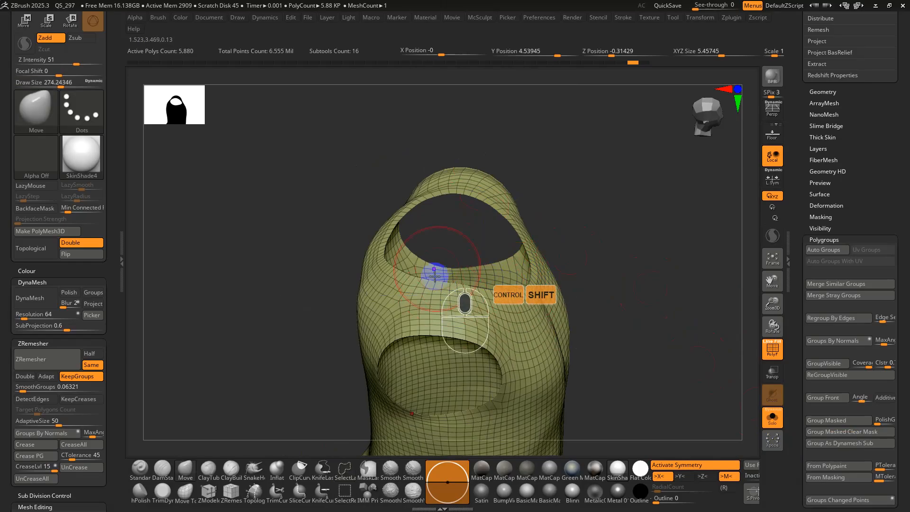
# - Hide the polygon loops that run over the torso's shoulders and down its sides to separate front from back
pyautogui.keyDown('alt'); pyautogui.moveTo(435, 271); pyautogui.dragTo(431, 323, button='right'); pyautogui.keyUp('alt')
pyautogui.hotkey('ctrl', 'shift')
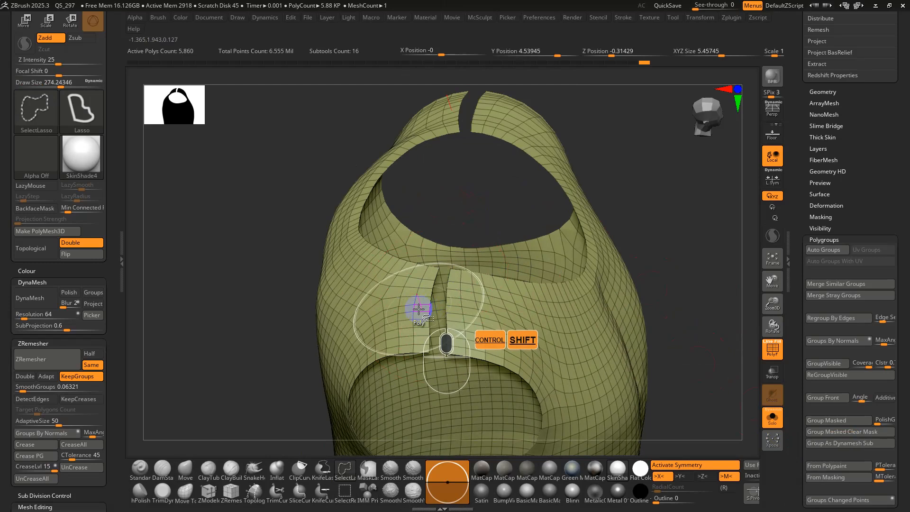
pyautogui.keyDown('ctrl'); pyautogui.keyDown('shift'); pyautogui.click(419, 309); pyautogui.keyUp('shift'); pyautogui.keyUp('ctrl')
pyautogui.hotkey('ctrl', 'z')
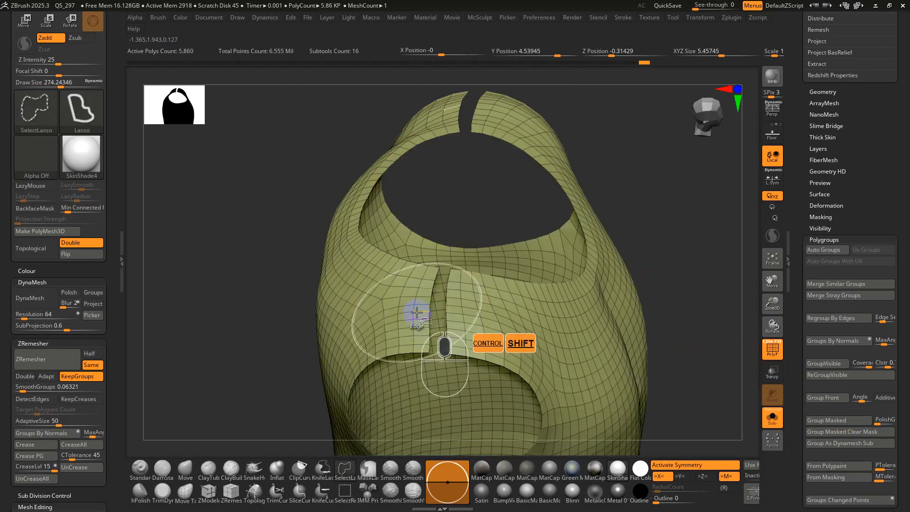
pyautogui.keyDown('ctrl'); pyautogui.keyDown('shift'); pyautogui.click(417, 313); pyautogui.keyUp('shift'); pyautogui.keyUp('ctrl')
pyautogui.moveTo(417, 312)
pyautogui.keyDown('alt'); pyautogui.mouseDown(button='right')
pyautogui.moveTo(412, 268)
pyautogui.moveTo(473, 311)
pyautogui.moveTo(457, 276)
pyautogui.mouseUp(button='right'); pyautogui.keyUp('alt')
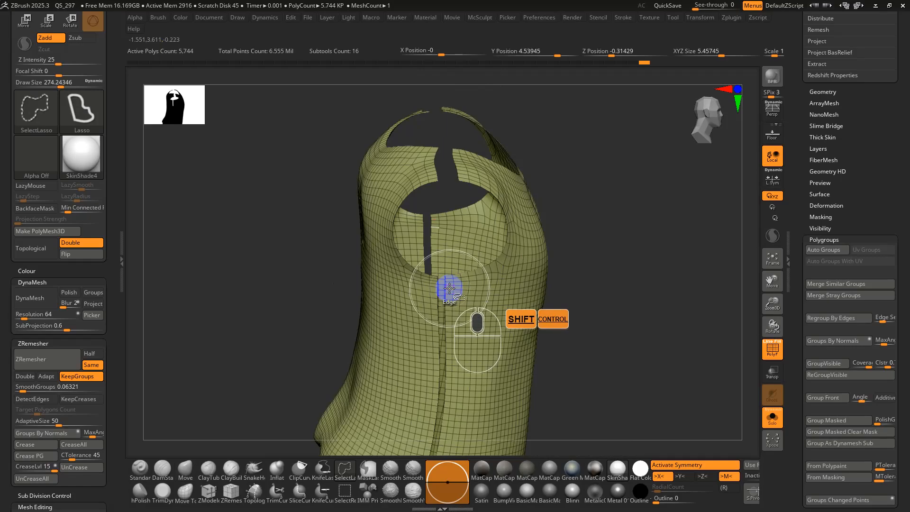
pyautogui.keyDown('shift'); pyautogui.moveTo(449, 288); pyautogui.dragTo(442, 212, button='right'); pyautogui.keyUp('shift')
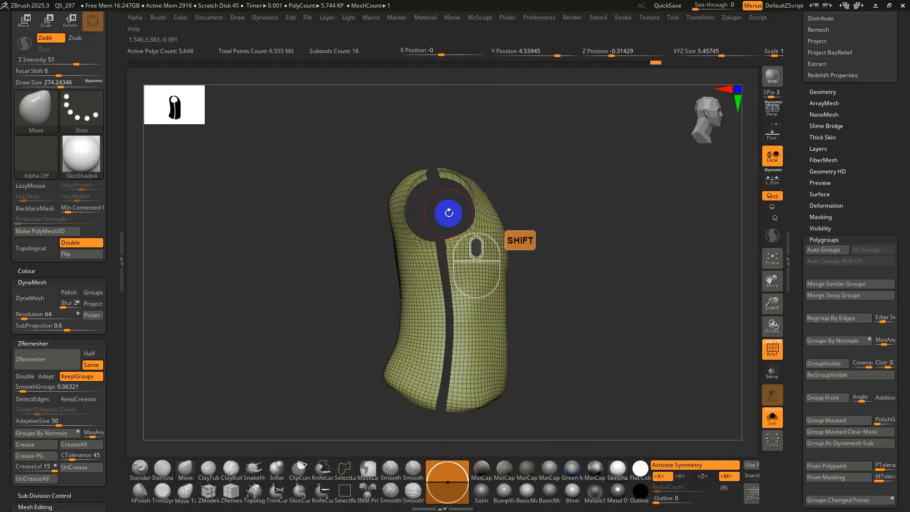
# - Hide the torso's back half and leftover side strips, assign the front half a new polygroup, and show the whole clothing mesh
pyautogui.moveTo(427, 172)
pyautogui.keyDown('ctrl'); pyautogui.keyDown('alt'); pyautogui.keyDown('shift'); pyautogui.mouseDown()
pyautogui.moveTo(335, 331)
pyautogui.moveTo(421, 429)
pyautogui.moveTo(420, 417)
pyautogui.mouseUp(); pyautogui.keyUp('shift'); pyautogui.keyUp('alt'); pyautogui.keyUp('ctrl')
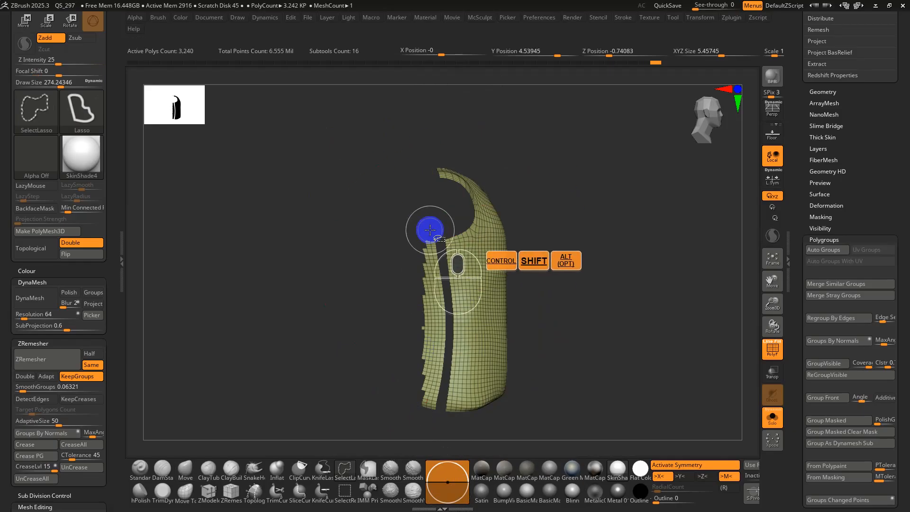
pyautogui.moveTo(430, 230)
pyautogui.keyDown('ctrl'); pyautogui.keyDown('alt'); pyautogui.keyDown('shift'); pyautogui.mouseDown()
pyautogui.moveTo(435, 300)
pyautogui.moveTo(405, 394)
pyautogui.moveTo(381, 403)
pyautogui.mouseUp(); pyautogui.keyUp('shift'); pyautogui.keyUp('alt'); pyautogui.keyUp('ctrl')
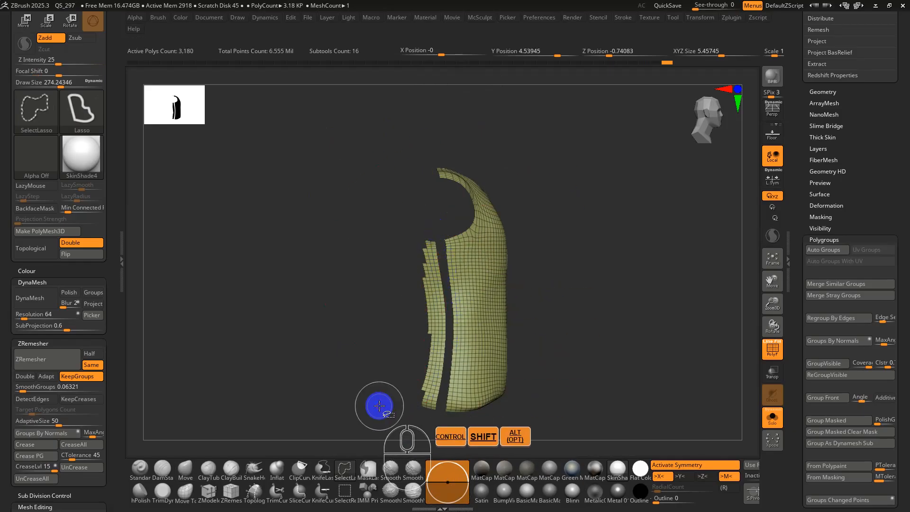
pyautogui.moveTo(435, 238)
pyautogui.keyDown('ctrl'); pyautogui.keyDown('alt'); pyautogui.keyDown('shift'); pyautogui.mouseDown()
pyautogui.moveTo(353, 300)
pyautogui.moveTo(423, 375)
pyautogui.moveTo(443, 327)
pyautogui.moveTo(383, 416)
pyautogui.moveTo(432, 382)
pyautogui.moveTo(445, 334)
pyautogui.mouseUp(); pyautogui.keyUp('shift'); pyautogui.keyUp('alt'); pyautogui.keyUp('ctrl')
pyautogui.hotkey('ctrl', 'w')
pyautogui.keyDown('ctrl'); pyautogui.keyDown('shift'); pyautogui.click(635, 351); pyautogui.keyUp('shift'); pyautogui.keyUp('ctrl')
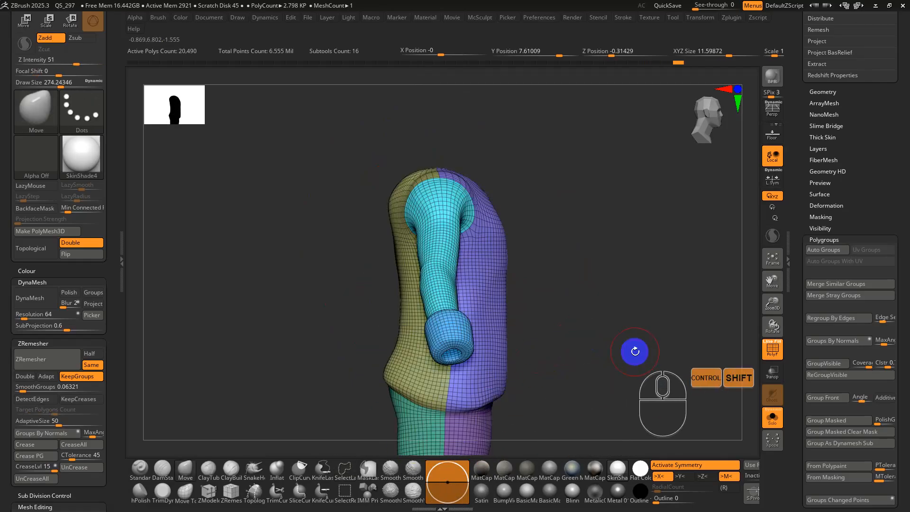
# - Isolate the two sleeves without the cuffs and torso
pyautogui.moveTo(635, 351)
pyautogui.mouseDown(button='right')
pyautogui.moveTo(579, 329)
pyautogui.moveTo(564, 357)
pyautogui.moveTo(639, 359)
pyautogui.moveTo(611, 362)
pyautogui.mouseUp(button='right')
pyautogui.keyDown('ctrl'); pyautogui.keyDown('shift'); pyautogui.click(336, 261); pyautogui.keyUp('shift'); pyautogui.keyUp('ctrl')
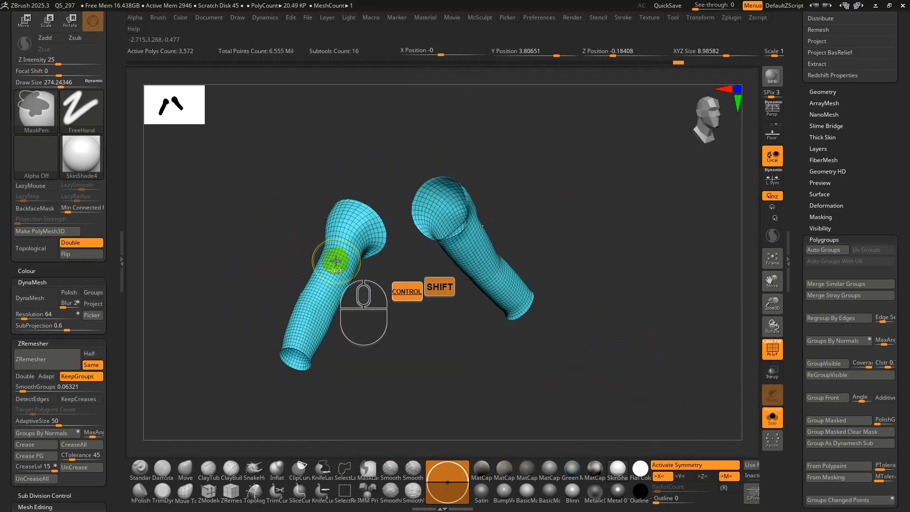
pyautogui.moveTo(336, 261); pyautogui.dragTo(356, 281, button='right')
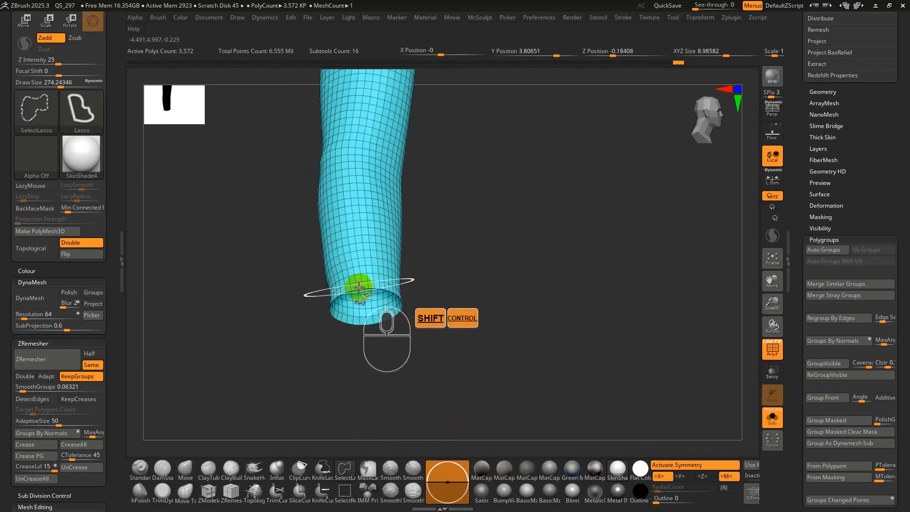
# - Hide the lengthwise polygon loops along the outside and inside of the sleeves to split them front from back
pyautogui.keyDown('ctrl'); pyautogui.keyDown('shift'); pyautogui.click(359, 286); pyautogui.keyUp('shift'); pyautogui.keyUp('ctrl')
pyautogui.keyDown('ctrl'); pyautogui.keyDown('shift'); pyautogui.click(360, 282); pyautogui.keyUp('shift'); pyautogui.keyUp('ctrl')
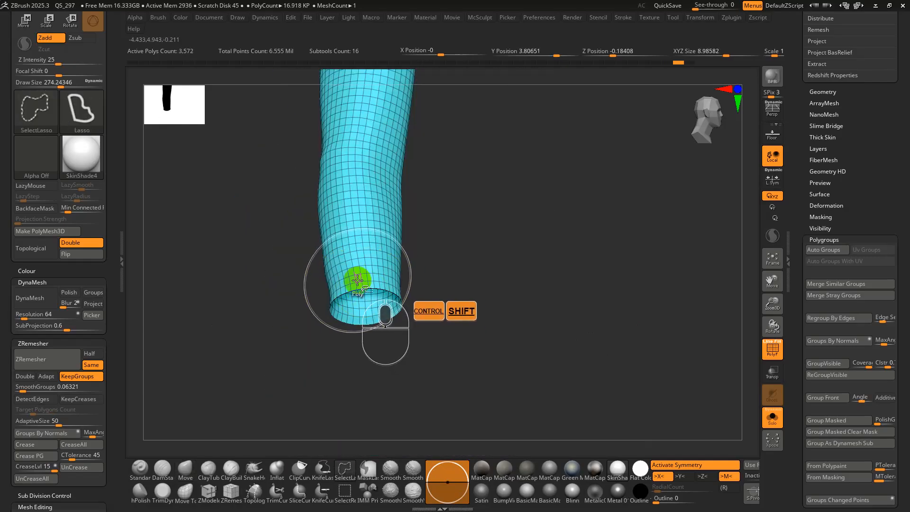
pyautogui.keyDown('ctrl'); pyautogui.keyDown('shift'); pyautogui.click(358, 280); pyautogui.keyUp('shift'); pyautogui.keyUp('ctrl')
pyautogui.keyDown('ctrl'); pyautogui.keyDown('shift'); pyautogui.click(360, 278); pyautogui.keyUp('shift'); pyautogui.keyUp('ctrl')
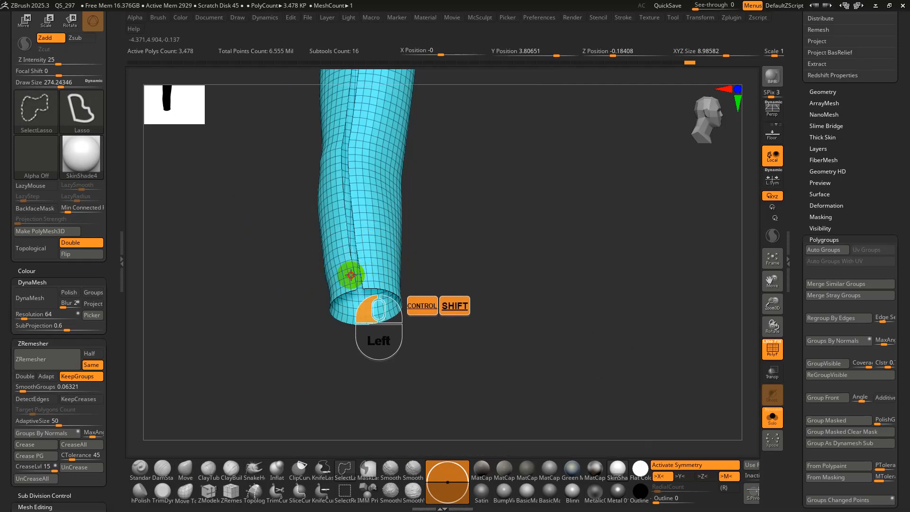
pyautogui.keyDown('ctrl'); pyautogui.keyDown('shift'); pyautogui.click(351, 274); pyautogui.keyUp('shift'); pyautogui.keyUp('ctrl')
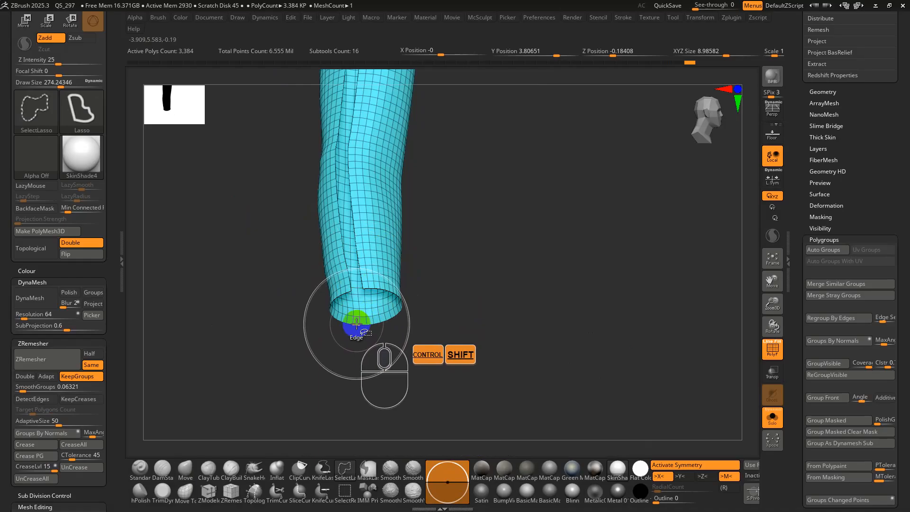
pyautogui.keyDown('ctrl'); pyautogui.keyDown('shift'); pyautogui.click(361, 322); pyautogui.keyUp('shift'); pyautogui.keyUp('ctrl')
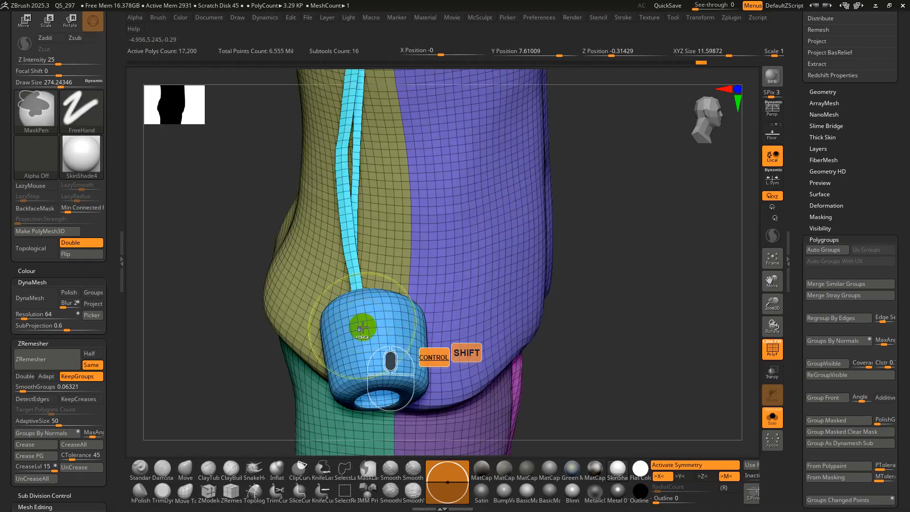
pyautogui.keyDown('ctrl'); pyautogui.keyDown('shift'); pyautogui.click(363, 319); pyautogui.keyUp('shift'); pyautogui.keyUp('ctrl')
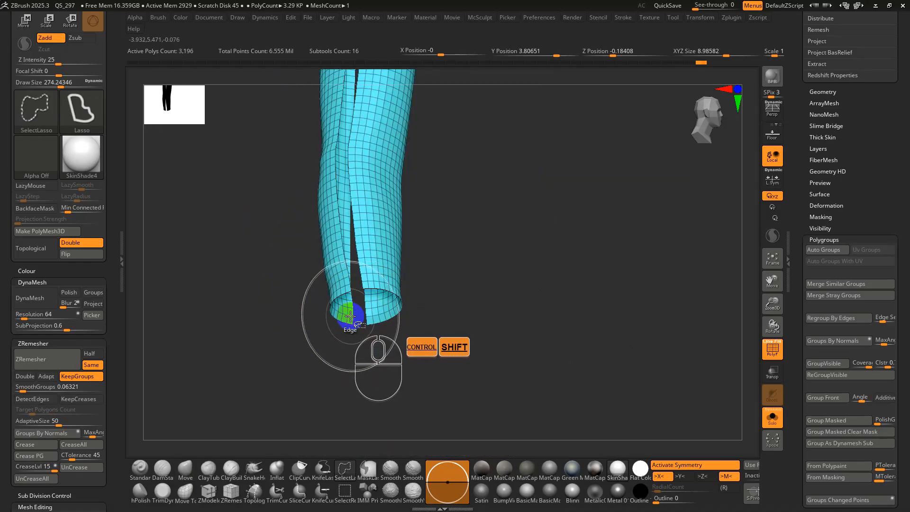
pyautogui.keyDown('ctrl'); pyautogui.keyDown('shift'); pyautogui.click(346, 316); pyautogui.keyUp('shift'); pyautogui.keyUp('ctrl')
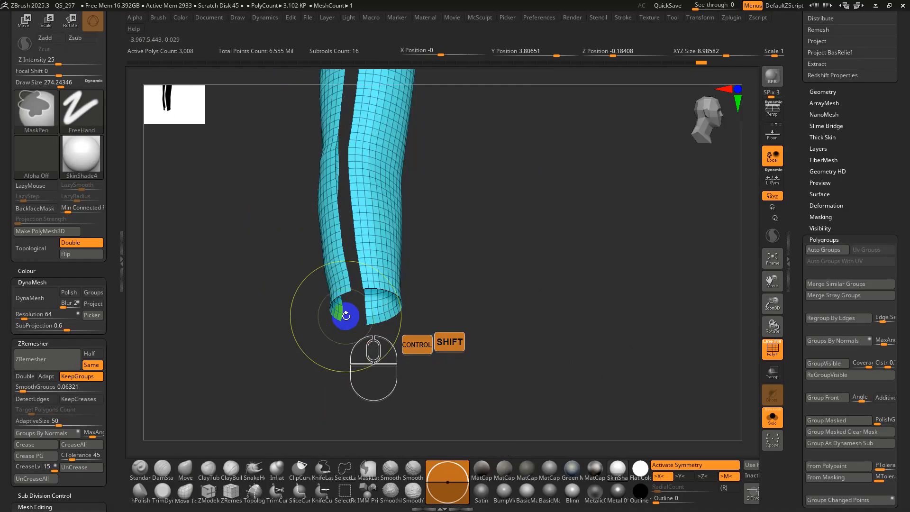
# - Hide the back halves of the sleeves, assign the front halves a new polygroup, and show the whole clothing mesh
pyautogui.keyDown('shift'); pyautogui.moveTo(345, 313); pyautogui.dragTo(347, 188, button='right'); pyautogui.keyUp('shift')
pyautogui.keyDown('alt'); pyautogui.moveTo(348, 188); pyautogui.dragTo(353, 259, button='right'); pyautogui.keyUp('alt')
pyautogui.moveTo(345, 186)
pyautogui.keyDown('ctrl'); pyautogui.keyDown('alt'); pyautogui.keyDown('shift'); pyautogui.mouseDown()
pyautogui.moveTo(347, 345)
pyautogui.moveTo(366, 356)
pyautogui.mouseUp(); pyautogui.keyUp('shift'); pyautogui.keyUp('alt'); pyautogui.keyUp('ctrl')
pyautogui.keyDown('ctrl'); pyautogui.keyDown('alt'); pyautogui.keyDown('shift'); pyautogui.moveTo(353, 197); pyautogui.dragTo(362, 298); pyautogui.keyUp('shift'); pyautogui.keyUp('alt'); pyautogui.keyUp('ctrl')
pyautogui.moveTo(367, 320); pyautogui.dragTo(354, 321, button='right')
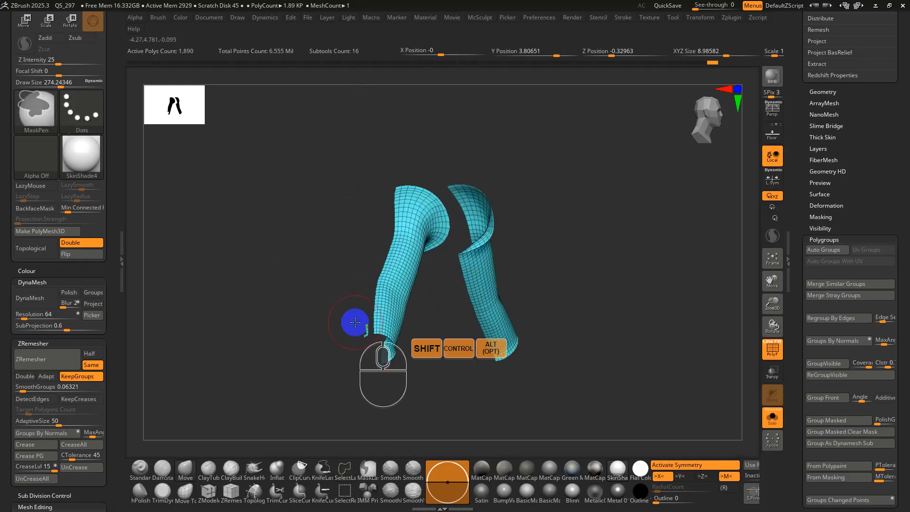
pyautogui.moveTo(362, 320)
pyautogui.keyDown('ctrl'); pyautogui.keyDown('alt'); pyautogui.keyDown('shift'); pyautogui.mouseDown()
pyautogui.moveTo(373, 327)
pyautogui.moveTo(367, 318)
pyautogui.mouseUp(); pyautogui.keyUp('shift'); pyautogui.keyUp('alt'); pyautogui.keyUp('ctrl')
pyautogui.hotkey('ctrl', 'w')
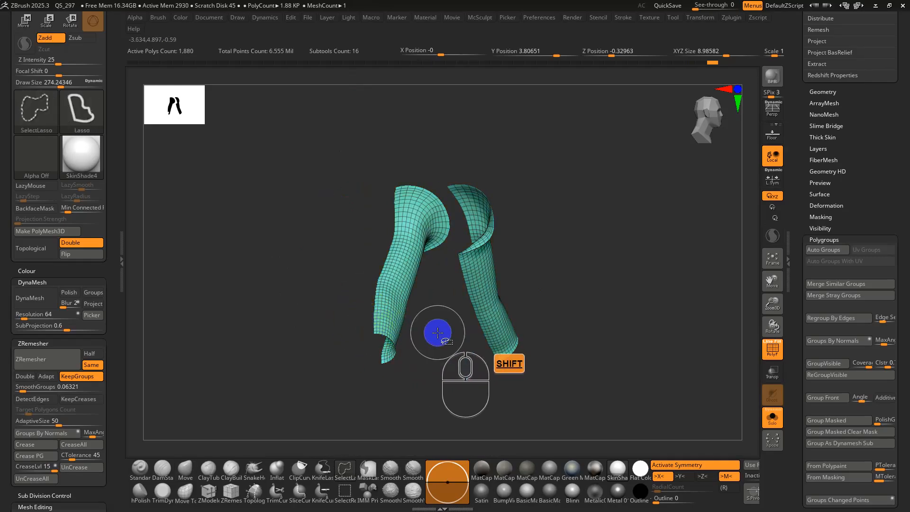
pyautogui.keyDown('ctrl'); pyautogui.keyDown('shift'); pyautogui.click(437, 332); pyautogui.keyUp('shift'); pyautogui.keyUp('ctrl')
# - Set Draw Size to about 602 and unwrap the clothing in UV Master with Symmetry and Polygroups enabled
pyautogui.moveTo(597, 328); pyautogui.dragTo(569, 312, button='right')
pyautogui.press('s')
pyautogui.moveTo(540, 297); pyautogui.dragTo(567, 295)
pyautogui.moveTo(712, 63)
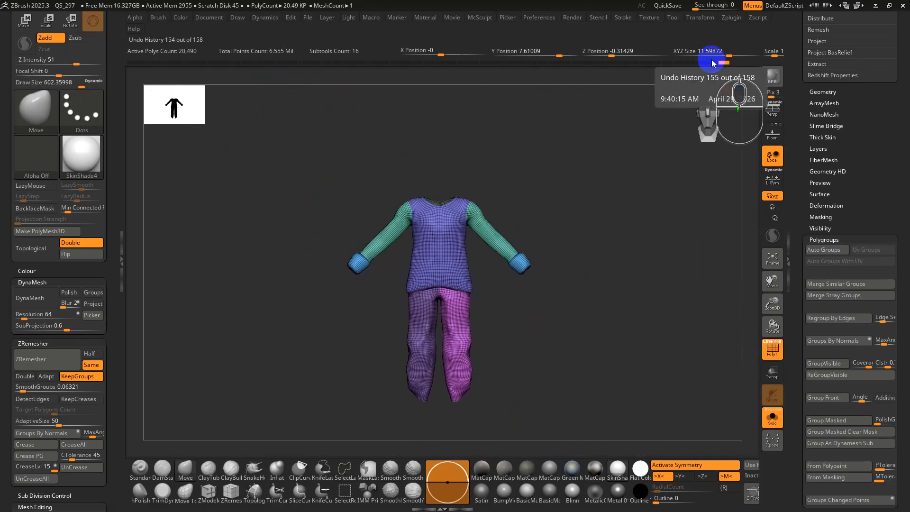
pyautogui.click(730, 17)
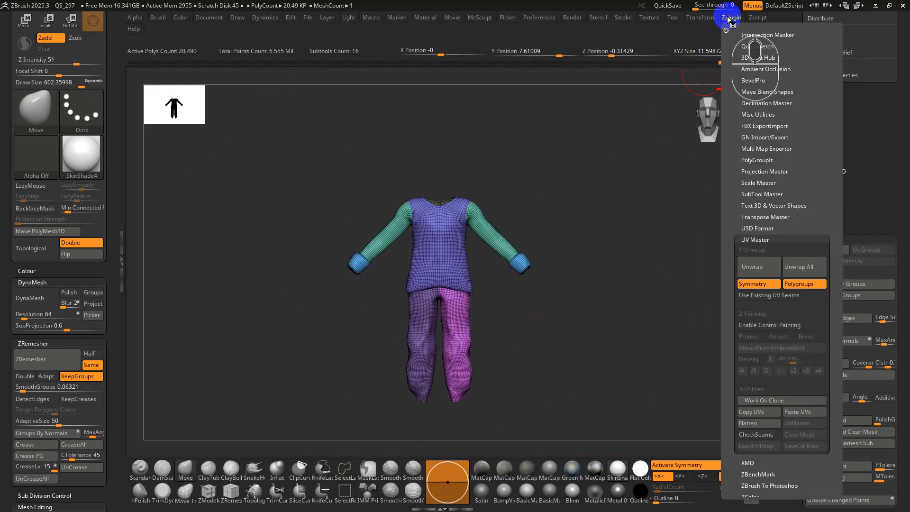
pyautogui.click(759, 267)
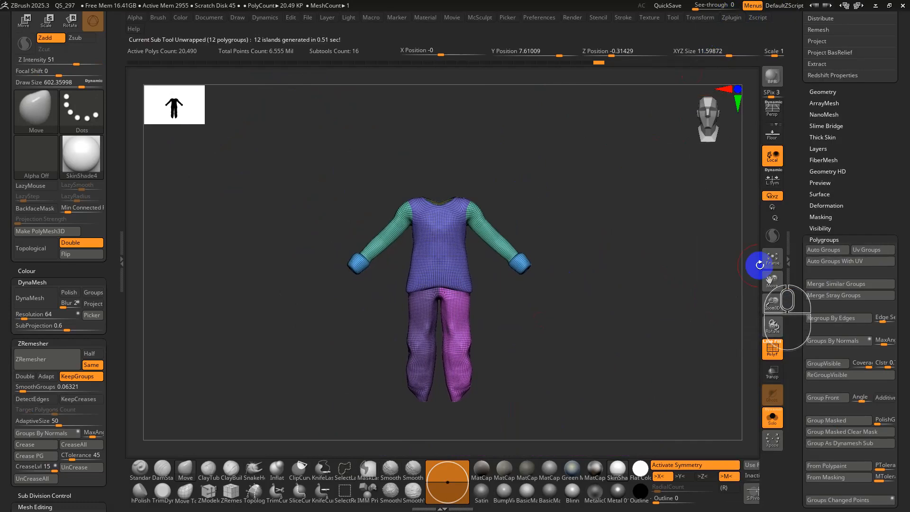
# - Make a UV Master working clone of the clothing and flatten it to display its UV islands
pyautogui.moveTo(588, 214); pyautogui.dragTo(595, 262)
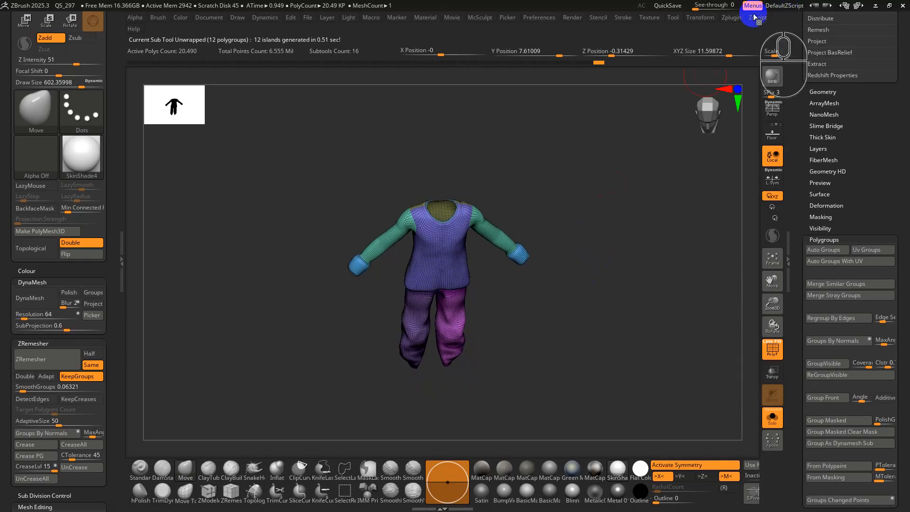
pyautogui.click(738, 19)
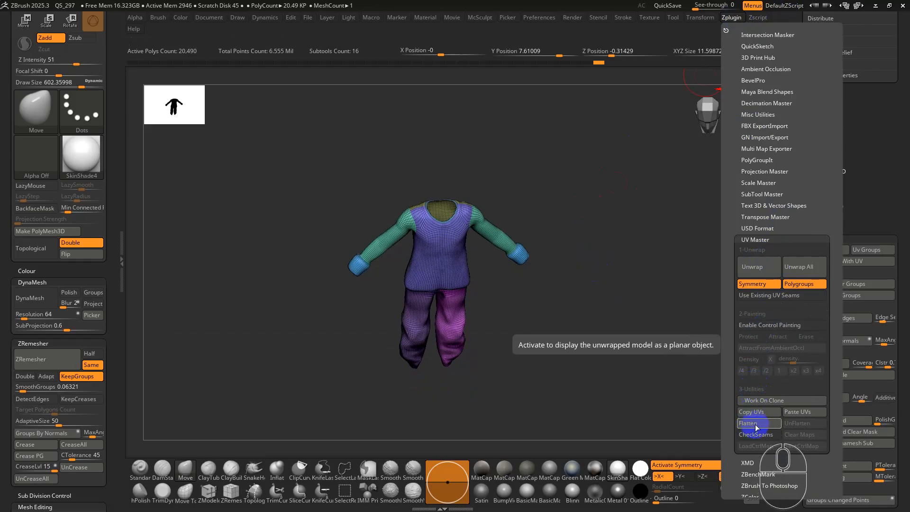
pyautogui.click(770, 400)
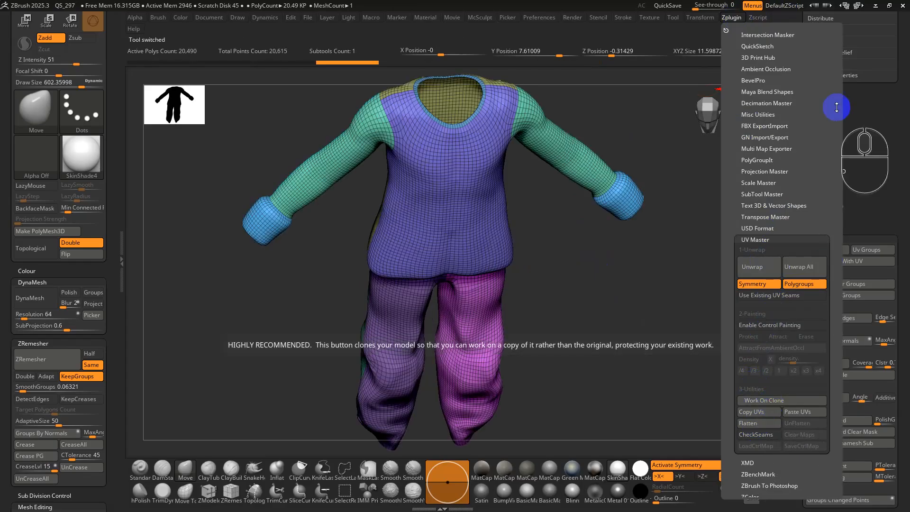
pyautogui.moveTo(792, 21); pyautogui.dragTo(798, 200)
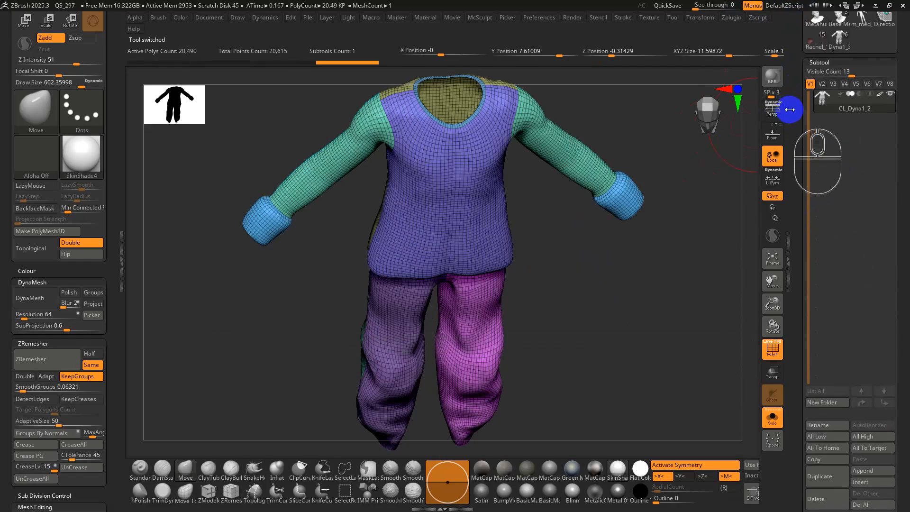
pyautogui.moveTo(790, 110); pyautogui.dragTo(822, 199)
pyautogui.moveTo(867, 176)
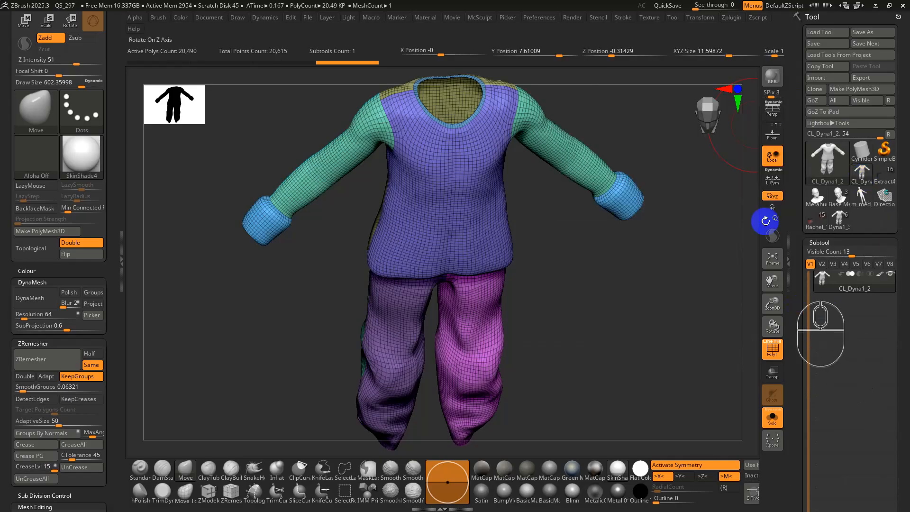
pyautogui.click(723, 19)
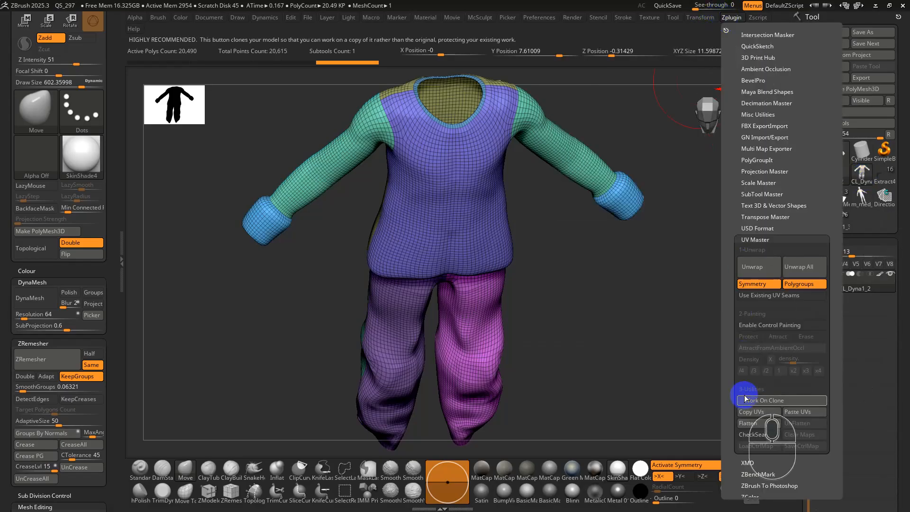
pyautogui.click(749, 423)
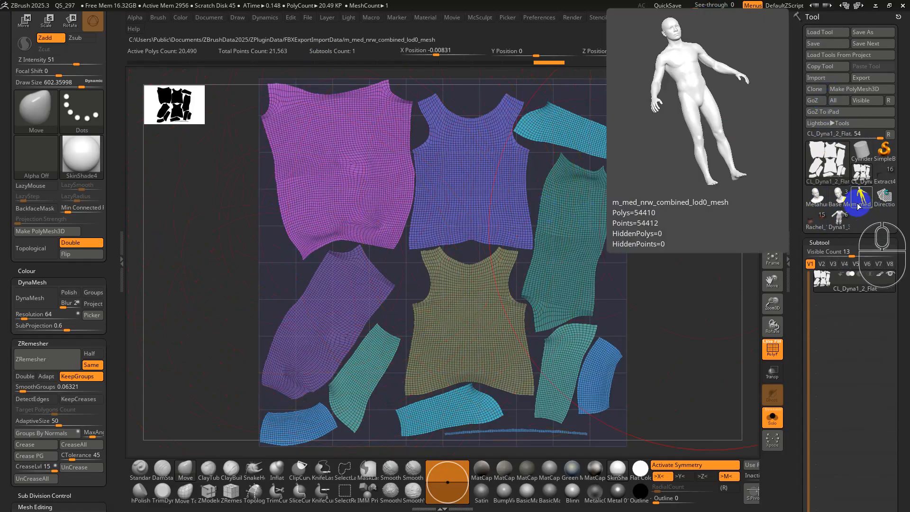
# - Switch back to the Dyna1_3 tool and frame the trousers, keeping X symmetry on
pyautogui.click(845, 227)
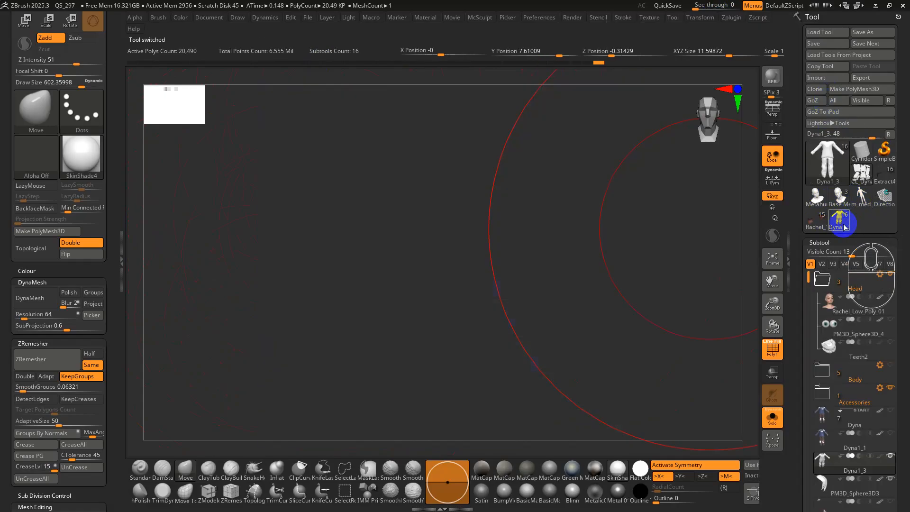
pyautogui.press('f')
pyautogui.keyDown('alt'); pyautogui.moveTo(564, 290); pyautogui.dragTo(574, 265); pyautogui.keyUp('alt')
pyautogui.keyDown('alt'); pyautogui.moveTo(575, 265); pyautogui.dragTo(511, 345); pyautogui.keyUp('alt')
pyautogui.moveTo(536, 282); pyautogui.dragTo(501, 265, button='right')
pyautogui.press('x')
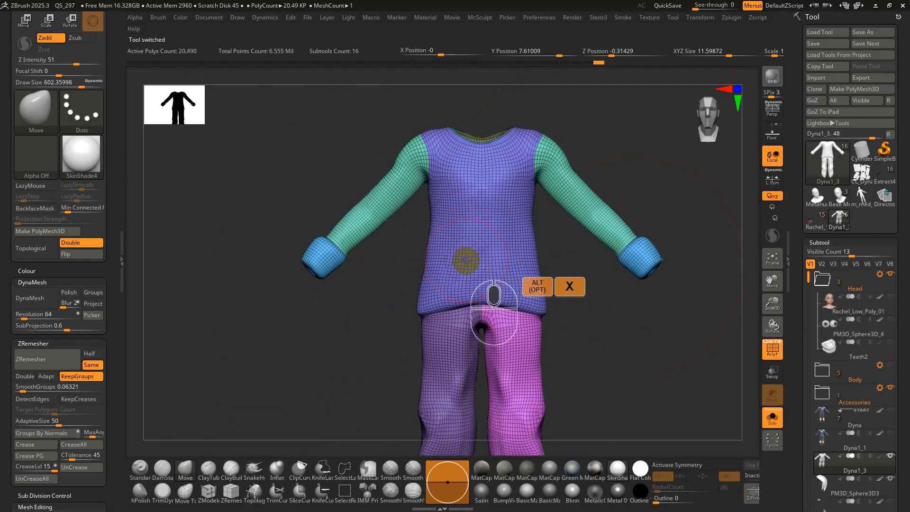
pyautogui.press('x')
pyautogui.moveTo(112, 385); pyautogui.dragTo(117, 247)
pyautogui.moveTo(474, 341); pyautogui.dragTo(503, 278, button='right')
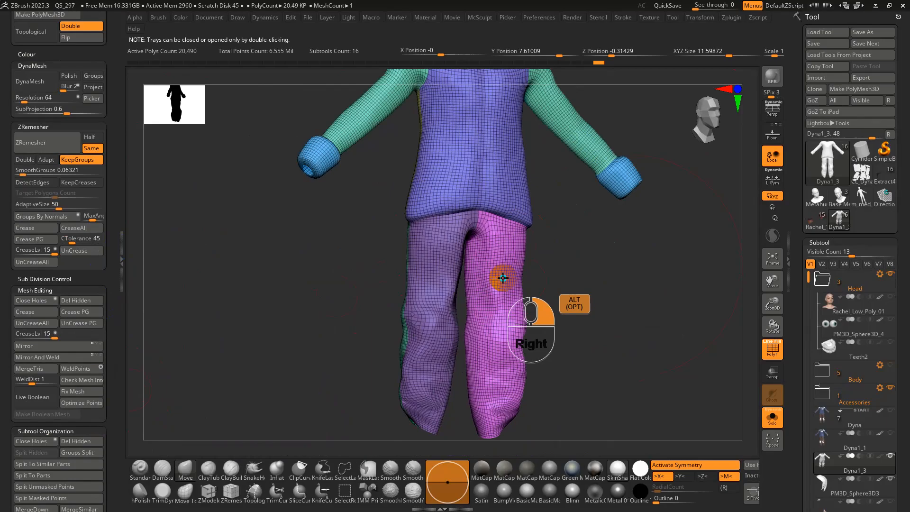
# - Hide the front and back torso, sleeves and cuffs, leaving only the trousers in view down to the crotch seam
pyautogui.keyDown('ctrl'); pyautogui.keyDown('shift'); pyautogui.click(493, 156); pyautogui.keyUp('shift'); pyautogui.keyUp('ctrl')
pyautogui.keyDown('ctrl'); pyautogui.keyDown('shift'); pyautogui.click(494, 157); pyautogui.keyUp('shift'); pyautogui.keyUp('ctrl')
pyautogui.keyDown('ctrl'); pyautogui.keyDown('shift'); pyautogui.moveTo(494, 158); pyautogui.dragTo(454, 232, button='right'); pyautogui.keyUp('shift'); pyautogui.keyUp('ctrl')
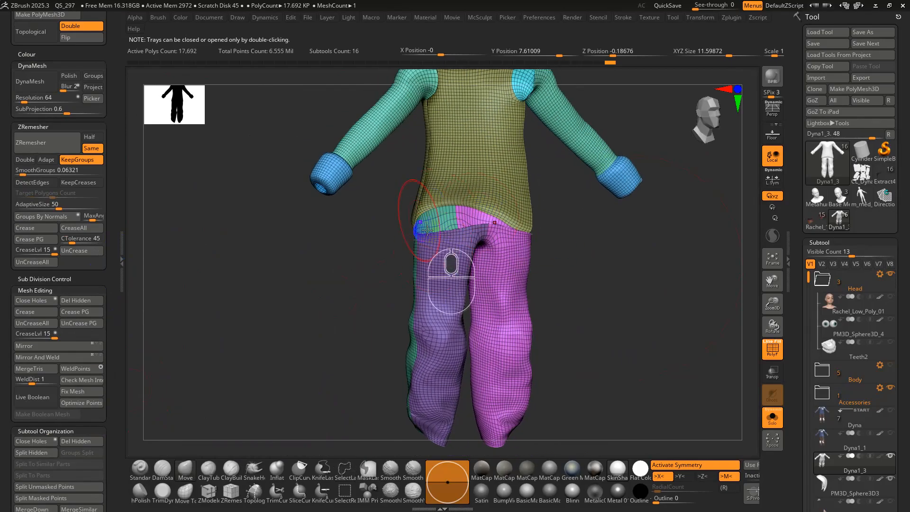
pyautogui.moveTo(517, 269); pyautogui.dragTo(467, 256, button='right')
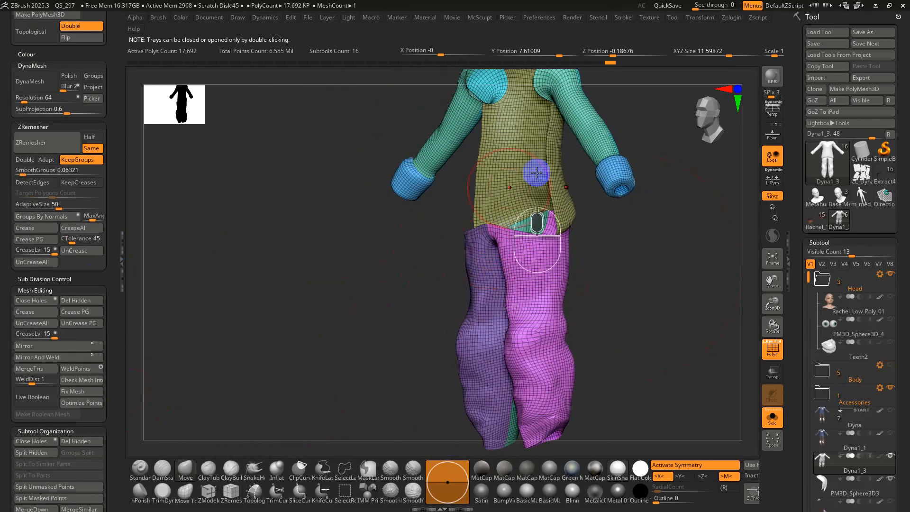
pyautogui.keyDown('ctrl'); pyautogui.keyDown('shift'); pyautogui.click(544, 163); pyautogui.keyUp('shift'); pyautogui.keyUp('ctrl')
pyautogui.keyDown('ctrl'); pyautogui.keyDown('shift'); pyautogui.click(577, 108); pyautogui.keyUp('shift'); pyautogui.keyUp('ctrl')
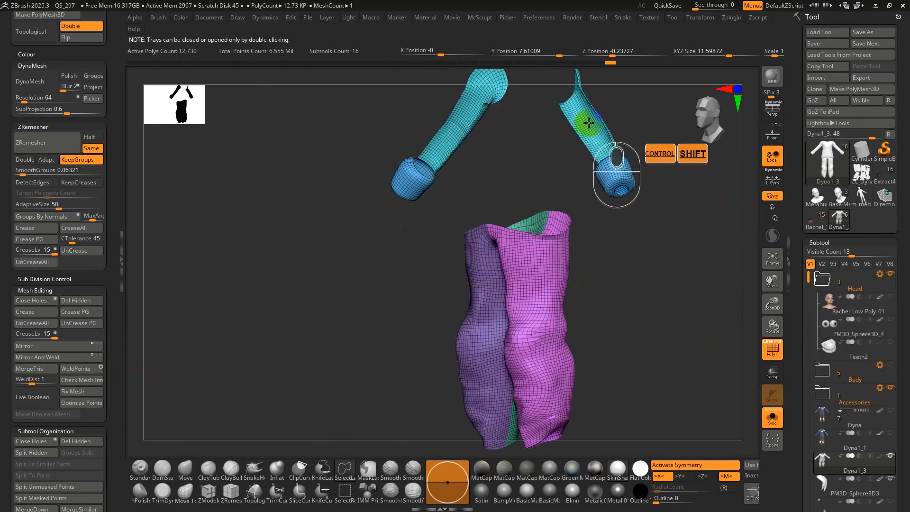
pyautogui.keyDown('ctrl'); pyautogui.keyDown('shift'); pyautogui.click(589, 118); pyautogui.keyUp('shift'); pyautogui.keyUp('ctrl')
pyautogui.keyDown('ctrl'); pyautogui.keyDown('shift'); pyautogui.click(610, 179); pyautogui.keyUp('shift'); pyautogui.keyUp('ctrl')
pyautogui.moveTo(624, 223); pyautogui.dragTo(590, 238, button='right')
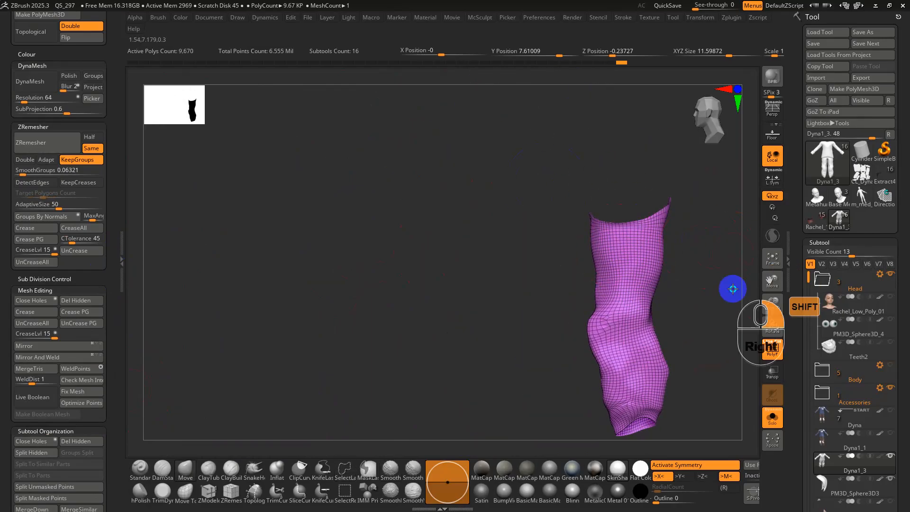
pyautogui.keyDown('alt'); pyautogui.moveTo(733, 284); pyautogui.dragTo(460, 322, button='right'); pyautogui.keyUp('alt')
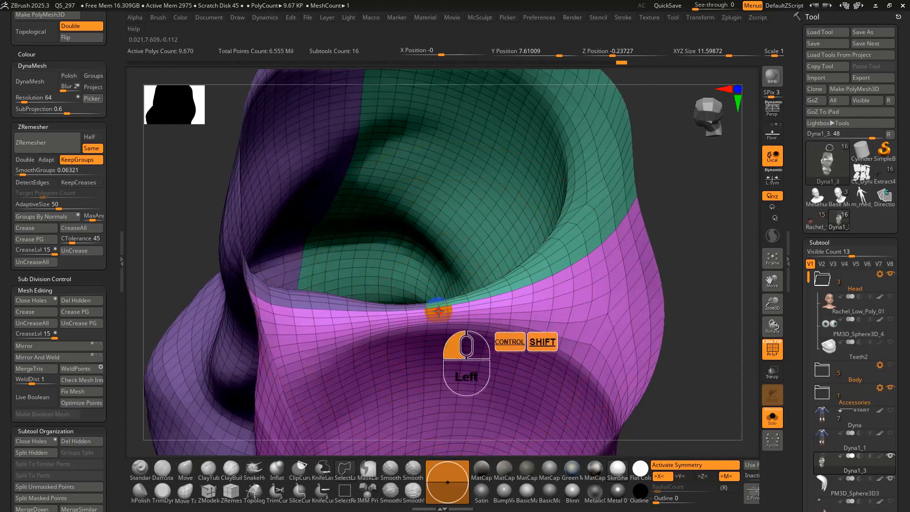
# - Hide polygon loops at the crotch and along the legs to separate the front and back trouser panels
pyautogui.keyDown('ctrl'); pyautogui.keyDown('shift'); pyautogui.click(438, 311); pyautogui.keyUp('shift'); pyautogui.keyUp('ctrl')
pyautogui.moveTo(461, 345); pyautogui.dragTo(440, 256, button='right')
pyautogui.rightClick(455, 208)
pyautogui.moveTo(588, 261)
pyautogui.keyDown('alt'); pyautogui.mouseDown(button='right')
pyautogui.moveTo(589, 304)
pyautogui.moveTo(602, 283)
pyautogui.moveTo(596, 256)
pyautogui.mouseUp(button='right'); pyautogui.keyUp('alt')
pyautogui.moveTo(492, 344); pyautogui.dragTo(546, 219, button='right')
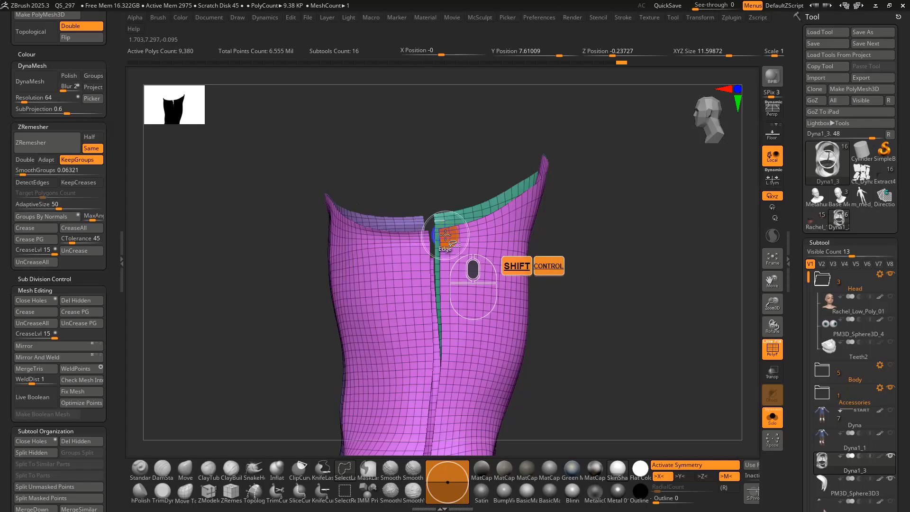
pyautogui.keyDown('ctrl'); pyautogui.keyDown('shift'); pyautogui.click(445, 235); pyautogui.keyUp('shift'); pyautogui.keyUp('ctrl')
pyautogui.hotkey('ctrl', 'z')
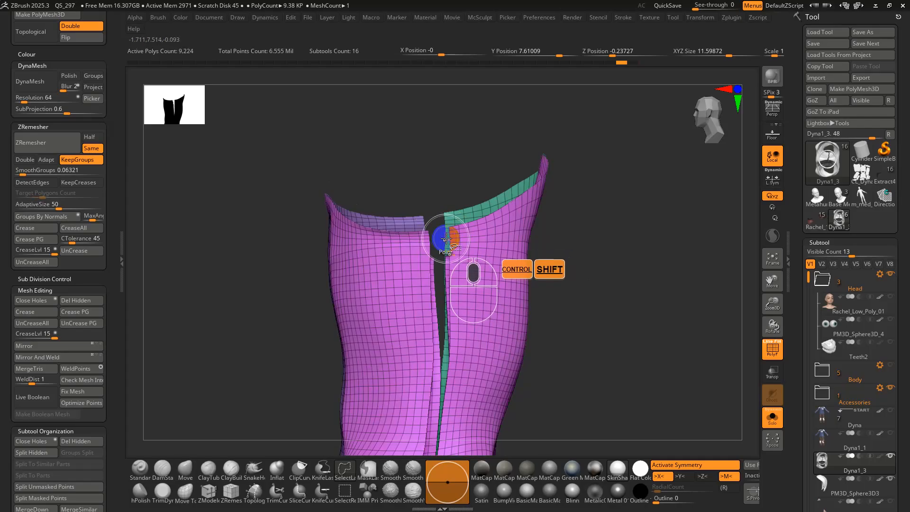
pyautogui.keyDown('ctrl'); pyautogui.keyDown('shift'); pyautogui.click(510, 252); pyautogui.keyUp('shift'); pyautogui.keyUp('ctrl')
# - Try to hide one half of the trousers with a lasso from the side view, then undo it
pyautogui.moveTo(507, 271)
pyautogui.keyDown('shift'); pyautogui.mouseDown(button='right')
pyautogui.moveTo(504, 292)
pyautogui.moveTo(481, 179)
pyautogui.mouseUp(button='right'); pyautogui.keyUp('shift')
pyautogui.moveTo(460, 172)
pyautogui.keyDown('ctrl'); pyautogui.keyDown('alt'); pyautogui.keyDown('shift'); pyautogui.mouseDown()
pyautogui.moveTo(525, 170)
pyautogui.moveTo(495, 328)
pyautogui.moveTo(468, 335)
pyautogui.mouseUp(); pyautogui.keyUp('shift'); pyautogui.keyUp('alt'); pyautogui.keyUp('ctrl')
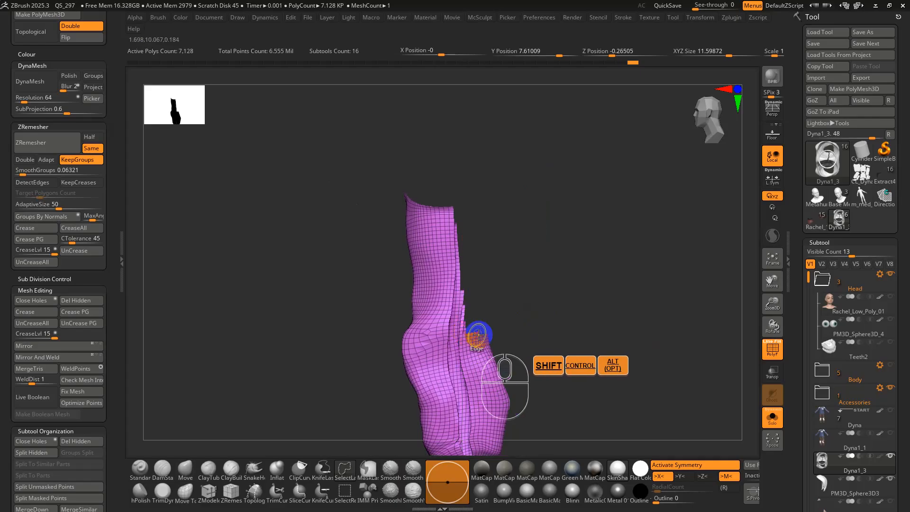
pyautogui.moveTo(505, 321)
pyautogui.mouseDown(button='right')
pyautogui.moveTo(496, 358)
pyautogui.moveTo(518, 346)
pyautogui.moveTo(529, 289)
pyautogui.moveTo(536, 293)
pyautogui.moveTo(523, 354)
pyautogui.moveTo(532, 312)
pyautogui.moveTo(499, 310)
pyautogui.moveTo(514, 293)
pyautogui.moveTo(520, 248)
pyautogui.moveTo(517, 266)
pyautogui.moveTo(530, 256)
pyautogui.moveTo(528, 306)
pyautogui.moveTo(483, 295)
pyautogui.mouseUp(button='right')
pyautogui.hotkey('ctrl', 'z')
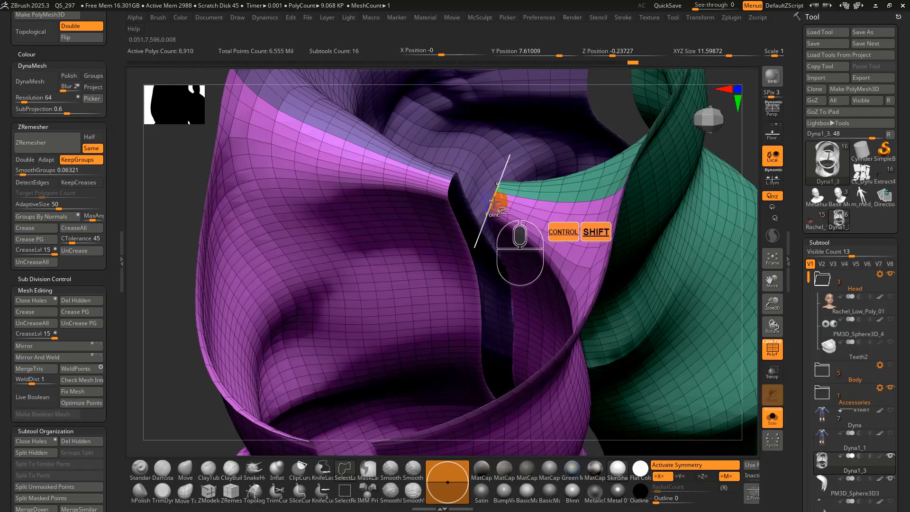
# - Hide another polygon loop at the crotch and lasso away the back trouser panels, leaving the front panels
pyautogui.keyDown('ctrl'); pyautogui.keyDown('shift'); pyautogui.click(518, 211); pyautogui.keyUp('shift'); pyautogui.keyUp('ctrl')
pyautogui.keyDown('shift'); pyautogui.moveTo(518, 211); pyautogui.dragTo(561, 264, button='right'); pyautogui.keyUp('shift')
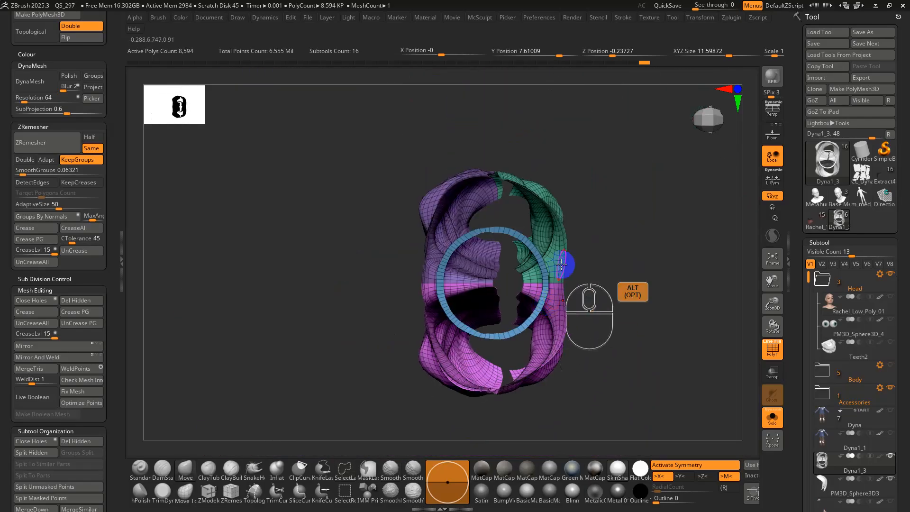
pyautogui.moveTo(528, 158); pyautogui.dragTo(542, 173, button='right')
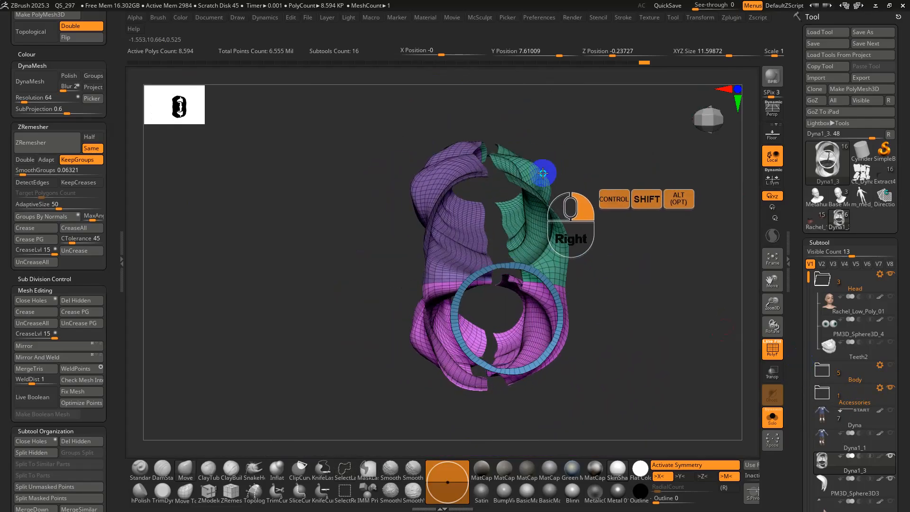
pyautogui.moveTo(495, 125)
pyautogui.keyDown('ctrl'); pyautogui.keyDown('alt'); pyautogui.keyDown('shift'); pyautogui.mouseDown()
pyautogui.moveTo(517, 239)
pyautogui.moveTo(504, 259)
pyautogui.mouseUp(); pyautogui.keyUp('shift'); pyautogui.keyUp('alt'); pyautogui.keyUp('ctrl')
pyautogui.moveTo(569, 209)
pyautogui.keyDown('ctrl'); pyautogui.keyDown('alt'); pyautogui.keyDown('shift'); pyautogui.mouseDown()
pyautogui.moveTo(531, 331)
pyautogui.moveTo(598, 313)
pyautogui.mouseUp(); pyautogui.keyUp('shift'); pyautogui.keyUp('alt'); pyautogui.keyUp('ctrl')
pyautogui.keyDown('ctrl'); pyautogui.keyDown('alt'); pyautogui.keyDown('shift'); pyautogui.moveTo(493, 341); pyautogui.dragTo(503, 347); pyautogui.keyUp('shift'); pyautogui.keyUp('alt'); pyautogui.keyUp('ctrl')
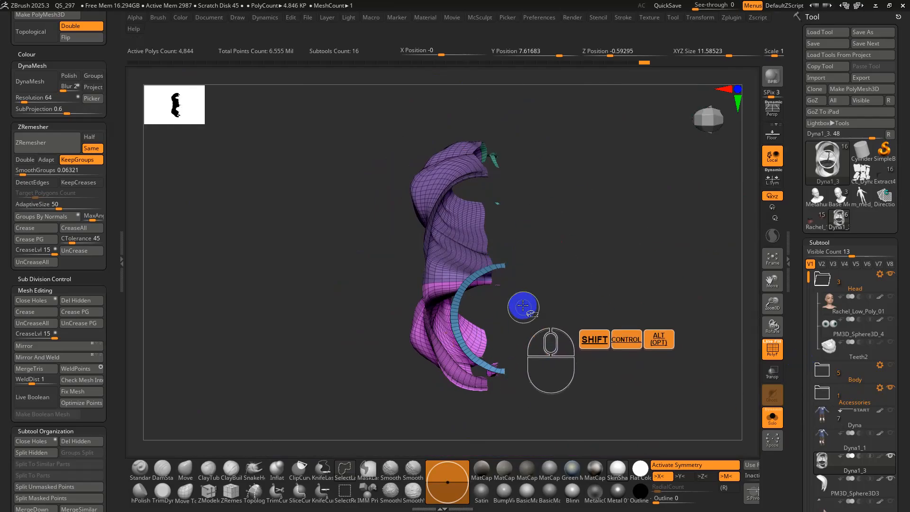
pyautogui.moveTo(516, 285)
pyautogui.keyDown('ctrl'); pyautogui.keyDown('alt'); pyautogui.keyDown('shift'); pyautogui.mouseDown()
pyautogui.moveTo(506, 280)
pyautogui.moveTo(509, 287)
pyautogui.mouseUp(); pyautogui.keyUp('shift'); pyautogui.keyUp('alt'); pyautogui.keyUp('ctrl')
# - Hide the leftover stray back polygons so only the two front trouser panels are left in view
pyautogui.moveTo(514, 305)
pyautogui.mouseDown(button='right')
pyautogui.moveTo(521, 237)
pyautogui.moveTo(542, 179)
pyautogui.moveTo(534, 205)
pyautogui.moveTo(520, 204)
pyautogui.mouseUp(button='right')
pyautogui.moveTo(511, 203)
pyautogui.keyDown('ctrl'); pyautogui.keyDown('alt'); pyautogui.keyDown('shift'); pyautogui.mouseDown()
pyautogui.moveTo(471, 227)
pyautogui.moveTo(462, 336)
pyautogui.moveTo(476, 276)
pyautogui.moveTo(483, 331)
pyautogui.moveTo(485, 317)
pyautogui.mouseUp(); pyautogui.keyUp('shift'); pyautogui.keyUp('alt'); pyautogui.keyUp('ctrl')
pyautogui.hotkey('ctrl', 'z')
pyautogui.moveTo(476, 256)
pyautogui.keyDown('ctrl'); pyautogui.keyDown('alt'); pyautogui.keyDown('shift'); pyautogui.mouseDown()
pyautogui.moveTo(463, 335)
pyautogui.moveTo(484, 334)
pyautogui.mouseUp(); pyautogui.keyUp('shift'); pyautogui.keyUp('alt'); pyautogui.keyUp('ctrl')
pyautogui.moveTo(487, 323)
pyautogui.keyDown('alt'); pyautogui.mouseDown(button='right')
pyautogui.moveTo(463, 254)
pyautogui.moveTo(495, 383)
pyautogui.moveTo(471, 268)
pyautogui.moveTo(448, 307)
pyautogui.mouseUp(button='right'); pyautogui.keyUp('alt')
pyautogui.keyDown('ctrl'); pyautogui.keyDown('shift'); pyautogui.click(444, 308); pyautogui.keyUp('shift'); pyautogui.keyUp('ctrl')
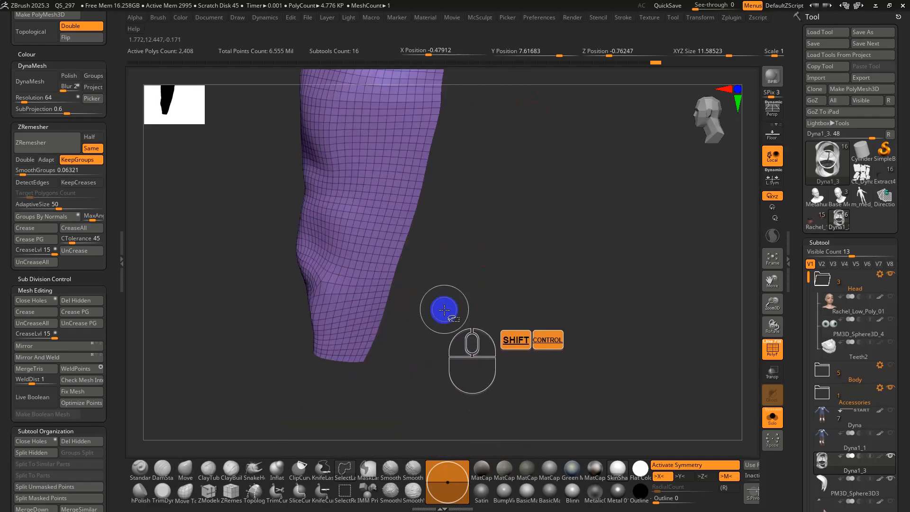
pyautogui.hotkey('ctrl', 'z')
pyautogui.keyDown('ctrl'); pyautogui.keyDown('shift'); pyautogui.click(443, 309); pyautogui.keyUp('shift'); pyautogui.keyUp('ctrl')
pyautogui.keyDown('alt'); pyautogui.moveTo(448, 319); pyautogui.dragTo(546, 264, button='right'); pyautogui.keyUp('alt')
pyautogui.keyDown('alt'); pyautogui.moveTo(543, 217); pyautogui.dragTo(565, 288, button='right'); pyautogui.keyUp('alt')
pyautogui.moveTo(565, 288); pyautogui.dragTo(598, 269, button='right')
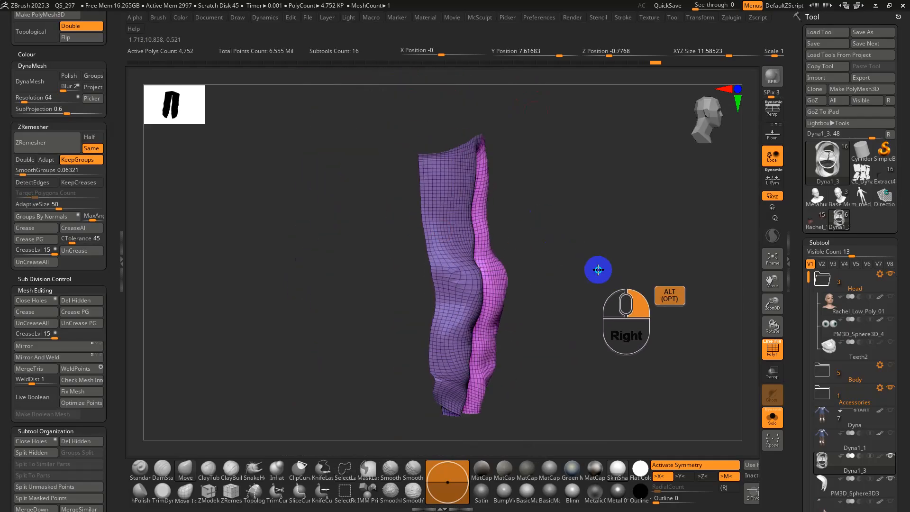
# - Isolate the magenta front leg panel, assign it its own polygroup and unhide the rest of the clothing
pyautogui.keyDown('ctrl'); pyautogui.keyDown('shift'); pyautogui.click(437, 223); pyautogui.keyUp('shift'); pyautogui.keyUp('ctrl')
pyautogui.keyDown('ctrl'); pyautogui.keyDown('shift'); pyautogui.click(658, 254); pyautogui.keyUp('shift'); pyautogui.keyUp('ctrl')
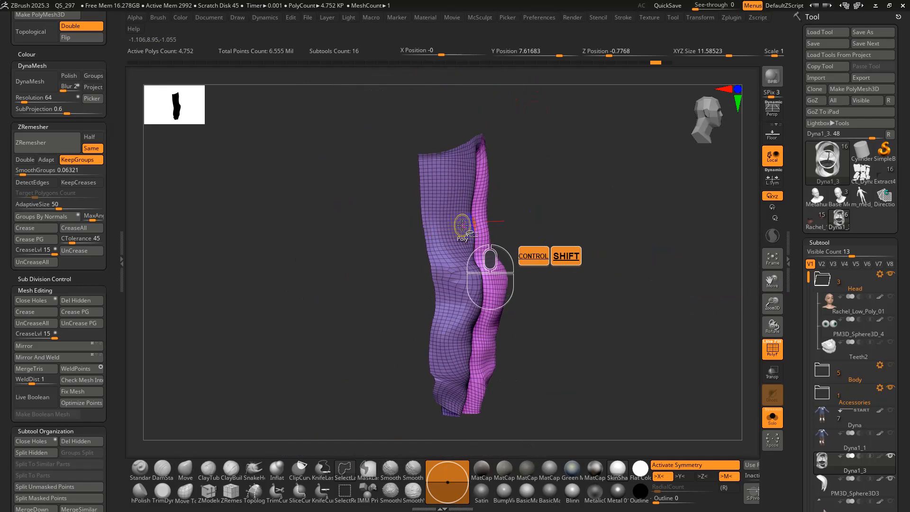
pyautogui.keyDown('ctrl'); pyautogui.keyDown('shift'); pyautogui.click(474, 224); pyautogui.keyUp('shift'); pyautogui.keyUp('ctrl')
pyautogui.hotkey('ctrl', 'w')
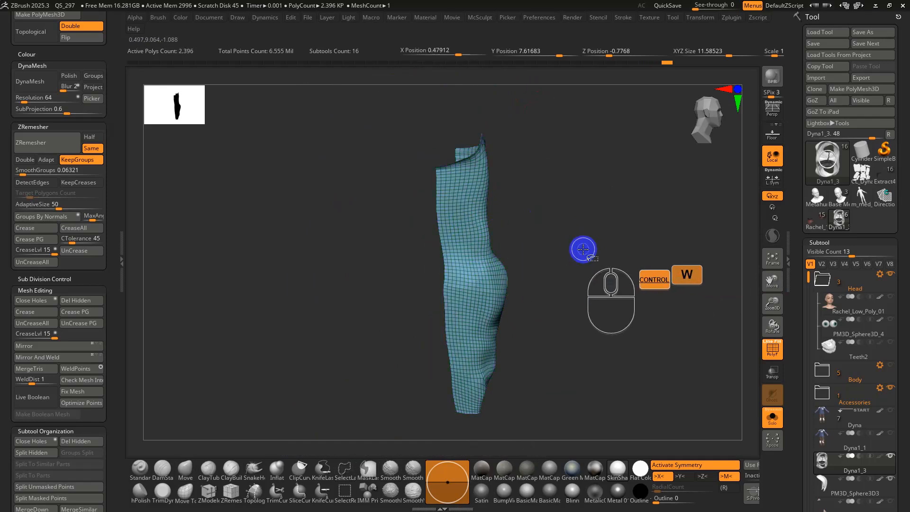
pyautogui.keyDown('ctrl'); pyautogui.keyDown('shift'); pyautogui.click(599, 264); pyautogui.keyUp('shift'); pyautogui.keyUp('ctrl')
# - Hide the trouser leg panels from behind to check their separate polygroups, undoing trial loop hides, and show everything again
pyautogui.moveTo(486, 276); pyautogui.dragTo(472, 254, button='right')
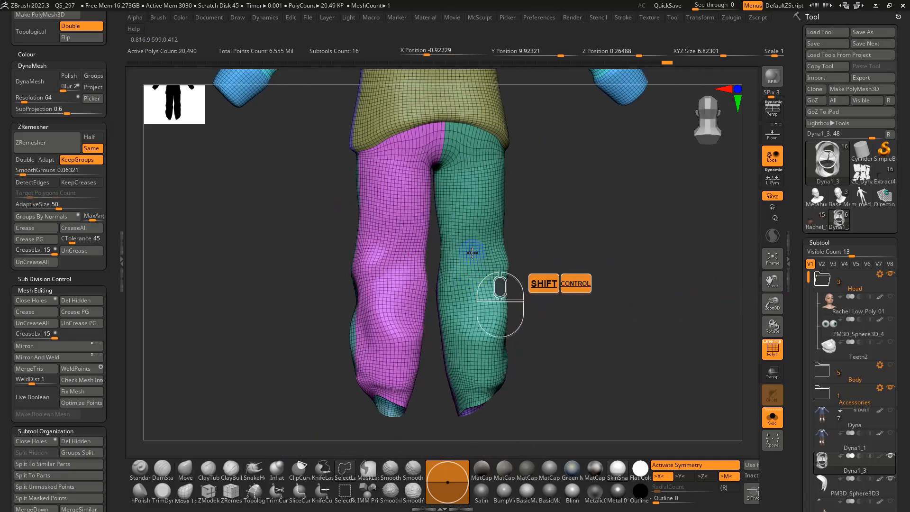
pyautogui.keyDown('ctrl'); pyautogui.keyDown('shift'); pyautogui.click(472, 252); pyautogui.keyUp('shift'); pyautogui.keyUp('ctrl')
pyautogui.keyDown('ctrl'); pyautogui.keyDown('shift'); pyautogui.click(472, 253); pyautogui.keyUp('shift'); pyautogui.keyUp('ctrl')
pyautogui.keyDown('ctrl'); pyautogui.keyDown('shift'); pyautogui.click(401, 253); pyautogui.keyUp('shift'); pyautogui.keyUp('ctrl')
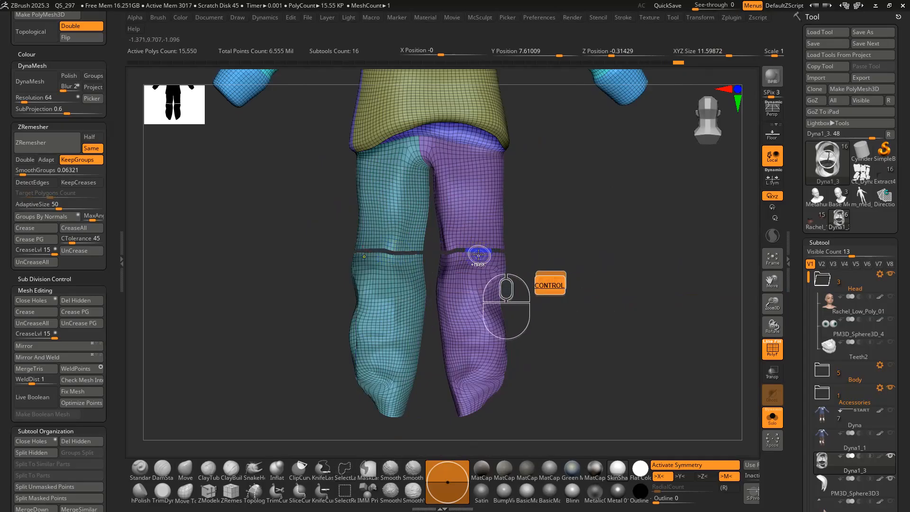
pyautogui.hotkey('ctrl', 'z')
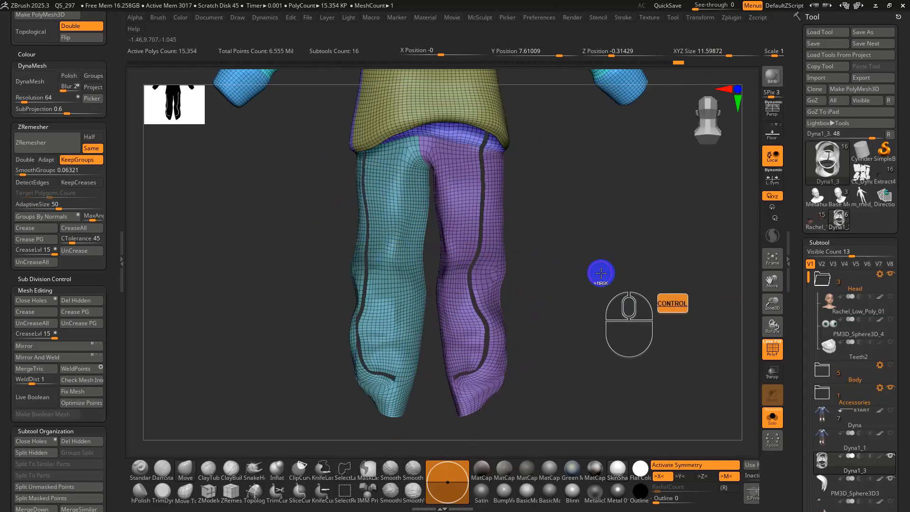
pyautogui.hotkey('ctrl', 'z')
pyautogui.keyDown('ctrl'); pyautogui.keyDown('shift'); pyautogui.click(396, 294); pyautogui.keyUp('shift'); pyautogui.keyUp('ctrl')
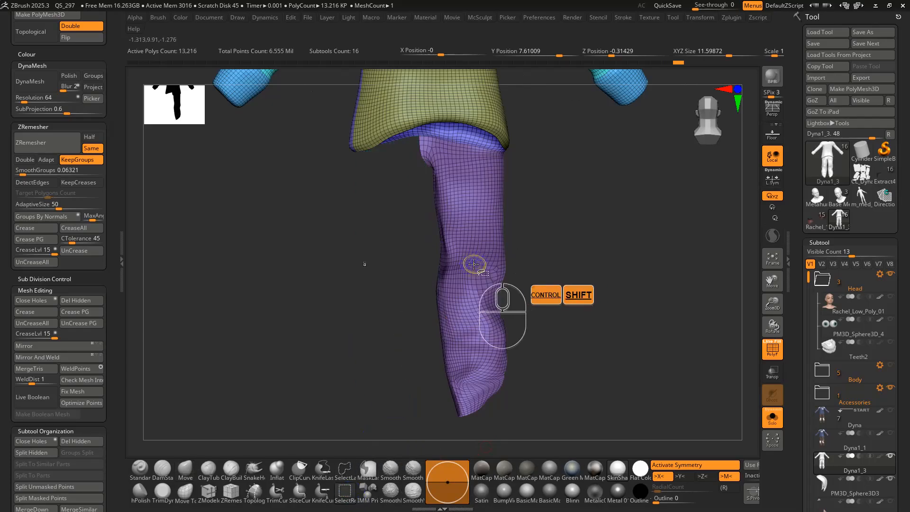
pyautogui.keyDown('ctrl'); pyautogui.keyDown('shift'); pyautogui.click(476, 266); pyautogui.keyUp('shift'); pyautogui.keyUp('ctrl')
pyautogui.keyDown('ctrl'); pyautogui.keyDown('shift'); pyautogui.click(560, 246); pyautogui.keyUp('shift'); pyautogui.keyUp('ctrl')
# - Turn Solo off, select the hair subtool PM3D_Sphere3D3 and inspect it with its polyframe
pyautogui.moveTo(564, 249); pyautogui.dragTo(541, 268)
pyautogui.click(772, 421)
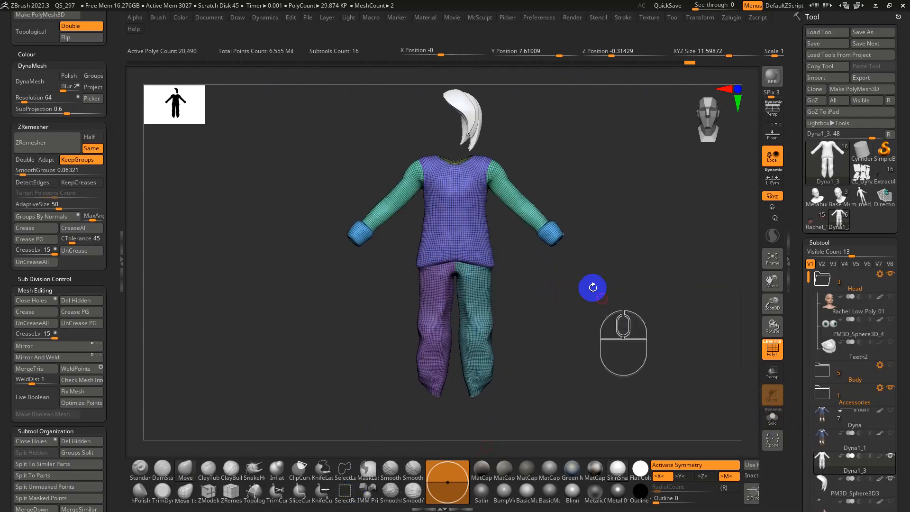
pyautogui.keyDown('alt'); pyautogui.moveTo(738, 398); pyautogui.dragTo(676, 331); pyautogui.keyUp('alt')
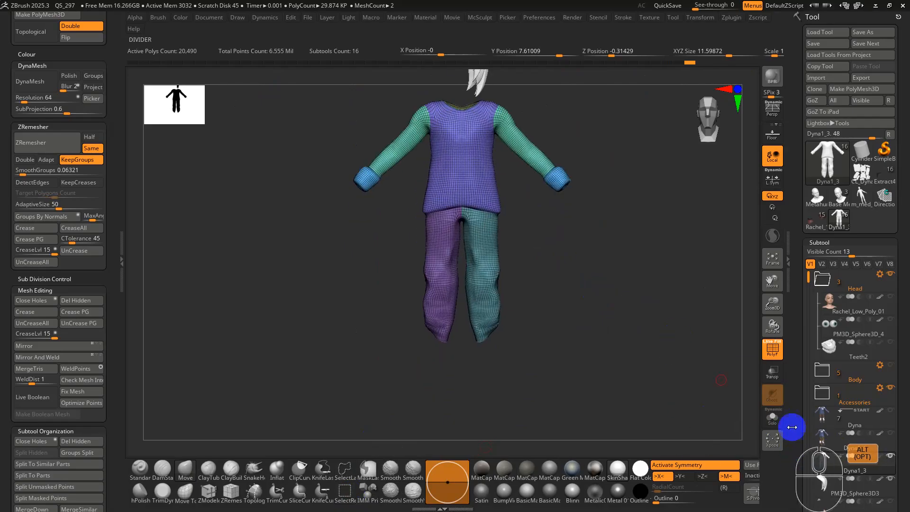
pyautogui.scroll(-5, 792, 430)
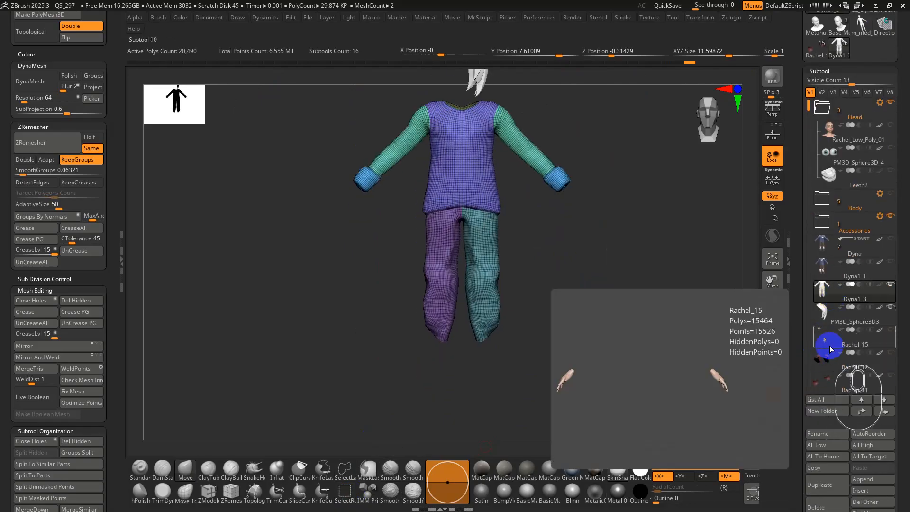
pyautogui.click(827, 312)
pyautogui.press('f')
pyautogui.hotkey('shift', 'f')
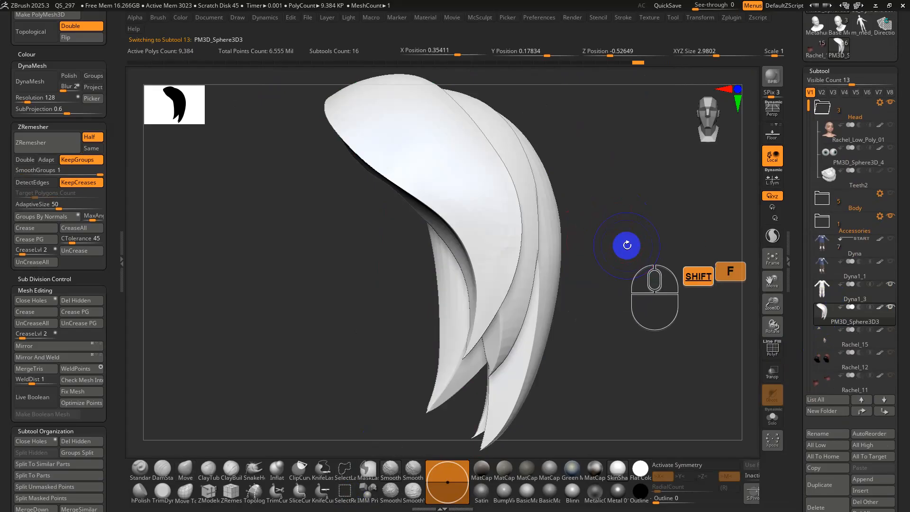
pyautogui.hotkey('shift', 'f')
# - Select the Rachel_15 hands subtool and zoom in on one hand with its polygroups displayed
pyautogui.click(834, 346)
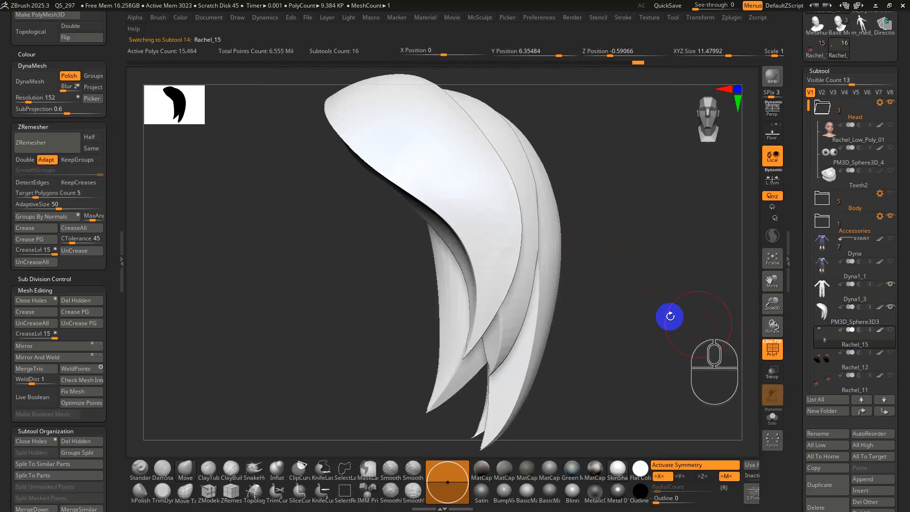
pyautogui.press('f')
pyautogui.hotkey('shift', 'f')
pyautogui.hotkey('shift', 'f')
pyautogui.keyDown('alt'); pyautogui.moveTo(585, 307); pyautogui.dragTo(615, 381); pyautogui.keyUp('alt')
pyautogui.keyDown('alt'); pyautogui.moveTo(615, 381); pyautogui.dragTo(423, 197, button='right'); pyautogui.keyUp('alt')
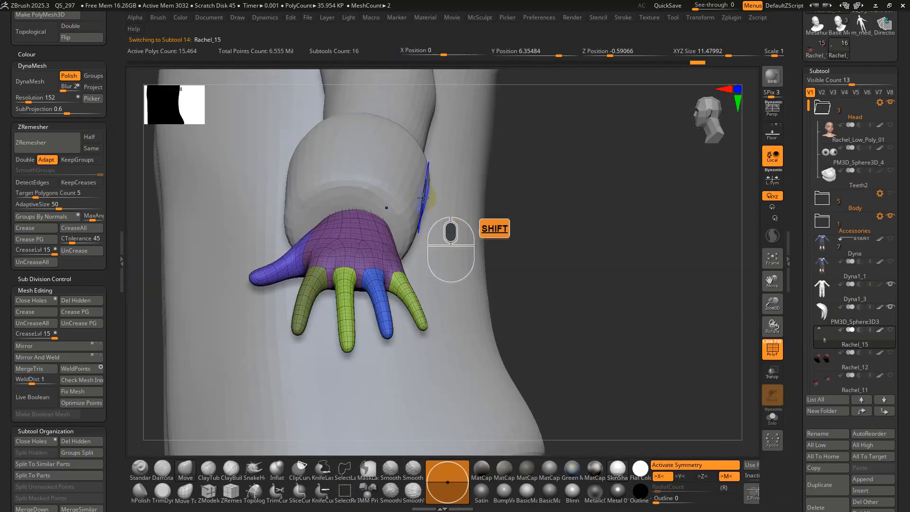
# - Lower the hands to their lowest subdivision level and unwrap them in UV Master with Symmetry and Polygroups enabled
pyautogui.hotkey('shift', 'f')
pyautogui.hotkey('shift', 'f')
pyautogui.hotkey('shift', 'd')
pyautogui.hotkey('shift', 'd')
pyautogui.moveTo(440, 230); pyautogui.dragTo(479, 236, button='right')
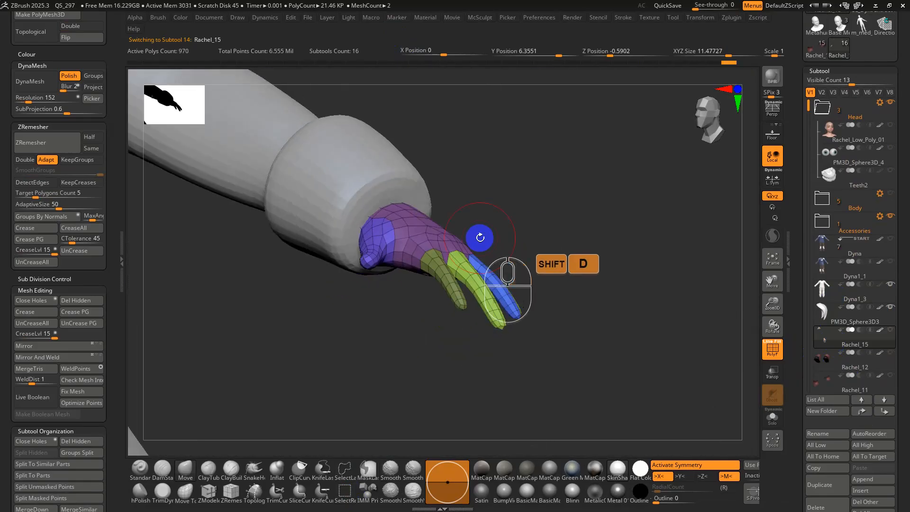
pyautogui.click(730, 18)
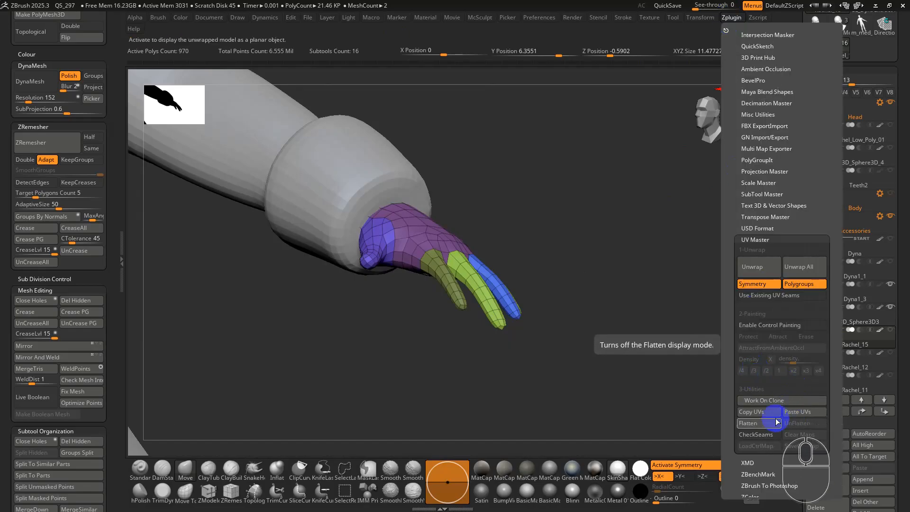
pyautogui.click(761, 261)
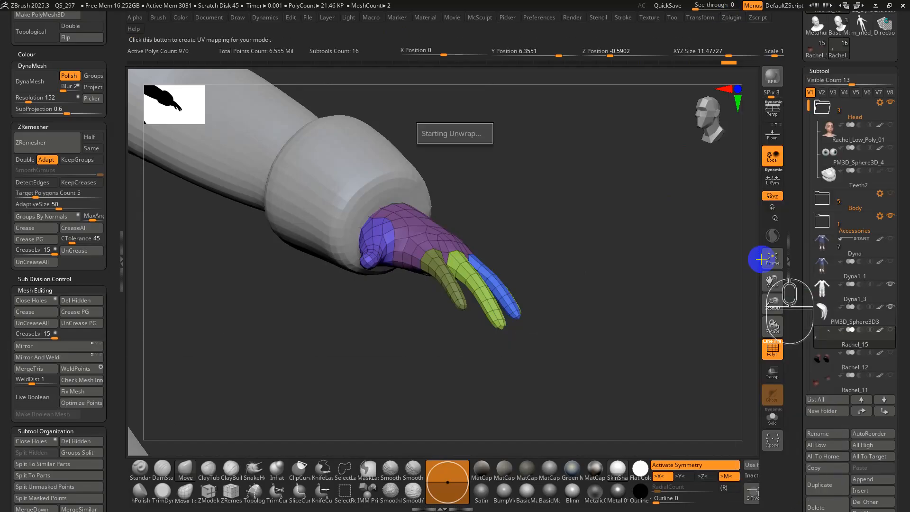
# - Try to flatten the hands' UVs in UV Master at the highest subdivision level
pyautogui.press('d')
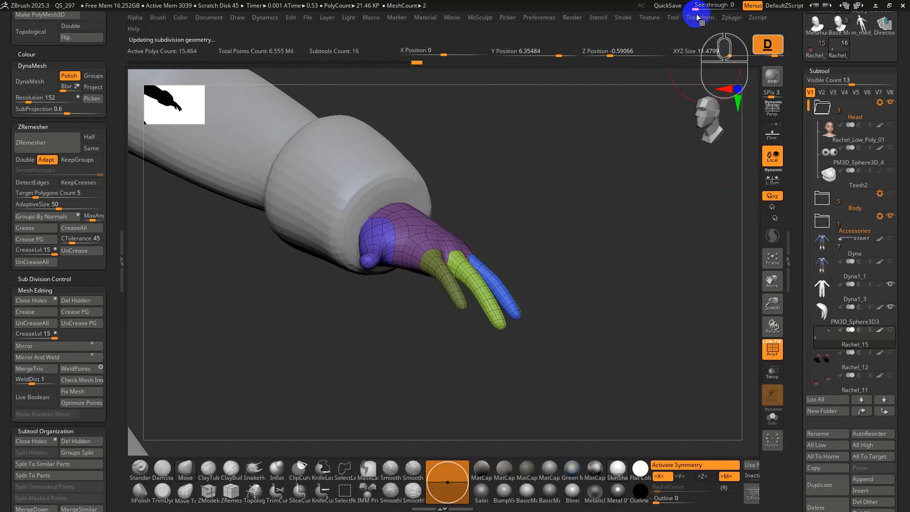
pyautogui.click(730, 18)
pyautogui.click(755, 421)
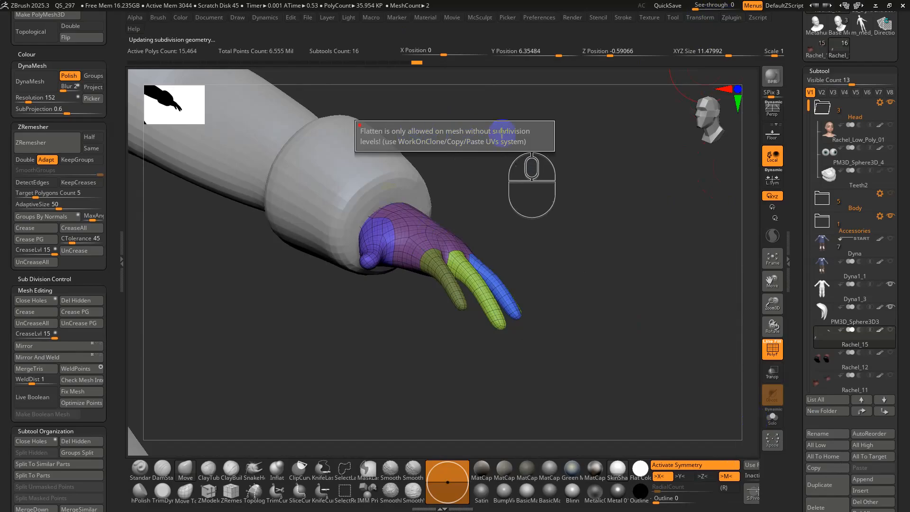
pyautogui.hotkey('shift', 'f')
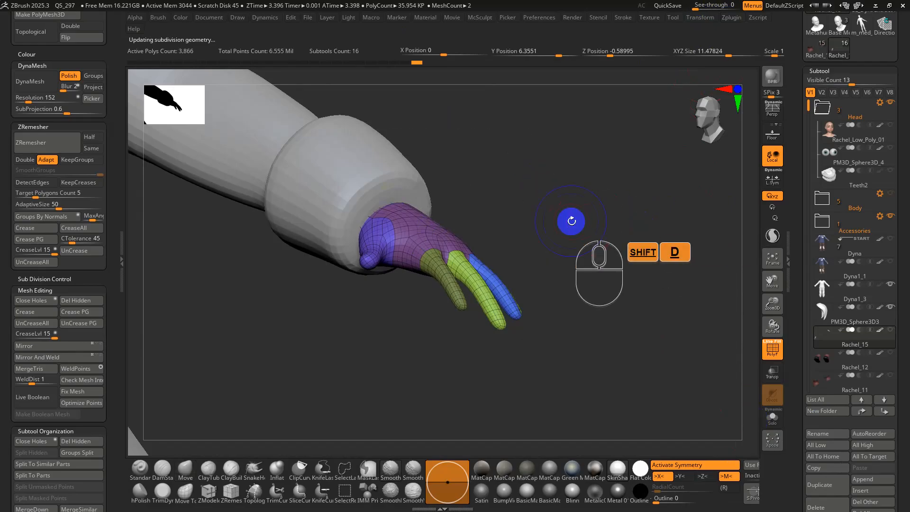
pyautogui.press('d')
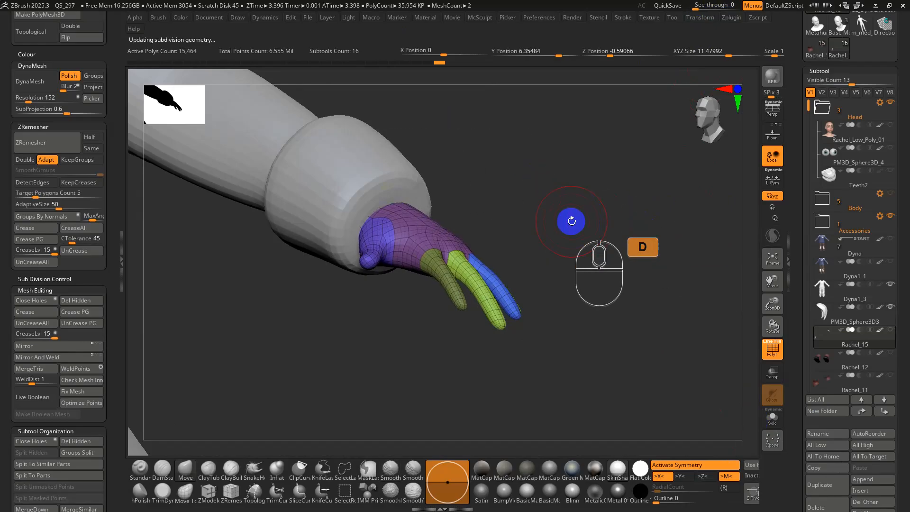
# - Return the hands to their lowest subdivision level, make a UV Master working clone and flatten it
pyautogui.hotkey('shift', 'f')
pyautogui.hotkey('shift', 'd')
pyautogui.hotkey('shift', 'd')
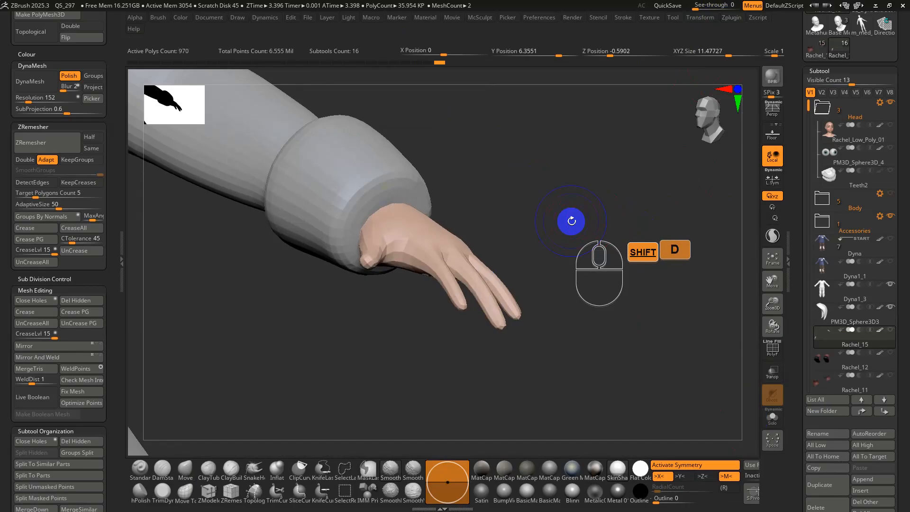
pyautogui.click(729, 17)
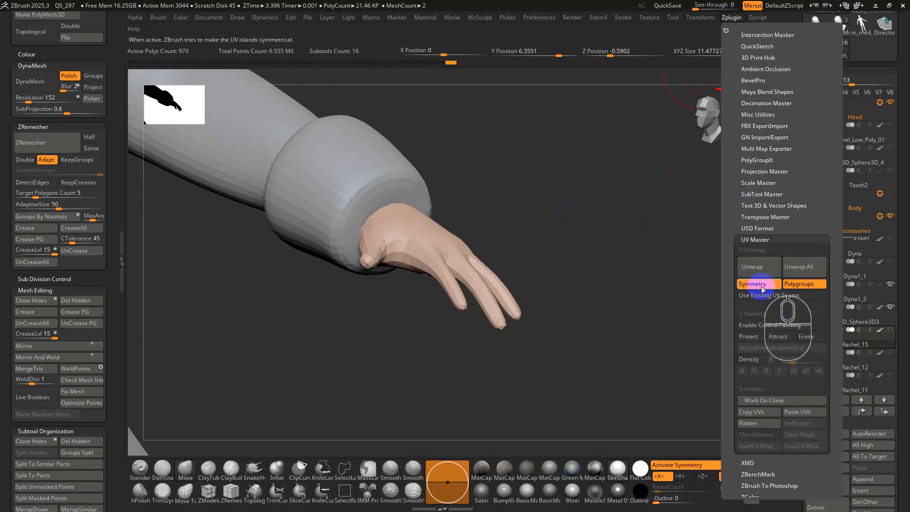
pyautogui.click(770, 400)
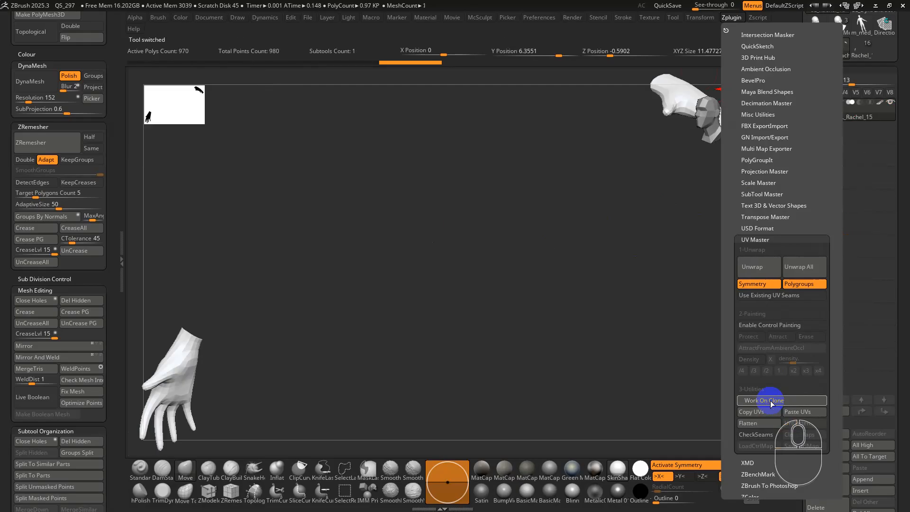
pyautogui.click(758, 423)
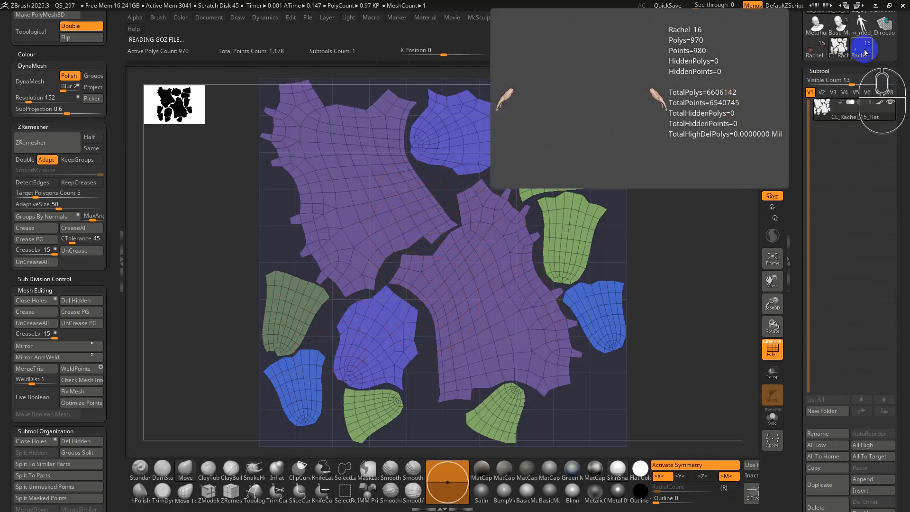
# - Switch back to the full character tool, zoom in on a hand and isolate the purple palm polygroup
pyautogui.click(864, 50)
pyautogui.press('f')
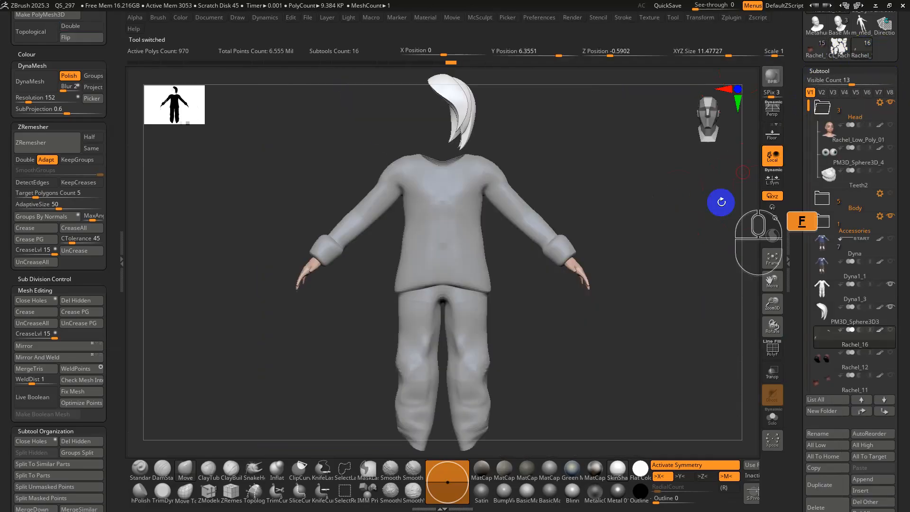
pyautogui.hotkey('shift', 'f')
pyautogui.moveTo(639, 258)
pyautogui.mouseDown(button='right')
pyautogui.moveTo(591, 252)
pyautogui.moveTo(633, 486)
pyautogui.moveTo(532, 274)
pyautogui.moveTo(545, 254)
pyautogui.moveTo(538, 217)
pyautogui.moveTo(552, 241)
pyautogui.mouseUp(button='right')
pyautogui.keyDown('ctrl'); pyautogui.keyDown('shift'); pyautogui.click(522, 229); pyautogui.keyUp('shift'); pyautogui.keyUp('ctrl')
# - Adjust the brush size, choose the SelectLasso brush and hide edge loops across the purple palm polygroup near the thumb opening
pyautogui.press('s')
pyautogui.moveTo(545, 242); pyautogui.dragTo(530, 245)
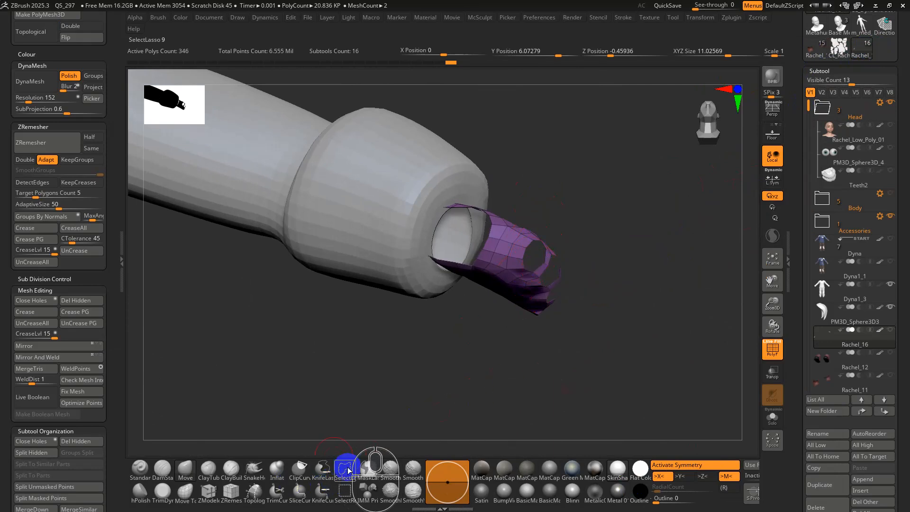
pyautogui.click(348, 470)
pyautogui.keyDown('alt'); pyautogui.moveTo(507, 241); pyautogui.dragTo(493, 264, button='right'); pyautogui.keyUp('alt')
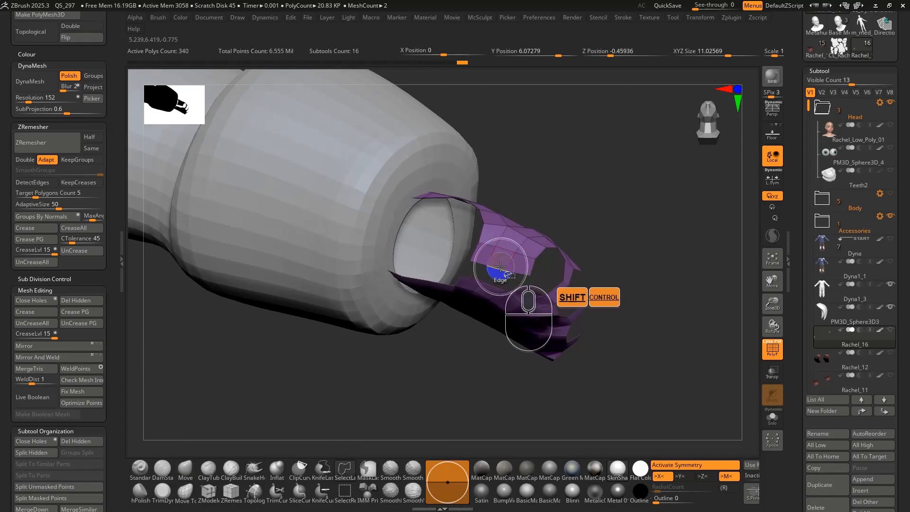
pyautogui.moveTo(519, 266)
pyautogui.mouseDown(button='right')
pyautogui.moveTo(501, 257)
pyautogui.moveTo(514, 263)
pyautogui.mouseUp(button='right')
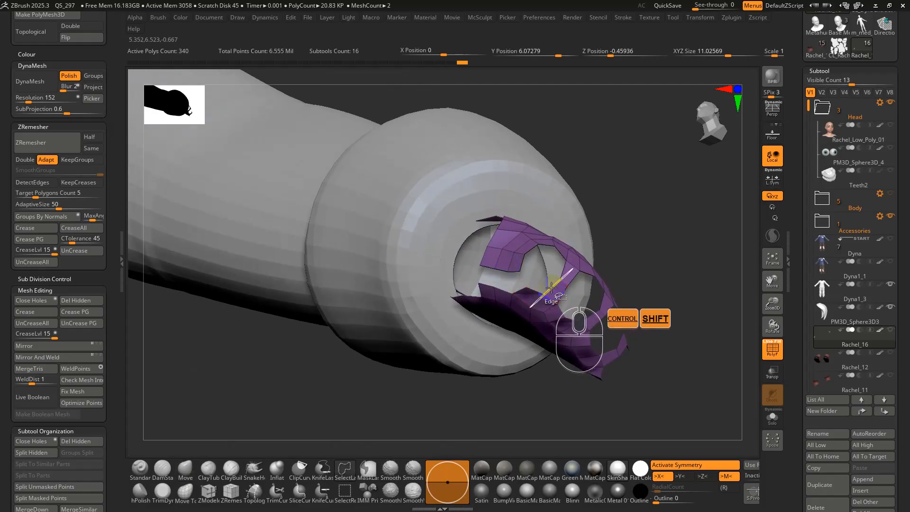
pyautogui.moveTo(551, 286); pyautogui.dragTo(660, 392, button='right')
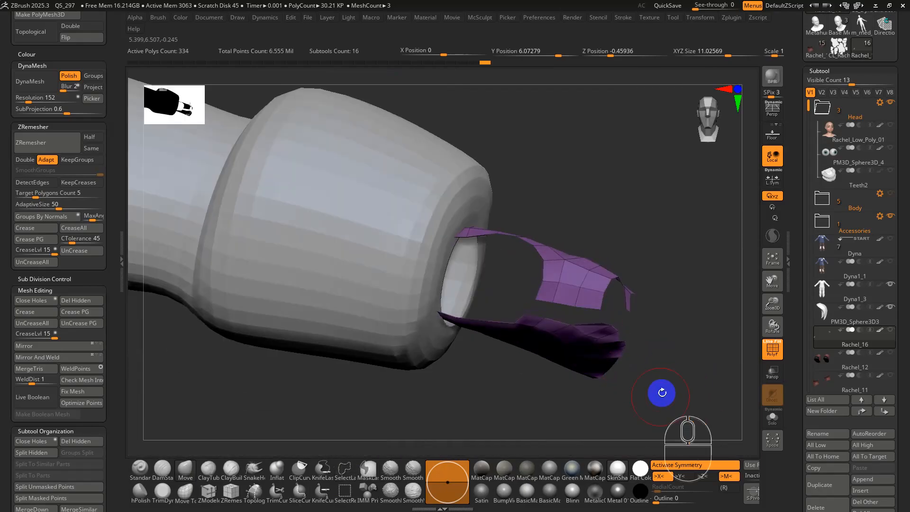
# - Turn on double-sided display and Solo for the hands, and hide the remaining side edge loops between the palm and the back of the hand
pyautogui.click(85, 29)
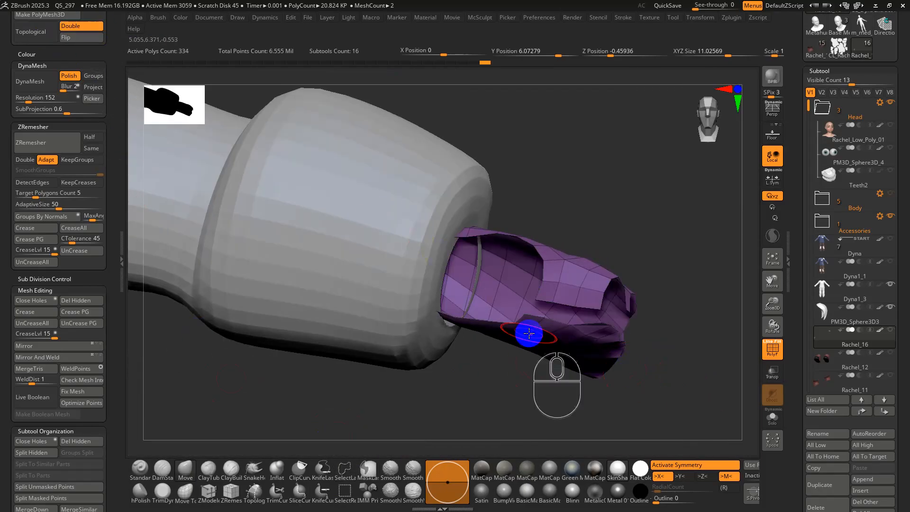
pyautogui.moveTo(532, 331); pyautogui.dragTo(516, 312, button='right')
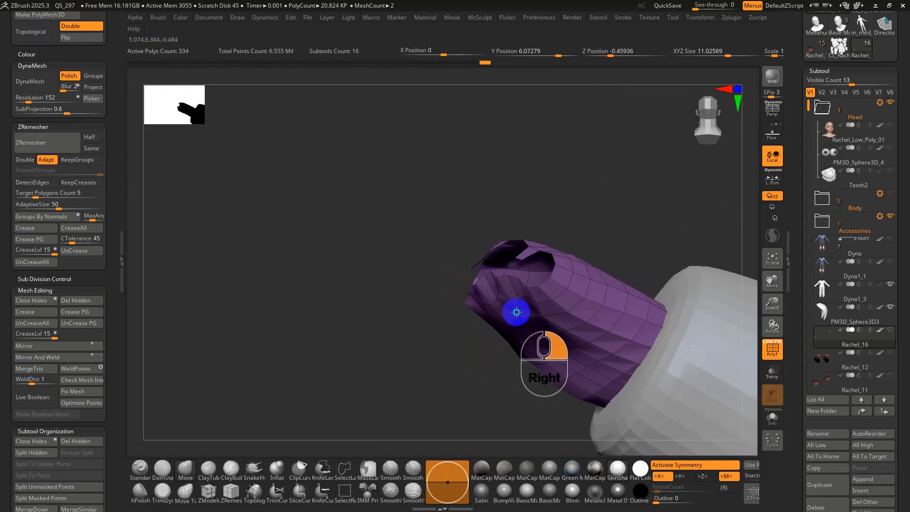
pyautogui.keyDown('ctrl'); pyautogui.keyDown('shift'); pyautogui.click(562, 294); pyautogui.keyUp('shift'); pyautogui.keyUp('ctrl')
pyautogui.moveTo(562, 293); pyautogui.dragTo(418, 305, button='right')
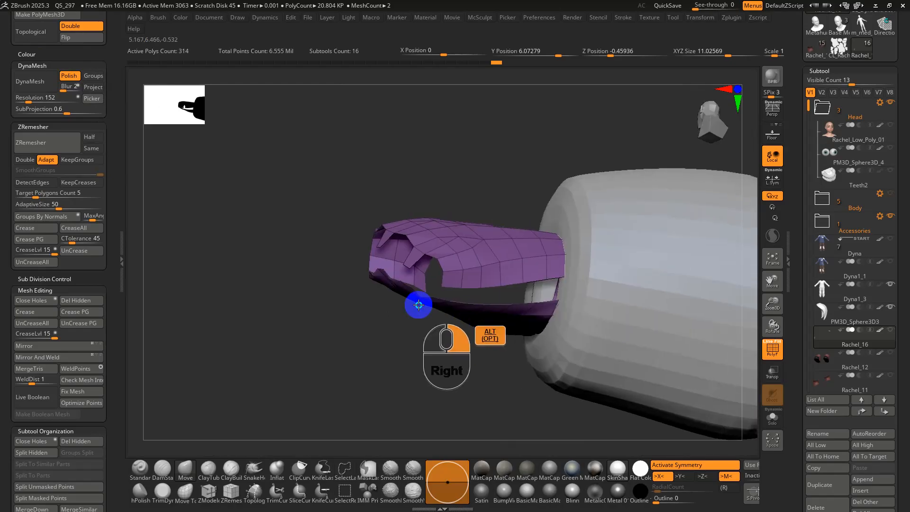
pyautogui.click(772, 417)
pyautogui.moveTo(616, 342); pyautogui.dragTo(643, 287, button='right')
pyautogui.keyDown('ctrl'); pyautogui.keyDown('shift'); pyautogui.click(644, 297); pyautogui.keyUp('shift'); pyautogui.keyUp('ctrl')
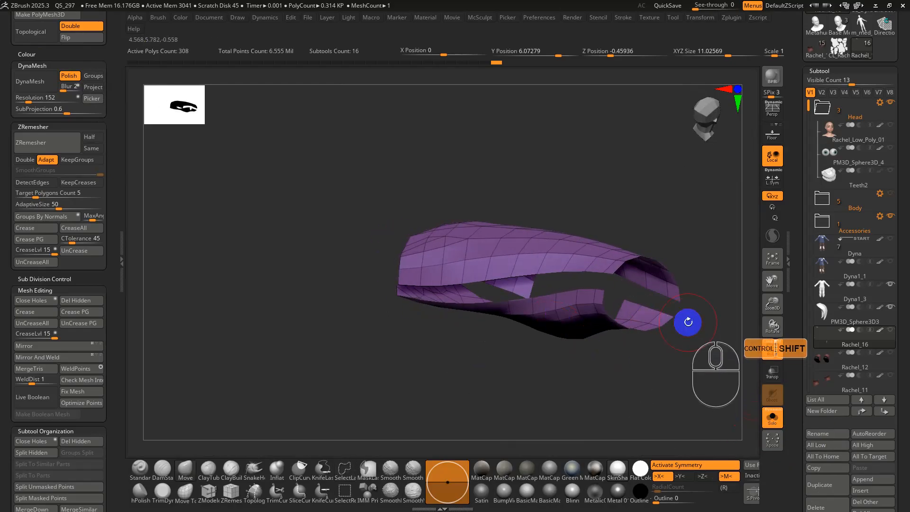
# - Lasso-hide the side strips and palm-side polygons below the knuckle openings, keeping the back of the hand visible
pyautogui.moveTo(687, 319)
pyautogui.keyDown('ctrl'); pyautogui.keyDown('alt'); pyautogui.keyDown('shift'); pyautogui.mouseDown()
pyautogui.moveTo(638, 373)
pyautogui.moveTo(551, 289)
pyautogui.moveTo(611, 303)
pyautogui.mouseUp(); pyautogui.keyUp('shift'); pyautogui.keyUp('alt'); pyautogui.keyUp('ctrl')
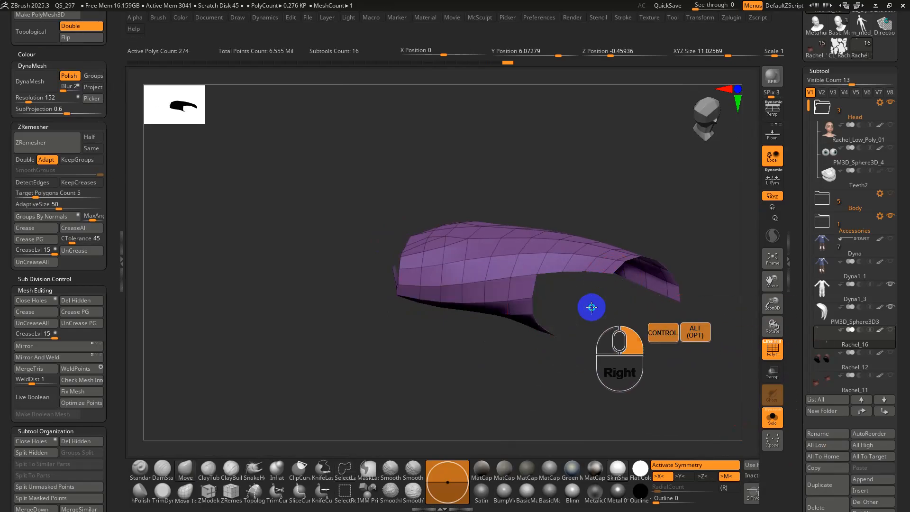
pyautogui.keyDown('ctrl'); pyautogui.keyDown('alt'); pyautogui.moveTo(591, 308); pyautogui.dragTo(603, 339, button='right'); pyautogui.keyUp('alt'); pyautogui.keyUp('ctrl')
pyautogui.moveTo(582, 323)
pyautogui.keyDown('ctrl'); pyautogui.keyDown('alt'); pyautogui.keyDown('shift'); pyautogui.mouseDown()
pyautogui.moveTo(386, 380)
pyautogui.moveTo(372, 325)
pyautogui.moveTo(379, 331)
pyautogui.mouseUp(); pyautogui.keyUp('shift'); pyautogui.keyUp('alt'); pyautogui.keyUp('ctrl')
pyautogui.moveTo(388, 339)
pyautogui.mouseDown(button='right')
pyautogui.moveTo(498, 359)
pyautogui.moveTo(488, 361)
pyautogui.moveTo(539, 352)
pyautogui.moveTo(535, 365)
pyautogui.moveTo(570, 358)
pyautogui.mouseUp(button='right')
pyautogui.hotkey('ctrl', 'w')
pyautogui.hotkey('ctrl', 'z')
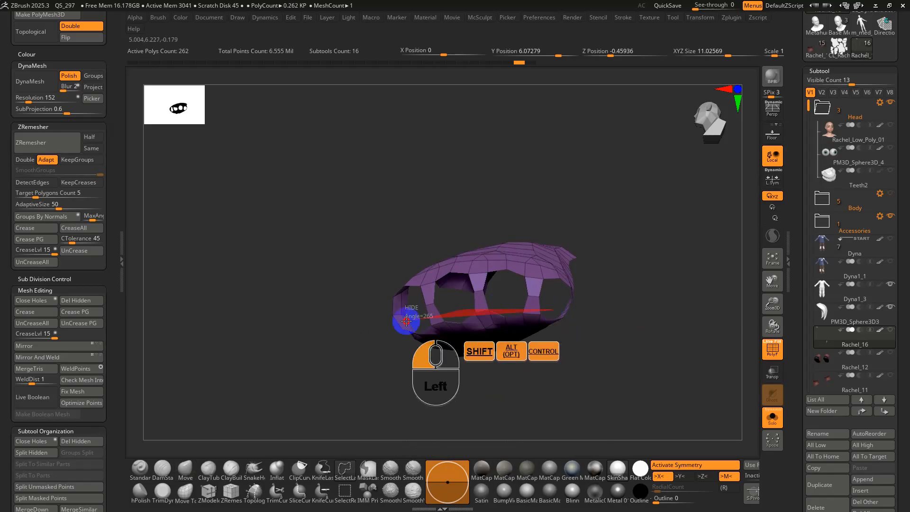
pyautogui.keyDown('ctrl'); pyautogui.keyDown('shift'); pyautogui.moveTo(406, 321); pyautogui.dragTo(442, 422); pyautogui.keyUp('shift'); pyautogui.keyUp('ctrl')
# - Assign the isolated back-of-hand polygons to their own polygroup and show the complete hand again
pyautogui.moveTo(483, 388)
pyautogui.mouseDown(button='right')
pyautogui.moveTo(465, 383)
pyautogui.moveTo(557, 311)
pyautogui.mouseUp(button='right')
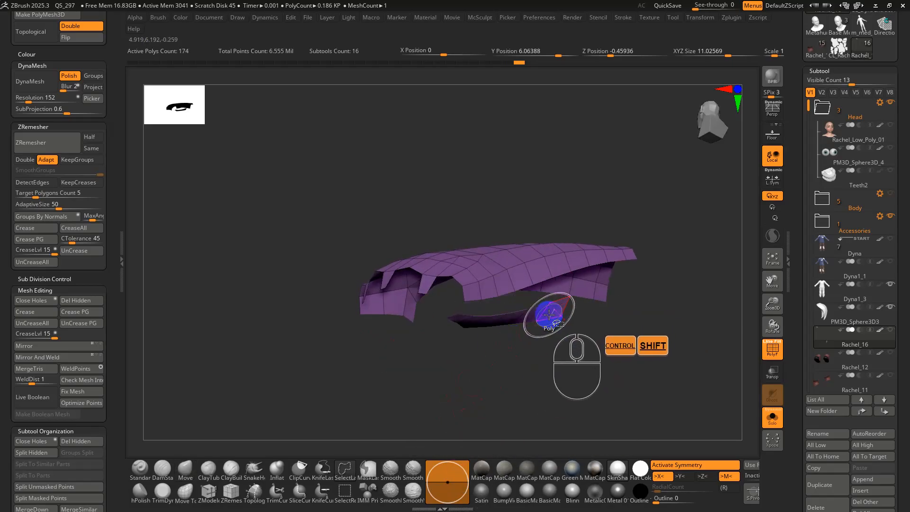
pyautogui.keyDown('ctrl'); pyautogui.keyDown('shift'); pyautogui.click(546, 313); pyautogui.keyUp('shift'); pyautogui.keyUp('ctrl')
pyautogui.hotkey('ctrl', 'z')
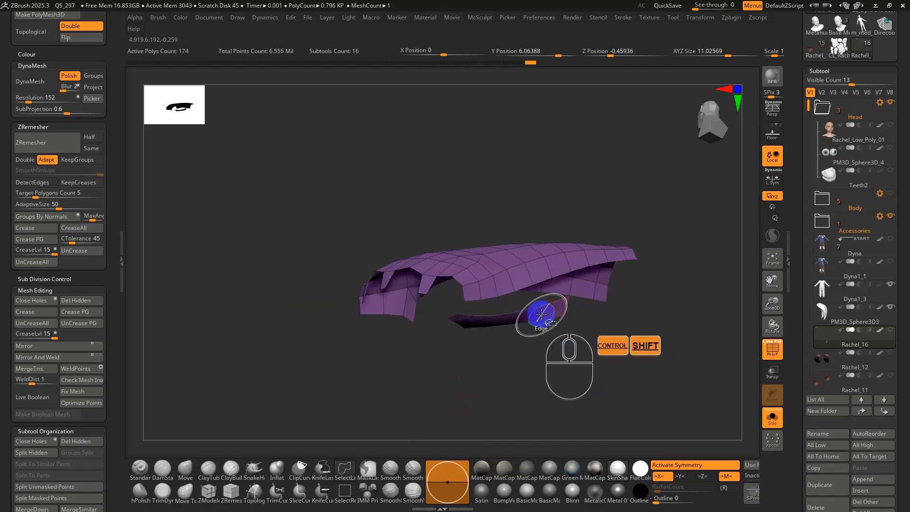
pyautogui.hotkey('ctrl', 'w')
pyautogui.keyDown('ctrl'); pyautogui.keyDown('shift'); pyautogui.click(559, 359); pyautogui.keyUp('shift'); pyautogui.keyUp('ctrl')
# - Isolate the new back-of-hand polygroup and invert the visibility so only the palm, thumb and fingers remain shown
pyautogui.moveTo(559, 359); pyautogui.dragTo(552, 308, button='right')
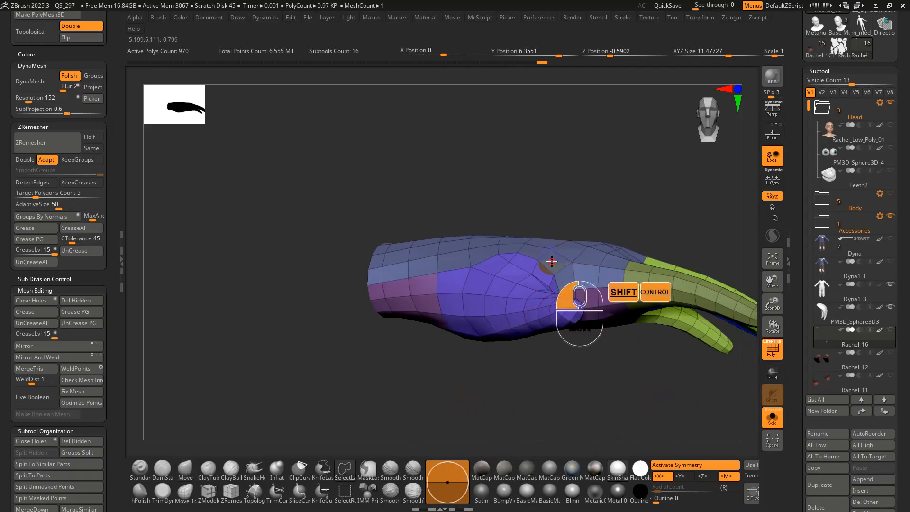
pyautogui.keyDown('ctrl'); pyautogui.keyDown('shift'); pyautogui.click(552, 261); pyautogui.keyUp('shift'); pyautogui.keyUp('ctrl')
pyautogui.hotkey('ctrl', 'z')
pyautogui.hotkey('ctrl', 'shift', 'z')
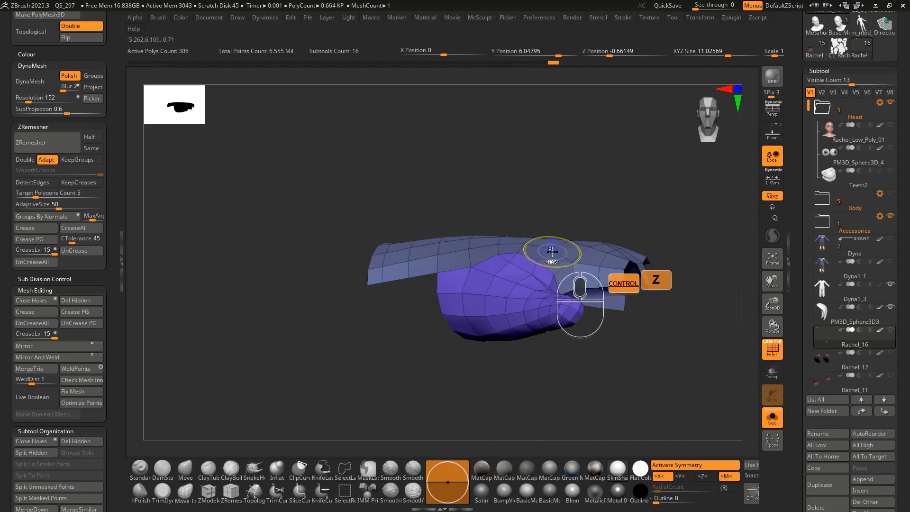
pyautogui.hotkey('ctrl', 'z')
pyautogui.keyDown('ctrl'); pyautogui.keyDown('shift'); pyautogui.click(456, 257); pyautogui.keyUp('shift'); pyautogui.keyUp('ctrl')
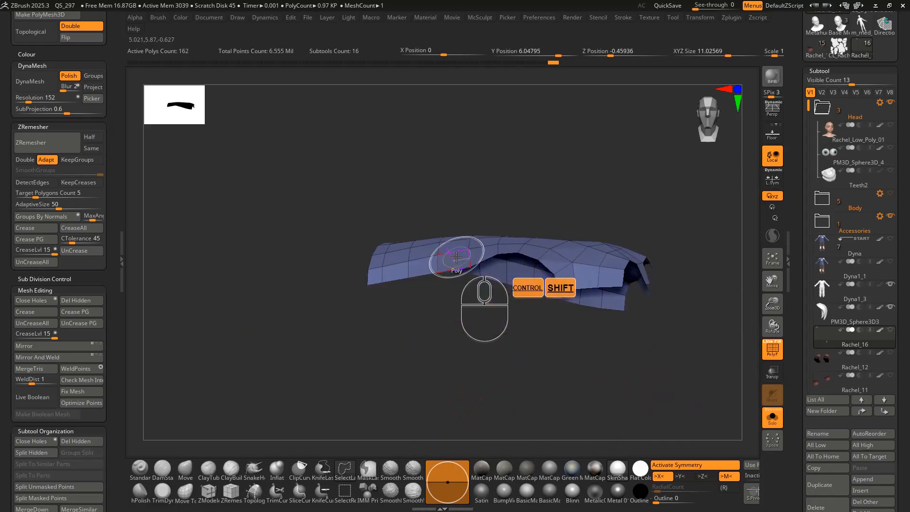
pyautogui.keyDown('ctrl'); pyautogui.keyDown('shift'); pyautogui.click(456, 256); pyautogui.keyUp('shift'); pyautogui.keyUp('ctrl')
# - Hide edge loops along the sides of the wrist, thumb and fingers to separate their upper strips from the palm side
pyautogui.moveTo(456, 309); pyautogui.dragTo(465, 287, button='right')
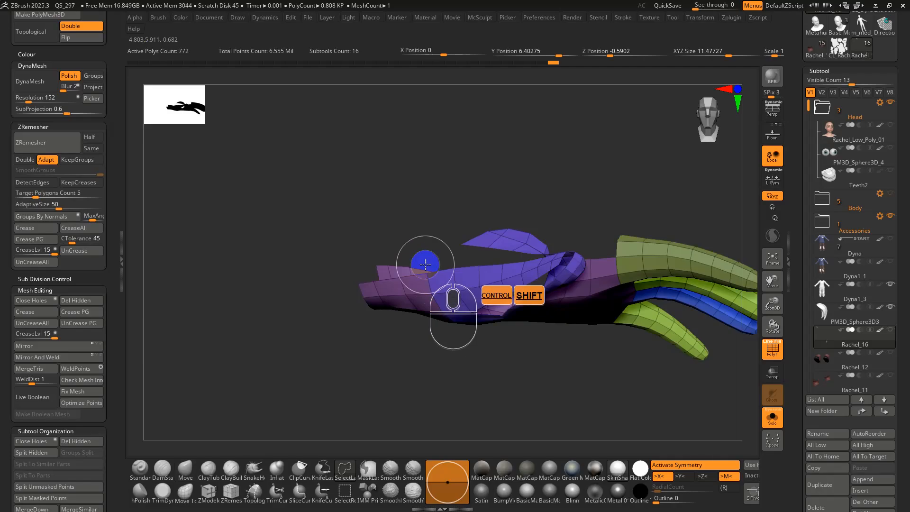
pyautogui.moveTo(425, 264); pyautogui.dragTo(418, 269, button='right')
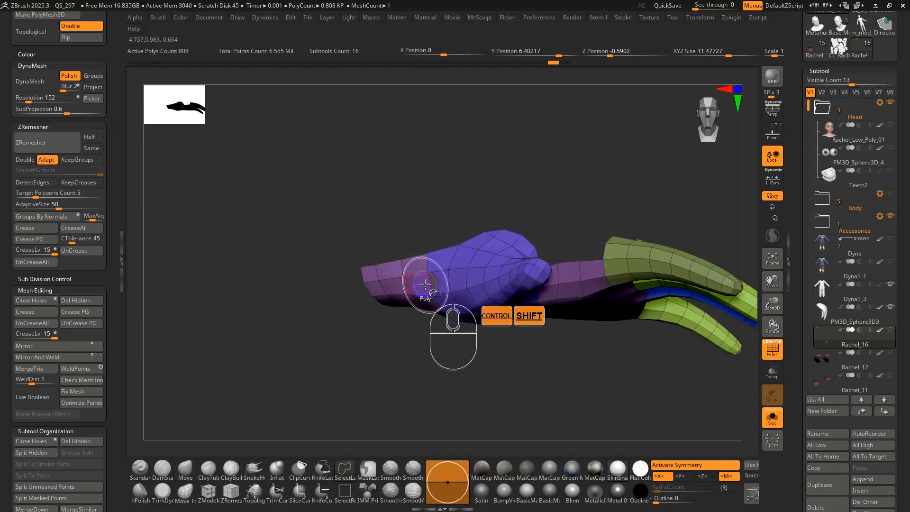
pyautogui.moveTo(460, 287)
pyautogui.mouseDown(button='right')
pyautogui.moveTo(443, 293)
pyautogui.moveTo(454, 295)
pyautogui.mouseUp(button='right')
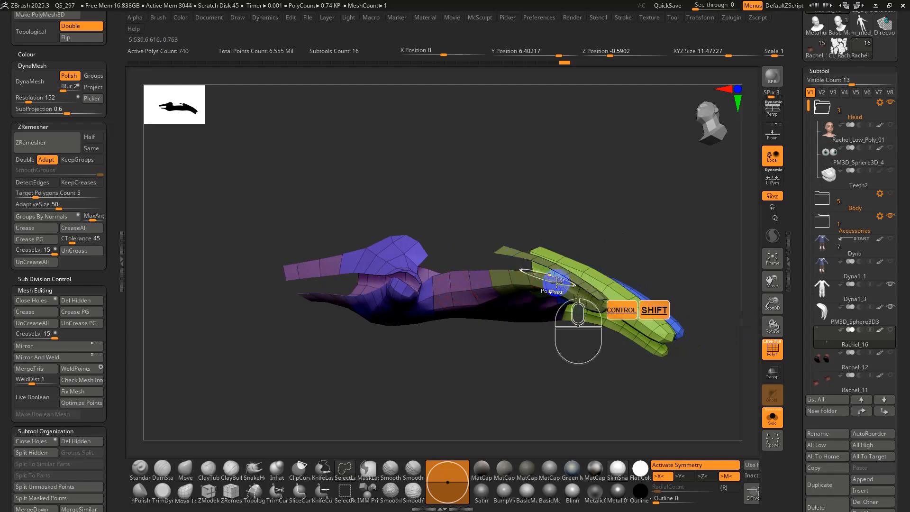
pyautogui.moveTo(556, 281); pyautogui.dragTo(529, 297, button='right')
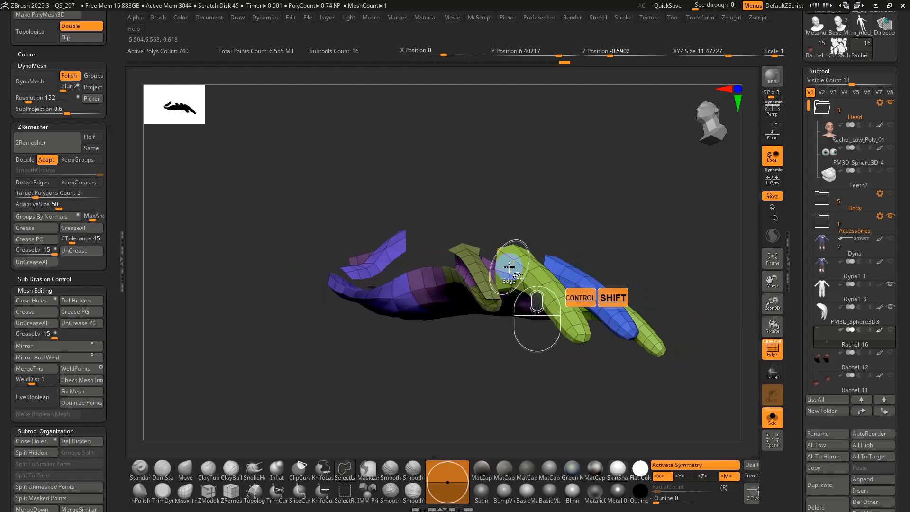
pyautogui.keyDown('ctrl'); pyautogui.keyDown('shift'); pyautogui.moveTo(622, 321); pyautogui.dragTo(577, 284, button='right'); pyautogui.keyUp('shift'); pyautogui.keyUp('ctrl')
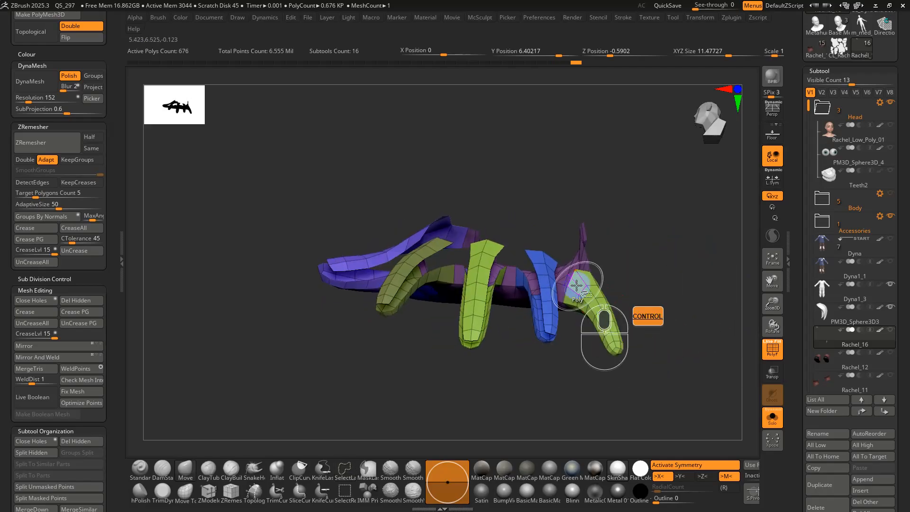
pyautogui.keyDown('ctrl'); pyautogui.keyDown('shift'); pyautogui.moveTo(616, 326); pyautogui.dragTo(467, 313, button='right'); pyautogui.keyUp('shift'); pyautogui.keyUp('ctrl')
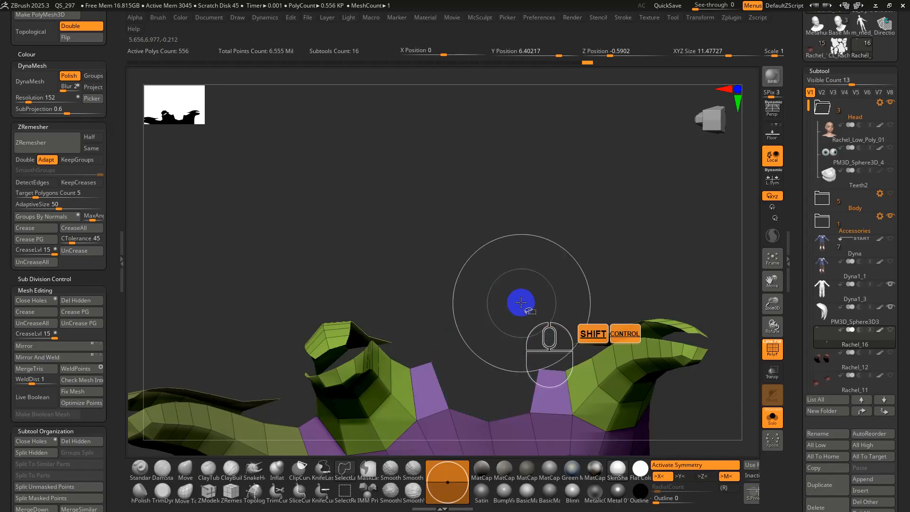
# - Undo the last two loop hides and hide the upper strips of the blue ring finger and the green little finger
pyautogui.hotkey('ctrl', 'z')
pyautogui.hotkey('ctrl', 'z')
pyautogui.keyDown('ctrl'); pyautogui.keyDown('shift'); pyautogui.click(519, 294); pyautogui.keyUp('shift'); pyautogui.keyUp('ctrl')
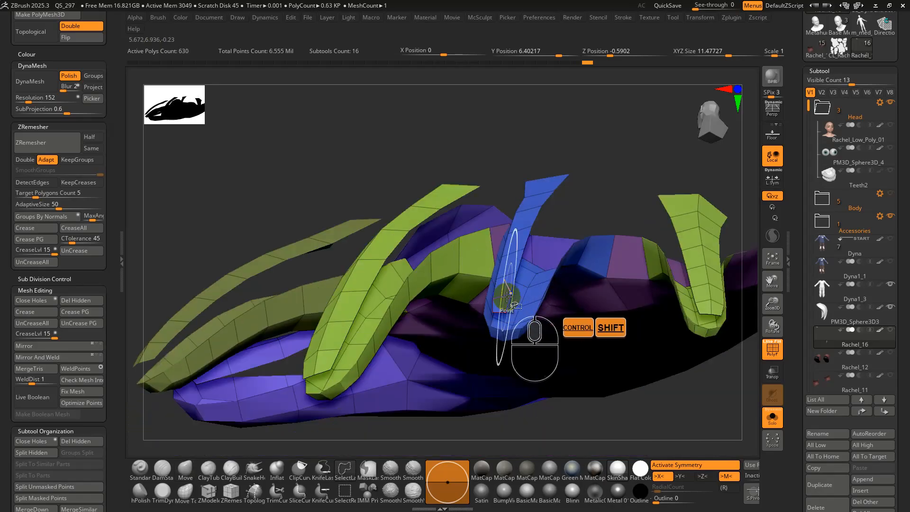
pyautogui.keyDown('ctrl'); pyautogui.keyDown('shift'); pyautogui.click(502, 296); pyautogui.keyUp('shift'); pyautogui.keyUp('ctrl')
pyautogui.keyDown('alt'); pyautogui.moveTo(709, 294); pyautogui.dragTo(528, 301, button='right'); pyautogui.keyUp('alt')
pyautogui.keyDown('ctrl'); pyautogui.keyDown('shift'); pyautogui.click(617, 285); pyautogui.keyUp('shift'); pyautogui.keyUp('ctrl')
pyautogui.keyDown('ctrl'); pyautogui.keyDown('shift'); pyautogui.click(628, 287); pyautogui.keyUp('shift'); pyautogui.keyUp('ctrl')
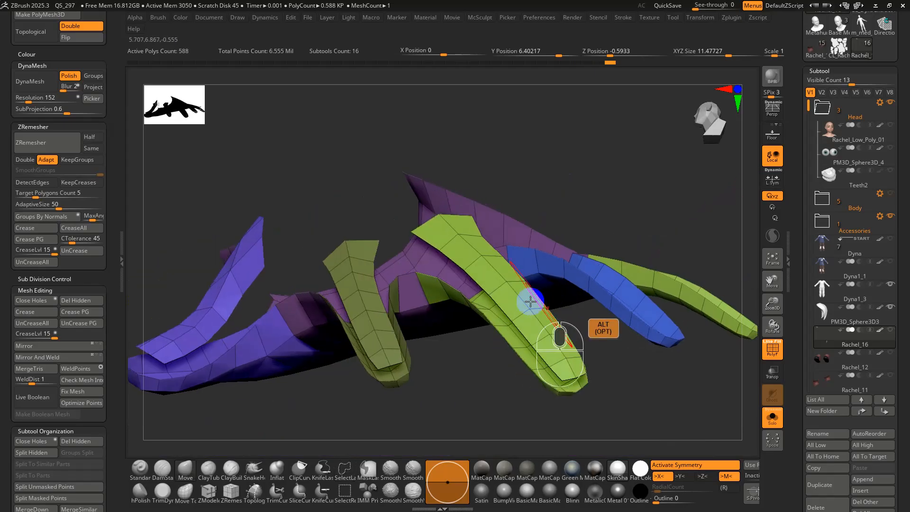
# - Hide the remaining upper strips on the green middle finger and the olive index finger
pyautogui.keyDown('ctrl'); pyautogui.keyDown('shift'); pyautogui.click(496, 288); pyautogui.keyUp('shift'); pyautogui.keyUp('ctrl')
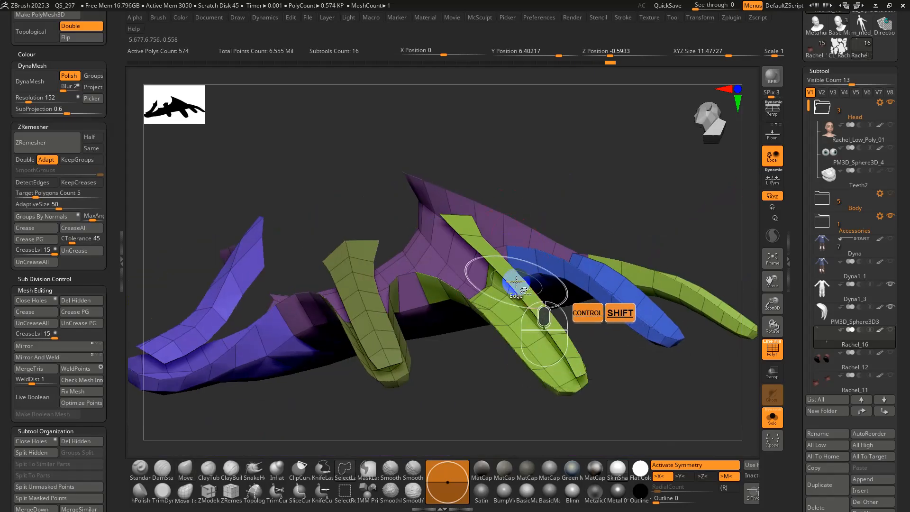
pyautogui.keyDown('ctrl'); pyautogui.keyDown('shift'); pyautogui.click(515, 283); pyautogui.keyUp('shift'); pyautogui.keyUp('ctrl')
pyautogui.rightClick(463, 320)
pyautogui.keyDown('alt'); pyautogui.moveTo(404, 275); pyautogui.dragTo(451, 269, button='right'); pyautogui.keyUp('alt')
pyautogui.moveTo(451, 270); pyautogui.dragTo(469, 289, button='right')
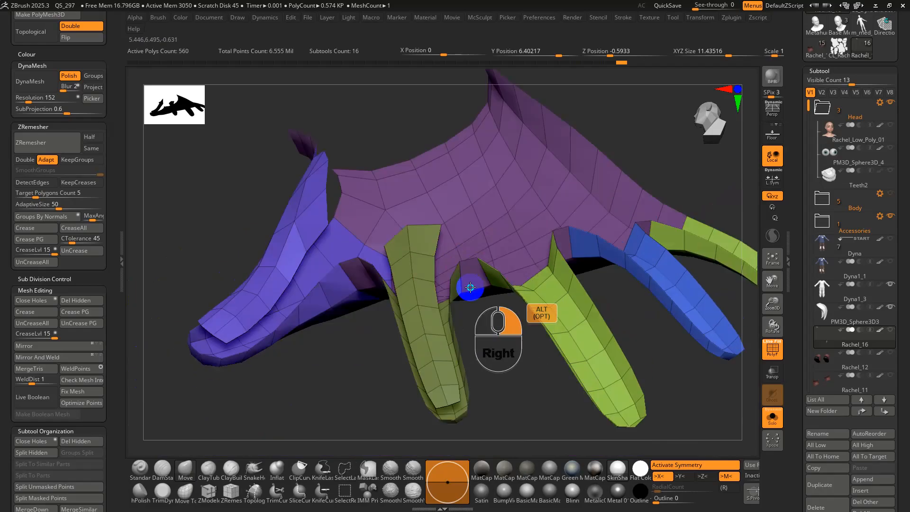
pyautogui.keyDown('ctrl'); pyautogui.keyDown('shift'); pyautogui.click(423, 304); pyautogui.keyUp('shift'); pyautogui.keyUp('ctrl')
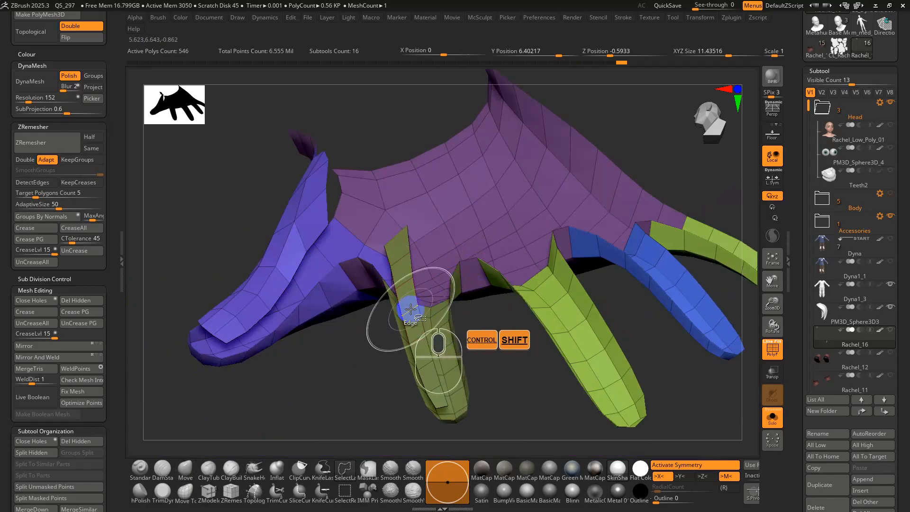
pyautogui.keyDown('ctrl'); pyautogui.keyDown('shift'); pyautogui.click(406, 308); pyautogui.keyUp('shift'); pyautogui.keyUp('ctrl')
# - Hide the upper strips of the thumb and wrist, and lasso-hide the stray triangle left beside the thumb
pyautogui.moveTo(289, 261); pyautogui.dragTo(294, 237, button='right')
pyautogui.keyDown('ctrl'); pyautogui.keyDown('shift'); pyautogui.click(293, 235); pyautogui.keyUp('shift'); pyautogui.keyUp('ctrl')
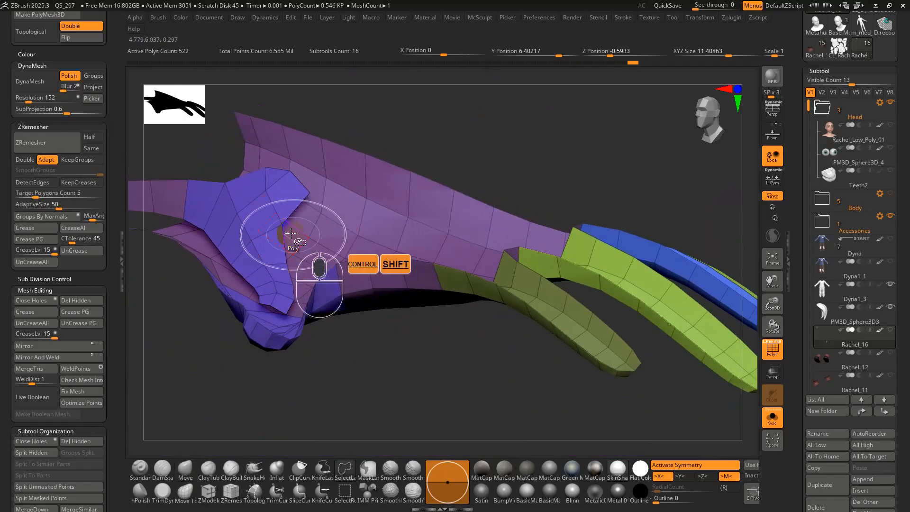
pyautogui.keyDown('ctrl'); pyautogui.keyDown('shift'); pyautogui.click(253, 197); pyautogui.keyUp('shift'); pyautogui.keyUp('ctrl')
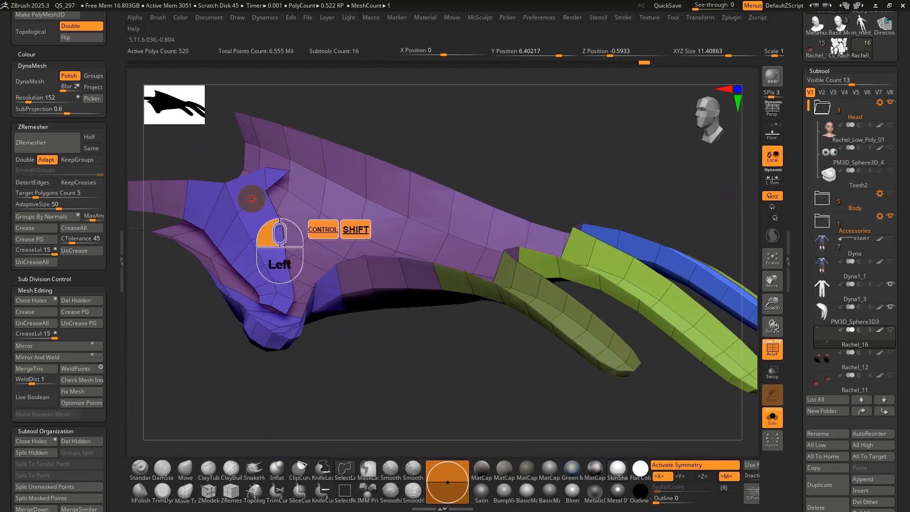
pyautogui.keyDown('ctrl'); pyautogui.keyDown('shift'); pyautogui.click(227, 201); pyautogui.keyUp('shift'); pyautogui.keyUp('ctrl')
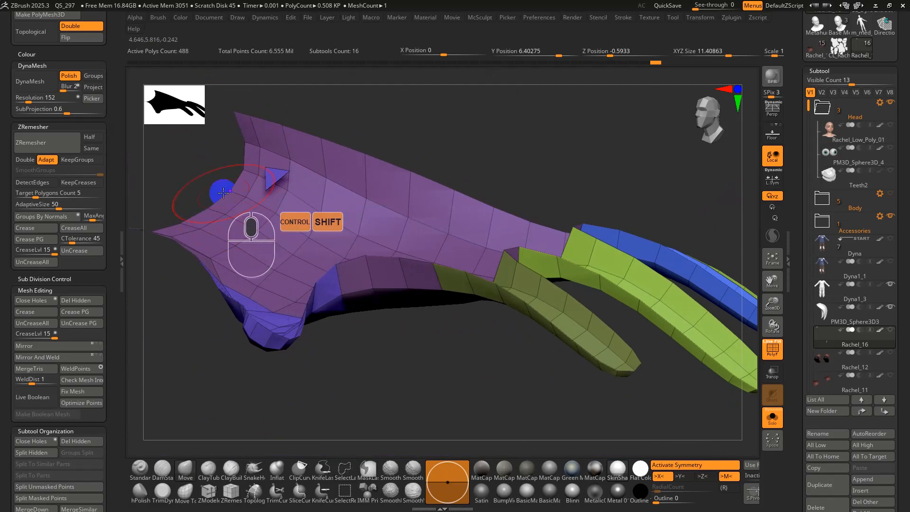
pyautogui.moveTo(264, 175); pyautogui.dragTo(249, 170, button='right')
pyautogui.keyDown('alt'); pyautogui.moveTo(189, 169); pyautogui.dragTo(525, 208, button='right'); pyautogui.keyUp('alt')
pyautogui.keyDown('ctrl'); pyautogui.keyDown('alt'); pyautogui.keyDown('shift'); pyautogui.moveTo(483, 180); pyautogui.dragTo(458, 218); pyautogui.keyUp('shift'); pyautogui.keyUp('alt'); pyautogui.keyUp('ctrl')
# - Hide the palm polygroup, run Auto Groups on the separate thumb and finger undersides, and reveal and frame both complete hands
pyautogui.moveTo(467, 223)
pyautogui.mouseDown(button='right')
pyautogui.moveTo(506, 205)
pyautogui.moveTo(429, 213)
pyautogui.mouseUp(button='right')
pyautogui.keyDown('alt'); pyautogui.moveTo(555, 268); pyautogui.dragTo(299, 305, button='right'); pyautogui.keyUp('alt')
pyautogui.moveTo(388, 291)
pyautogui.keyDown('alt'); pyautogui.mouseDown(button='right')
pyautogui.moveTo(414, 390)
pyautogui.moveTo(436, 214)
pyautogui.mouseUp(button='right'); pyautogui.keyUp('alt')
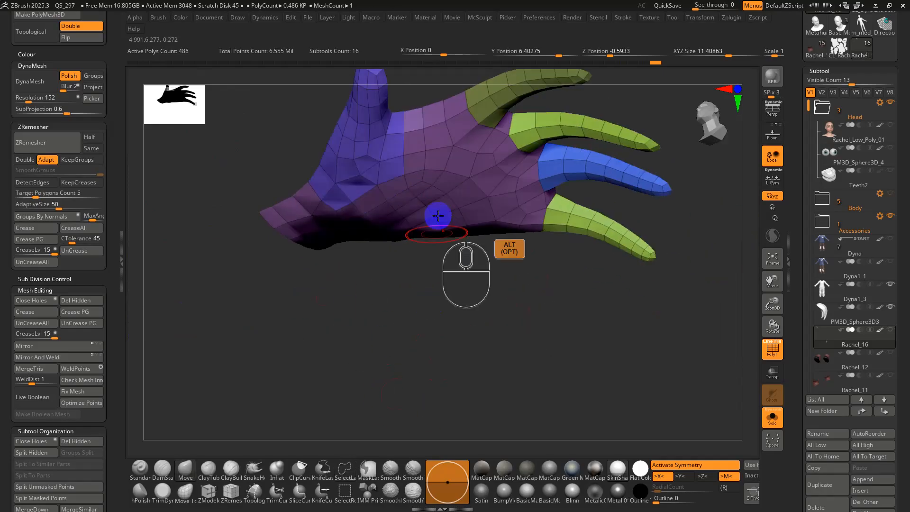
pyautogui.keyDown('ctrl'); pyautogui.keyDown('shift'); pyautogui.click(440, 185); pyautogui.keyUp('shift'); pyautogui.keyUp('ctrl')
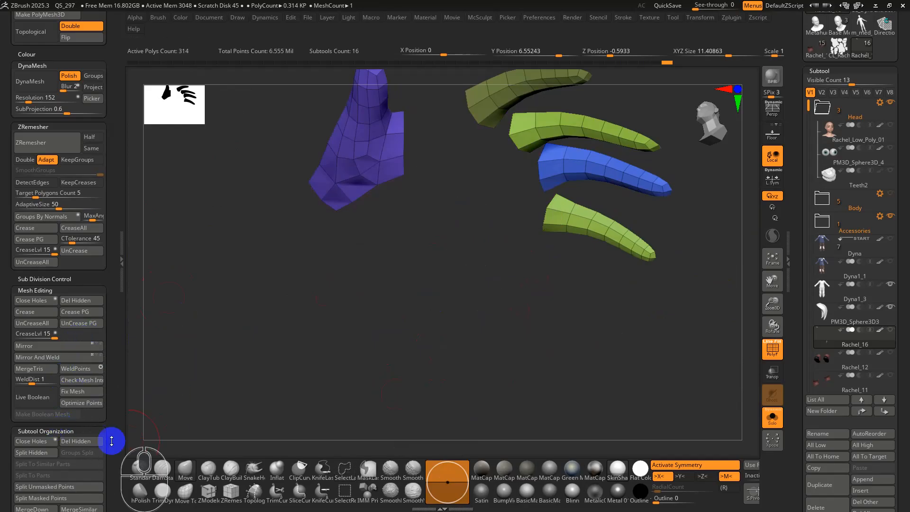
pyautogui.moveTo(112, 456); pyautogui.dragTo(120, 357)
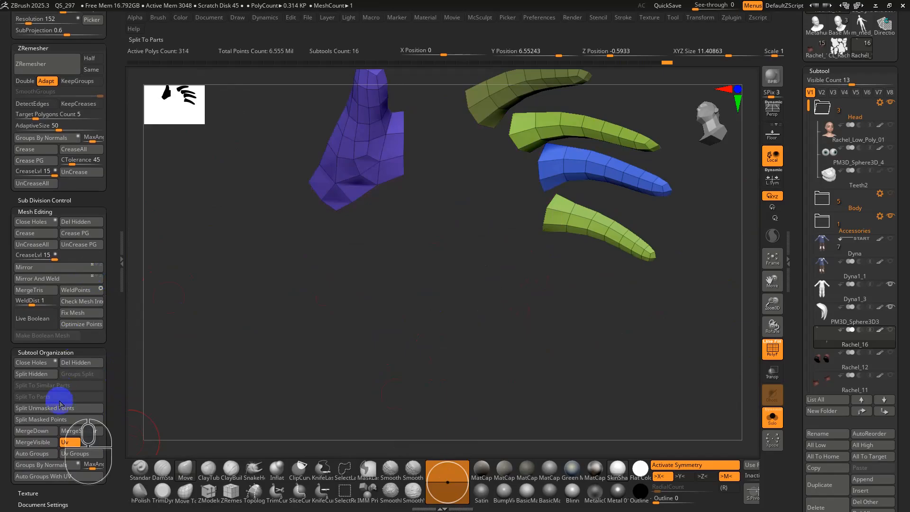
pyautogui.click(34, 456)
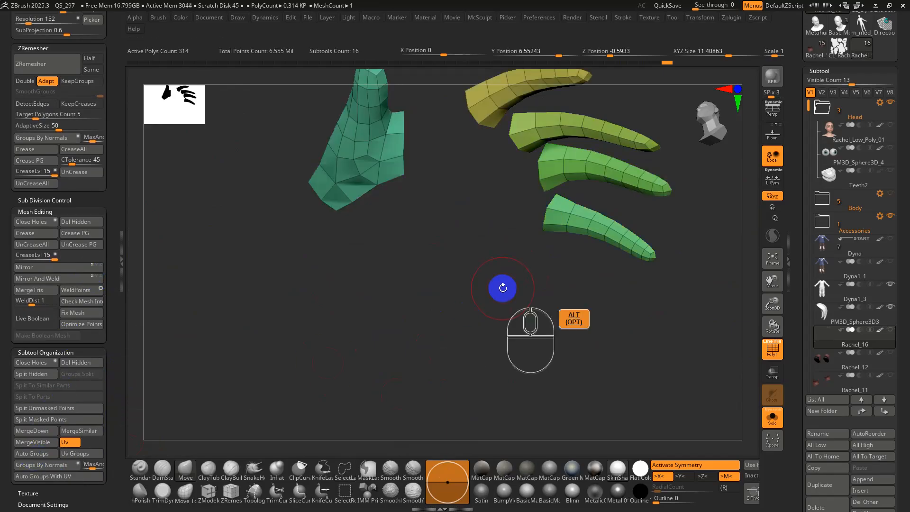
pyautogui.keyDown('ctrl'); pyautogui.keyDown('shift'); pyautogui.click(551, 294); pyautogui.keyUp('shift'); pyautogui.keyUp('ctrl')
pyautogui.keyDown('alt'); pyautogui.moveTo(553, 294); pyautogui.dragTo(445, 321); pyautogui.keyUp('alt')
pyautogui.press('f')
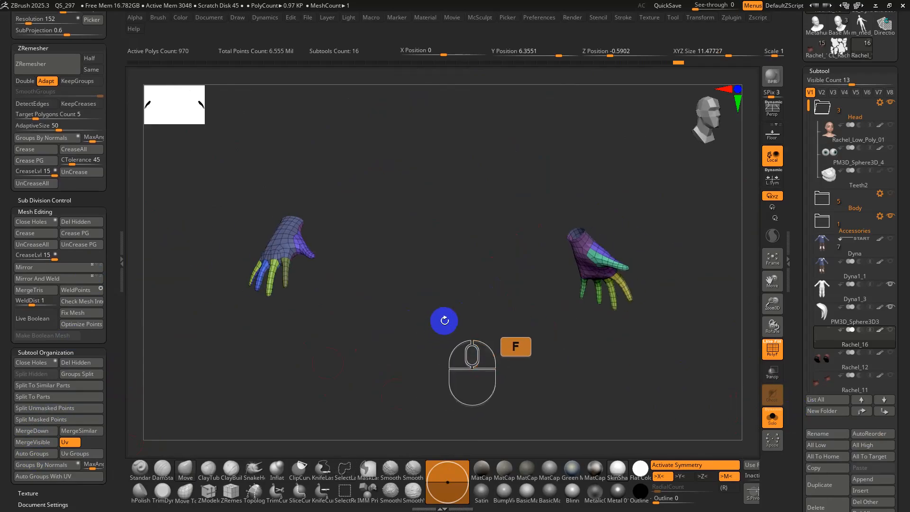
# - Zoom in on one hand and unwrap the hands in UV Master with Symmetry and Polygroups enabled
pyautogui.keyDown('alt'); pyautogui.moveTo(362, 256); pyautogui.dragTo(362, 365); pyautogui.keyUp('alt')
pyautogui.keyDown('alt'); pyautogui.moveTo(316, 270); pyautogui.dragTo(539, 281); pyautogui.keyUp('alt')
pyautogui.keyDown('alt'); pyautogui.moveTo(540, 281); pyautogui.dragTo(493, 303, button='right'); pyautogui.keyUp('alt')
pyautogui.click(732, 17)
pyautogui.click(761, 284)
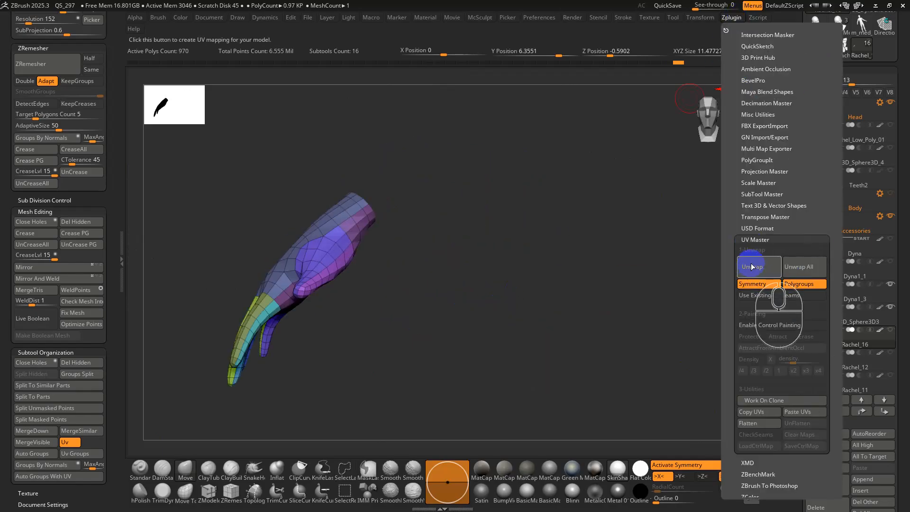
pyautogui.click(753, 267)
# - Return to the hands' multi-subtool model and run UV Master's Unwrap on them again
pyautogui.moveTo(903, 52); pyautogui.dragTo(818, 209)
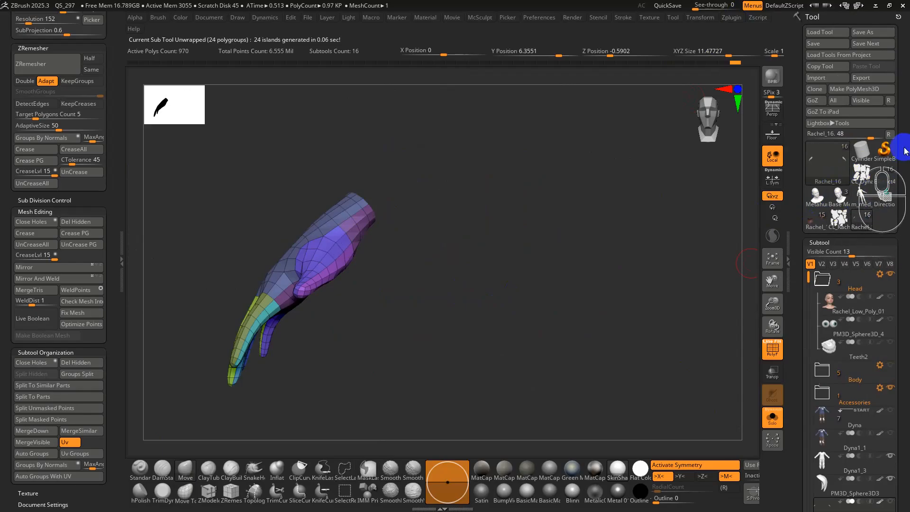
pyautogui.click(879, 160)
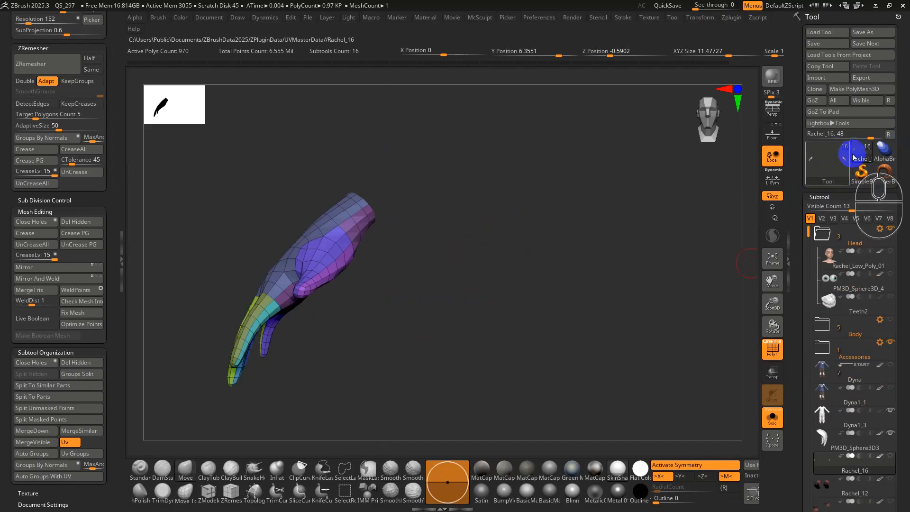
pyautogui.click(829, 68)
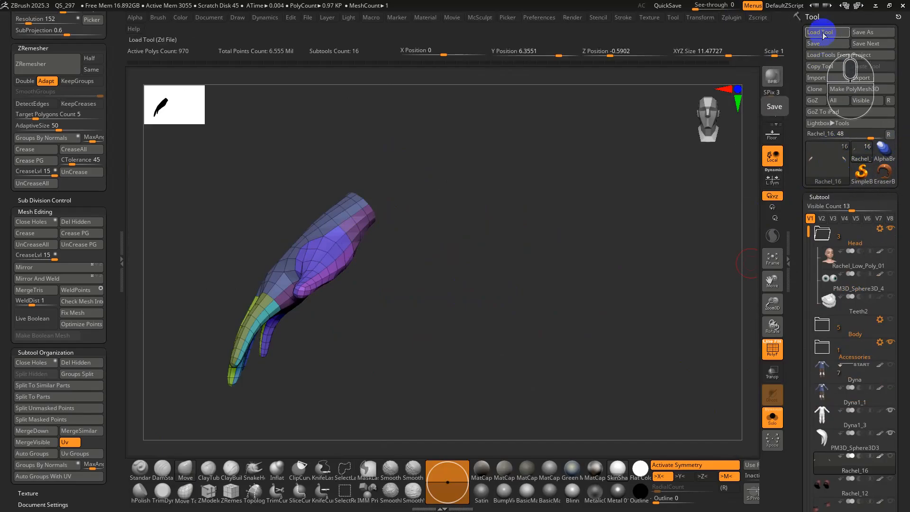
pyautogui.click(731, 18)
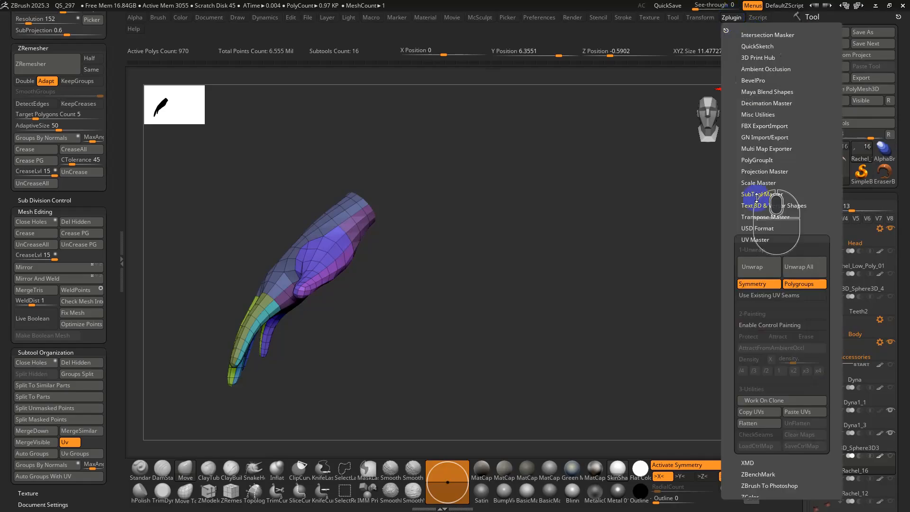
pyautogui.click(766, 278)
# - Make a UV Master working clone of the hands and flatten it to inspect the UV islands
pyautogui.click(730, 19)
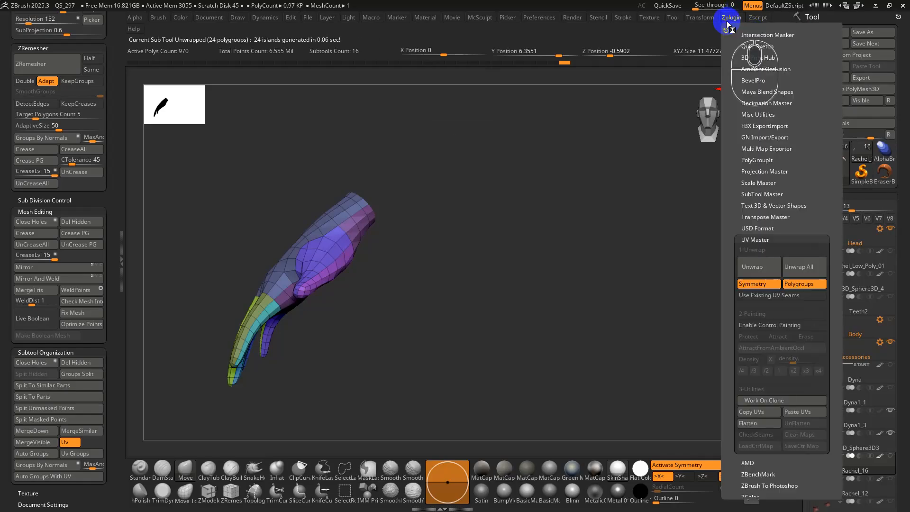
pyautogui.click(746, 422)
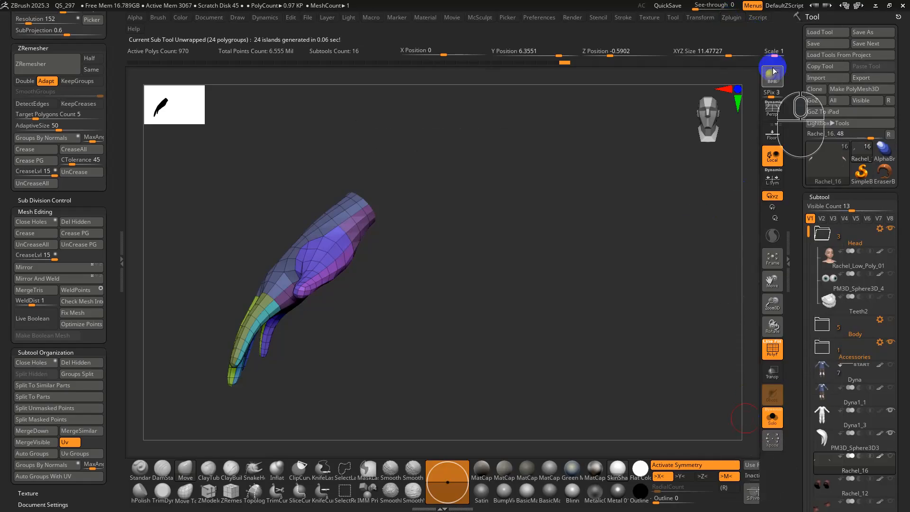
pyautogui.click(731, 18)
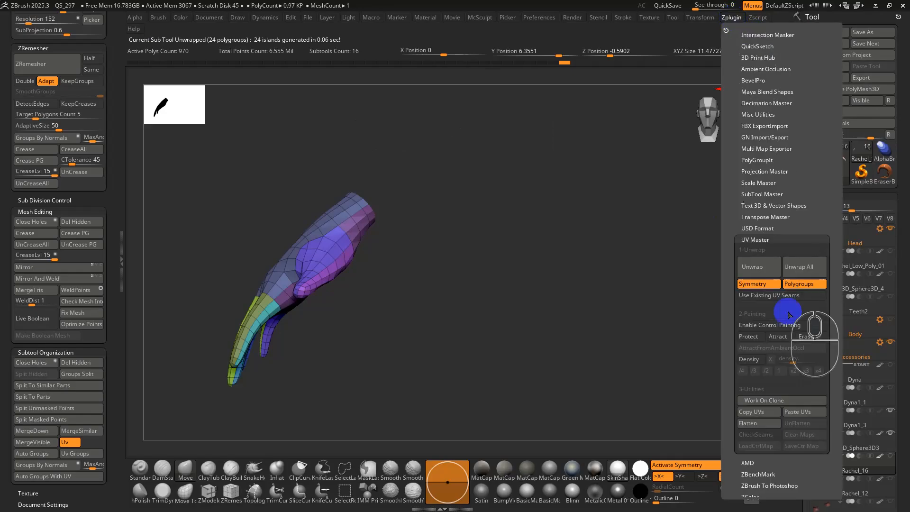
pyautogui.click(769, 401)
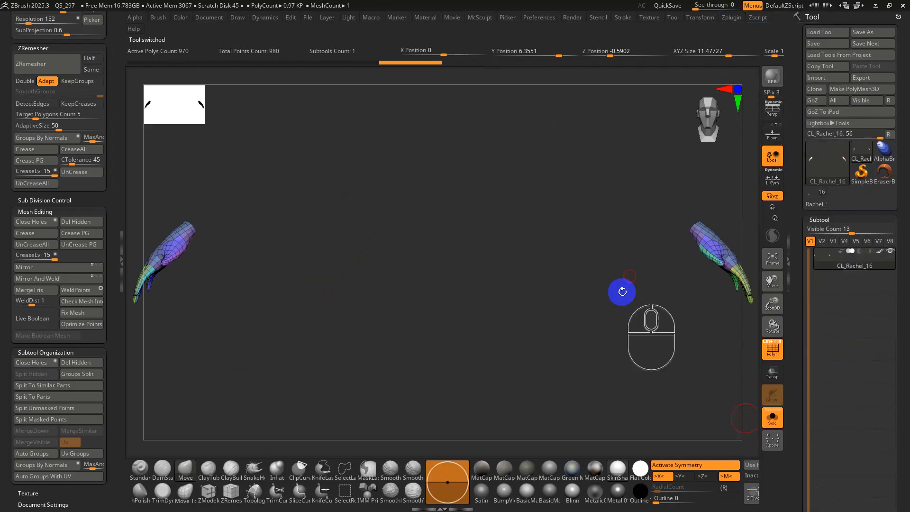
pyautogui.click(736, 18)
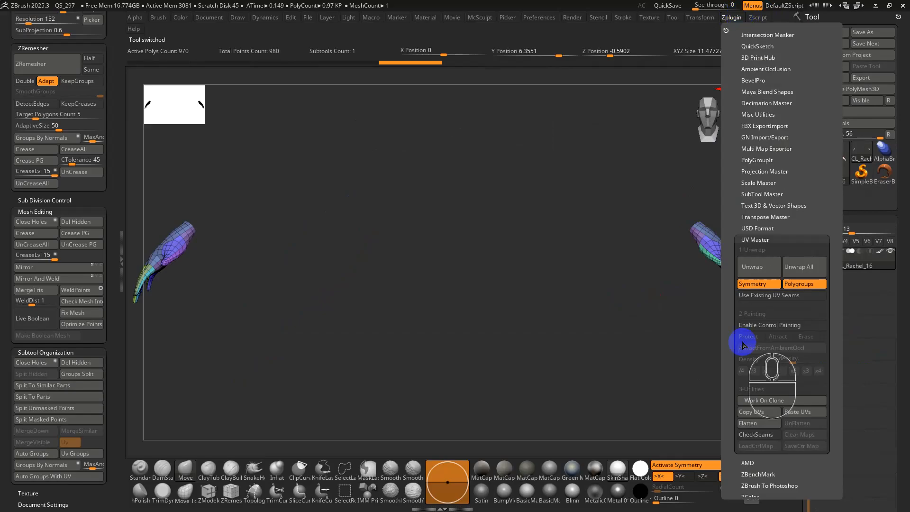
pyautogui.click(752, 428)
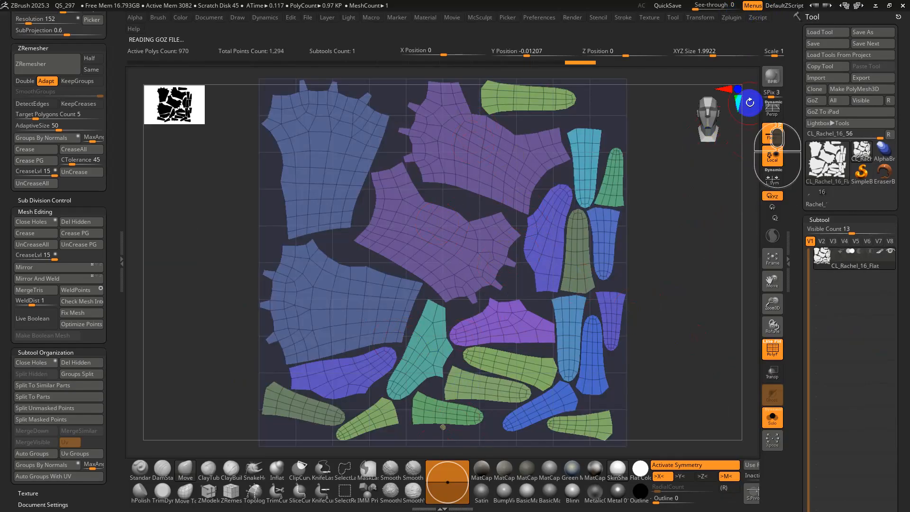
# - Switch back to the original character model, select the boots subtool Rachel_12 and frame it from the side
pyautogui.click(814, 201)
pyautogui.press('f')
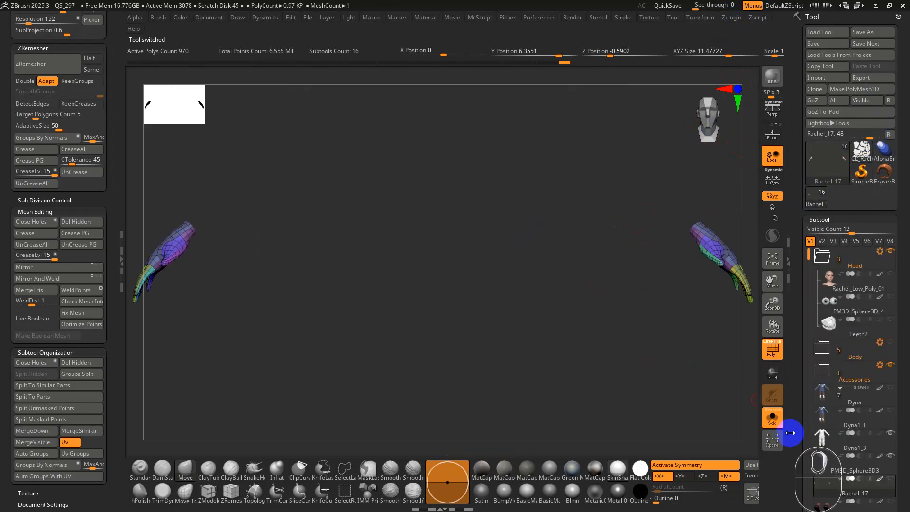
pyautogui.scroll(-5, 790, 433)
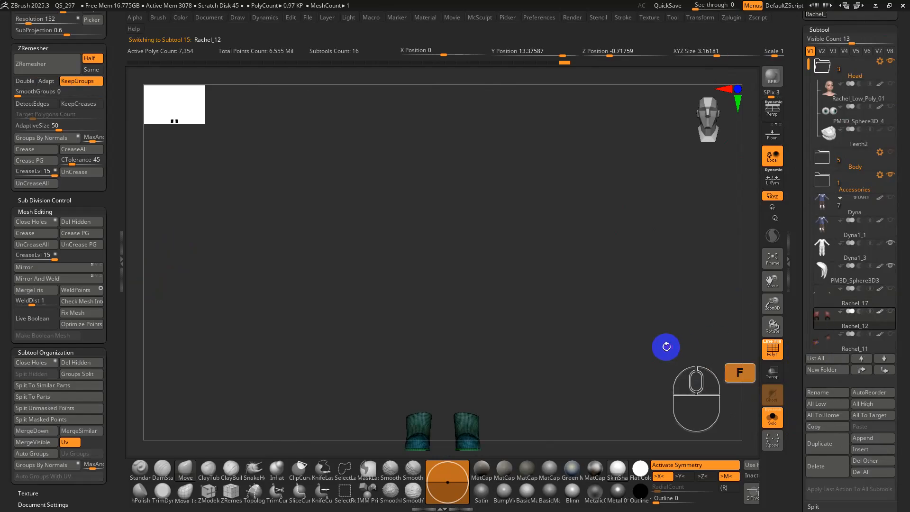
pyautogui.press('f')
pyautogui.keyDown('ctrl'); pyautogui.moveTo(625, 252); pyautogui.dragTo(611, 229, button='right'); pyautogui.keyUp('ctrl')
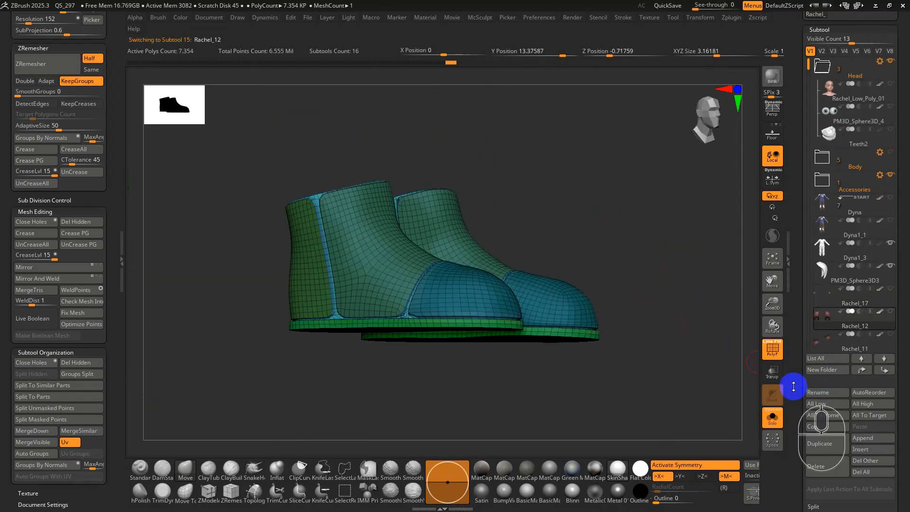
# - Turn off dynamic subdivision on the boots and check the Dynamic Subdiv settings in their Geometry options
pyautogui.scroll(-6, 794, 386)
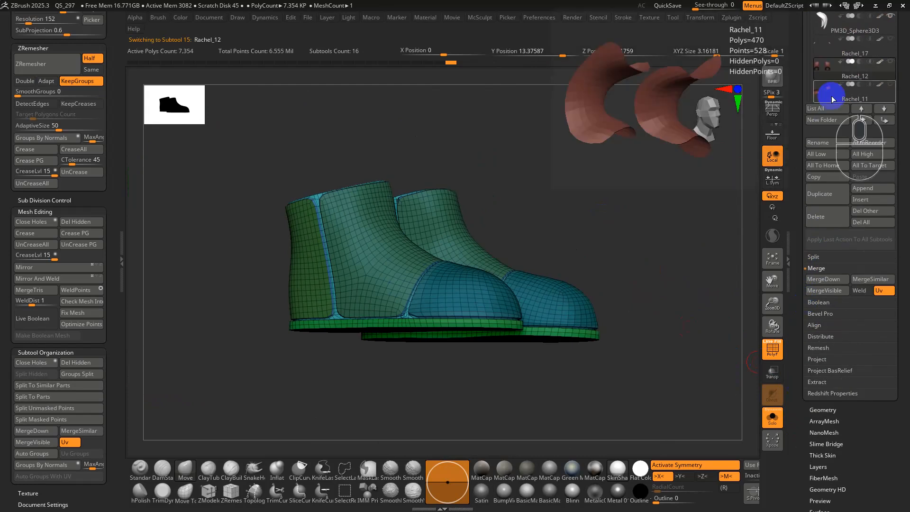
pyautogui.hotkey('shift', 'd')
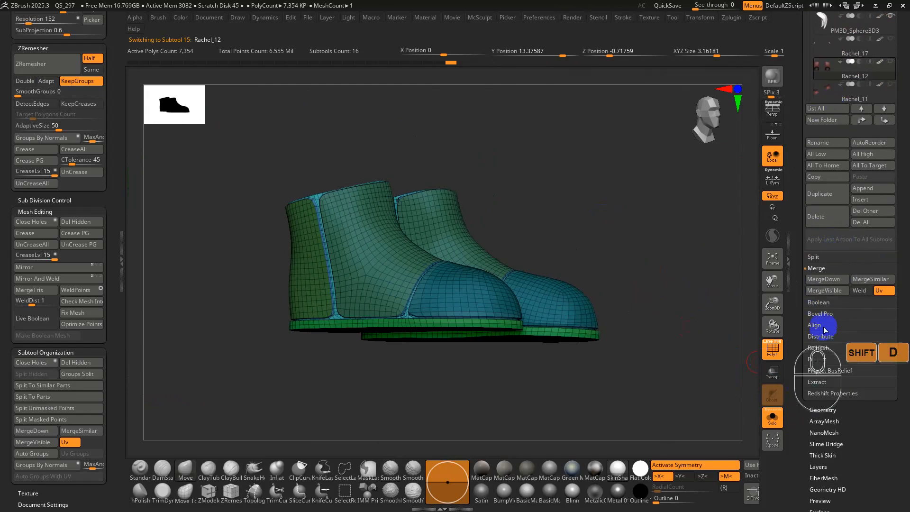
pyautogui.click(825, 410)
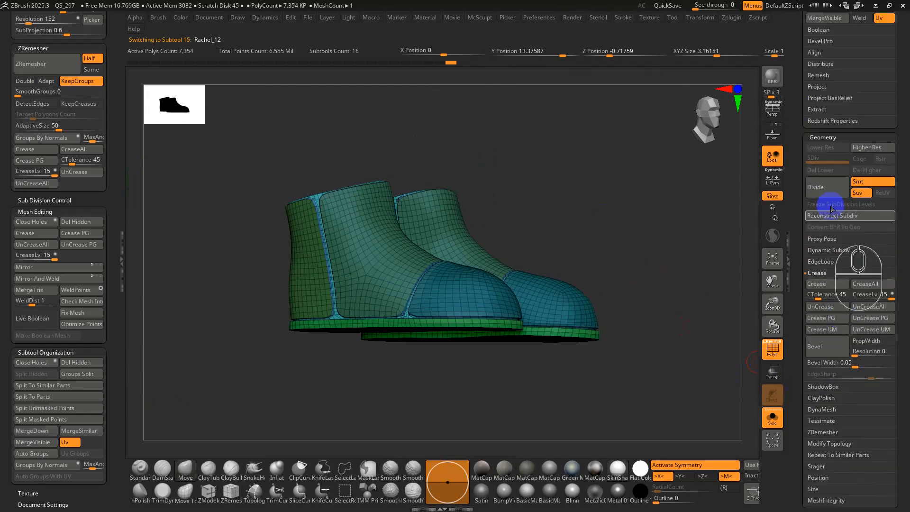
pyautogui.click(827, 246)
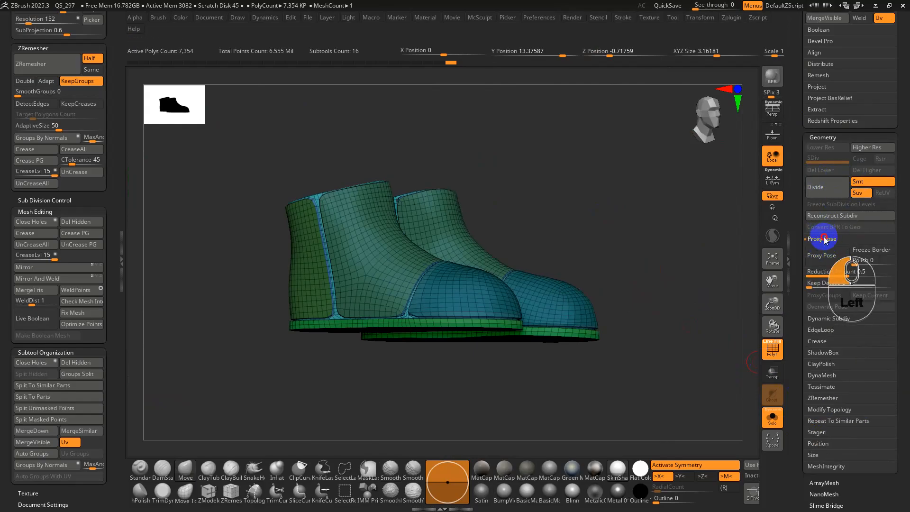
pyautogui.click(877, 274)
pyautogui.moveTo(799, 182); pyautogui.dragTo(796, 297)
# - Compare the boot tongues Rachel_11 with the boots Rachel_12, viewing the tongues with and without polyframe
pyautogui.click(830, 208)
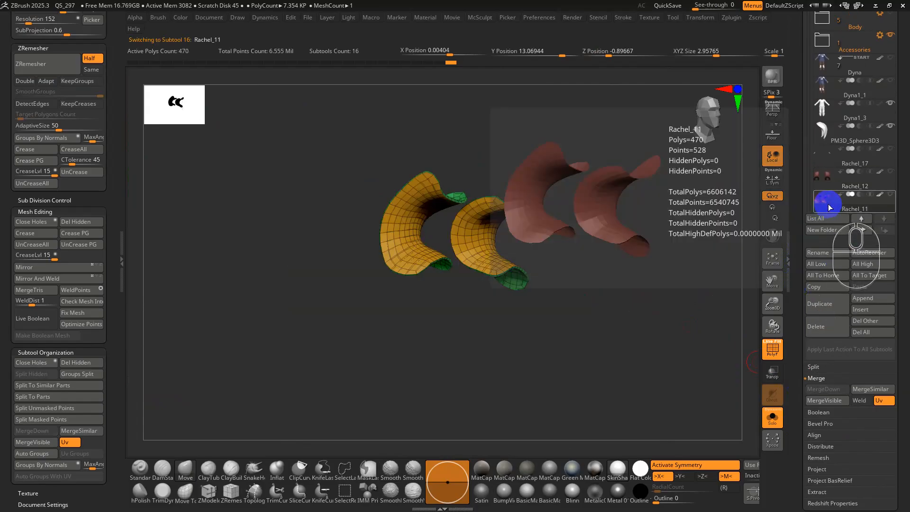
pyautogui.hotkey('shift', 'f')
pyautogui.hotkey('shift', 'f')
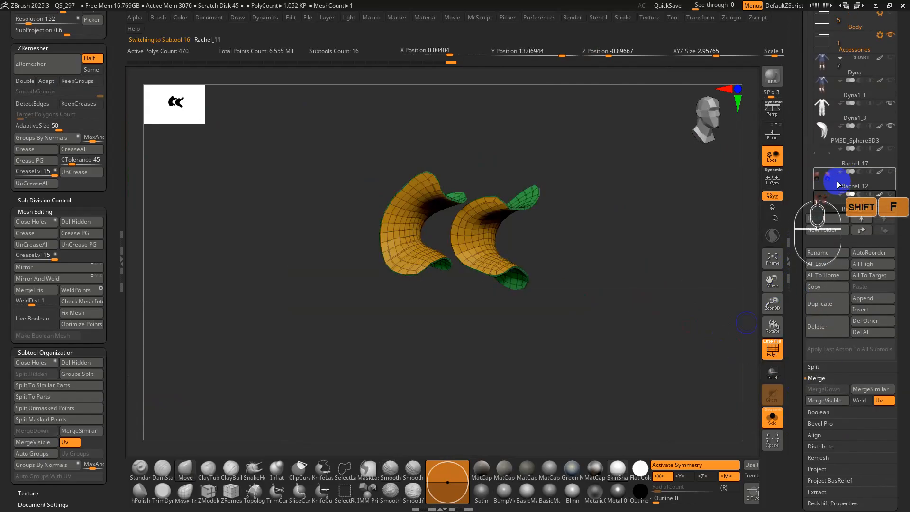
pyautogui.click(830, 179)
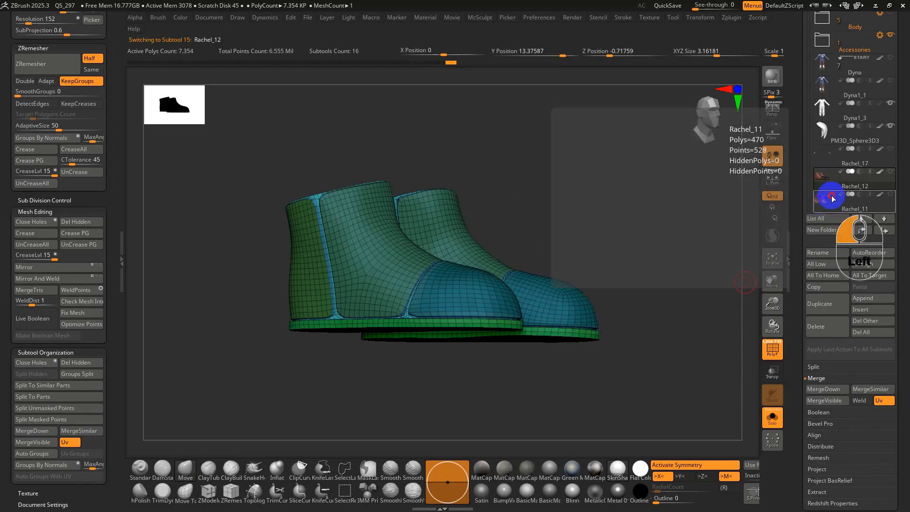
pyautogui.click(828, 205)
pyautogui.hotkey('shift', 'f')
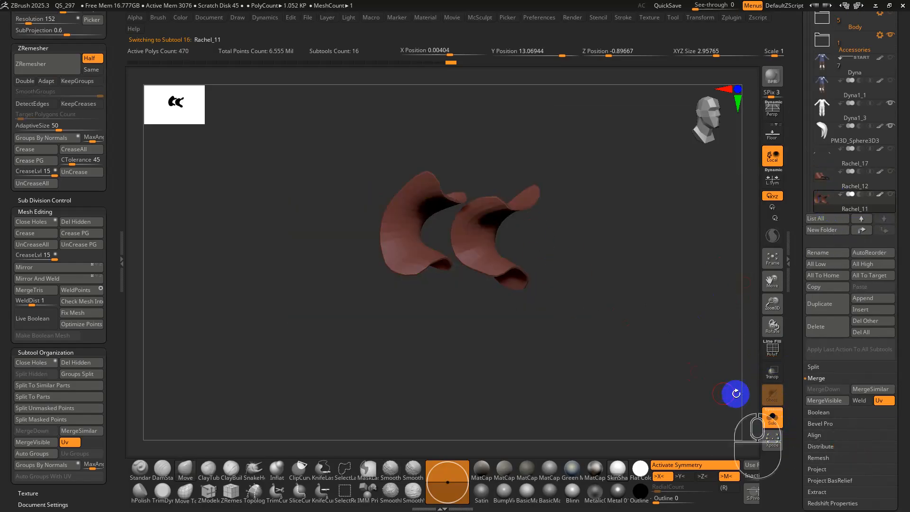
# - Turn off Solo and show the boots subtool together with the tongues and trousers
pyautogui.click(775, 417)
pyautogui.moveTo(643, 325); pyautogui.dragTo(625, 357)
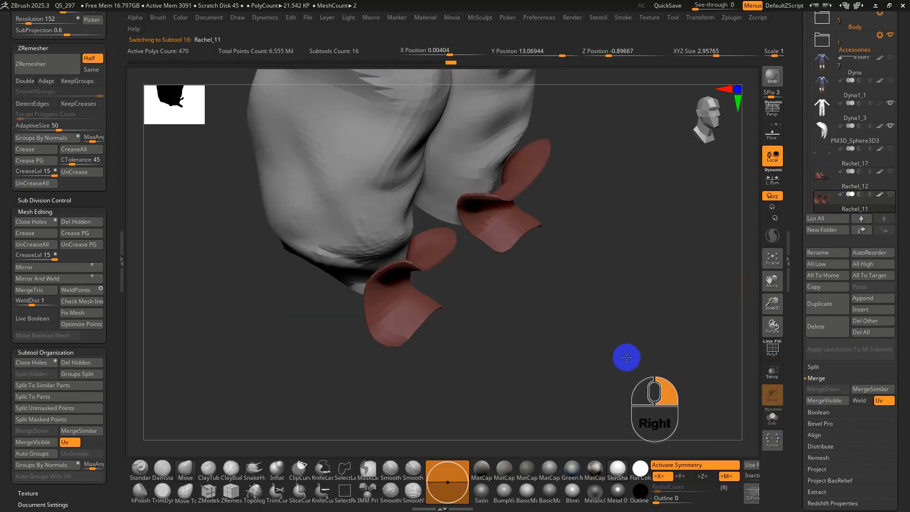
pyautogui.click(891, 172)
pyautogui.moveTo(660, 315); pyautogui.dragTo(660, 289)
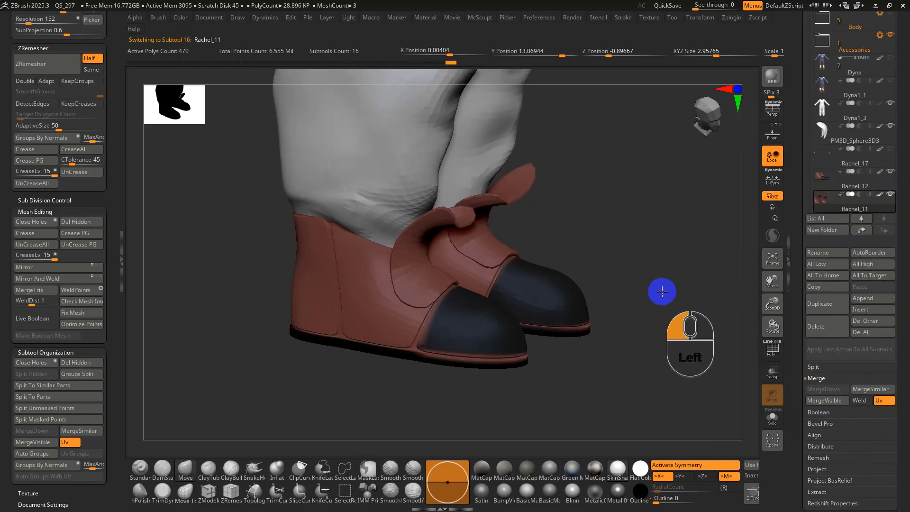
pyautogui.moveTo(825, 189)
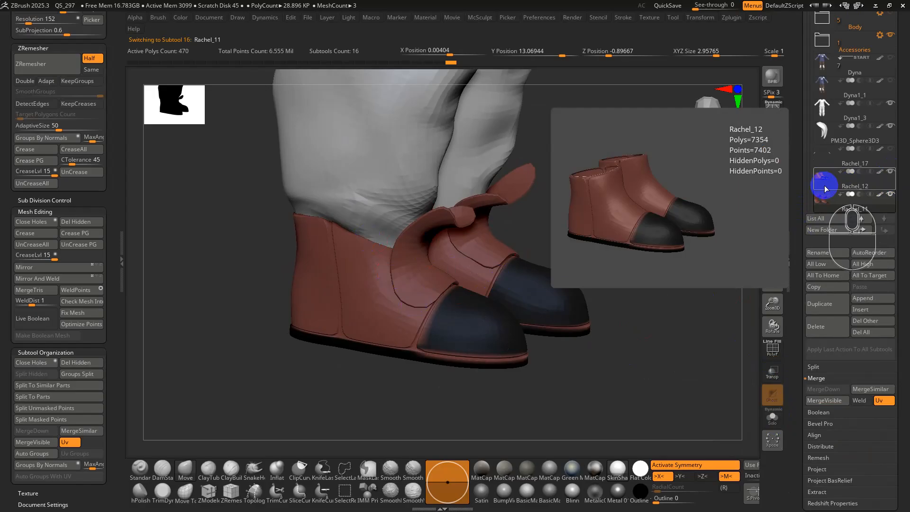
# - Merge the boots subtool Rachel_12 down with the tongues subtool Rachel_11 and accept the non-undoable operation
pyautogui.click(828, 189)
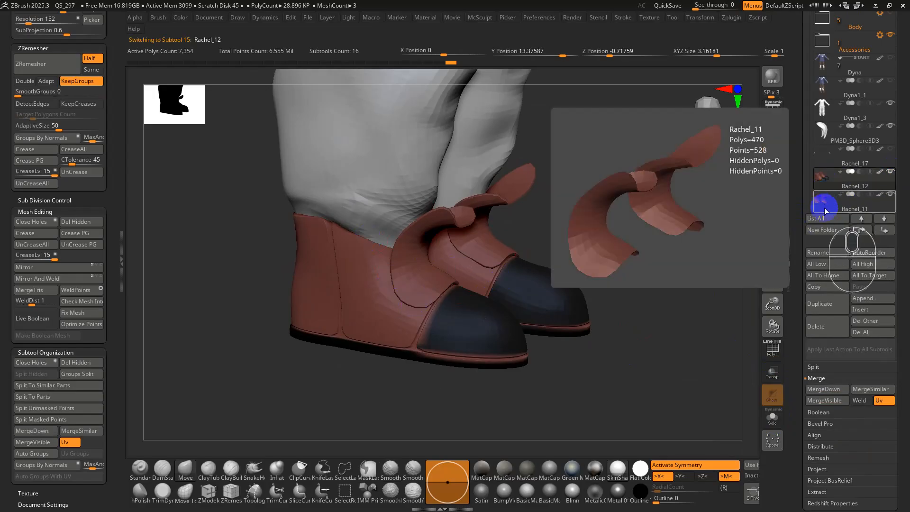
pyautogui.moveTo(794, 462); pyautogui.dragTo(798, 366)
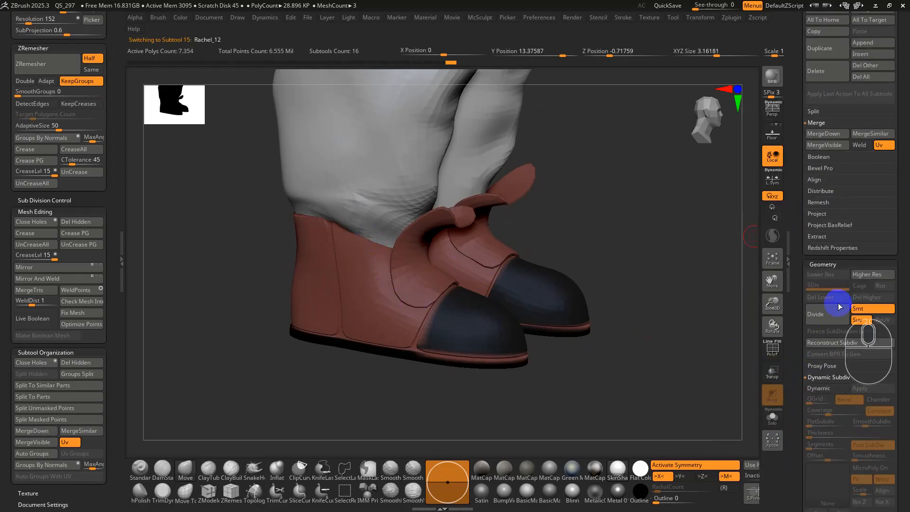
pyautogui.moveTo(798, 425); pyautogui.dragTo(799, 378)
pyautogui.moveTo(799, 201); pyautogui.dragTo(796, 316)
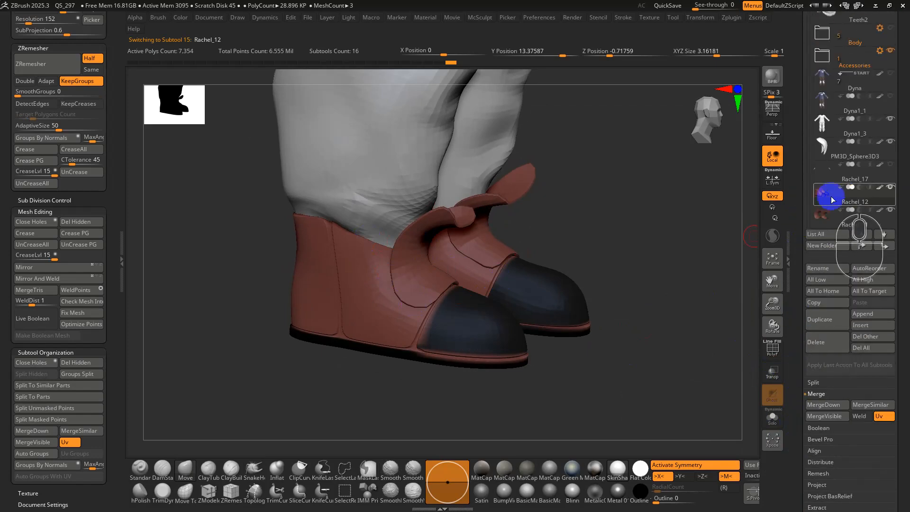
pyautogui.click(825, 404)
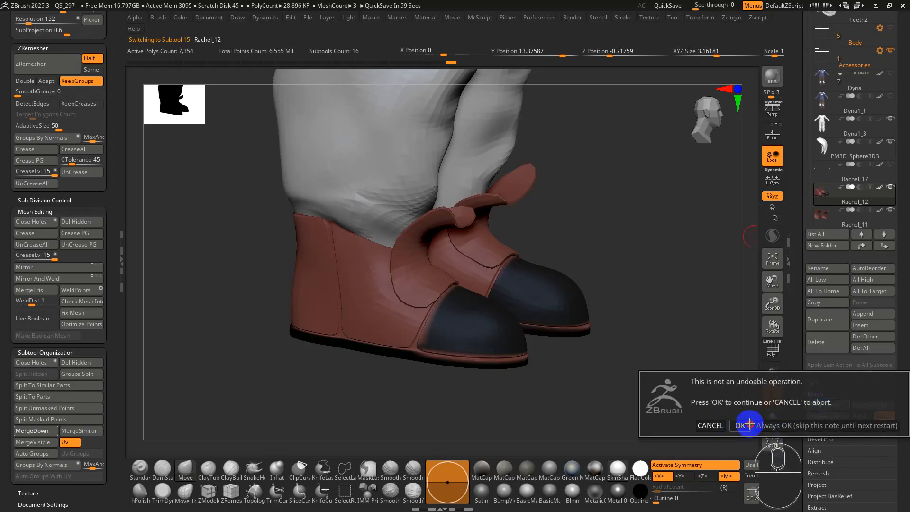
pyautogui.click(688, 425)
# - Select the merged boots, isolate them with Solo and display their polygroup wireframe up close
pyautogui.keyDown('alt'); pyautogui.moveTo(704, 339); pyautogui.dragTo(673, 386); pyautogui.keyUp('alt')
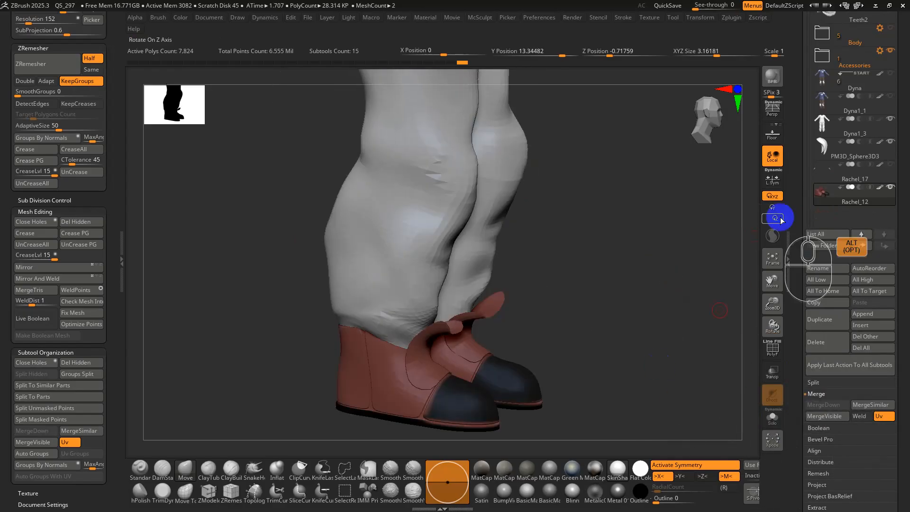
pyautogui.click(836, 174)
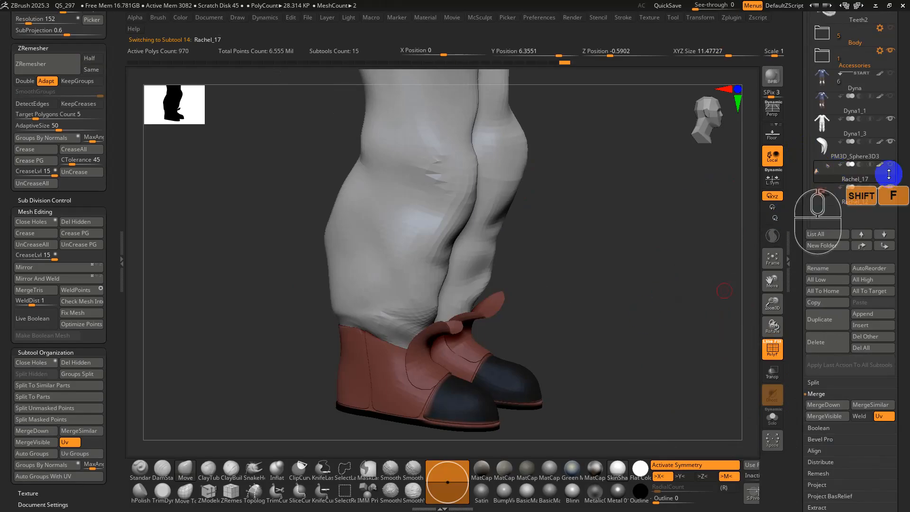
pyautogui.hotkey('shift', 'f')
pyautogui.click(844, 191)
pyautogui.hotkey('shift', 'f')
pyautogui.hotkey('shift', 'f')
pyautogui.keyDown('alt'); pyautogui.moveTo(571, 323); pyautogui.dragTo(658, 188); pyautogui.keyUp('alt')
pyautogui.click(772, 417)
pyautogui.moveTo(652, 270); pyautogui.dragTo(422, 189, button='right')
pyautogui.hotkey('shift', 'f')
pyautogui.hotkey('shift', 'f')
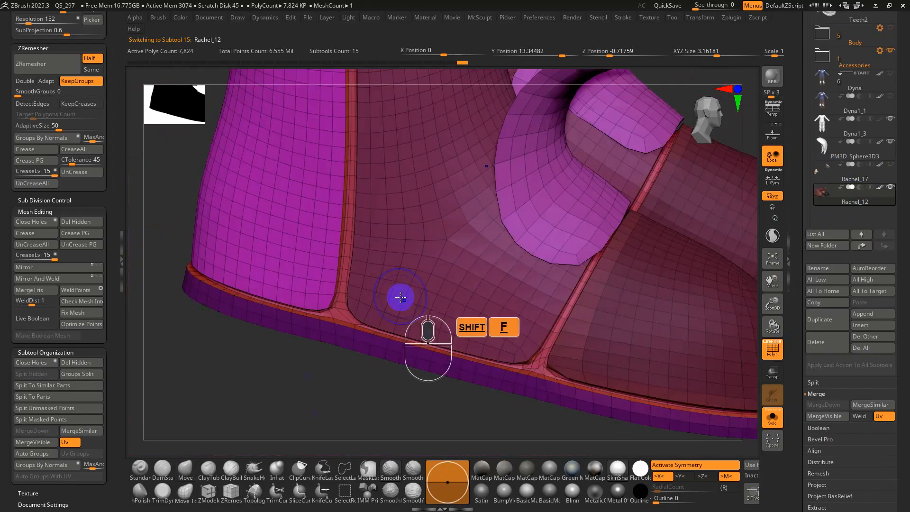
# - Apply the Flat Color material and turn off Colorize on the boots to view their polygroups without polypaint
pyautogui.click(638, 472)
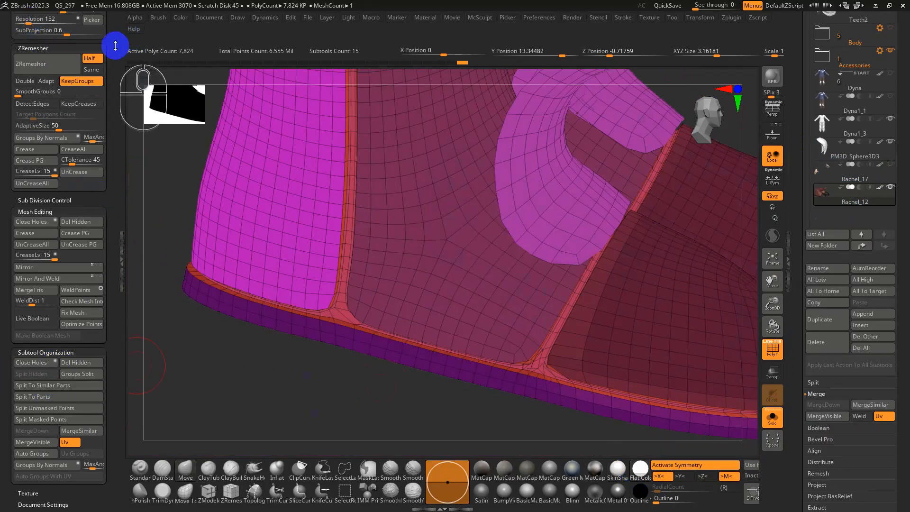
pyautogui.moveTo(115, 46); pyautogui.dragTo(118, 177)
pyautogui.click(28, 318)
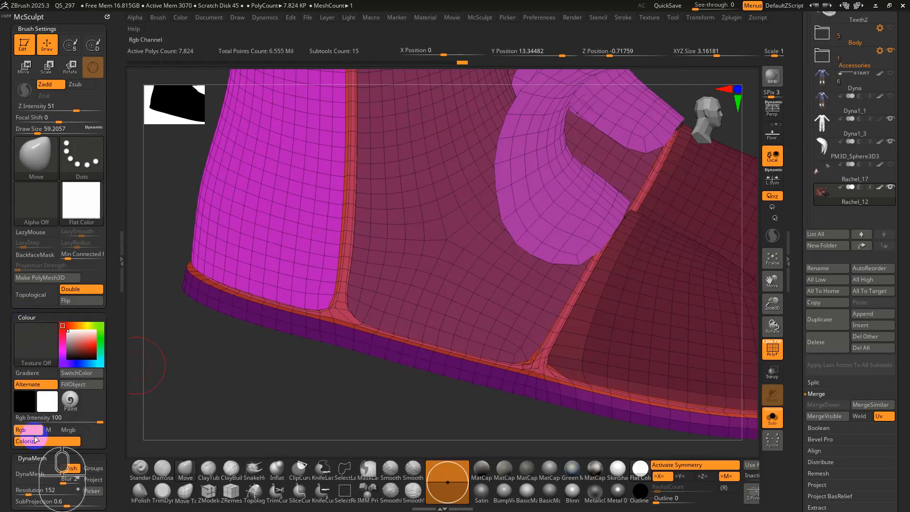
pyautogui.click(39, 444)
pyautogui.hotkey('shift', 'f')
pyautogui.hotkey('shift', 'f')
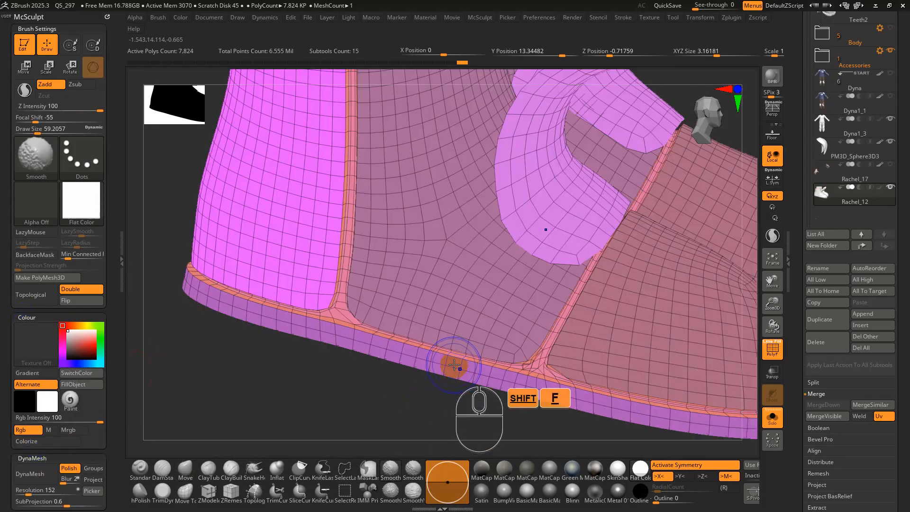
pyautogui.keyDown('alt'); pyautogui.moveTo(455, 365); pyautogui.dragTo(423, 228, button='right'); pyautogui.keyUp('alt')
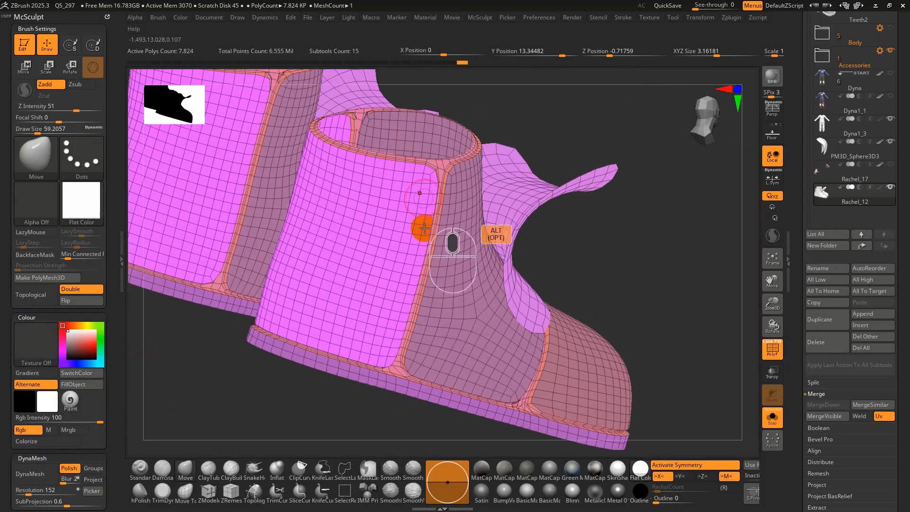
pyautogui.moveTo(473, 317)
pyautogui.mouseDown(button='right')
pyautogui.moveTo(499, 336)
pyautogui.moveTo(467, 327)
pyautogui.moveTo(488, 345)
pyautogui.mouseUp(button='right')
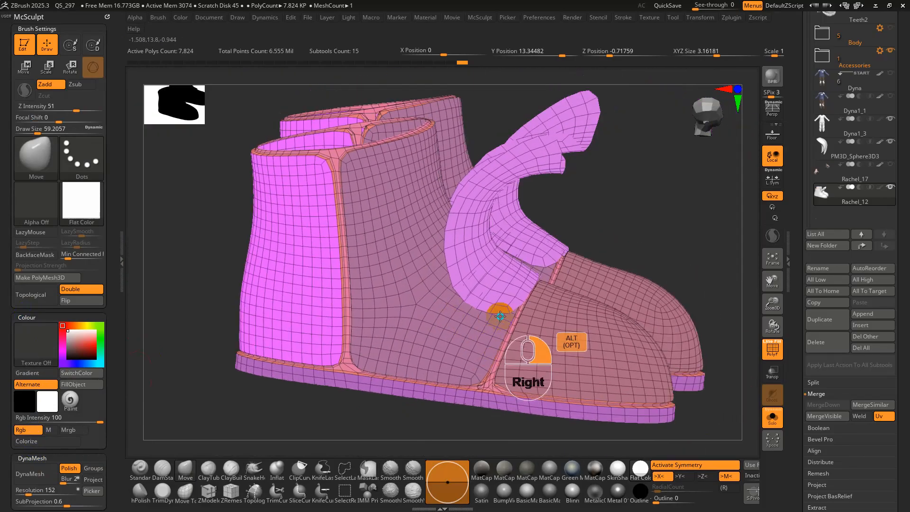
pyautogui.press('s')
pyautogui.moveTo(485, 381); pyautogui.dragTo(498, 385)
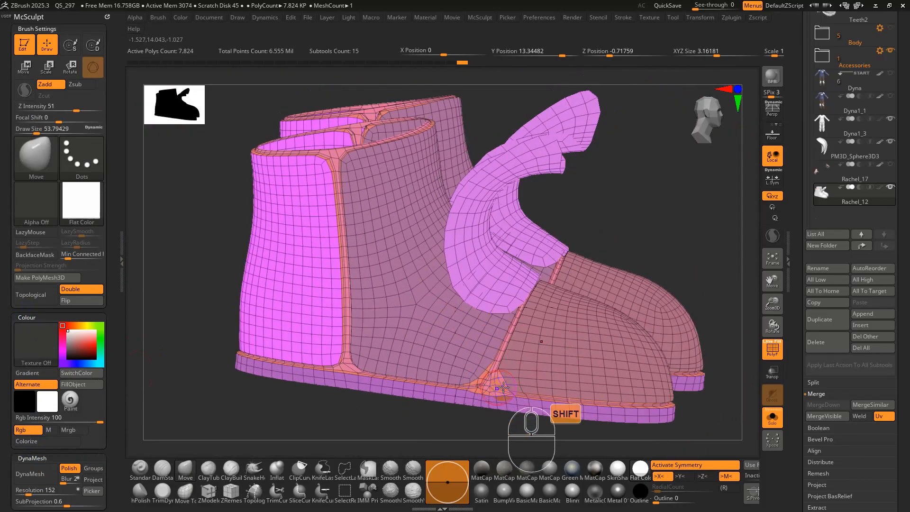
pyautogui.hotkey('ctrl', 'z')
pyautogui.moveTo(518, 366)
pyautogui.keyDown('ctrl'); pyautogui.mouseDown(button='right')
pyautogui.moveTo(516, 400)
pyautogui.moveTo(540, 390)
pyautogui.mouseUp(button='right'); pyautogui.keyUp('ctrl')
pyautogui.hotkey('ctrl', 'shift', 'z')
pyautogui.hotkey('ctrl', 'z')
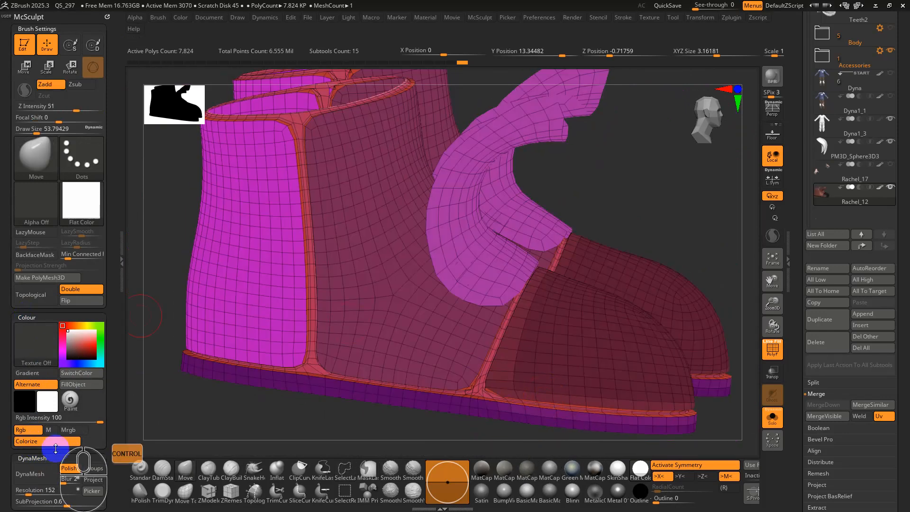
pyautogui.click(55, 441)
# - Give the boot tongues thickness by extruding them with the ZModeler Extrude action targeting Polygroup All
pyautogui.moveTo(493, 268); pyautogui.dragTo(461, 150, button='right')
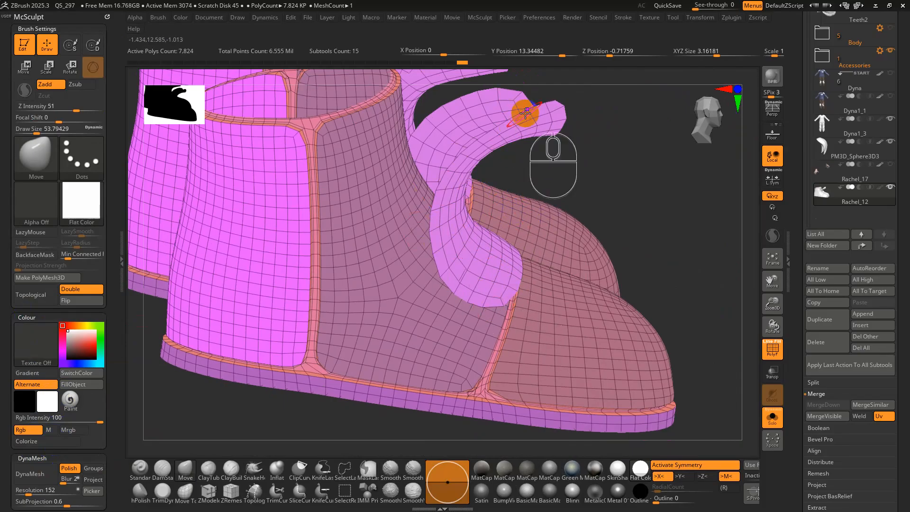
pyautogui.moveTo(525, 112); pyautogui.dragTo(384, 319, button='right')
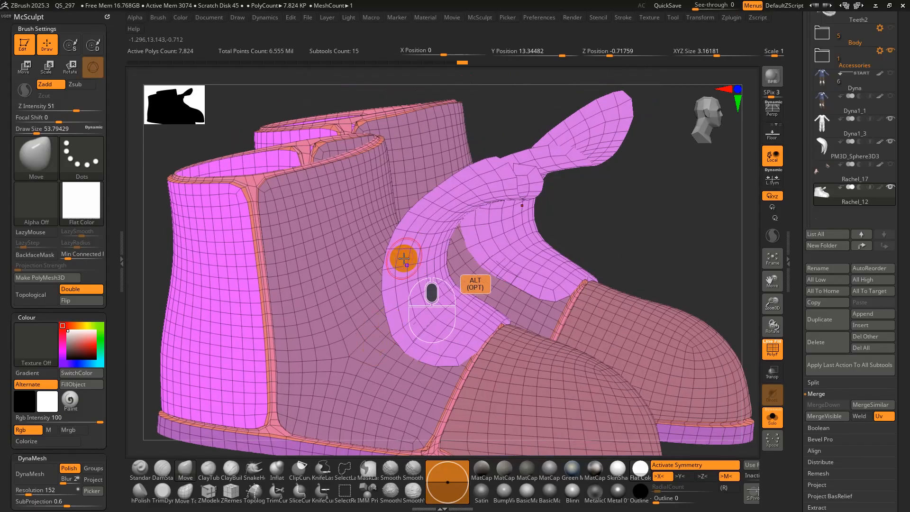
pyautogui.moveTo(419, 284); pyautogui.dragTo(433, 290, button='right')
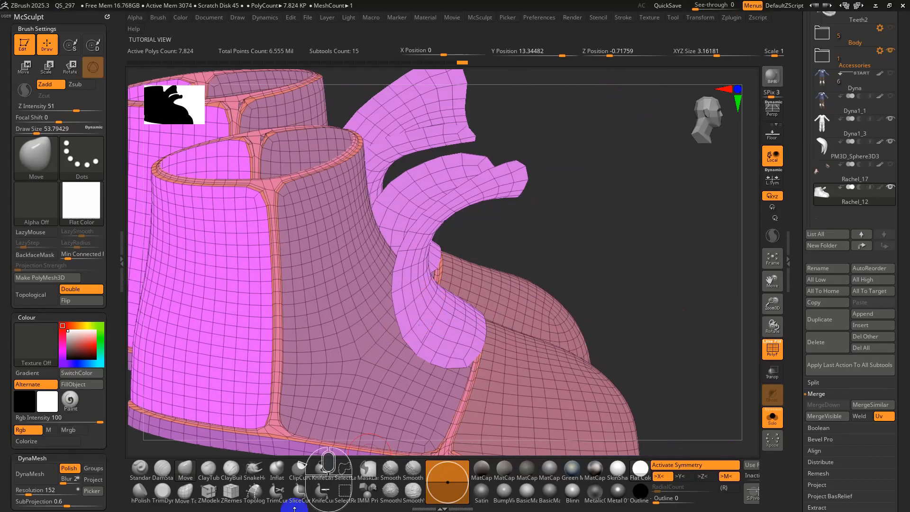
pyautogui.click(205, 500)
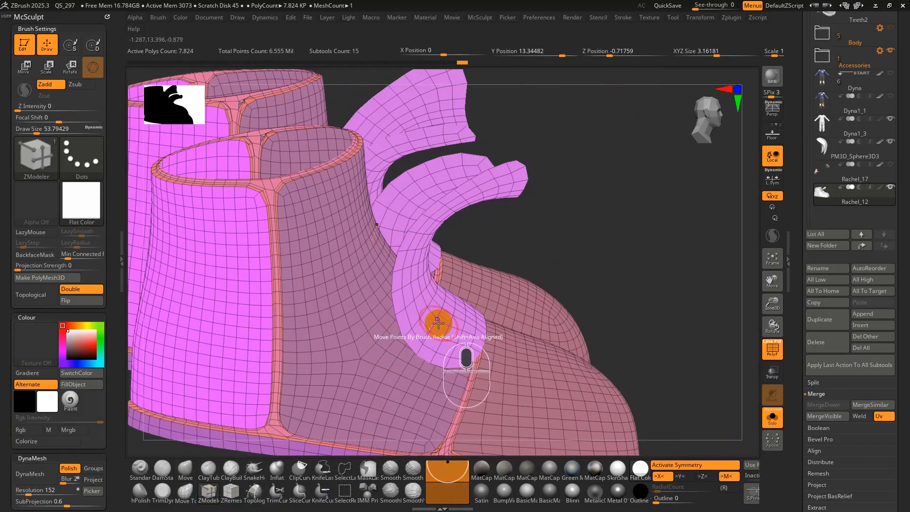
pyautogui.press('space')
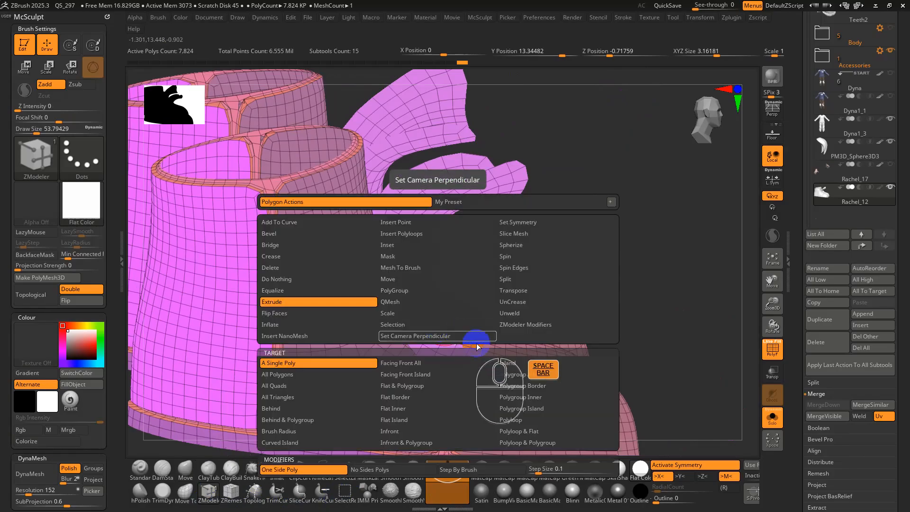
pyautogui.click(511, 375)
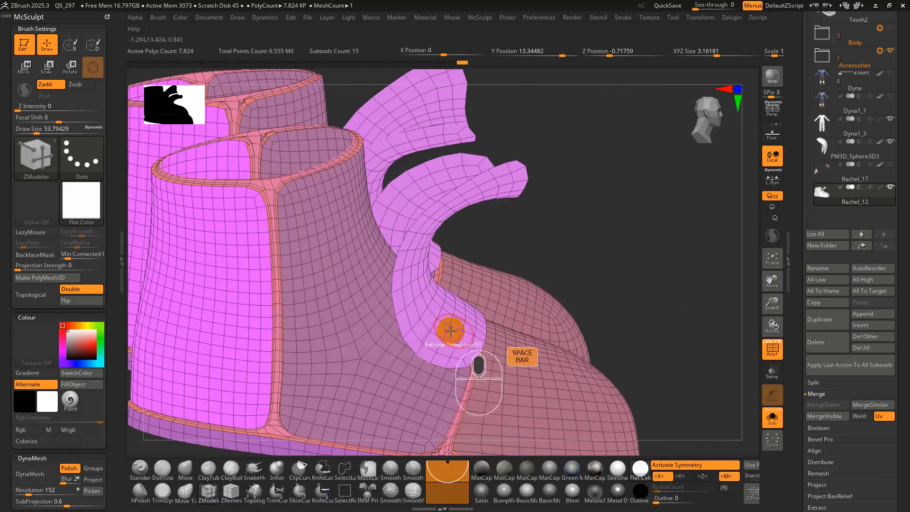
pyautogui.moveTo(449, 334); pyautogui.dragTo(466, 330)
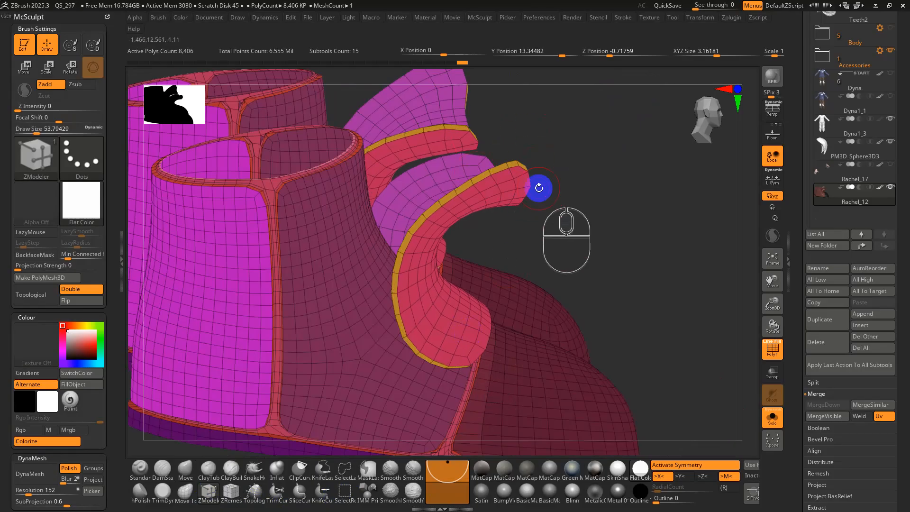
# - Apply the SkinShade4 material to the boots and show their polygroup wireframe to check the thickened tongues
pyautogui.hotkey('shift', 'f')
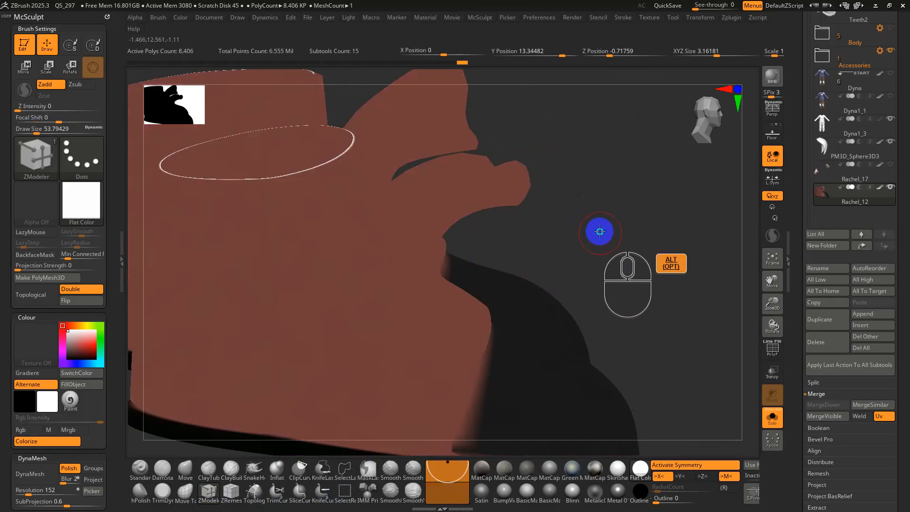
pyautogui.moveTo(599, 229)
pyautogui.keyDown('alt'); pyautogui.mouseDown(button='right')
pyautogui.moveTo(550, 165)
pyautogui.moveTo(601, 221)
pyautogui.mouseUp(button='right'); pyautogui.keyUp('alt')
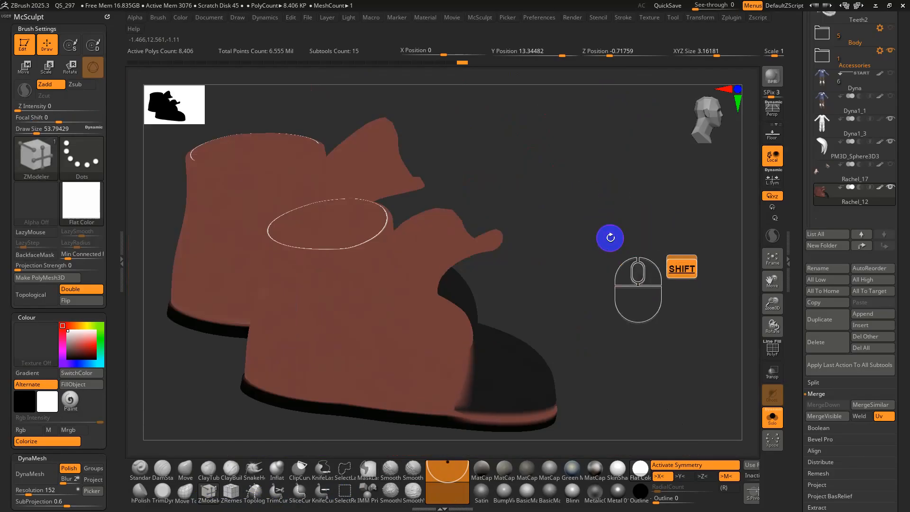
pyautogui.hotkey('shift', 'f')
pyautogui.hotkey('shift', 'f')
pyautogui.click(609, 482)
pyautogui.moveTo(624, 228); pyautogui.dragTo(602, 203, button='right')
pyautogui.hotkey('shift', 'f')
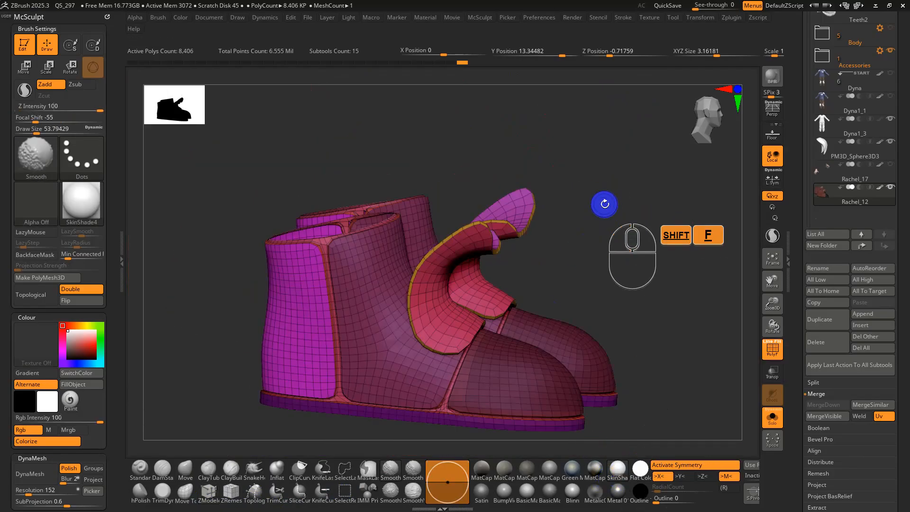
# - Unwrap the boots with UV Master using Symmetry and Polygroups
pyautogui.click(731, 24)
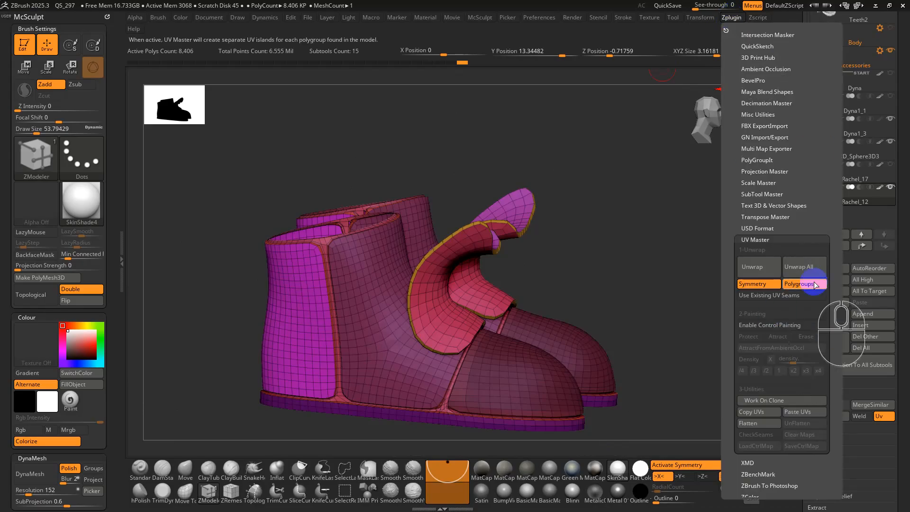
pyautogui.click(765, 267)
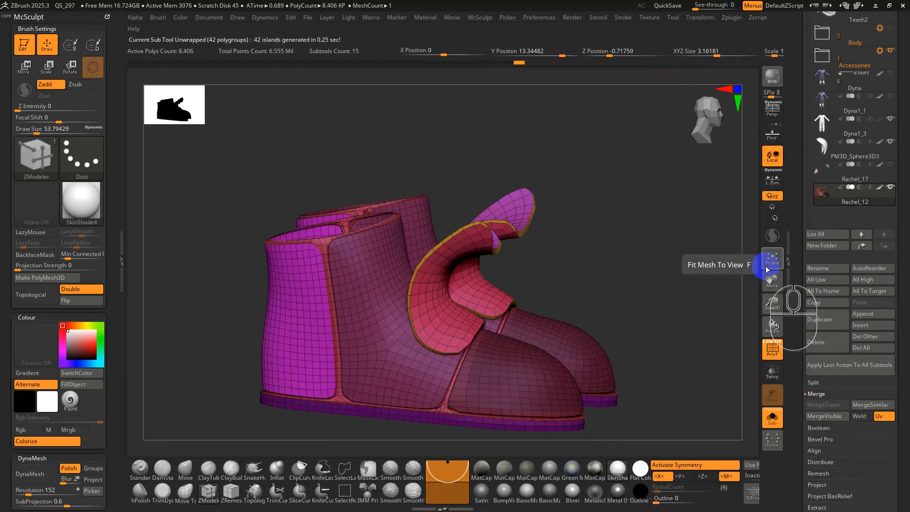
pyautogui.moveTo(578, 198); pyautogui.dragTo(588, 197, button='right')
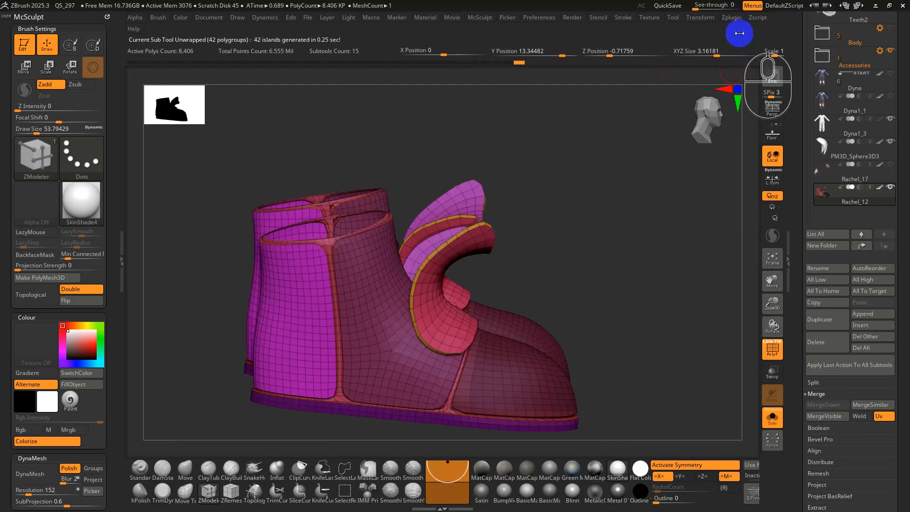
pyautogui.click(731, 17)
pyautogui.moveTo(595, 239); pyautogui.dragTo(610, 248, button='right')
pyautogui.hotkey('shift', 'f')
pyautogui.hotkey('shift', 'f')
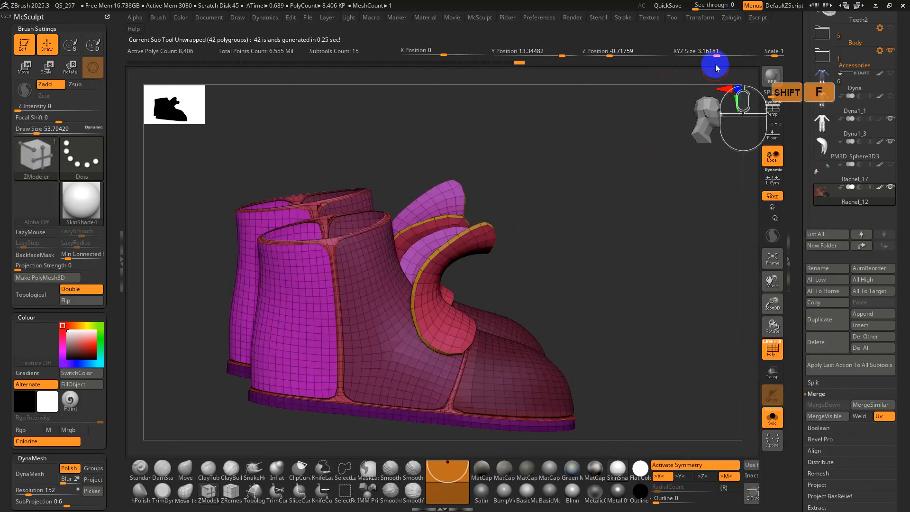
# - Flatten the boots to examine their UV islands, turn off Solo and unflatten them back to 3D
pyautogui.click(730, 19)
pyautogui.click(758, 423)
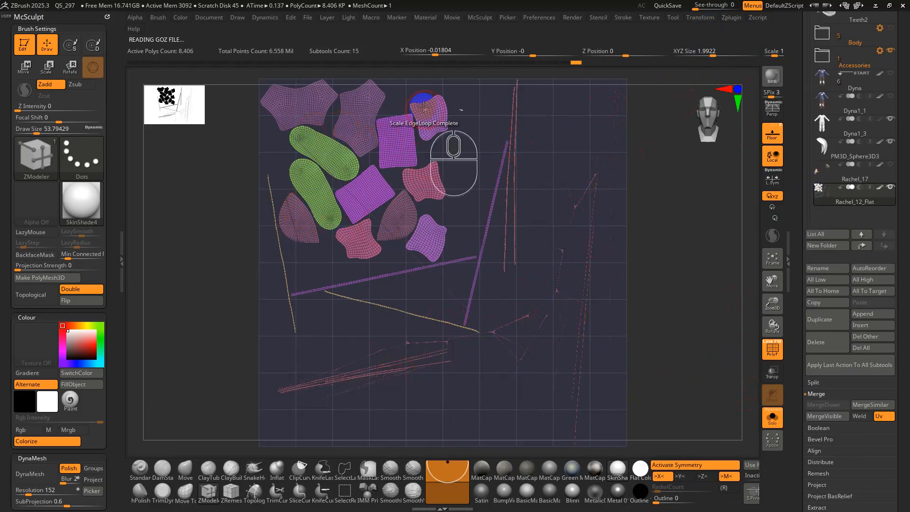
pyautogui.click(778, 427)
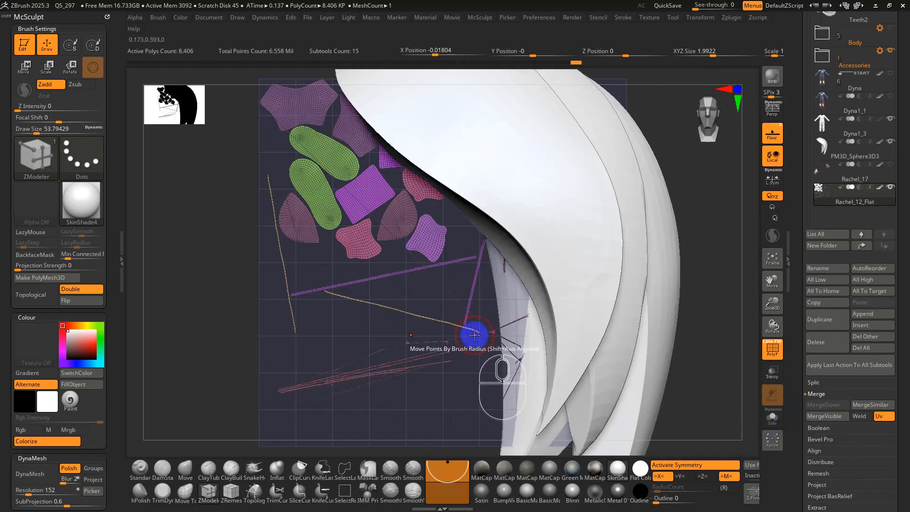
pyautogui.click(731, 17)
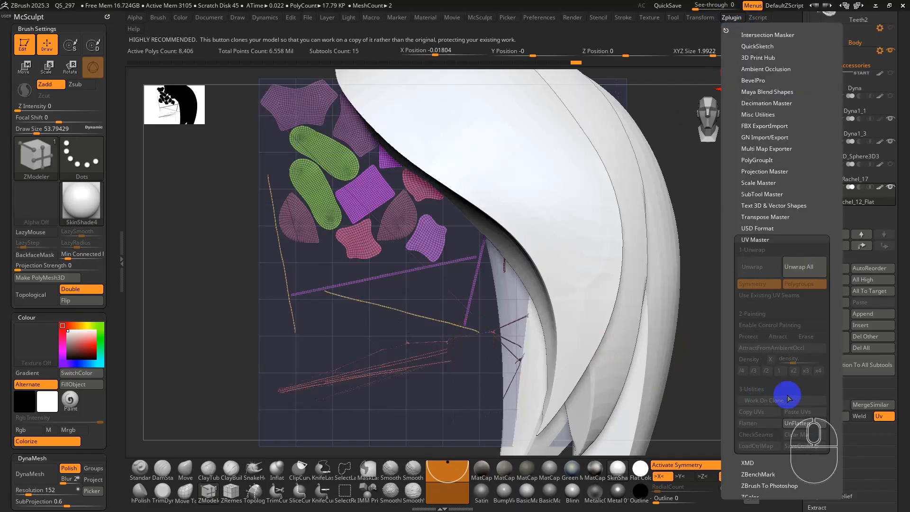
pyautogui.click(798, 423)
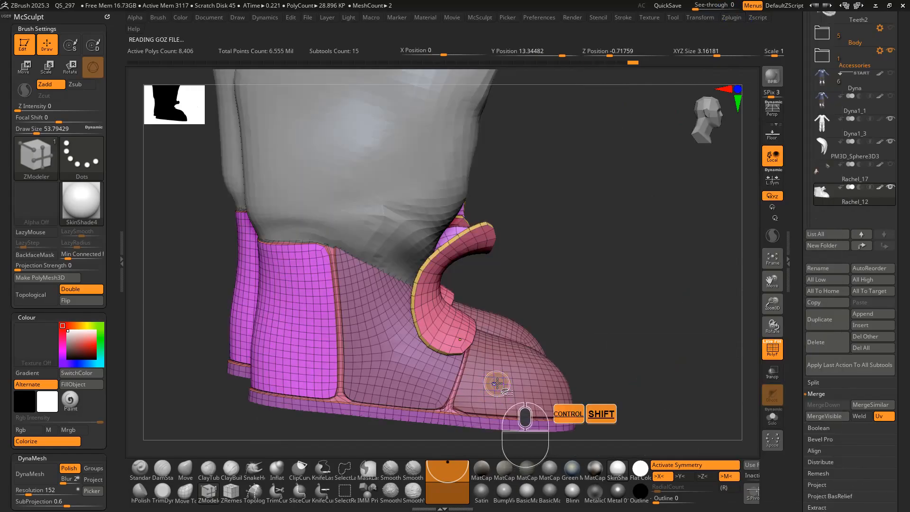
# - Hide the back panel, side panel, toe and sole polygroups of the boots using SelectRect
pyautogui.hotkey('ctrl', 'z')
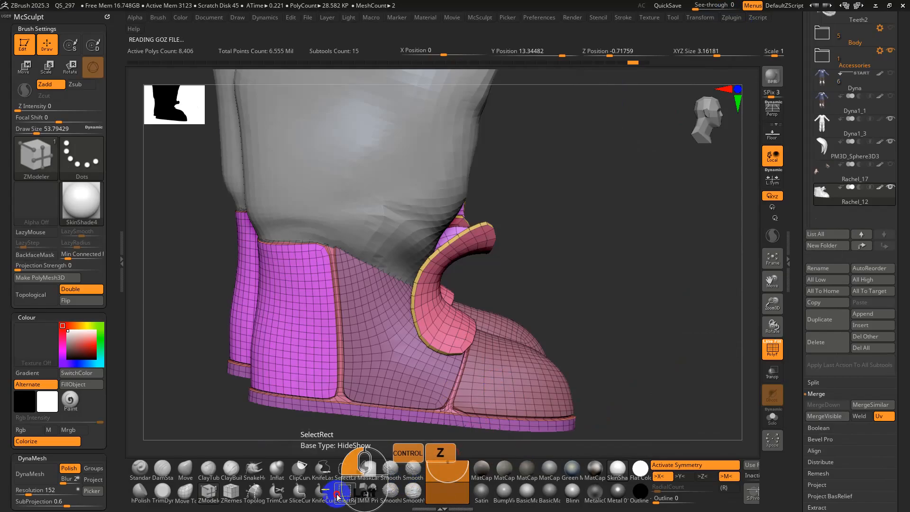
pyautogui.keyDown('ctrl'); pyautogui.keyDown('shift'); pyautogui.click(311, 326); pyautogui.keyUp('shift'); pyautogui.keyUp('ctrl')
pyautogui.keyDown('ctrl'); pyautogui.keyDown('shift'); pyautogui.click(423, 342); pyautogui.keyUp('shift'); pyautogui.keyUp('ctrl')
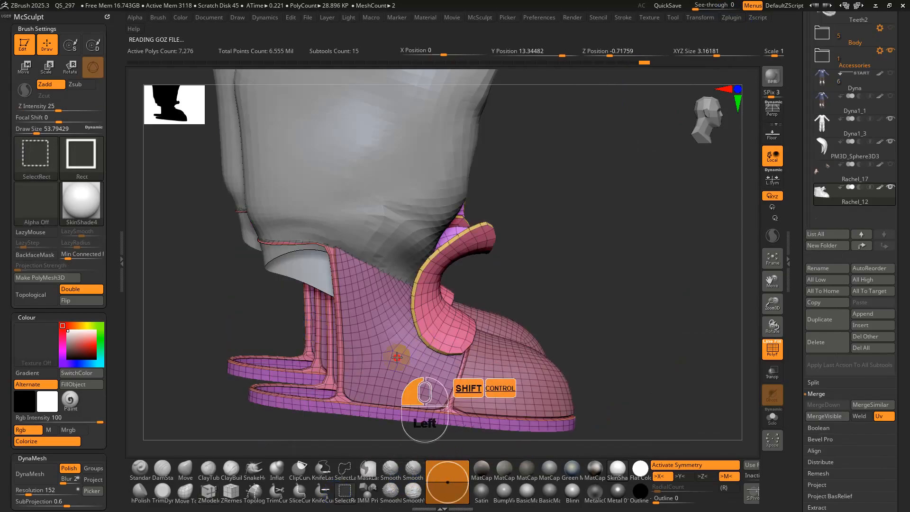
pyautogui.keyDown('ctrl'); pyautogui.keyDown('shift'); pyautogui.click(407, 372); pyautogui.keyUp('shift'); pyautogui.keyUp('ctrl')
pyautogui.keyDown('ctrl'); pyautogui.keyDown('shift'); pyautogui.click(445, 424); pyautogui.keyUp('shift'); pyautogui.keyUp('ctrl')
pyautogui.moveTo(469, 432)
pyautogui.mouseDown(button='right')
pyautogui.moveTo(501, 439)
pyautogui.moveTo(549, 356)
pyautogui.moveTo(469, 302)
pyautogui.moveTo(507, 258)
pyautogui.moveTo(525, 294)
pyautogui.moveTo(491, 194)
pyautogui.mouseUp(button='right')
pyautogui.moveTo(433, 258); pyautogui.dragTo(444, 311, button='right')
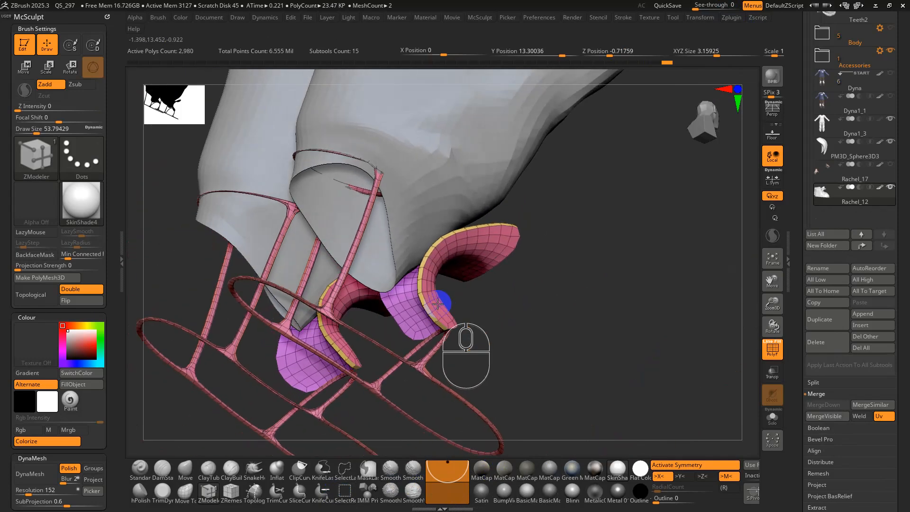
# - Hide the tongue faces and their rim polygroups, leaving only the boots' trim strips
pyautogui.moveTo(317, 305); pyautogui.dragTo(374, 388, button='right')
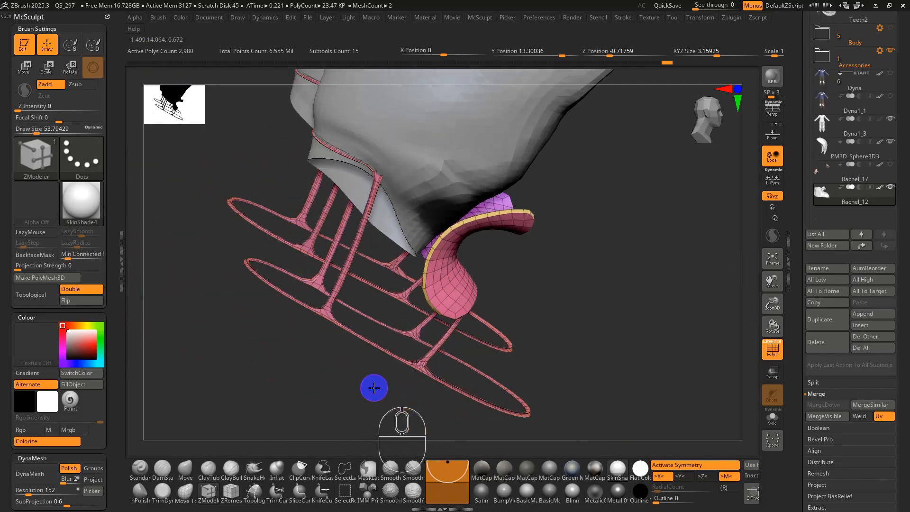
pyautogui.moveTo(430, 373); pyautogui.dragTo(427, 350, button='right')
pyautogui.keyDown('alt'); pyautogui.moveTo(485, 351); pyautogui.dragTo(591, 335, button='right'); pyautogui.keyUp('alt')
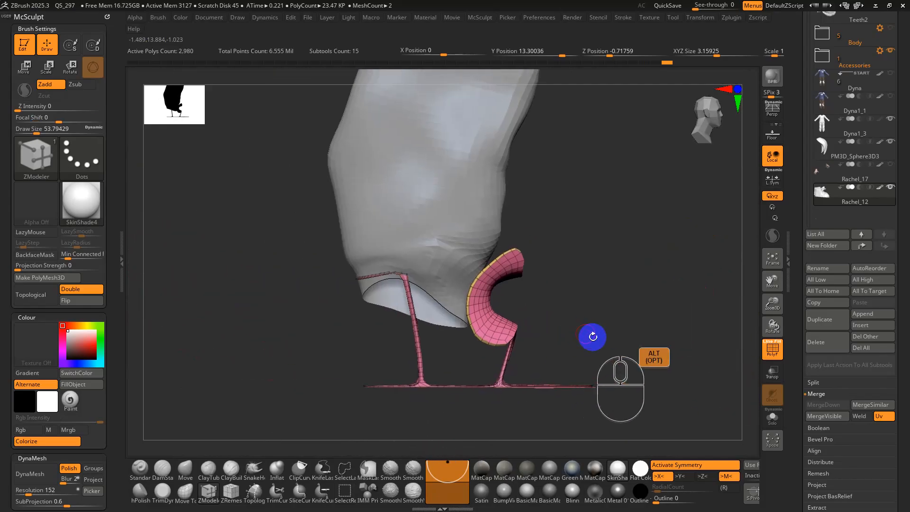
pyautogui.moveTo(544, 311)
pyautogui.keyDown('ctrl'); pyautogui.keyDown('shift'); pyautogui.mouseDown(button='right')
pyautogui.moveTo(568, 321)
pyautogui.moveTo(578, 314)
pyautogui.moveTo(477, 287)
pyautogui.mouseUp(button='right'); pyautogui.keyUp('shift'); pyautogui.keyUp('ctrl')
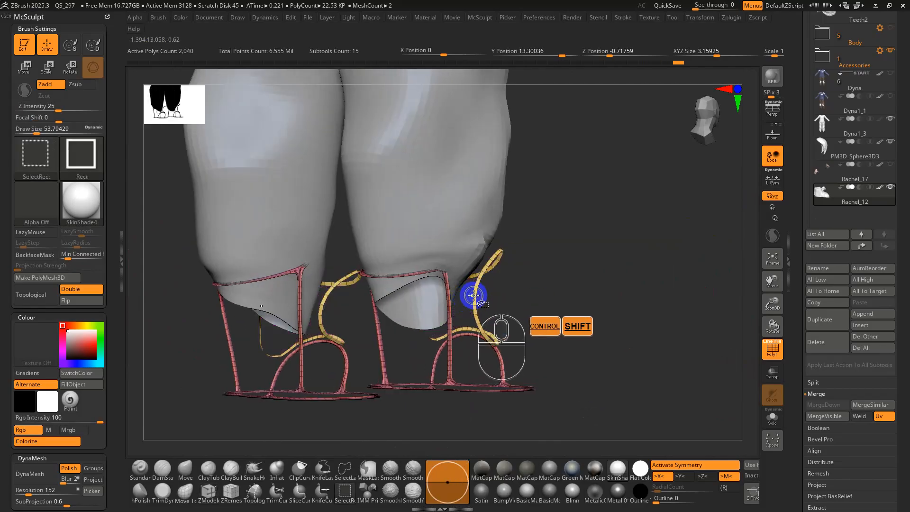
pyautogui.keyDown('ctrl'); pyautogui.keyDown('shift'); pyautogui.click(476, 296); pyautogui.keyUp('shift'); pyautogui.keyUp('ctrl')
pyautogui.keyDown('ctrl'); pyautogui.keyDown('shift'); pyautogui.moveTo(482, 261); pyautogui.dragTo(494, 268, button='right'); pyautogui.keyUp('shift'); pyautogui.keyUp('ctrl')
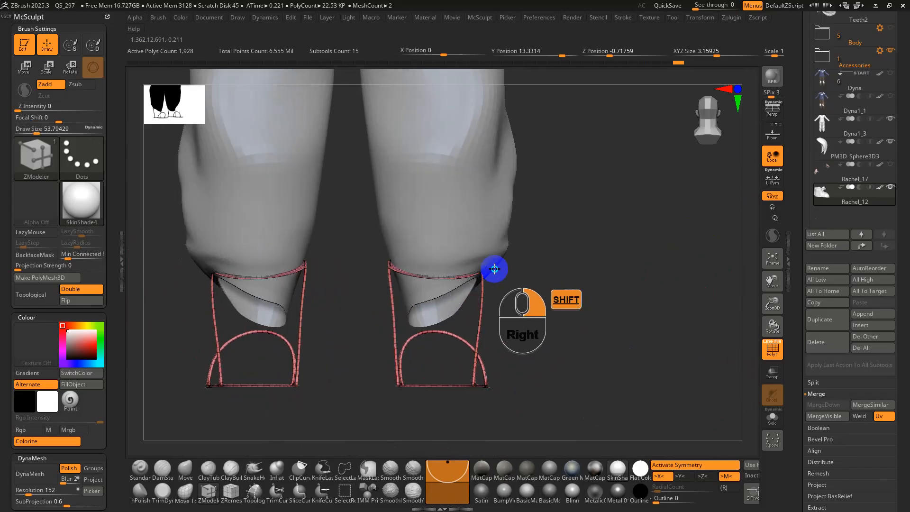
# - Try to hide the upper trim strips of both boots with a rectangular selection
pyautogui.keyDown('ctrl'); pyautogui.keyDown('alt'); pyautogui.keyDown('shift'); pyautogui.moveTo(609, 236); pyautogui.dragTo(141, 379); pyautogui.keyUp('shift'); pyautogui.keyUp('alt'); pyautogui.keyUp('ctrl')
pyautogui.keyDown('alt'); pyautogui.moveTo(406, 374); pyautogui.dragTo(532, 87, button='right'); pyautogui.keyUp('alt')
pyautogui.moveTo(551, 198); pyautogui.dragTo(479, 203, button='right')
pyautogui.keyDown('alt'); pyautogui.moveTo(522, 150); pyautogui.dragTo(558, 223, button='right'); pyautogui.keyUp('alt')
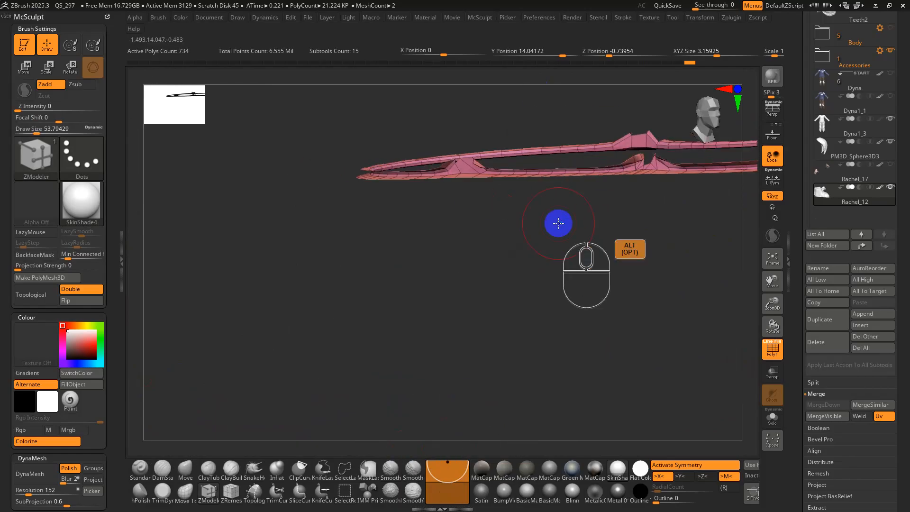
pyautogui.keyDown('shift'); pyautogui.moveTo(631, 165); pyautogui.dragTo(585, 270, button='right'); pyautogui.keyUp('shift')
pyautogui.hotkey('ctrl', 'z')
# - Hide the upright and ankle trim strips, keeping only the strips that run around the soles
pyautogui.keyDown('alt'); pyautogui.moveTo(578, 310); pyautogui.dragTo(516, 364, button='right'); pyautogui.keyUp('alt')
pyautogui.keyDown('ctrl'); pyautogui.keyDown('alt'); pyautogui.keyDown('shift'); pyautogui.moveTo(354, 168); pyautogui.dragTo(654, 336); pyautogui.keyUp('shift'); pyautogui.keyUp('alt'); pyautogui.keyUp('ctrl')
pyautogui.keyDown('alt'); pyautogui.moveTo(595, 304); pyautogui.dragTo(256, 146, button='right'); pyautogui.keyUp('alt')
pyautogui.keyDown('ctrl'); pyautogui.keyDown('alt'); pyautogui.keyDown('shift'); pyautogui.moveTo(257, 146); pyautogui.dragTo(427, 177); pyautogui.keyUp('shift'); pyautogui.keyUp('alt'); pyautogui.keyUp('ctrl')
pyautogui.keyDown('alt'); pyautogui.moveTo(426, 176); pyautogui.dragTo(574, 235, button='right'); pyautogui.keyUp('alt')
pyautogui.moveTo(492, 234); pyautogui.dragTo(477, 280, button='right')
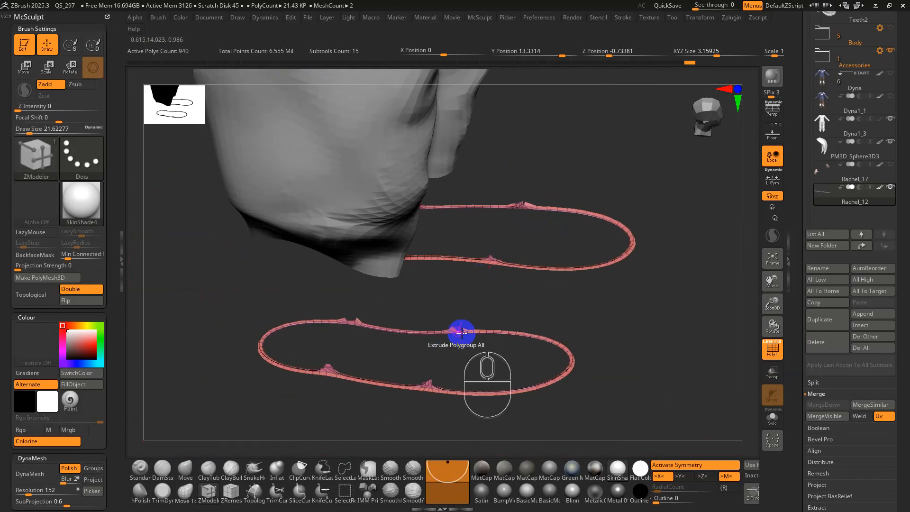
# - Isolate the trim faces bordering the soles, give them their own polygroups and unhide the whole boots
pyautogui.keyDown('alt'); pyautogui.moveTo(461, 331); pyautogui.dragTo(529, 287, button='right'); pyautogui.keyUp('alt')
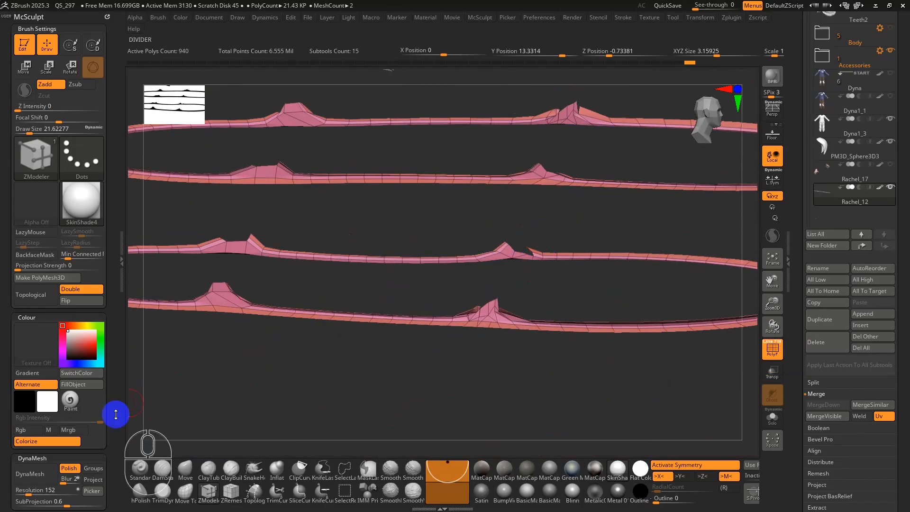
pyautogui.moveTo(110, 455); pyautogui.dragTo(104, 355)
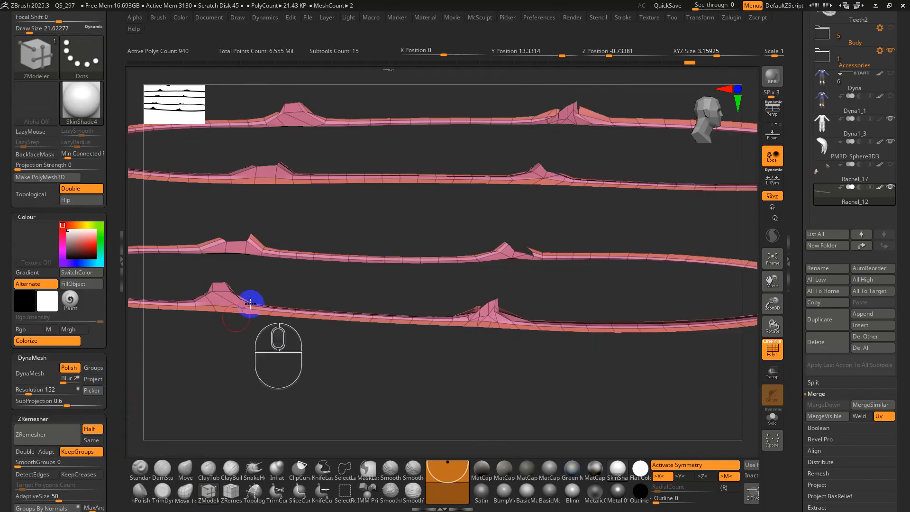
pyautogui.keyDown('ctrl'); pyautogui.keyDown('shift'); pyautogui.click(216, 291); pyautogui.keyUp('shift'); pyautogui.keyUp('ctrl')
pyautogui.press('z')
pyautogui.moveTo(382, 363)
pyautogui.keyDown('alt'); pyautogui.mouseDown(button='right')
pyautogui.moveTo(349, 309)
pyautogui.moveTo(198, 369)
pyautogui.mouseUp(button='right'); pyautogui.keyUp('alt')
pyautogui.moveTo(115, 460); pyautogui.dragTo(112, 374)
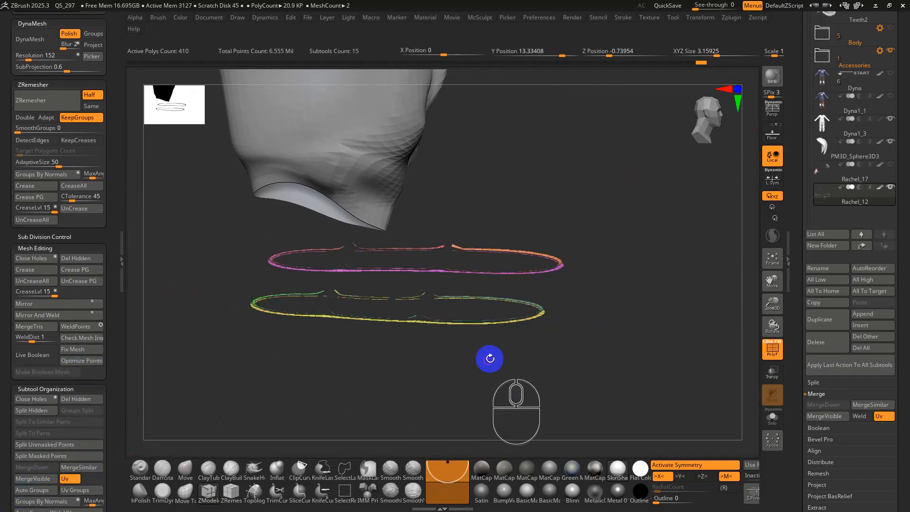
pyautogui.keyDown('ctrl'); pyautogui.keyDown('shift'); pyautogui.click(489, 359); pyautogui.keyUp('shift'); pyautogui.keyUp('ctrl')
pyautogui.keyDown('alt'); pyautogui.moveTo(468, 319); pyautogui.dragTo(459, 382, button='right'); pyautogui.keyUp('alt')
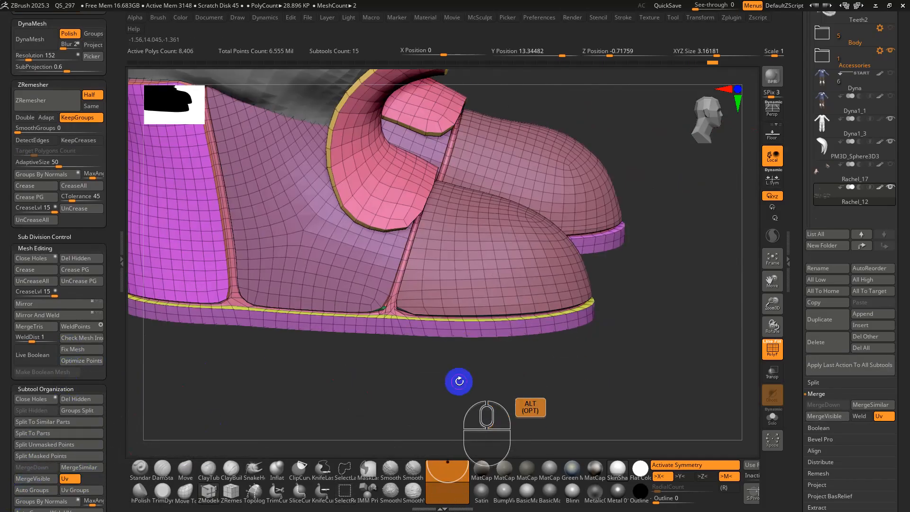
# - Isolate the junction faces where the upright trim strips meet the soles, give them their own polygroups and unhide the whole boots
pyautogui.keyDown('ctrl'); pyautogui.keyDown('shift'); pyautogui.click(393, 308); pyautogui.keyUp('shift'); pyautogui.keyUp('ctrl')
pyautogui.moveTo(394, 309); pyautogui.dragTo(454, 233, button='right')
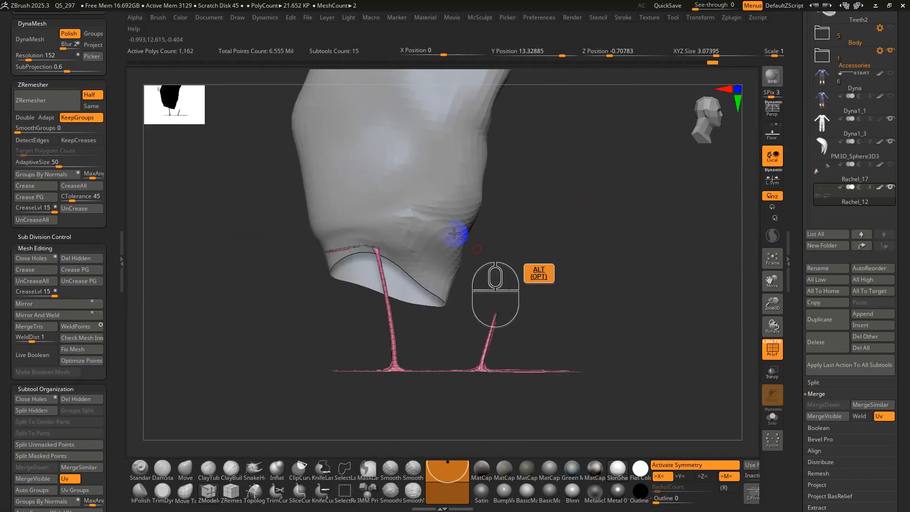
pyautogui.keyDown('ctrl'); pyautogui.keyDown('shift'); pyautogui.moveTo(258, 209); pyautogui.dragTo(605, 364); pyautogui.keyUp('shift'); pyautogui.keyUp('ctrl')
pyautogui.press('w')
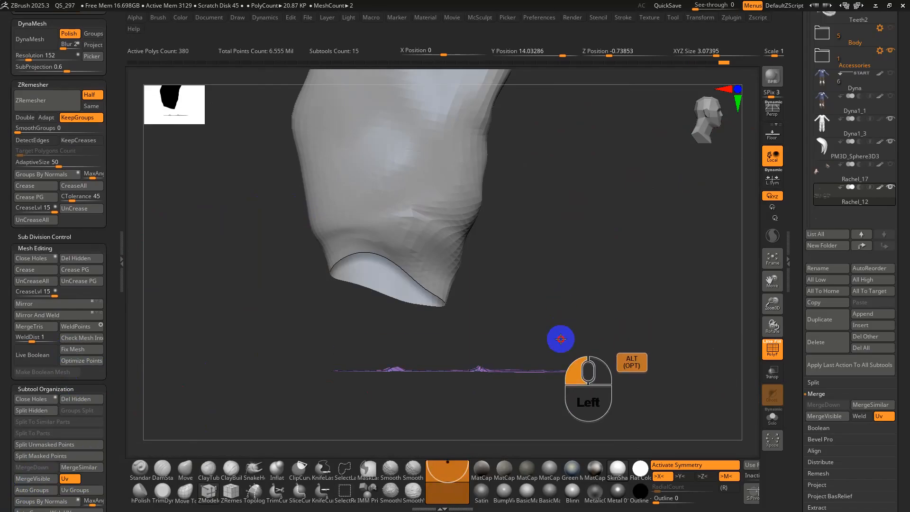
pyautogui.keyDown('alt'); pyautogui.moveTo(560, 339); pyautogui.dragTo(560, 356); pyautogui.keyUp('alt')
pyautogui.keyDown('shift'); pyautogui.moveTo(632, 299); pyautogui.dragTo(446, 428); pyautogui.keyUp('shift')
pyautogui.keyDown('ctrl'); pyautogui.keyDown('shift'); pyautogui.click(594, 351); pyautogui.keyUp('shift'); pyautogui.keyUp('ctrl')
pyautogui.keyDown('alt'); pyautogui.moveTo(593, 361); pyautogui.dragTo(586, 308, button='right'); pyautogui.keyUp('alt')
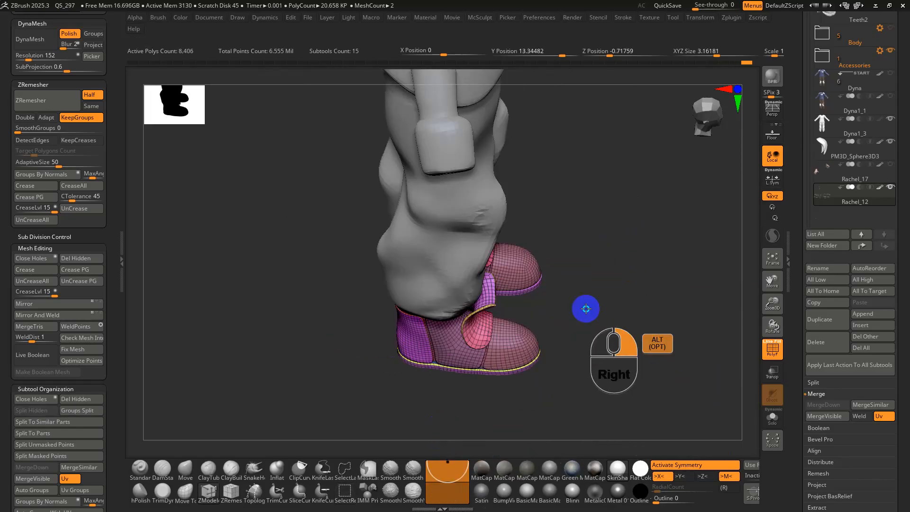
# - Unwrap the boots with UV Master using Symmetry and Polygroups, flatten the UVs and show the flattened layout alone
pyautogui.moveTo(602, 318); pyautogui.dragTo(663, 138)
pyautogui.click(730, 18)
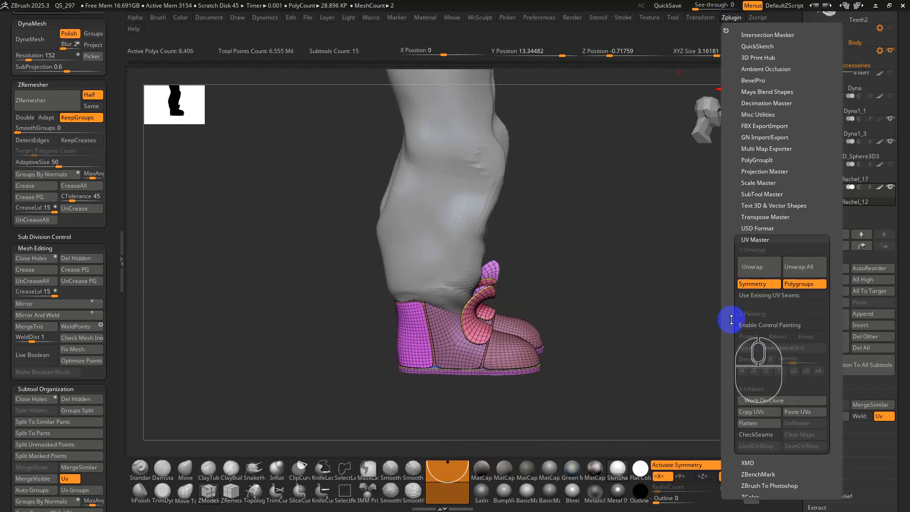
pyautogui.click(748, 266)
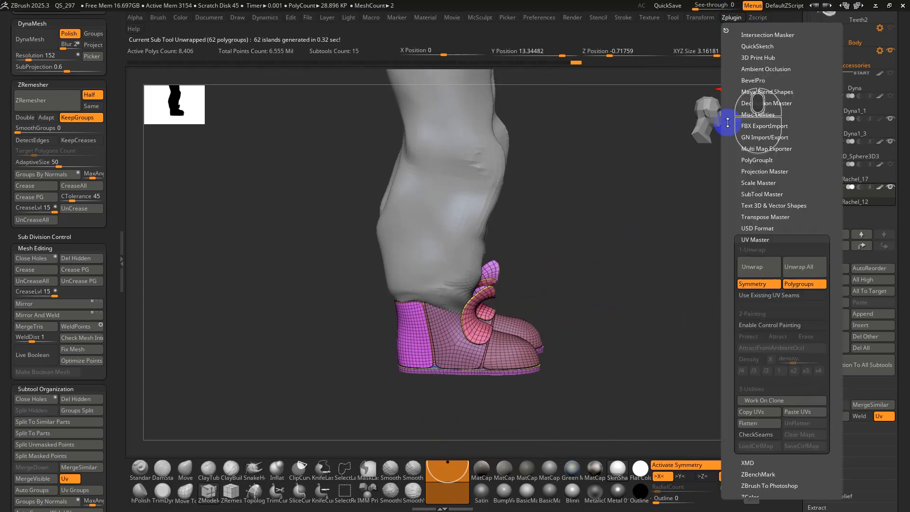
pyautogui.click(751, 423)
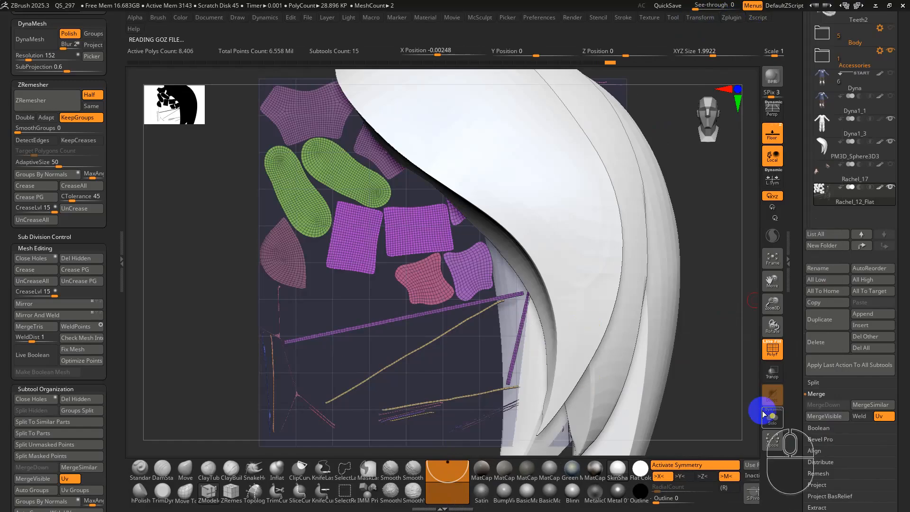
pyautogui.click(773, 417)
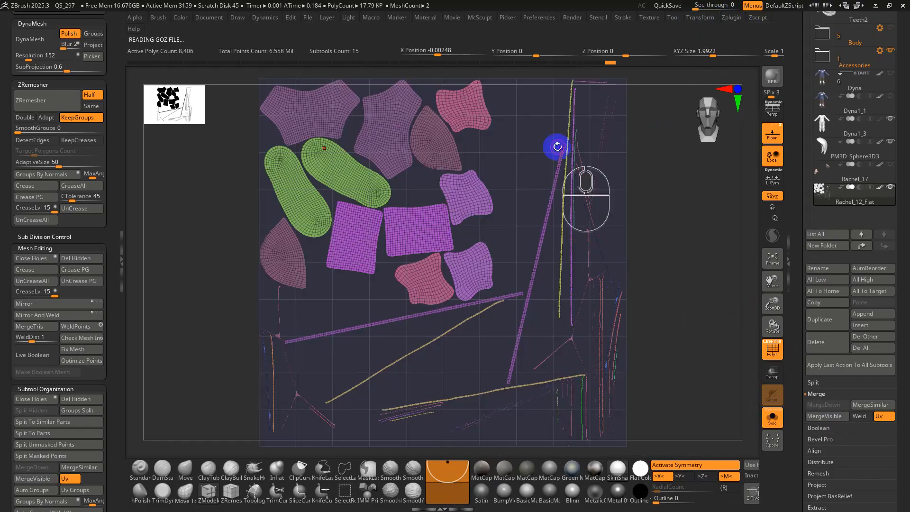
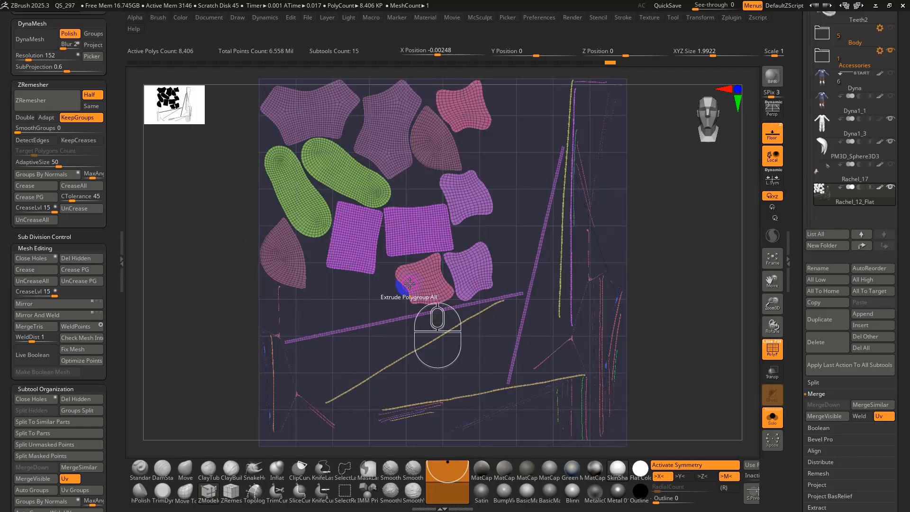
# - Examine the long UV islands of the soles' side bands by isolating them in the flattened layout
pyautogui.keyDown('ctrl'); pyautogui.keyDown('shift'); pyautogui.click(543, 233); pyautogui.keyUp('shift'); pyautogui.keyUp('ctrl')
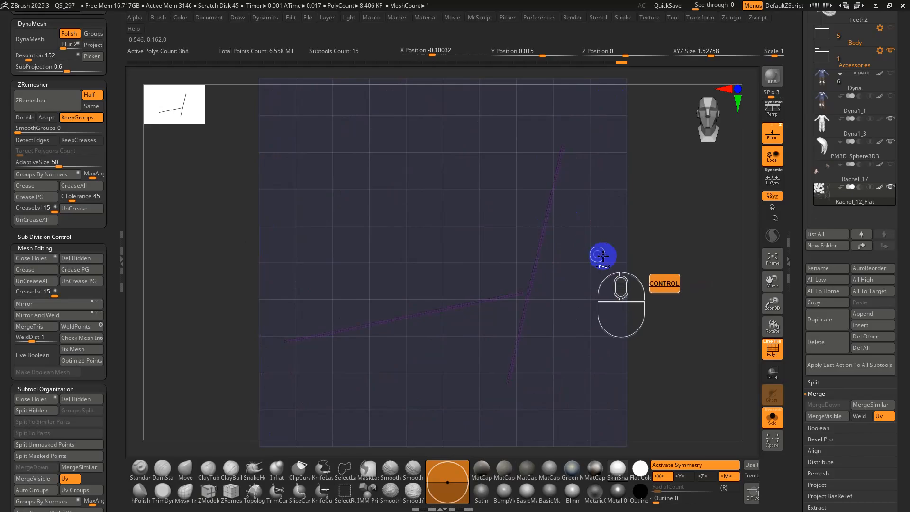
pyautogui.keyDown('ctrl'); pyautogui.keyDown('shift'); pyautogui.click(569, 294); pyautogui.keyUp('shift'); pyautogui.keyUp('ctrl')
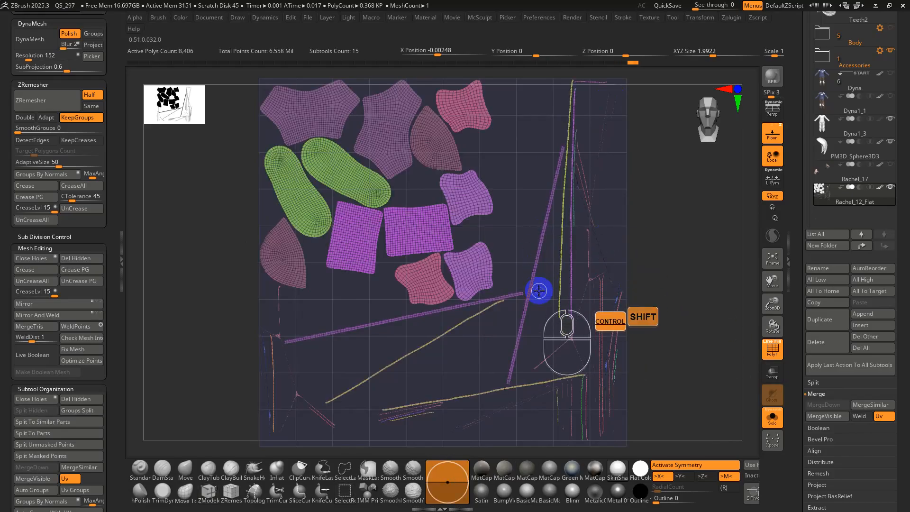
pyautogui.keyDown('ctrl'); pyautogui.keyDown('shift'); pyautogui.click(534, 269); pyautogui.keyUp('shift'); pyautogui.keyUp('ctrl')
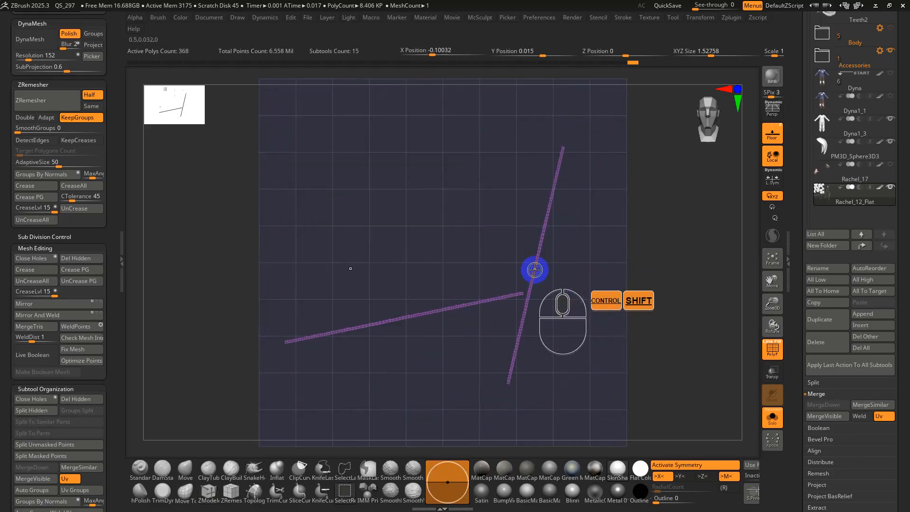
pyautogui.keyDown('ctrl'); pyautogui.keyDown('shift'); pyautogui.click(547, 279); pyautogui.keyUp('shift'); pyautogui.keyUp('ctrl')
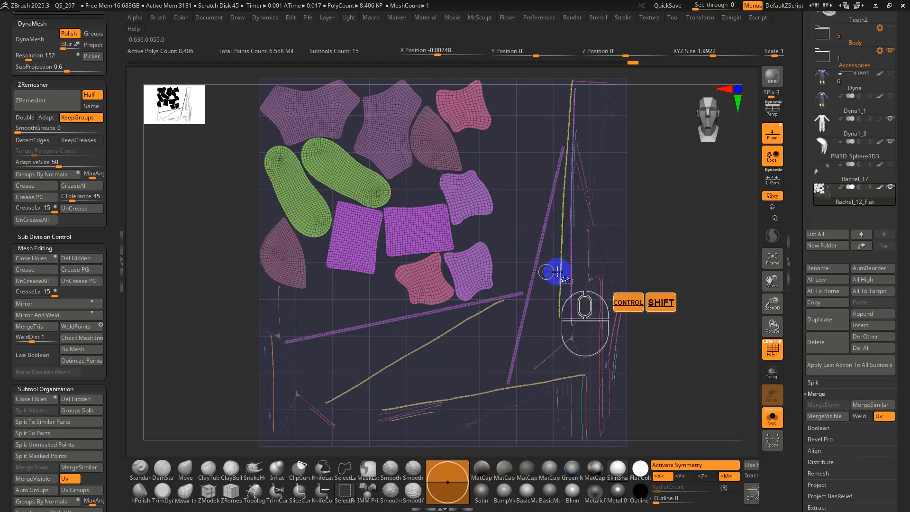
pyautogui.keyDown('ctrl'); pyautogui.keyDown('shift'); pyautogui.click(534, 279); pyautogui.keyUp('shift'); pyautogui.keyUp('ctrl')
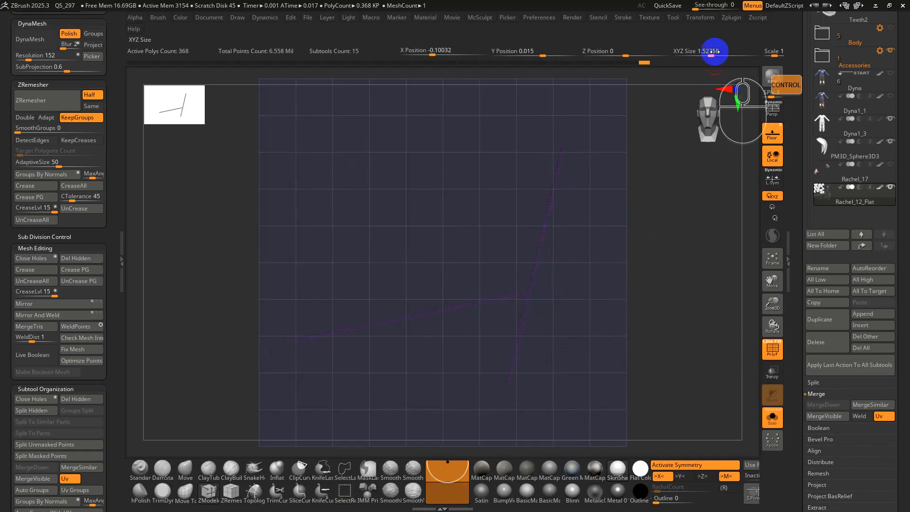
# - Unflatten the boots back to 3D, frame them and turn off the polygroup wireframe
pyautogui.click(732, 18)
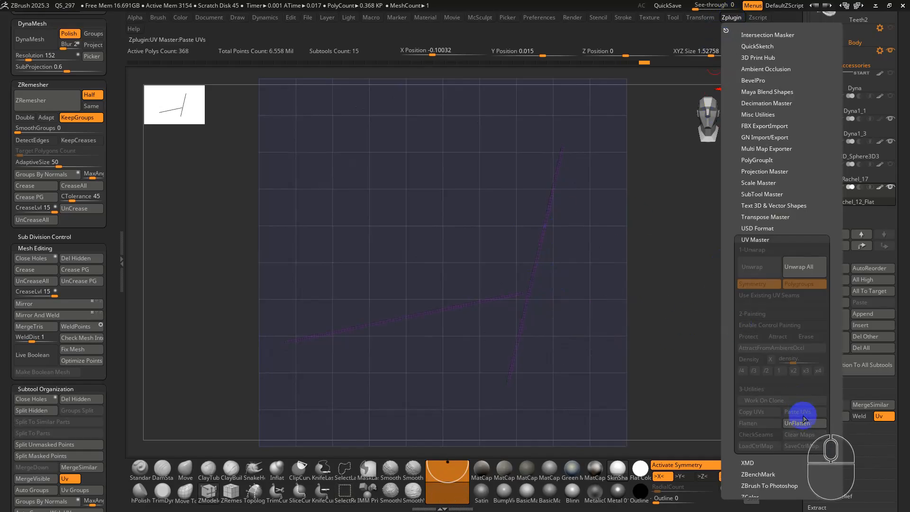
pyautogui.click(805, 423)
pyautogui.press('f')
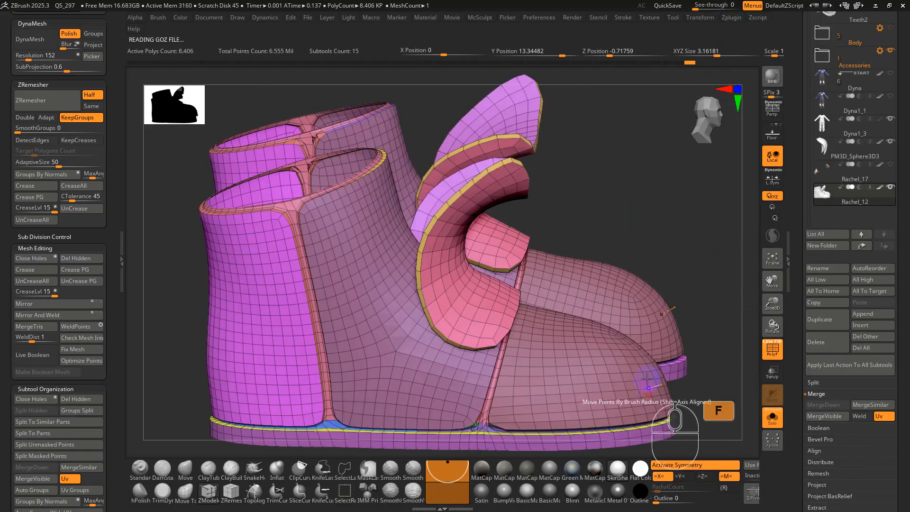
pyautogui.hotkey('shift', 'f')
pyautogui.keyDown('ctrl'); pyautogui.click(662, 209); pyautogui.keyUp('ctrl')
pyautogui.moveTo(662, 209)
pyautogui.mouseDown()
pyautogui.moveTo(667, 204)
pyautogui.moveTo(677, 217)
pyautogui.moveTo(668, 221)
pyautogui.mouseUp()
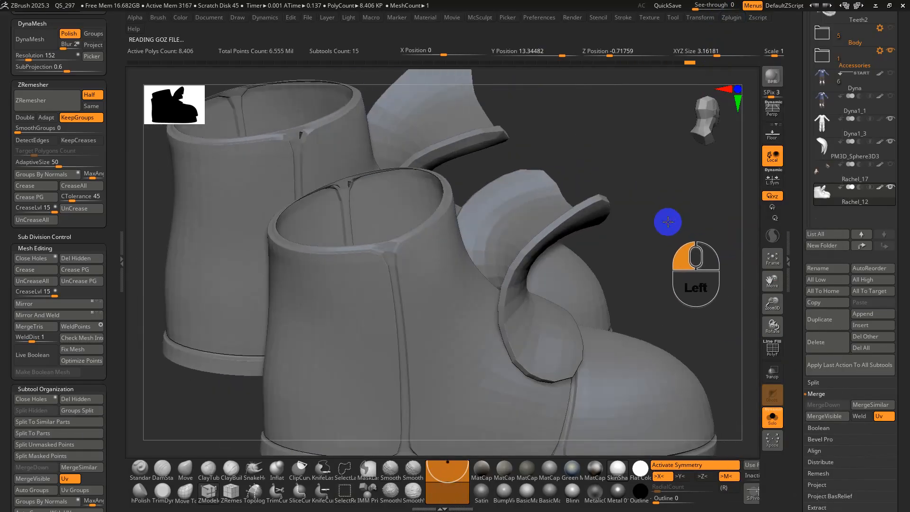
# - Apply the Flat Color material to the boots and turn the polygroup wireframe display back on
pyautogui.click(636, 472)
pyautogui.keyDown('alt'); pyautogui.moveTo(653, 296); pyautogui.dragTo(611, 237, button='right'); pyautogui.keyUp('alt')
pyautogui.keyDown('ctrl'); pyautogui.moveTo(612, 237); pyautogui.dragTo(640, 219); pyautogui.keyUp('ctrl')
pyautogui.keyDown('shift'); pyautogui.moveTo(632, 297); pyautogui.dragTo(605, 329, button='right'); pyautogui.keyUp('shift')
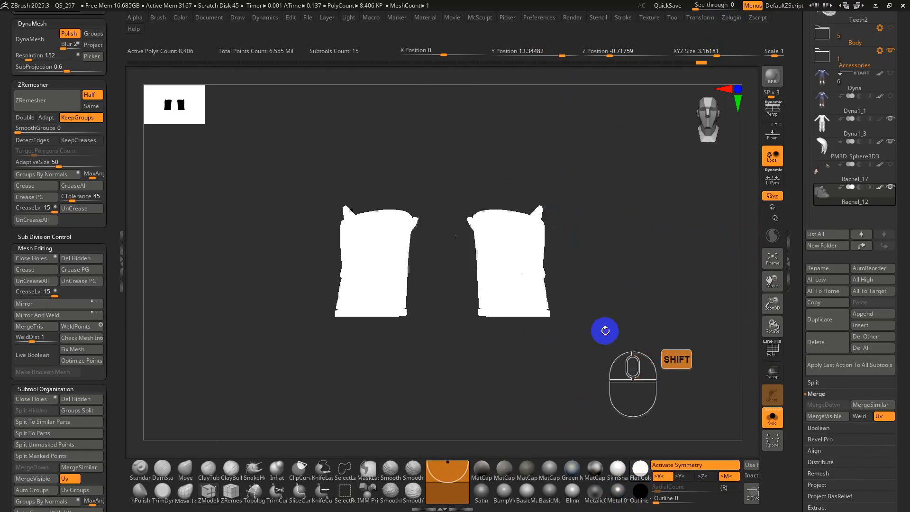
pyautogui.hotkey('shift', 'f')
# - Isolate the sole's side band, give its heel half a separate polygroup and unhide the whole boots
pyautogui.moveTo(602, 287); pyautogui.dragTo(598, 381, button='right')
pyautogui.keyDown('alt'); pyautogui.moveTo(668, 336); pyautogui.dragTo(532, 270, button='right'); pyautogui.keyUp('alt')
pyautogui.keyDown('ctrl'); pyautogui.keyDown('shift'); pyautogui.click(502, 317); pyautogui.keyUp('shift'); pyautogui.keyUp('ctrl')
pyautogui.moveTo(501, 316); pyautogui.dragTo(589, 300, button='right')
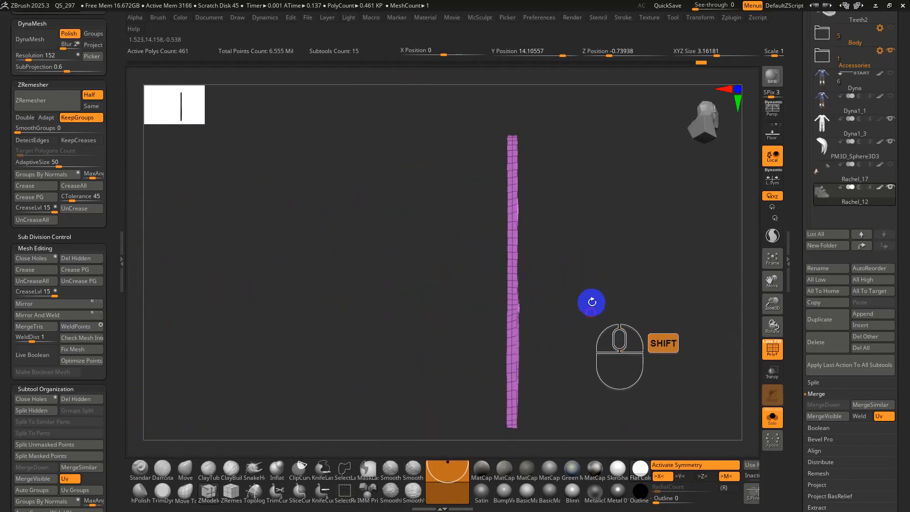
pyautogui.keyDown('ctrl'); pyautogui.keyDown('alt'); pyautogui.keyDown('shift'); pyautogui.moveTo(581, 274); pyautogui.dragTo(441, 453); pyautogui.keyUp('shift'); pyautogui.keyUp('alt'); pyautogui.keyUp('ctrl')
pyautogui.hotkey('ctrl', 'w')
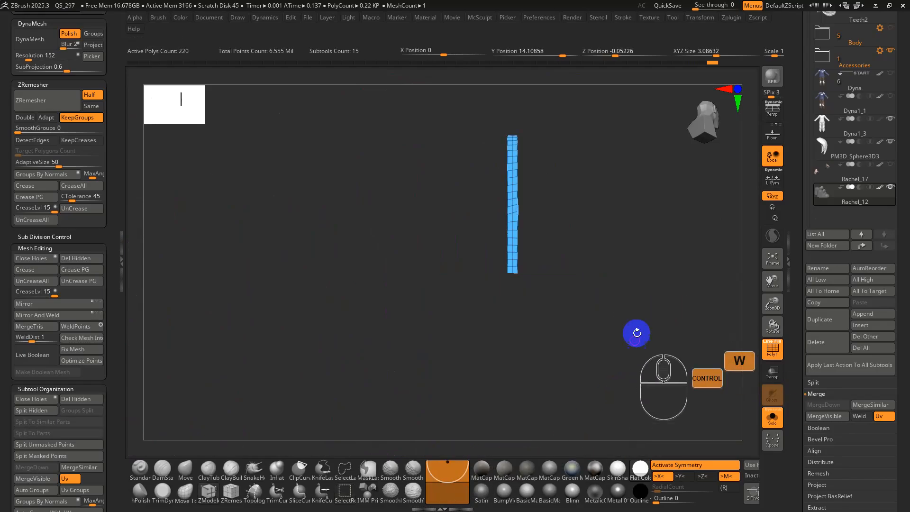
pyautogui.moveTo(635, 331); pyautogui.dragTo(432, 218)
pyautogui.keyDown('ctrl'); pyautogui.keyDown('shift'); pyautogui.click(601, 283); pyautogui.keyUp('shift'); pyautogui.keyUp('ctrl')
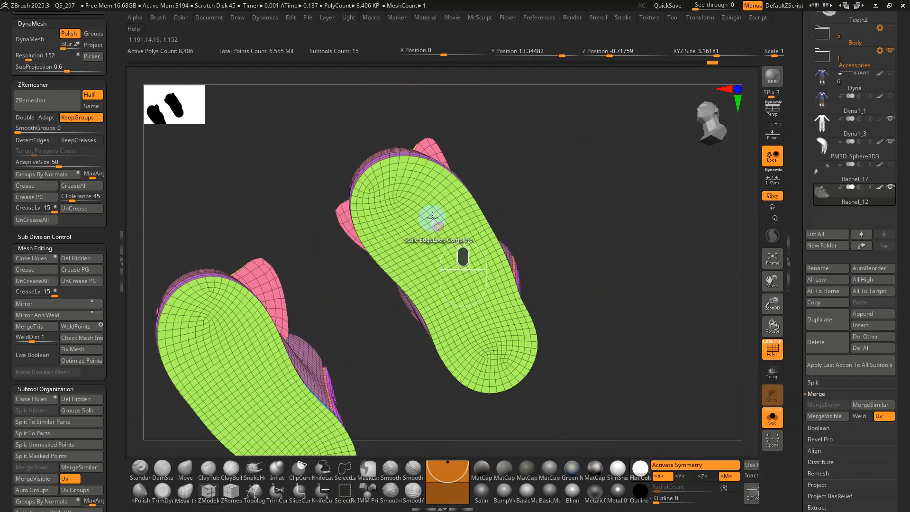
# - Try to isolate the boots' upright and ankle trim strips and hide the faces around the upper rear junctions
pyautogui.moveTo(550, 229); pyautogui.dragTo(540, 331, button='right')
pyautogui.keyDown('alt'); pyautogui.moveTo(508, 250); pyautogui.dragTo(476, 128, button='right'); pyautogui.keyUp('alt')
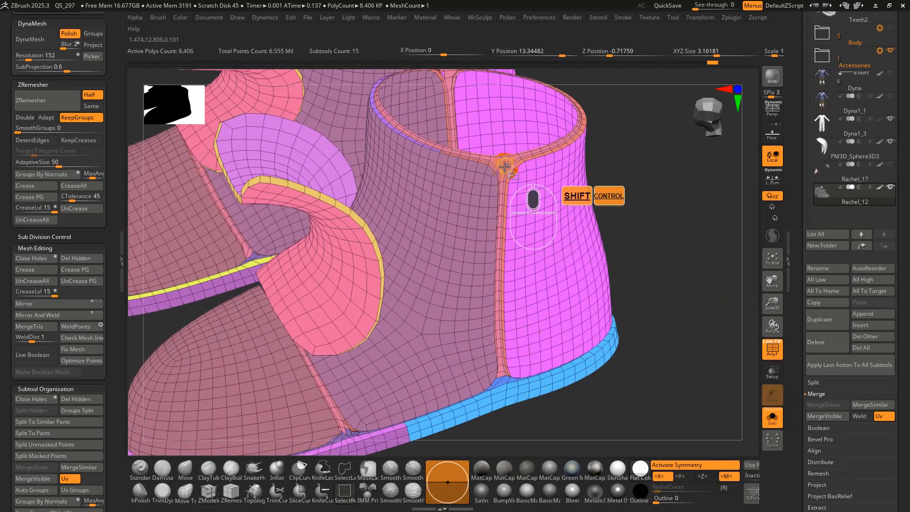
pyautogui.keyDown('ctrl'); pyautogui.keyDown('shift'); pyautogui.click(502, 163); pyautogui.keyUp('shift'); pyautogui.keyUp('ctrl')
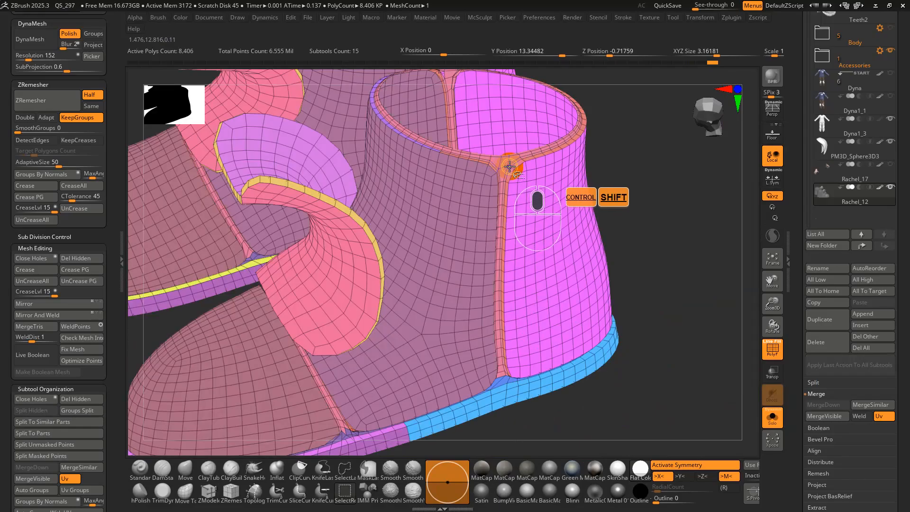
pyautogui.keyDown('ctrl'); pyautogui.keyDown('shift'); pyautogui.click(510, 165); pyautogui.keyUp('shift'); pyautogui.keyUp('ctrl')
pyautogui.moveTo(512, 177); pyautogui.dragTo(534, 174, button='right')
pyautogui.moveTo(473, 240); pyautogui.dragTo(498, 262, button='right')
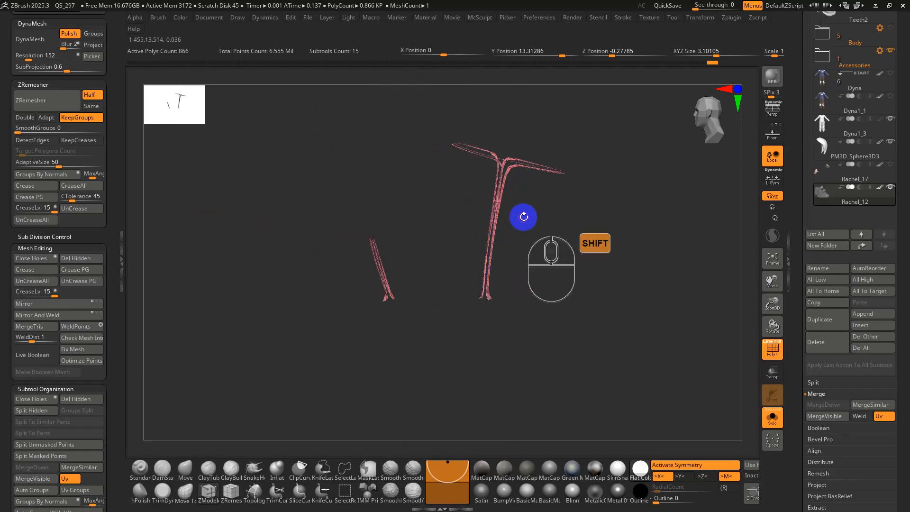
pyautogui.keyDown('shift'); pyautogui.rightClick(528, 204); pyautogui.keyUp('shift')
pyautogui.keyDown('shift'); pyautogui.moveTo(622, 199); pyautogui.dragTo(436, 365); pyautogui.keyUp('shift')
pyautogui.keyDown('ctrl'); pyautogui.moveTo(473, 317); pyautogui.dragTo(523, 307, button='right'); pyautogui.keyUp('ctrl')
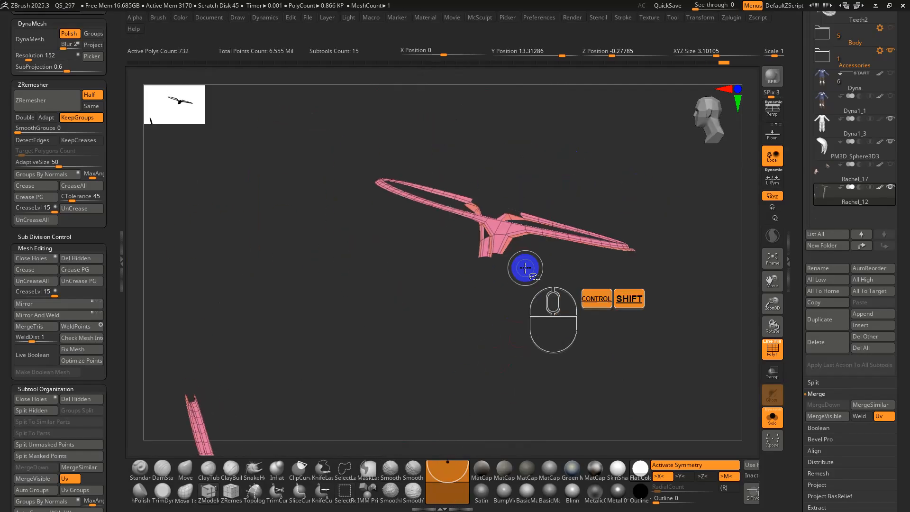
pyautogui.keyDown('ctrl'); pyautogui.keyDown('alt'); pyautogui.keyDown('shift'); pyautogui.moveTo(524, 248); pyautogui.dragTo(427, 282); pyautogui.keyUp('shift'); pyautogui.keyUp('alt'); pyautogui.keyUp('ctrl')
pyautogui.moveTo(477, 266); pyautogui.dragTo(491, 382, button='right')
# - Undo the last trim visibility changes to bring back the whole boots
pyautogui.hotkey('ctrl', 'z')
pyautogui.hotkey('ctrl', 'z')
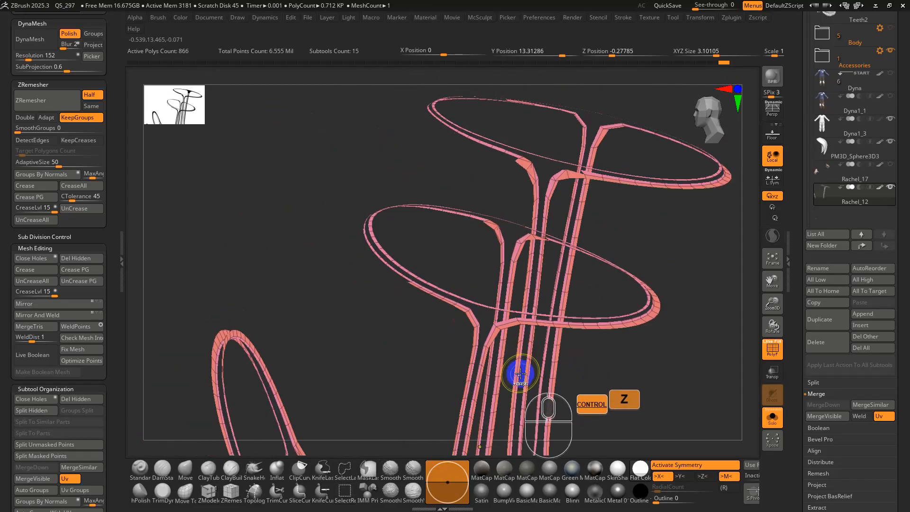
pyautogui.hotkey('ctrl', 'z')
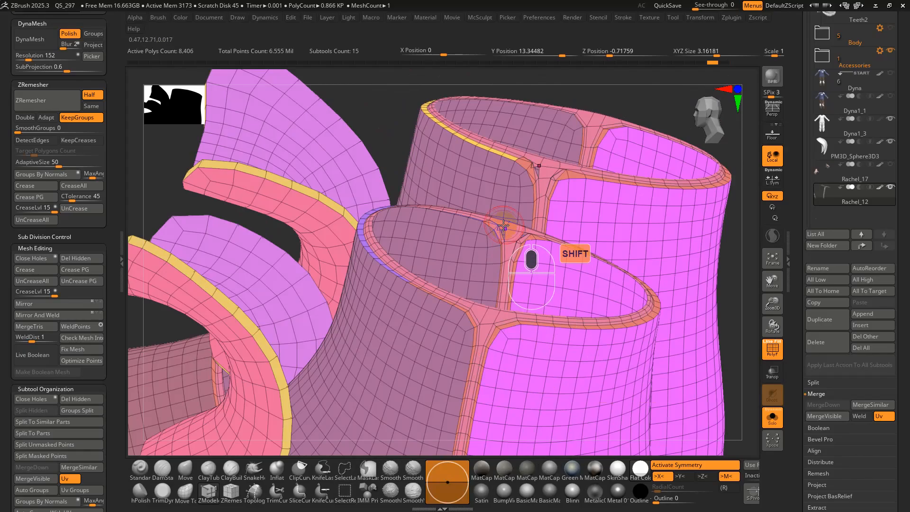
# - Hide the heel panels, side panels and tongue flaps of both boots
pyautogui.keyDown('alt'); pyautogui.moveTo(530, 285); pyautogui.dragTo(507, 148, button='right'); pyautogui.keyUp('alt')
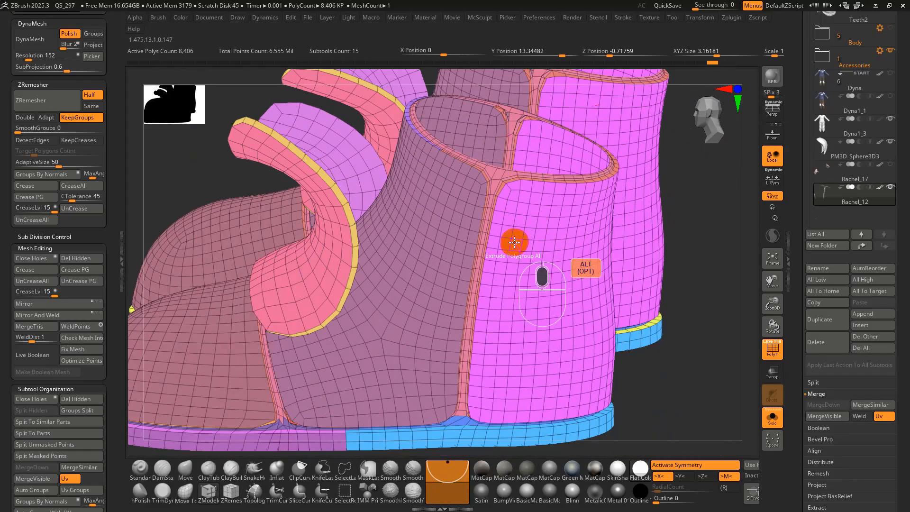
pyautogui.keyDown('ctrl'); pyautogui.keyDown('shift'); pyautogui.click(518, 227); pyautogui.keyUp('shift'); pyautogui.keyUp('ctrl')
pyautogui.keyDown('ctrl'); pyautogui.keyDown('shift'); pyautogui.click(515, 228); pyautogui.keyUp('shift'); pyautogui.keyUp('ctrl')
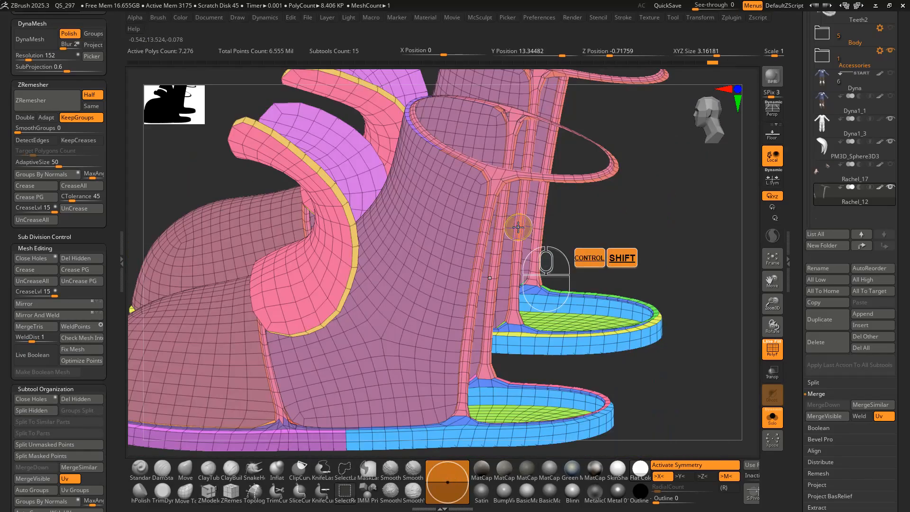
pyautogui.keyDown('ctrl'); pyautogui.keyDown('shift'); pyautogui.click(433, 221); pyautogui.keyUp('shift'); pyautogui.keyUp('ctrl')
pyautogui.keyDown('shift'); pyautogui.moveTo(403, 227); pyautogui.dragTo(362, 148, button='right'); pyautogui.keyUp('shift')
pyautogui.keyDown('ctrl'); pyautogui.keyDown('shift'); pyautogui.click(384, 184); pyautogui.keyUp('shift'); pyautogui.keyUp('ctrl')
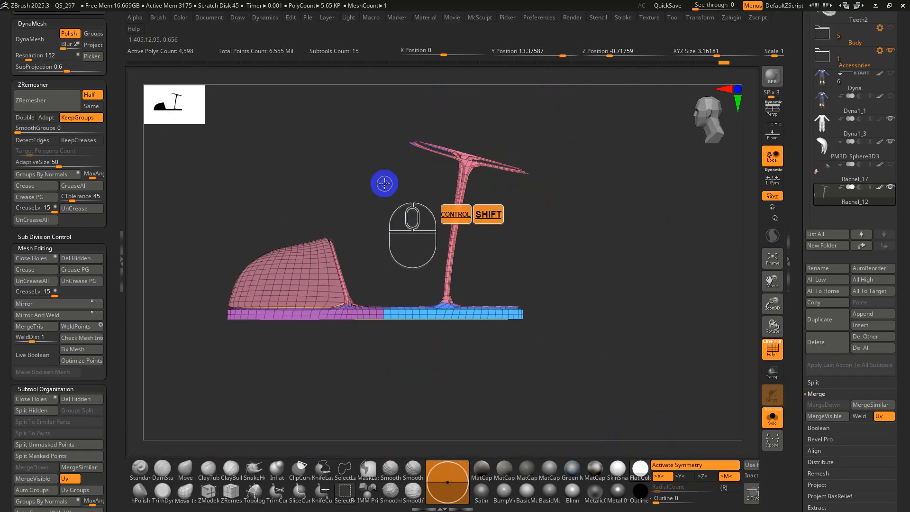
# - Hide the toe caps, the front upright trim strips and the front part of the soles
pyautogui.keyDown('ctrl'); pyautogui.keyDown('alt'); pyautogui.keyDown('shift'); pyautogui.moveTo(338, 177); pyautogui.dragTo(165, 334); pyautogui.keyUp('shift'); pyautogui.keyUp('alt'); pyautogui.keyUp('ctrl')
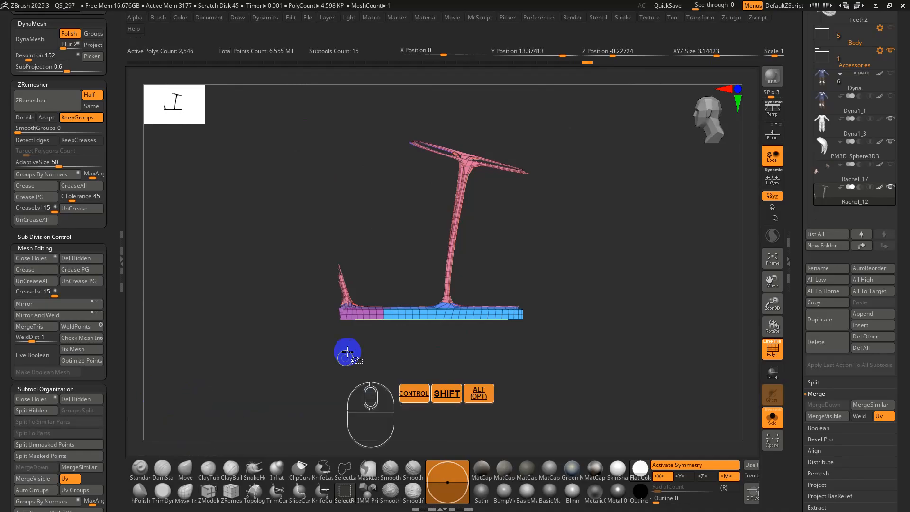
pyautogui.keyDown('ctrl'); pyautogui.keyDown('shift'); pyautogui.click(362, 314); pyautogui.keyUp('shift'); pyautogui.keyUp('ctrl')
pyautogui.keyDown('ctrl'); pyautogui.keyDown('alt'); pyautogui.keyDown('shift'); pyautogui.moveTo(351, 252); pyautogui.dragTo(254, 334); pyautogui.keyUp('shift'); pyautogui.keyUp('alt'); pyautogui.keyUp('ctrl')
pyautogui.keyDown('ctrl'); pyautogui.keyDown('alt'); pyautogui.keyDown('shift'); pyautogui.moveTo(411, 271); pyautogui.dragTo(190, 402); pyautogui.keyUp('shift'); pyautogui.keyUp('alt'); pyautogui.keyUp('ctrl')
# - Hide the rear sole side walls and the remaining flat outer sole pieces of both boots
pyautogui.keyDown('ctrl'); pyautogui.keyDown('shift'); pyautogui.click(444, 314); pyautogui.keyUp('shift'); pyautogui.keyUp('ctrl')
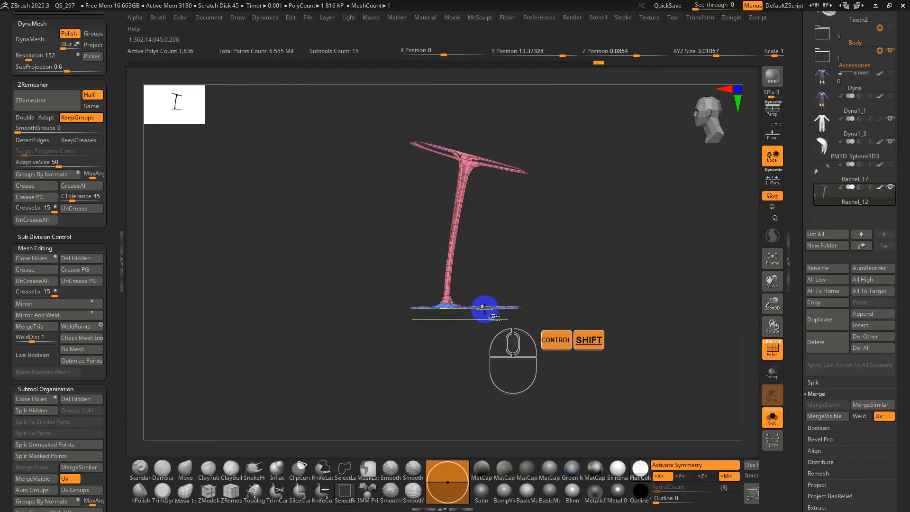
pyautogui.keyDown('ctrl'); pyautogui.keyDown('shift'); pyautogui.click(485, 308); pyautogui.keyUp('shift'); pyautogui.keyUp('ctrl')
pyautogui.keyDown('alt'); pyautogui.moveTo(528, 321); pyautogui.dragTo(522, 380); pyautogui.keyUp('alt')
pyautogui.keyDown('ctrl'); pyautogui.keyDown('shift'); pyautogui.click(528, 308); pyautogui.keyUp('shift'); pyautogui.keyUp('ctrl')
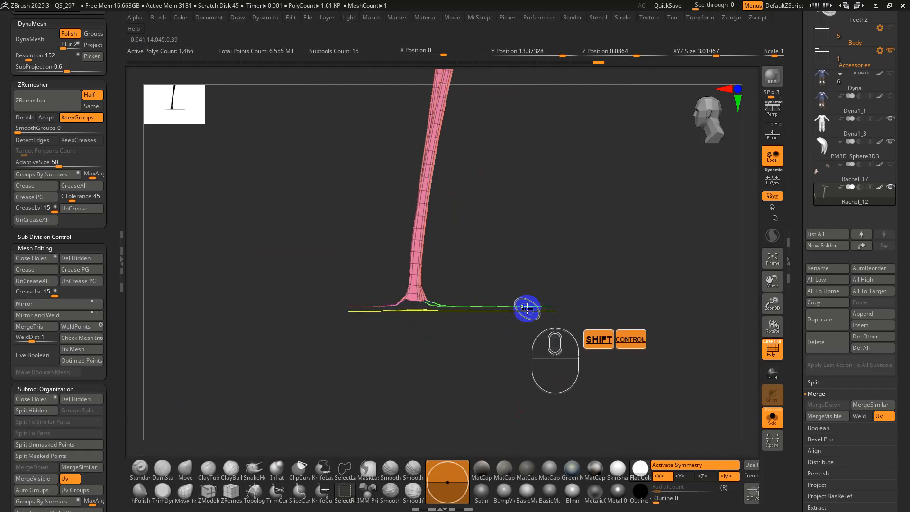
pyautogui.keyDown('ctrl'); pyautogui.keyDown('shift'); pyautogui.click(378, 311); pyautogui.keyUp('shift'); pyautogui.keyUp('ctrl')
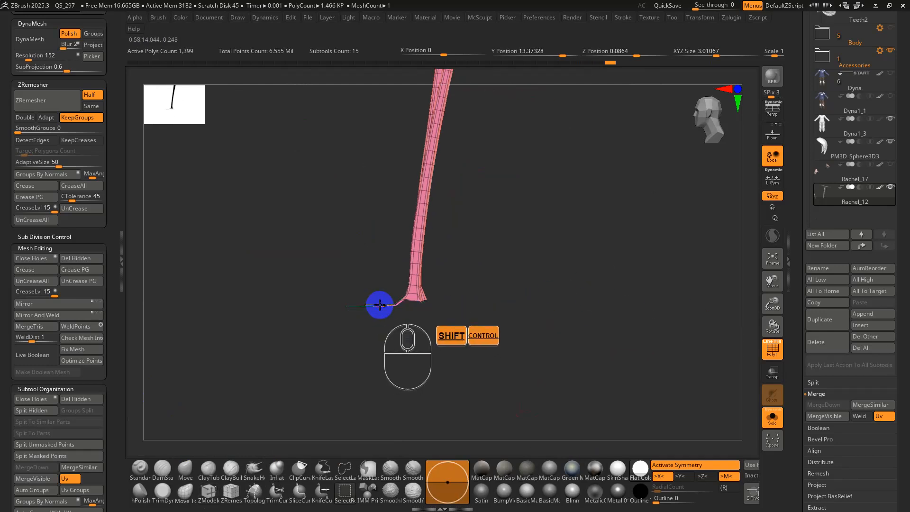
# - Hide the insoles and the thin leftover strips at the base of the upright trim on both boots
pyautogui.moveTo(372, 309); pyautogui.dragTo(375, 373, button='right')
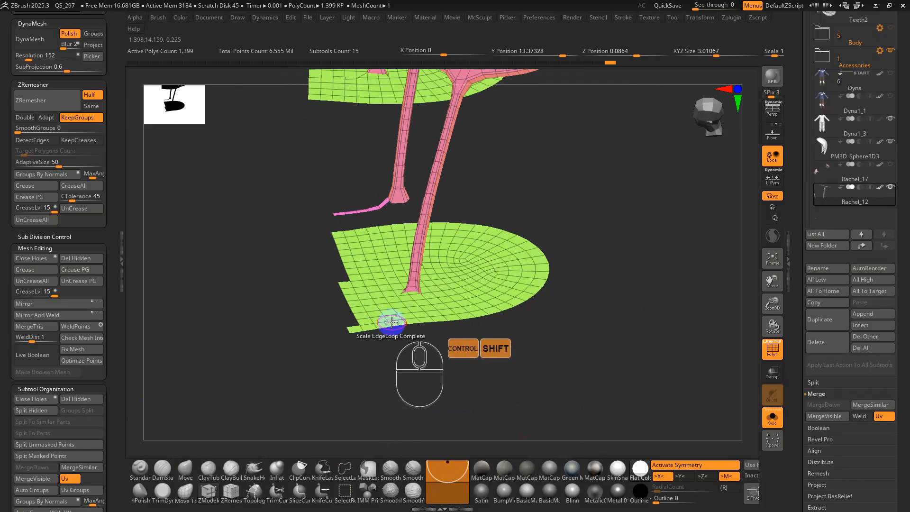
pyautogui.keyDown('ctrl'); pyautogui.keyDown('shift'); pyautogui.click(387, 315); pyautogui.keyUp('shift'); pyautogui.keyUp('ctrl')
pyautogui.moveTo(448, 262); pyautogui.dragTo(357, 195, button='right')
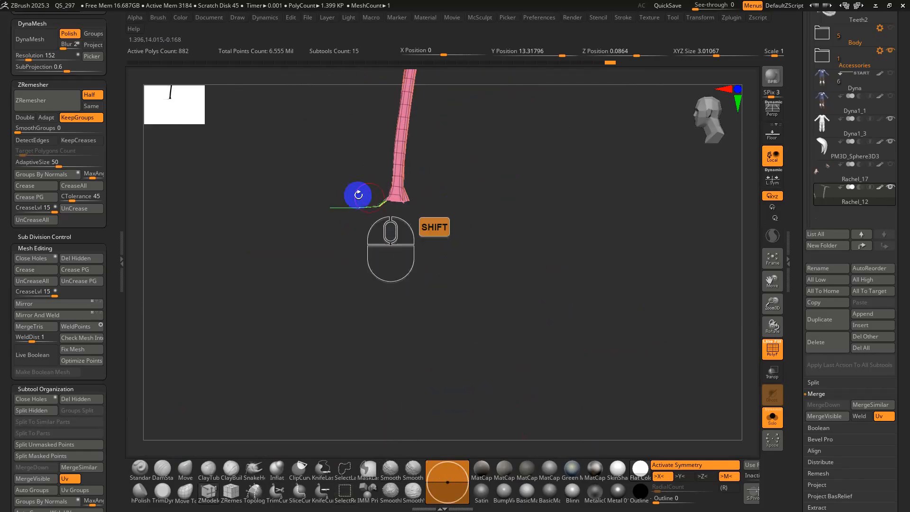
pyautogui.keyDown('ctrl'); pyautogui.keyDown('shift'); pyautogui.moveTo(347, 206); pyautogui.dragTo(351, 208); pyautogui.keyUp('shift'); pyautogui.keyUp('ctrl')
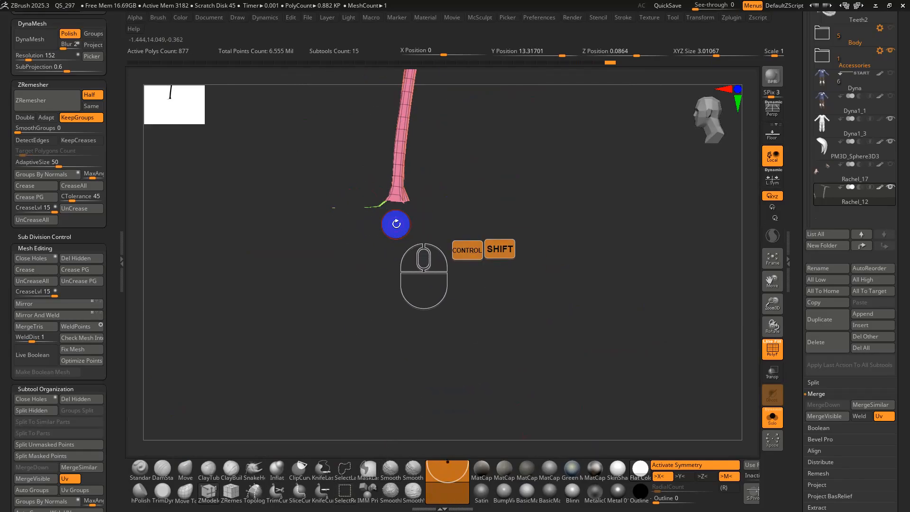
pyautogui.keyDown('ctrl'); pyautogui.keyDown('shift'); pyautogui.click(377, 207); pyautogui.keyUp('shift'); pyautogui.keyUp('ctrl')
# - Hide the long upright trim strips and cut away the leftover junction stubs beneath the ankle trim rings
pyautogui.keyDown('alt'); pyautogui.moveTo(335, 209); pyautogui.dragTo(403, 309, button='right'); pyautogui.keyUp('alt')
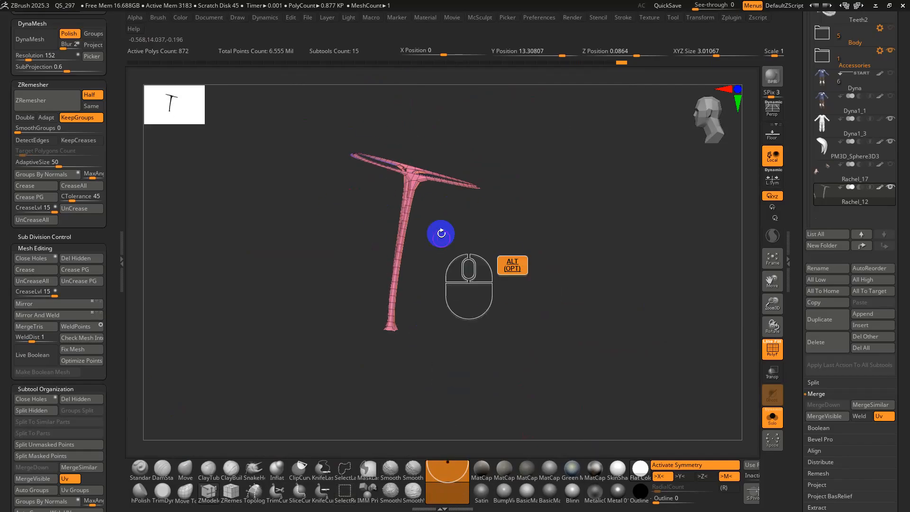
pyautogui.keyDown('ctrl'); pyautogui.keyDown('alt'); pyautogui.keyDown('shift'); pyautogui.moveTo(431, 195); pyautogui.dragTo(303, 412); pyautogui.keyUp('shift'); pyautogui.keyUp('alt'); pyautogui.keyUp('ctrl')
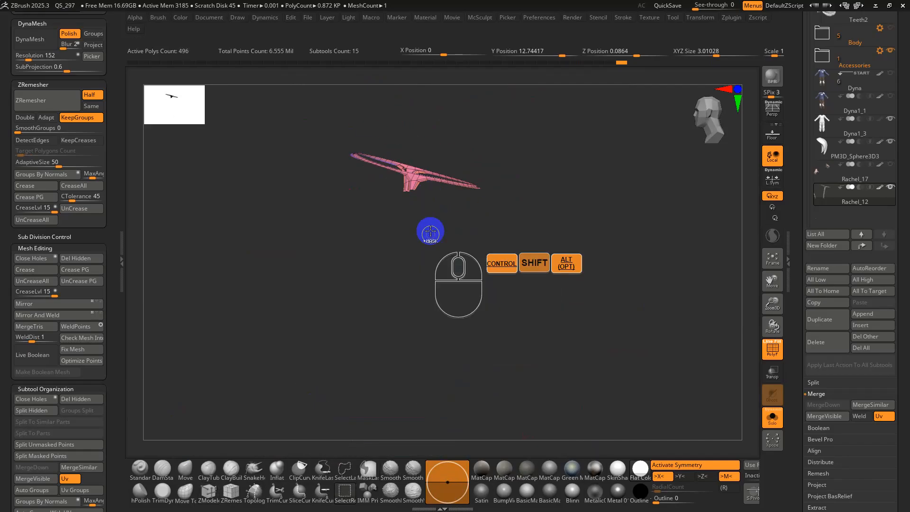
pyautogui.press('f')
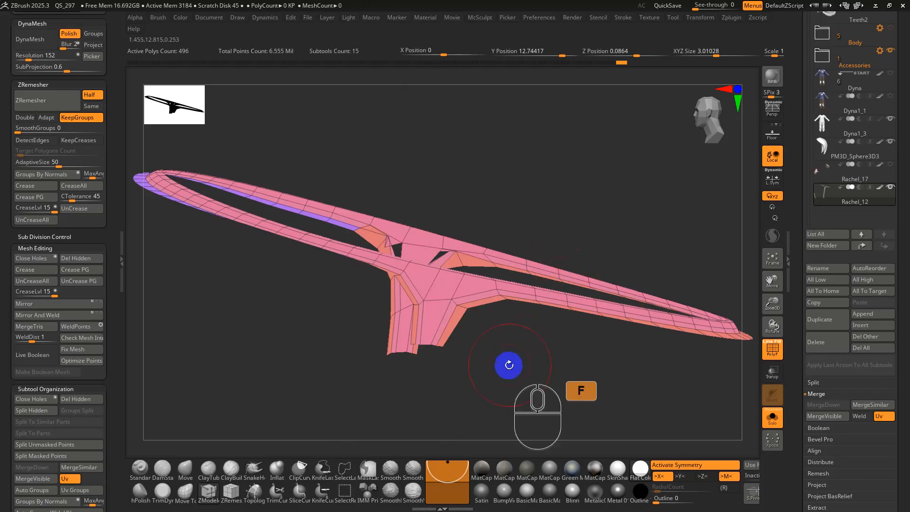
pyautogui.moveTo(509, 365)
pyautogui.mouseDown(button='right')
pyautogui.moveTo(503, 349)
pyautogui.moveTo(506, 364)
pyautogui.mouseUp(button='right')
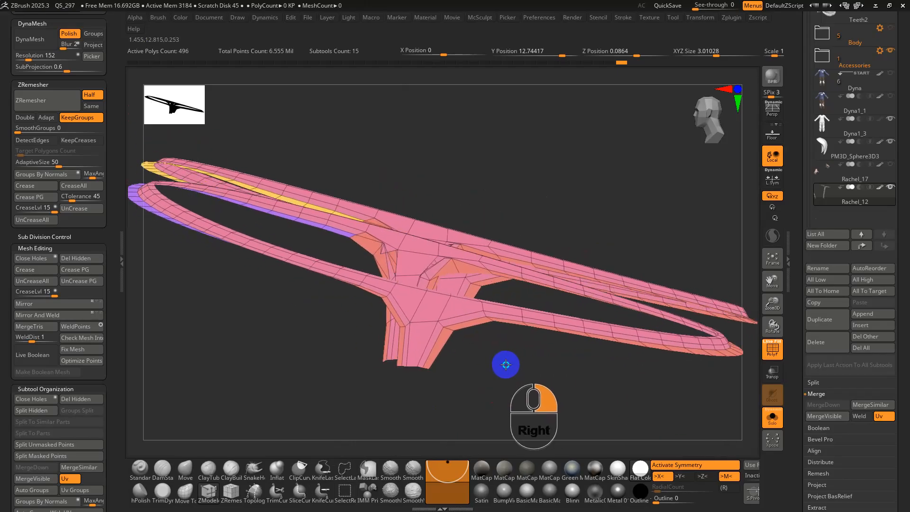
pyautogui.keyDown('ctrl'); pyautogui.keyDown('alt'); pyautogui.keyDown('shift'); pyautogui.moveTo(481, 348); pyautogui.dragTo(364, 394); pyautogui.keyUp('shift'); pyautogui.keyUp('alt'); pyautogui.keyUp('ctrl')
pyautogui.moveTo(363, 394); pyautogui.dragTo(441, 350, button='right')
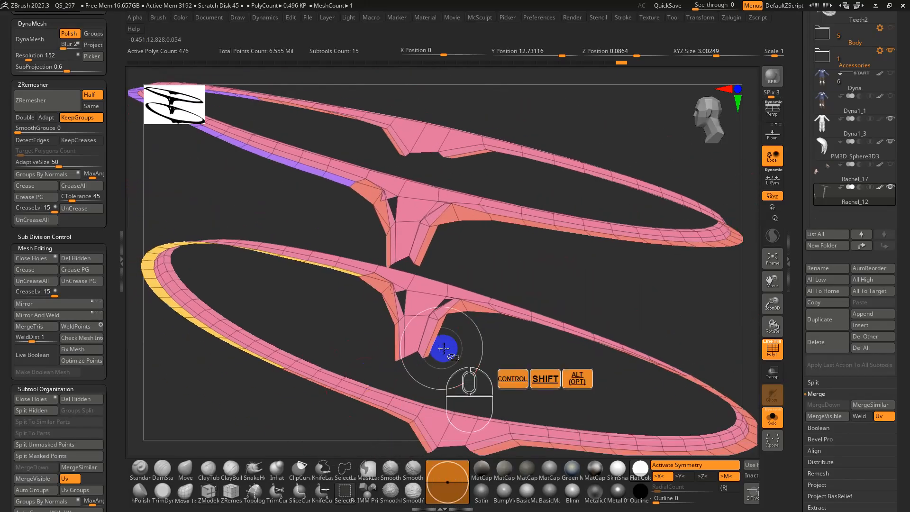
pyautogui.keyDown('ctrl'); pyautogui.keyDown('alt'); pyautogui.keyDown('shift'); pyautogui.moveTo(417, 353); pyautogui.dragTo(351, 373); pyautogui.keyUp('shift'); pyautogui.keyUp('alt'); pyautogui.keyUp('ctrl')
pyautogui.keyDown('ctrl'); pyautogui.keyDown('alt'); pyautogui.keyDown('shift'); pyautogui.moveTo(416, 352); pyautogui.dragTo(348, 369); pyautogui.keyUp('shift'); pyautogui.keyUp('alt'); pyautogui.keyUp('ctrl')
# - Hide the separate edge polygroups along the ankle trim rings of both boots
pyautogui.moveTo(361, 345); pyautogui.dragTo(334, 308, button='right')
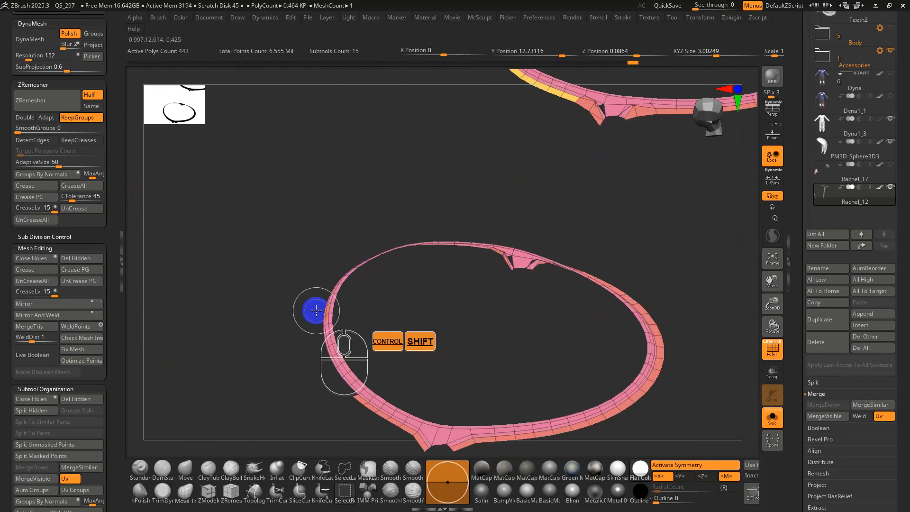
pyautogui.keyDown('ctrl'); pyautogui.keyDown('shift'); pyautogui.click(359, 403); pyautogui.keyUp('shift'); pyautogui.keyUp('ctrl')
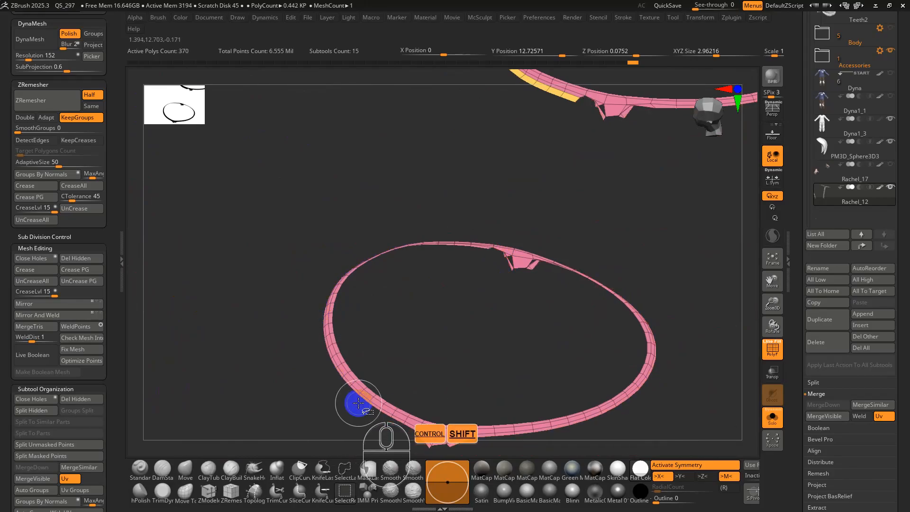
pyautogui.keyDown('alt'); pyautogui.moveTo(581, 98); pyautogui.dragTo(576, 232, button='right'); pyautogui.keyUp('alt')
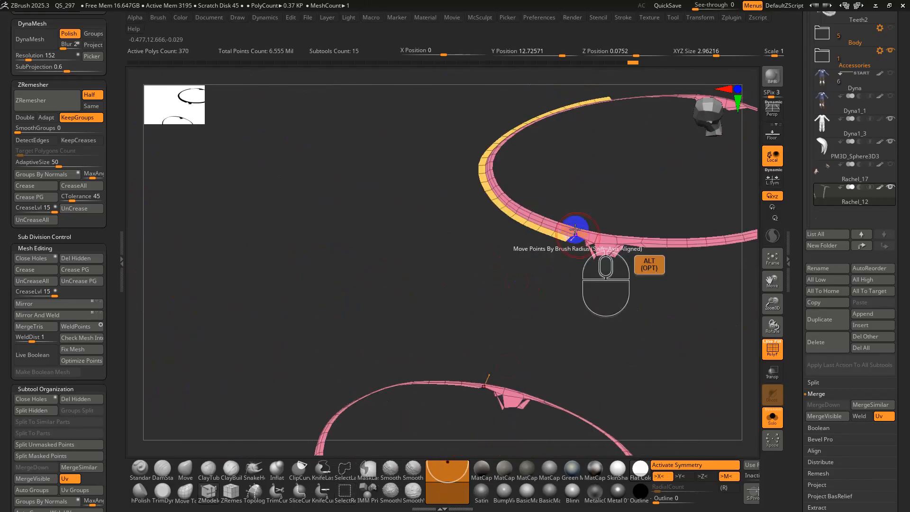
pyautogui.keyDown('ctrl'); pyautogui.keyDown('shift'); pyautogui.click(552, 240); pyautogui.keyUp('shift'); pyautogui.keyUp('ctrl')
# - Hide part of the ankle trim rings, assign the visible faces a new polygroup, and unhide the whole boots
pyautogui.moveTo(554, 266); pyautogui.dragTo(488, 278, button='right')
pyautogui.keyDown('ctrl'); pyautogui.keyDown('alt'); pyautogui.keyDown('shift'); pyautogui.moveTo(516, 194); pyautogui.dragTo(427, 393); pyautogui.keyUp('shift'); pyautogui.keyUp('alt'); pyautogui.keyUp('ctrl')
pyautogui.press('w')
pyautogui.keyDown('ctrl'); pyautogui.keyDown('shift'); pyautogui.click(600, 325); pyautogui.keyUp('shift'); pyautogui.keyUp('ctrl')
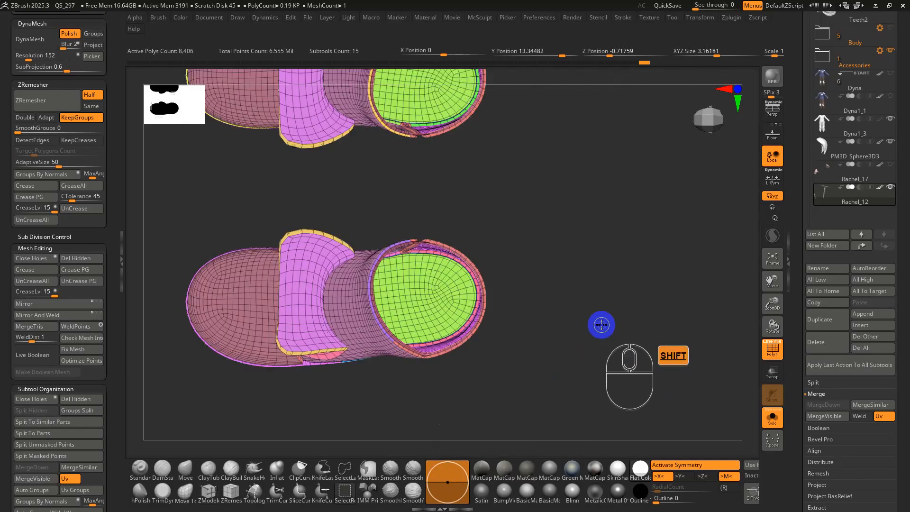
# - Open the UV Master plugin's options for the regrouped boots
pyautogui.click(733, 18)
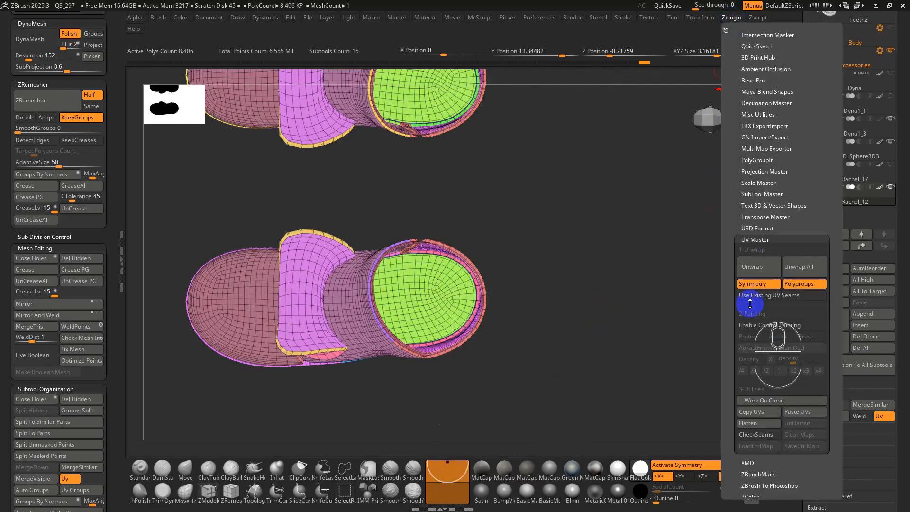
# - Unwrap the boots with UV Master using symmetry and polygroups, and flatten their UV layout
pyautogui.click(755, 268)
pyautogui.click(730, 18)
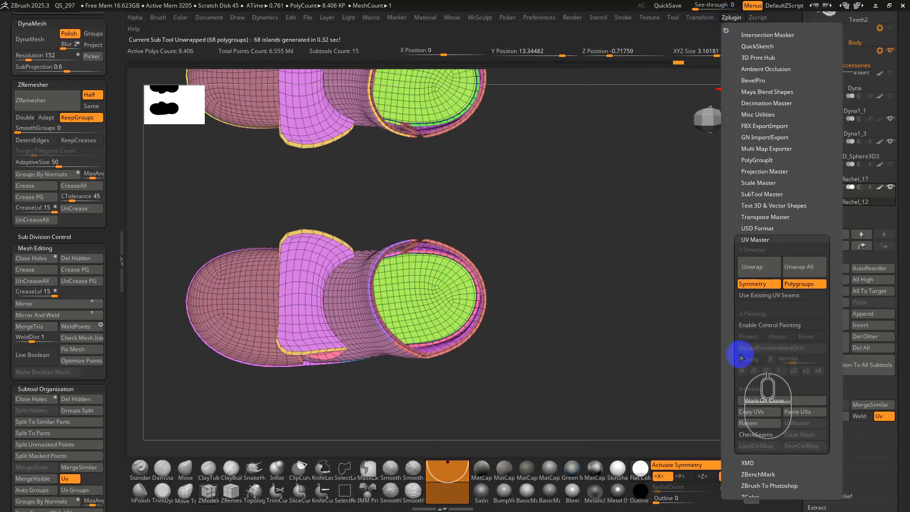
pyautogui.click(747, 423)
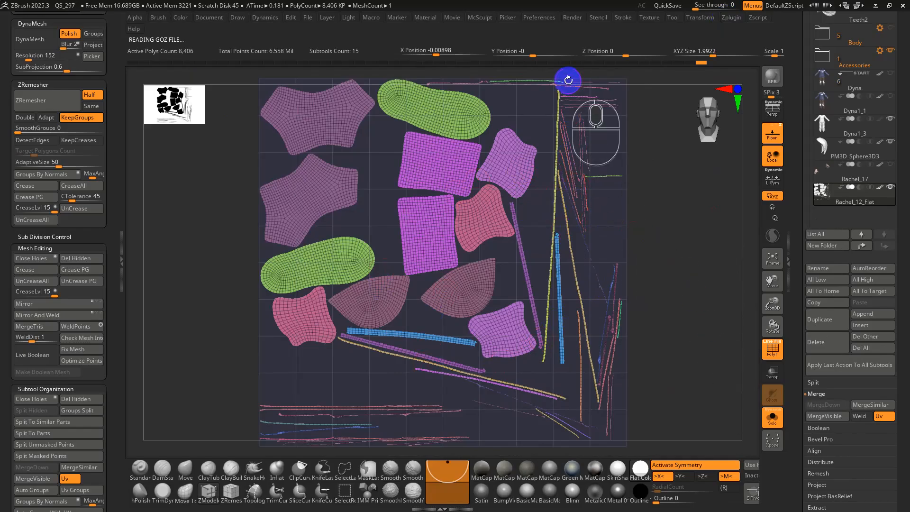
# - Isolate the long yellow strip island for inspection, show all islands again and unflatten the boots
pyautogui.keyDown('ctrl'); pyautogui.keyDown('shift'); pyautogui.click(556, 198); pyautogui.keyUp('shift'); pyautogui.keyUp('ctrl')
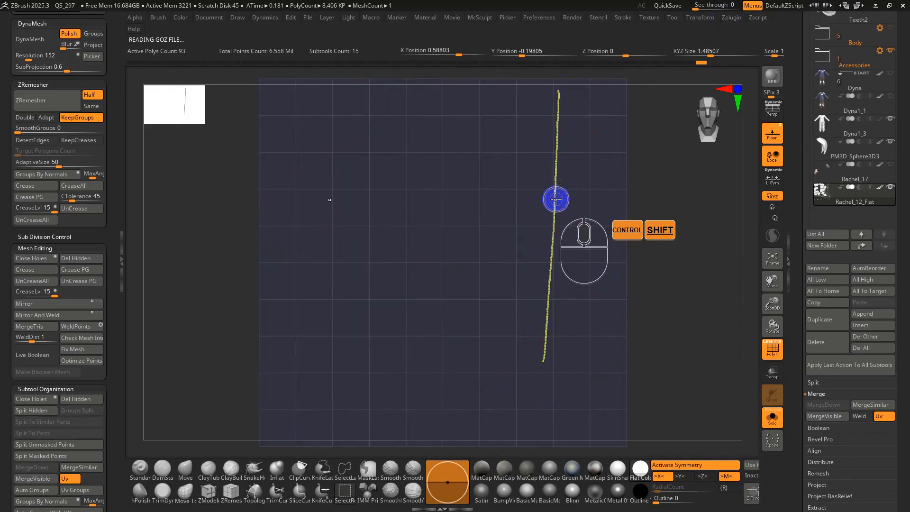
pyautogui.keyDown('ctrl'); pyautogui.keyDown('shift'); pyautogui.click(559, 126); pyautogui.keyUp('shift'); pyautogui.keyUp('ctrl')
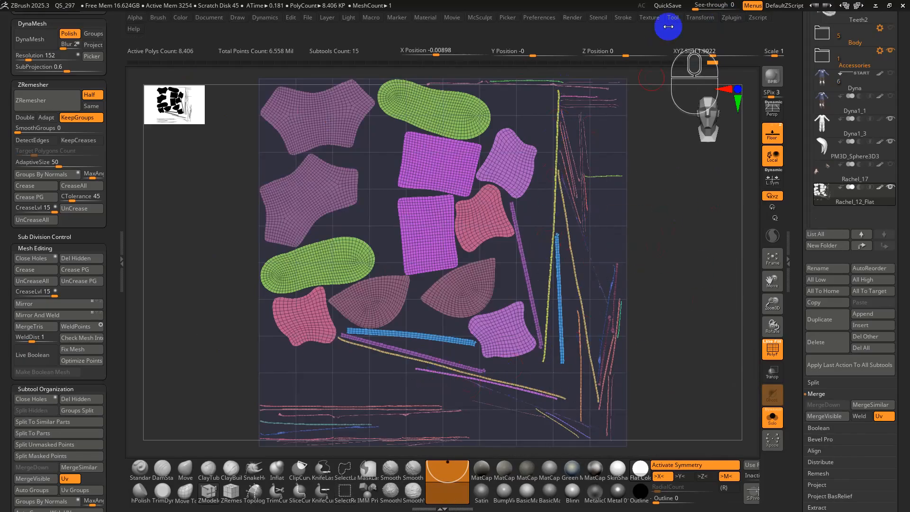
pyautogui.click(731, 17)
pyautogui.click(791, 428)
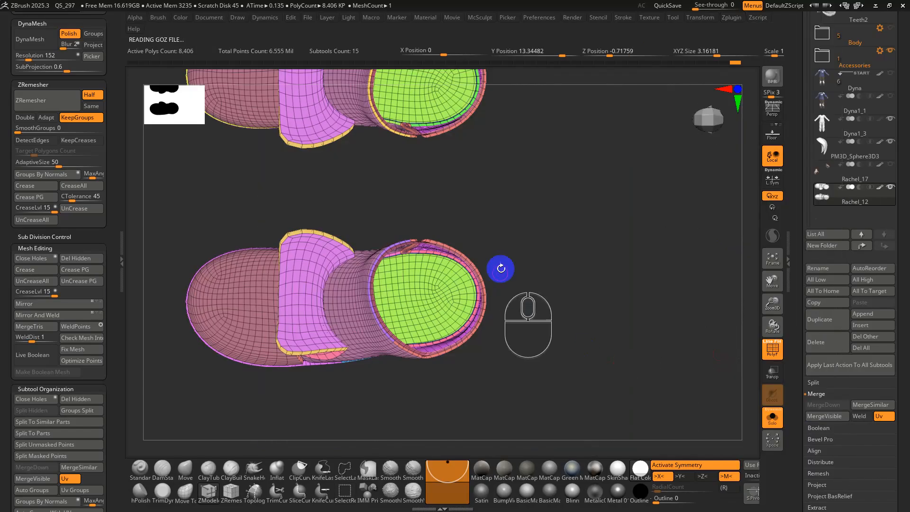
# - Isolate the yellow trim strips on both boots and regroup them by normals
pyautogui.moveTo(499, 266); pyautogui.dragTo(512, 220, button='right')
pyautogui.press('f')
pyautogui.keyDown('alt'); pyautogui.moveTo(530, 278); pyautogui.dragTo(411, 346, button='right'); pyautogui.keyUp('alt')
pyautogui.press('f')
pyautogui.moveTo(528, 231); pyautogui.dragTo(361, 149, button='right')
pyautogui.keyDown('ctrl'); pyautogui.keyDown('shift'); pyautogui.click(423, 150); pyautogui.keyUp('shift'); pyautogui.keyUp('ctrl')
pyautogui.keyDown('ctrl'); pyautogui.keyDown('shift'); pyautogui.click(429, 125); pyautogui.keyUp('shift'); pyautogui.keyUp('ctrl')
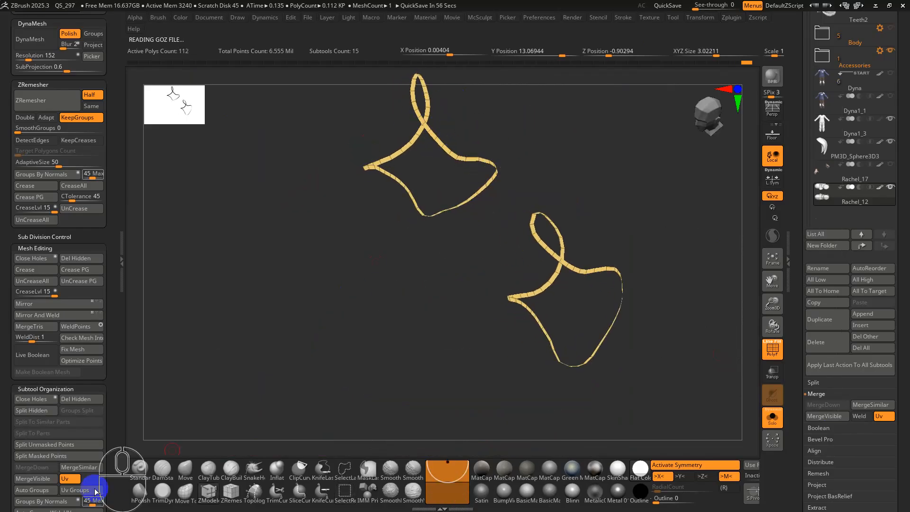
pyautogui.moveTo(101, 376); pyautogui.dragTo(115, 365)
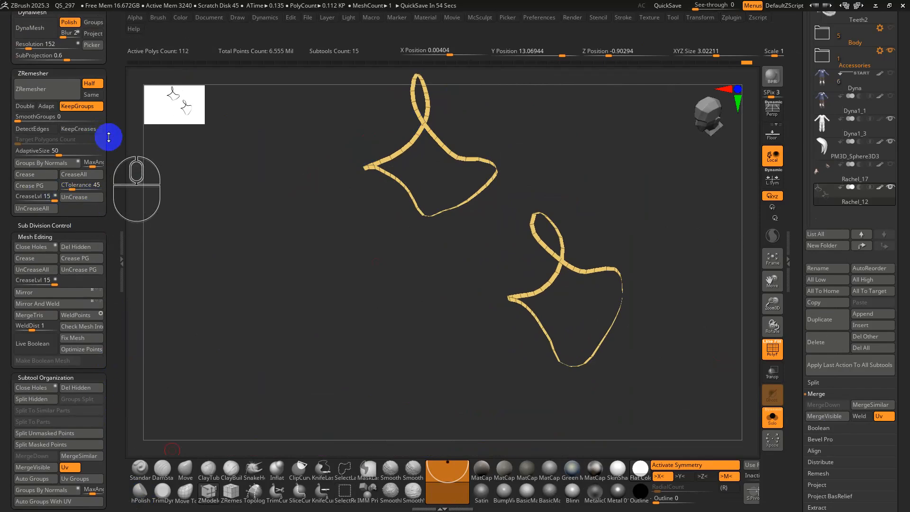
pyautogui.moveTo(108, 137); pyautogui.dragTo(114, 67)
pyautogui.click(46, 331)
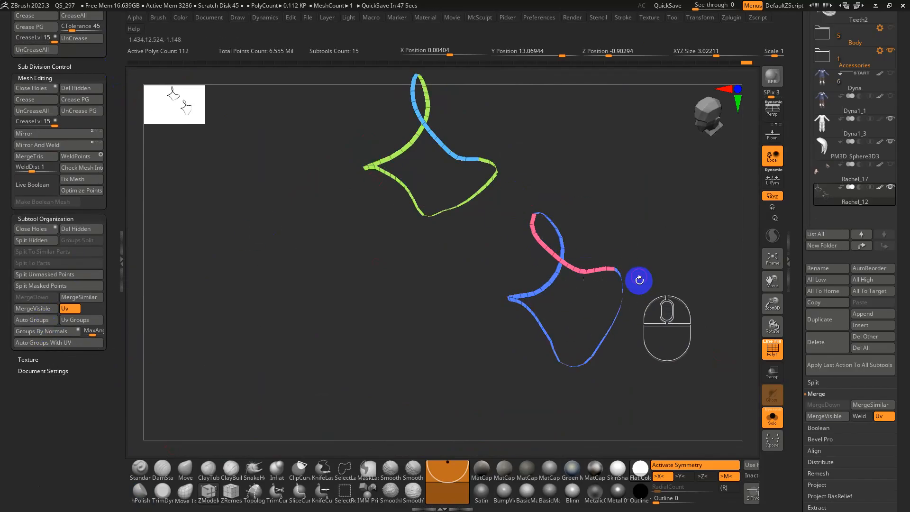
# - Set the maximum angle to 40 and regroup the isolated trim strips by normals again
pyautogui.moveTo(638, 282); pyautogui.dragTo(641, 399, button='right')
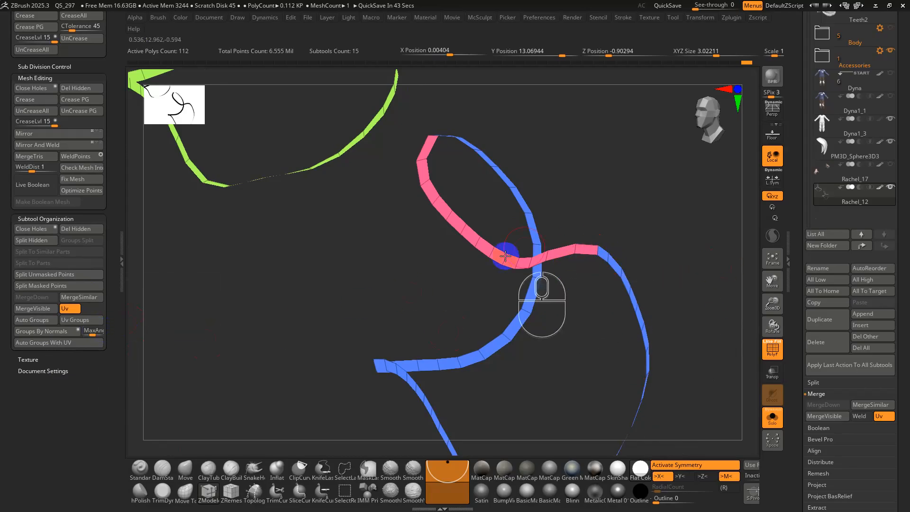
pyautogui.keyDown('alt'); pyautogui.moveTo(459, 291); pyautogui.dragTo(438, 254, button='right'); pyautogui.keyUp('alt')
pyautogui.click(92, 331)
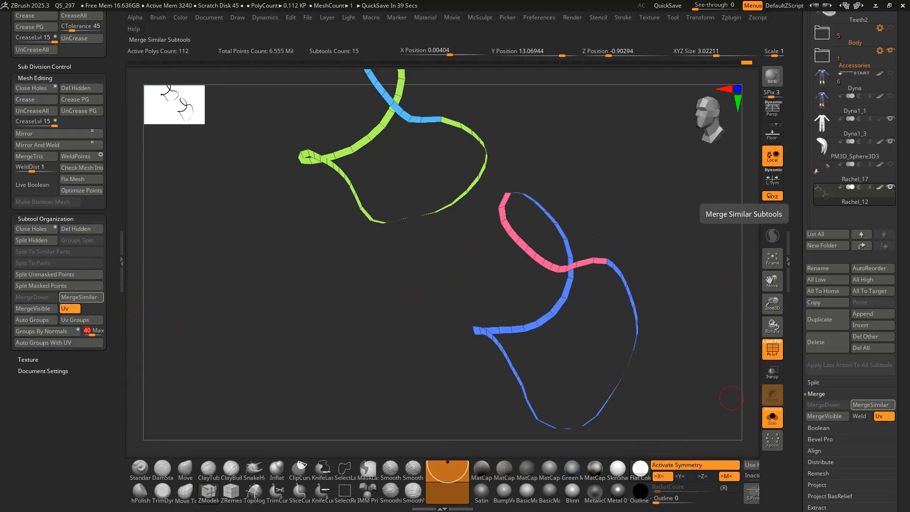
pyautogui.click(20, 331)
pyautogui.keyDown('alt'); pyautogui.moveTo(415, 254); pyautogui.dragTo(315, 208, button='right'); pyautogui.keyUp('alt')
pyautogui.keyDown('alt'); pyautogui.moveTo(397, 319); pyautogui.dragTo(411, 211, button='right'); pyautogui.keyUp('alt')
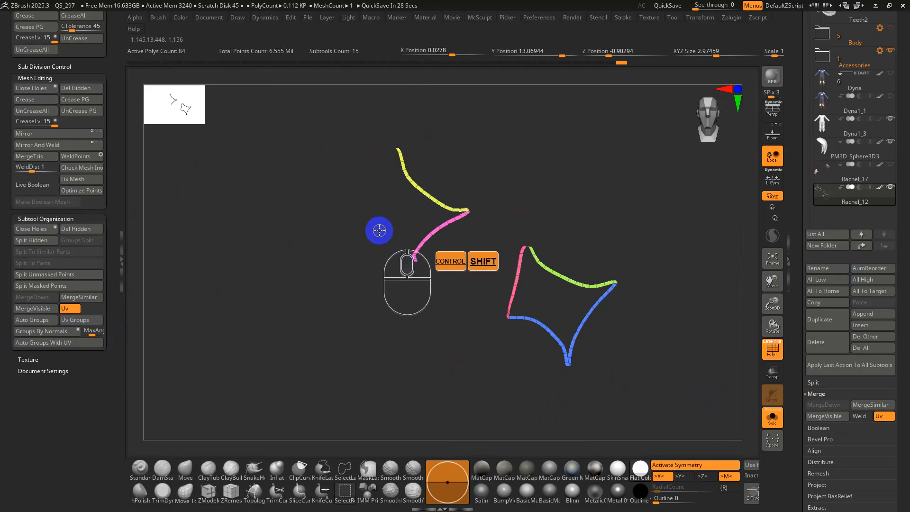
# - Undo the last hiding and hide the other trim pieces so only one matching strip section per boot remains
pyautogui.hotkey('ctrl', 'z')
pyautogui.keyDown('ctrl'); pyautogui.keyDown('shift'); pyautogui.click(467, 210); pyautogui.keyUp('shift'); pyautogui.keyUp('ctrl')
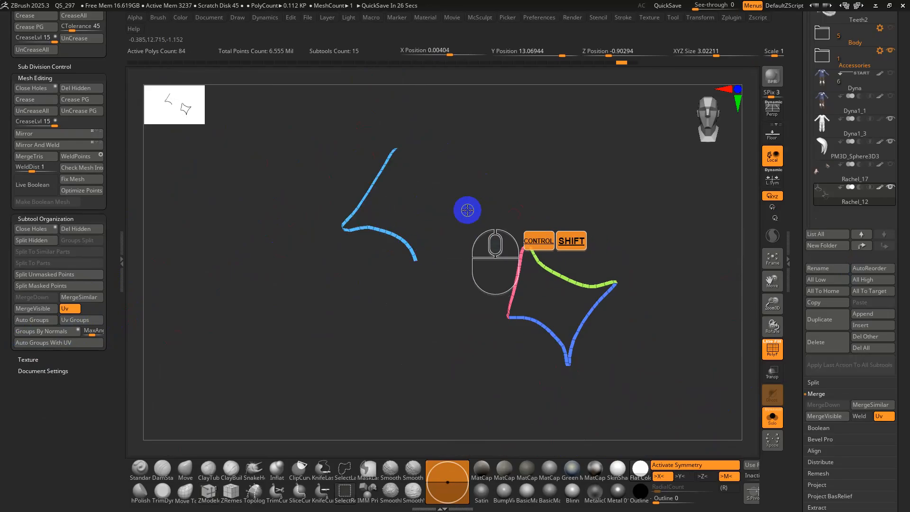
pyautogui.moveTo(382, 209); pyautogui.dragTo(414, 228, button='right')
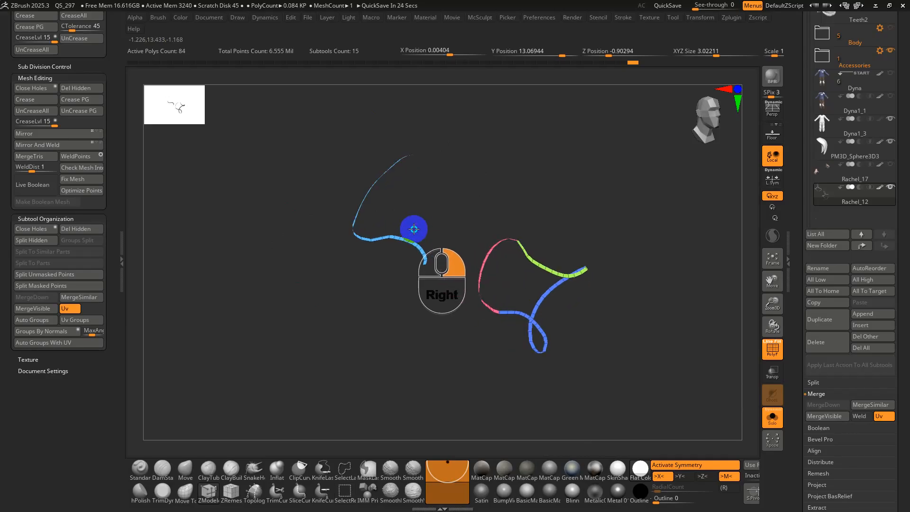
pyautogui.keyDown('ctrl'); pyautogui.keyDown('alt'); pyautogui.keyDown('shift'); pyautogui.moveTo(477, 225); pyautogui.dragTo(360, 277); pyautogui.keyUp('shift'); pyautogui.keyUp('alt'); pyautogui.keyUp('ctrl')
pyautogui.moveTo(360, 277); pyautogui.dragTo(416, 311, button='right')
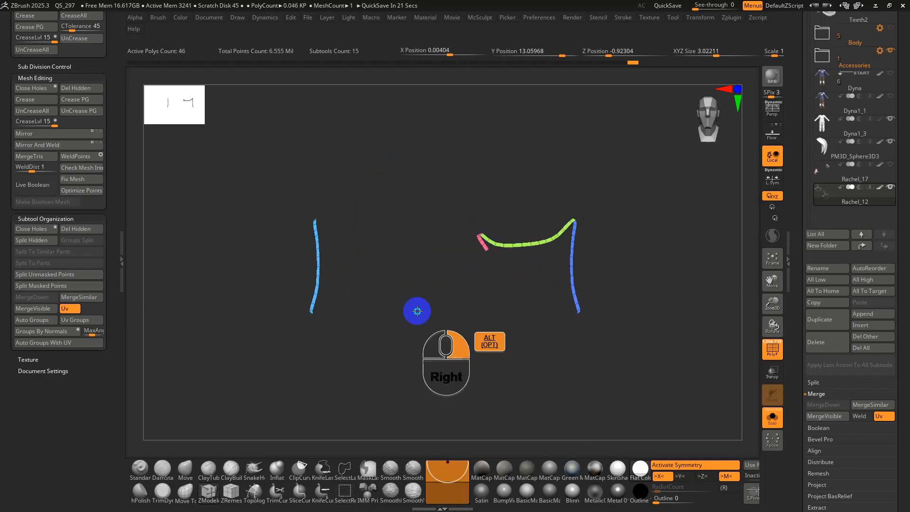
pyautogui.keyDown('ctrl'); pyautogui.keyDown('shift'); pyautogui.click(470, 242); pyautogui.keyUp('shift'); pyautogui.keyUp('ctrl')
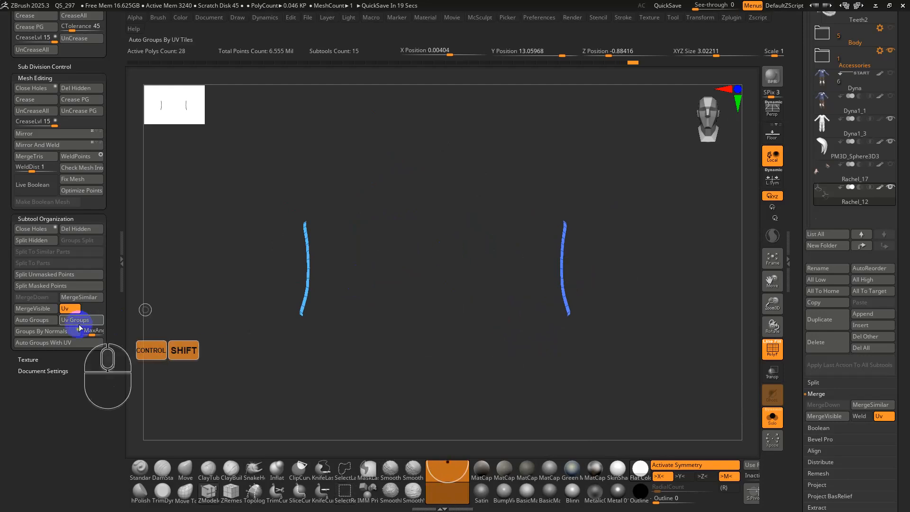
# - Assign auto groups to the visible strip sections and show the complete boots again
pyautogui.click(33, 319)
pyautogui.keyDown('ctrl'); pyautogui.keyDown('shift'); pyautogui.click(392, 283); pyautogui.keyUp('shift'); pyautogui.keyUp('ctrl')
pyautogui.moveTo(682, 270); pyautogui.dragTo(670, 106, button='right')
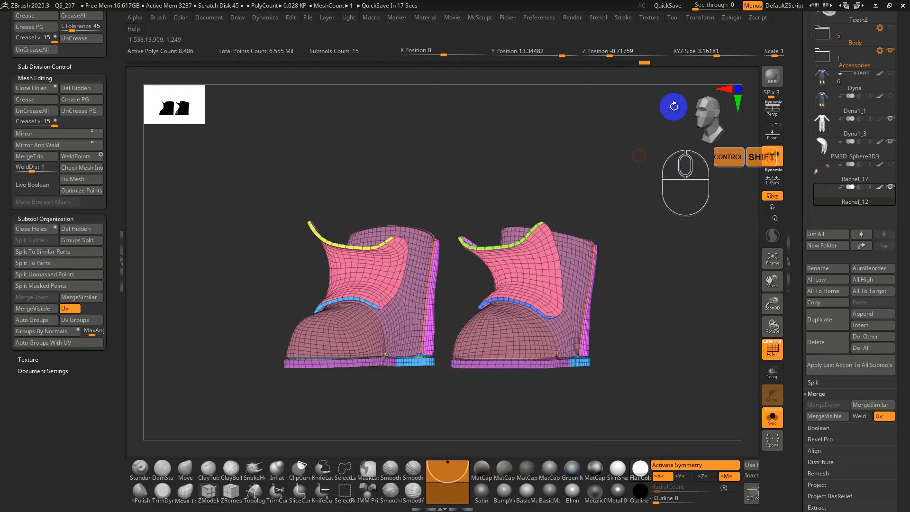
# - Unwrap the regrouped boots again using symmetry and polygroups, and flatten their UV layout
pyautogui.click(733, 21)
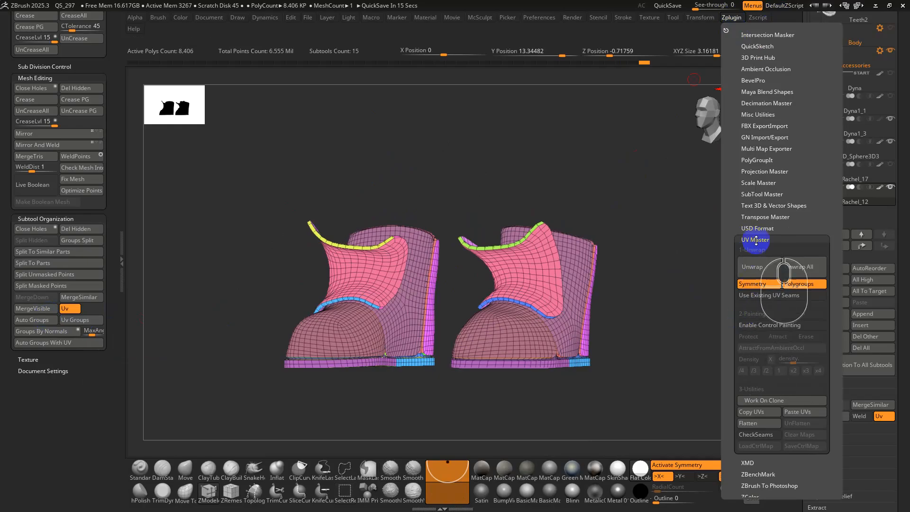
pyautogui.click(760, 269)
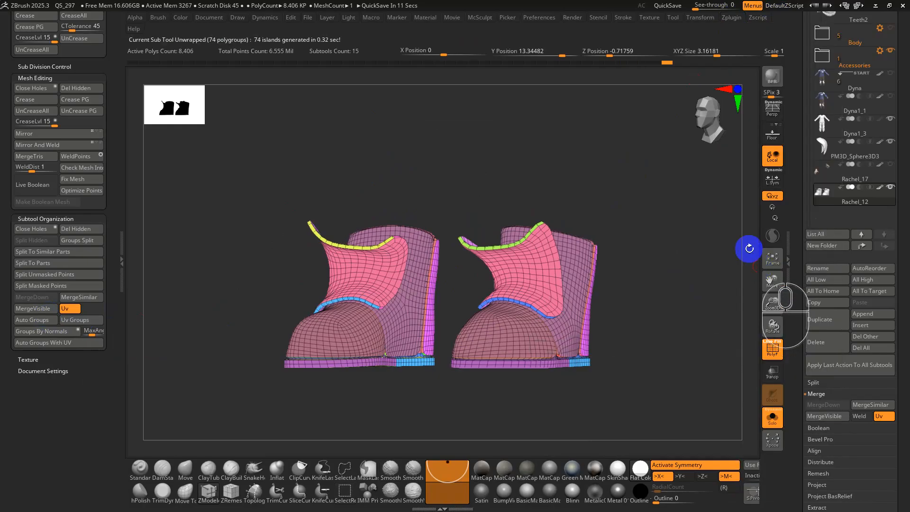
pyautogui.click(733, 22)
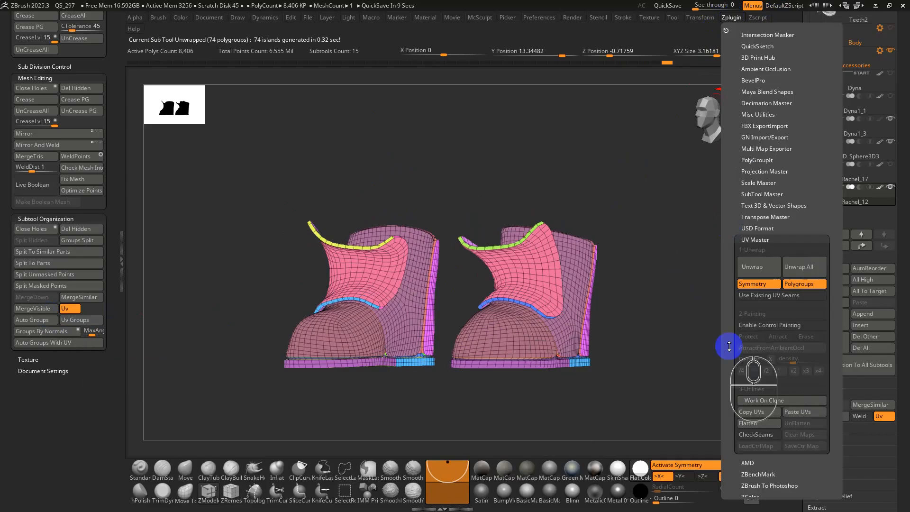
pyautogui.click(747, 423)
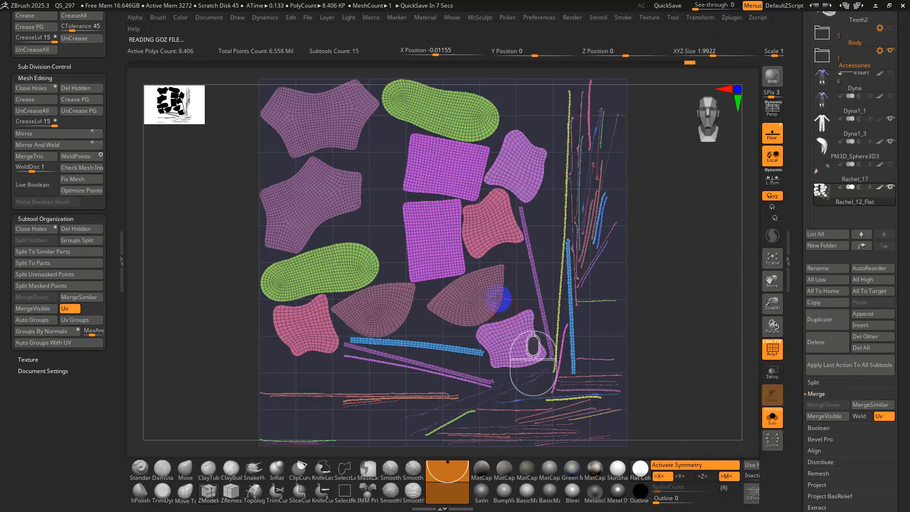
# - Unflatten the UV layout to return the boots to their 3D shape
pyautogui.click(668, 301)
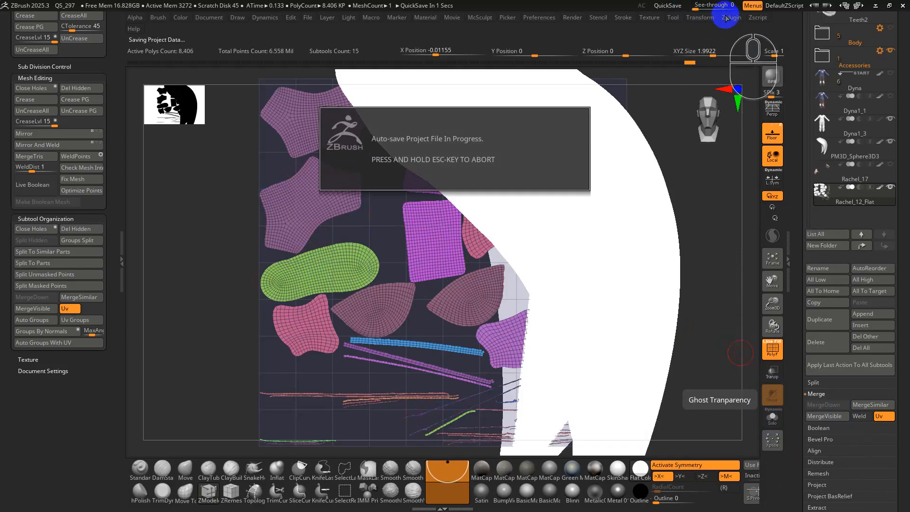
pyautogui.click(734, 18)
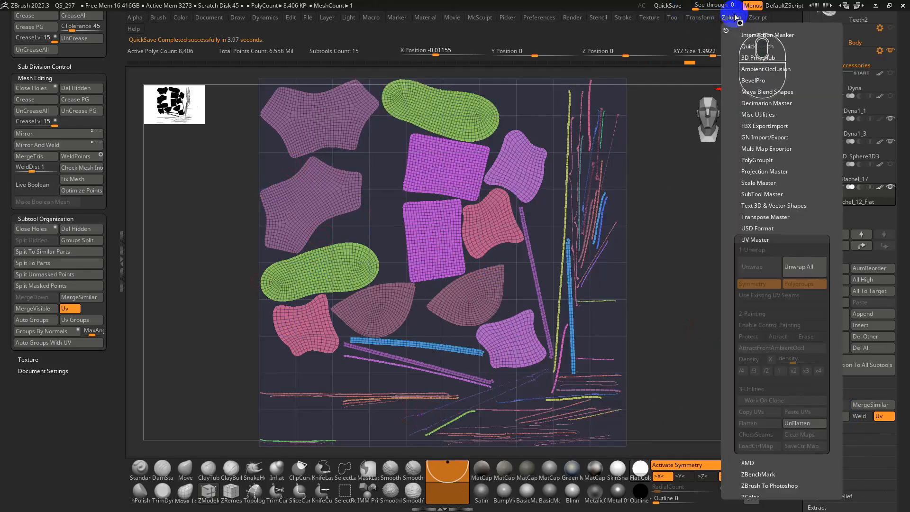
pyautogui.click(796, 425)
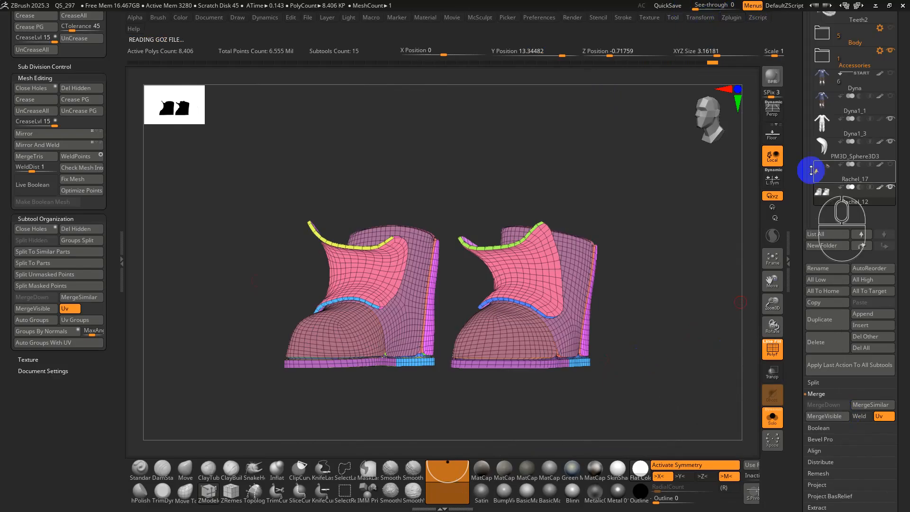
# - Select and frame the PM3D_Sphere3D3 hair subtool and switch to the skin shade material
pyautogui.click(821, 147)
pyautogui.press('f')
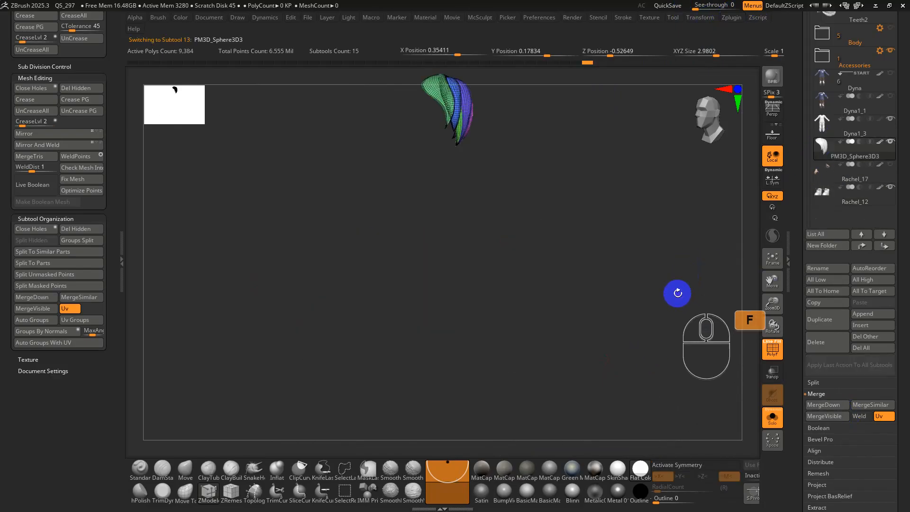
pyautogui.click(618, 469)
# - Frame the Dyna1_3 outfit subtool and check it with and without its wireframe
pyautogui.click(830, 131)
pyautogui.press('f')
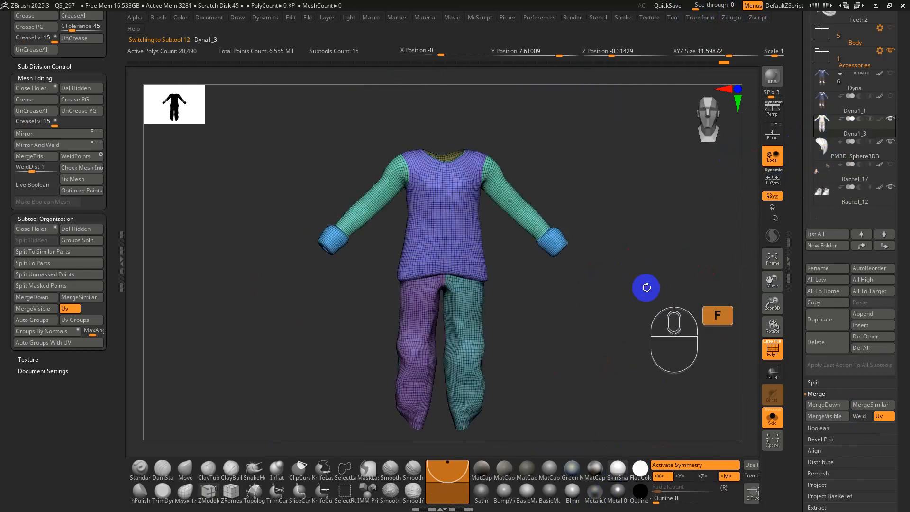
pyautogui.hotkey('shift', 'f')
pyautogui.keyDown('shift'); pyautogui.moveTo(624, 284); pyautogui.dragTo(646, 243); pyautogui.keyUp('shift')
# - Examine the Dyna1_1 outfit's mesh and surface around the shoulders and chest, with and without polyframe
pyautogui.click(823, 105)
pyautogui.moveTo(564, 282); pyautogui.dragTo(656, 232)
pyautogui.hotkey('shift', 'f')
pyautogui.hotkey('shift', 'f')
pyautogui.keyDown('ctrl'); pyautogui.keyDown('alt'); pyautogui.moveTo(432, 231); pyautogui.dragTo(478, 303, button='right'); pyautogui.keyUp('alt'); pyautogui.keyUp('ctrl')
pyautogui.hotkey('shift', 'f')
pyautogui.keyDown('alt'); pyautogui.moveTo(490, 179); pyautogui.dragTo(530, 353, button='right'); pyautogui.keyUp('alt')
pyautogui.hotkey('shift', 'f')
pyautogui.hotkey('shift', 'f')
pyautogui.keyDown('alt'); pyautogui.moveTo(521, 224); pyautogui.dragTo(548, 352, button='right'); pyautogui.keyUp('alt')
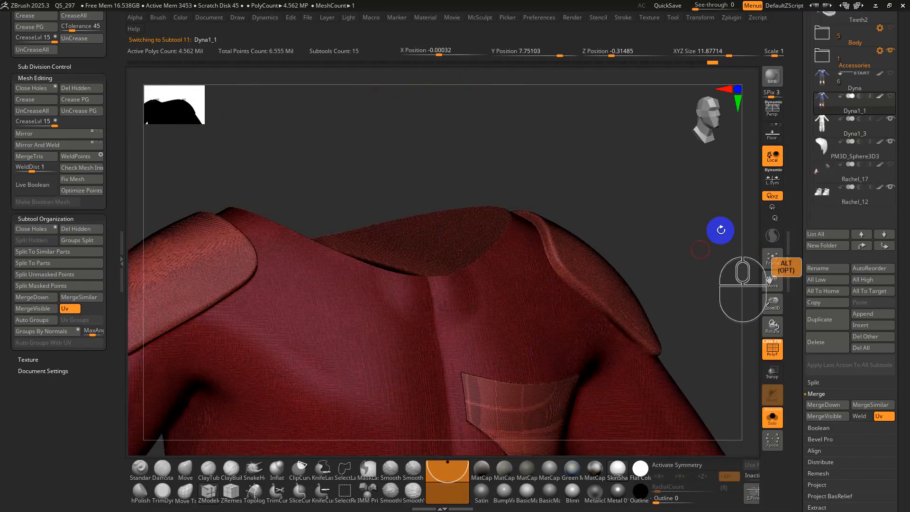
# - Examine the Dyna outfit's polygroups and mesh at the chest pocket, jacket hem and knee patches
pyautogui.click(824, 84)
pyautogui.hotkey('shift', 'f')
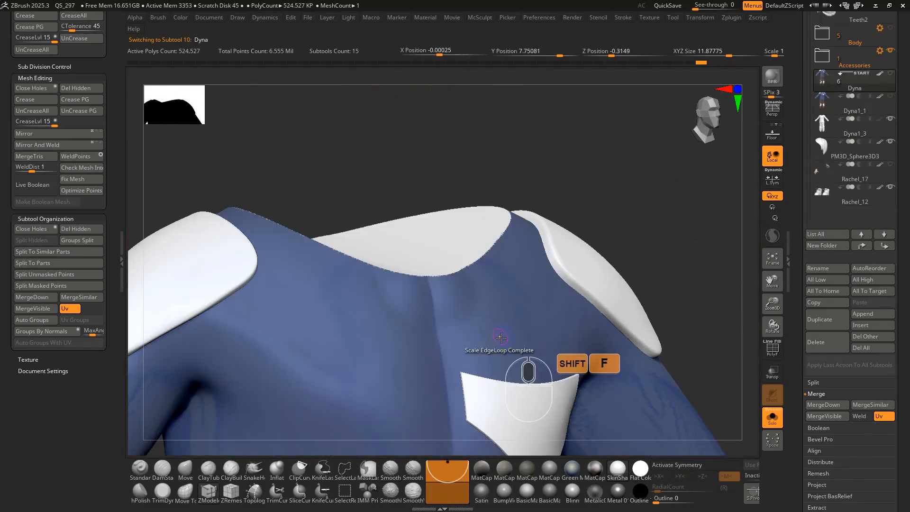
pyautogui.hotkey('shift', 'f')
pyautogui.keyDown('alt'); pyautogui.moveTo(508, 345); pyautogui.dragTo(488, 224, button='right'); pyautogui.keyUp('alt')
pyautogui.hotkey('shift', 'f')
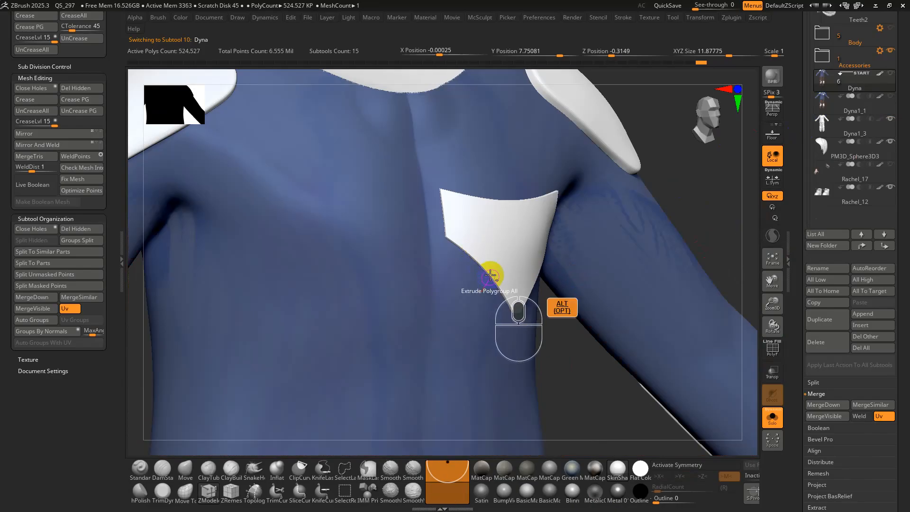
pyautogui.keyDown('alt'); pyautogui.moveTo(488, 264); pyautogui.dragTo(476, 240, button='right'); pyautogui.keyUp('alt')
pyautogui.hotkey('shift', 'f')
pyautogui.moveTo(541, 264); pyautogui.dragTo(528, 205, button='right')
pyautogui.keyDown('alt'); pyautogui.moveTo(462, 282); pyautogui.dragTo(476, 170, button='right'); pyautogui.keyUp('alt')
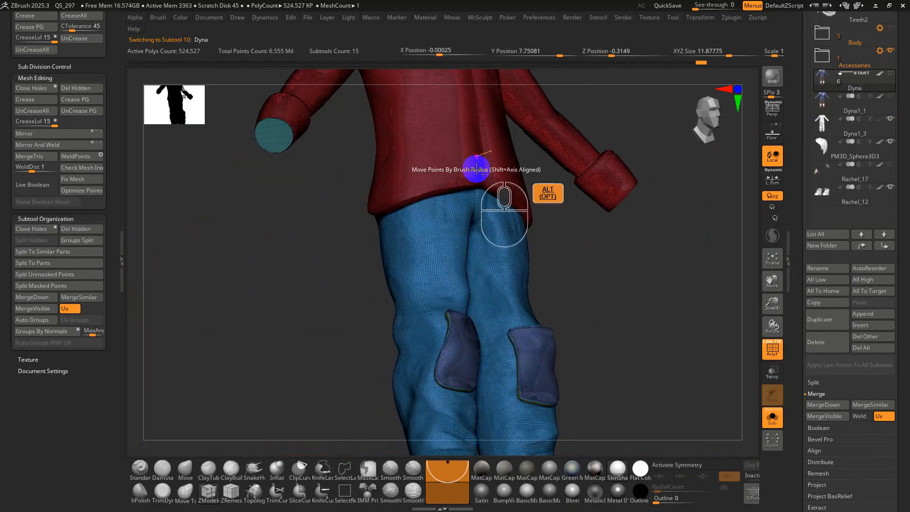
pyautogui.keyDown('alt'); pyautogui.moveTo(450, 234); pyautogui.dragTo(449, 162, button='right'); pyautogui.keyUp('alt')
pyautogui.moveTo(431, 279); pyautogui.dragTo(393, 294, button='right')
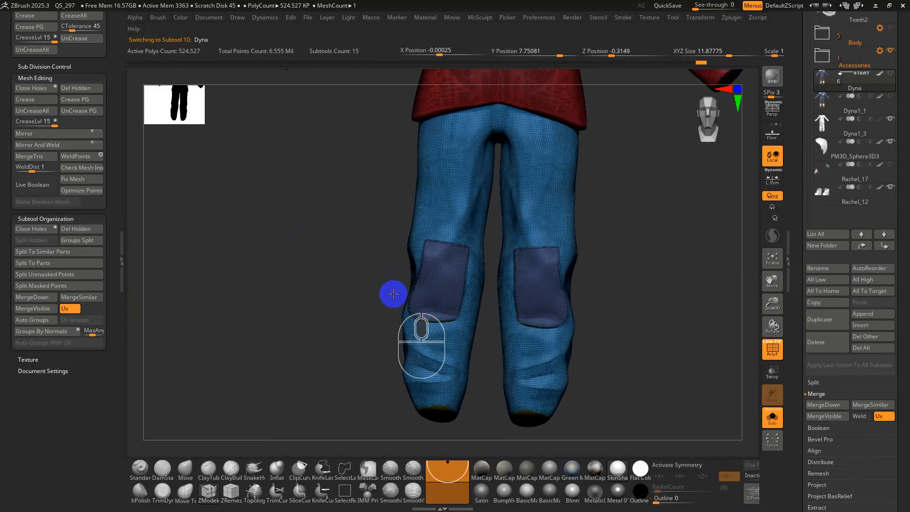
pyautogui.keyDown('alt'); pyautogui.moveTo(470, 203); pyautogui.dragTo(455, 251, button='right'); pyautogui.keyUp('alt')
# - Return to the Dyna1_1 outfit and inspect its jacket and shoulder patches from several sides
pyautogui.keyDown('alt'); pyautogui.click(825, 104); pyautogui.keyUp('alt')
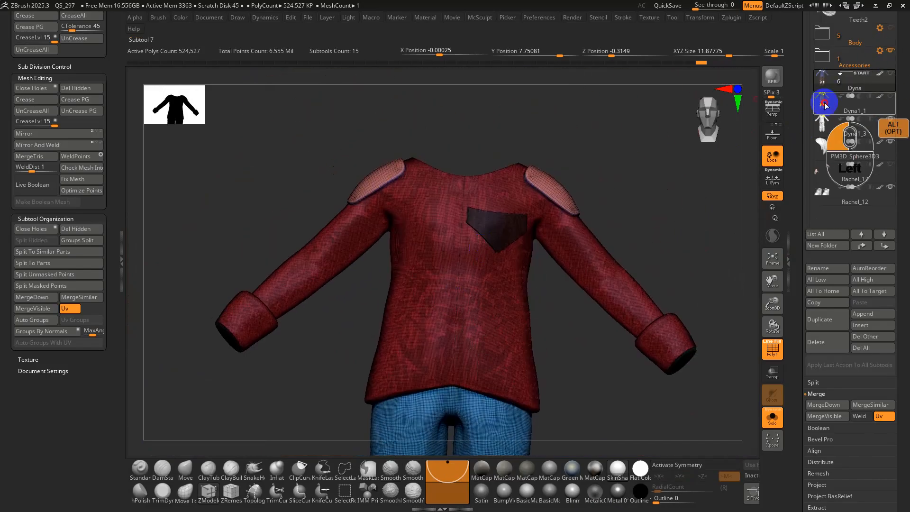
pyautogui.hotkey('shift', 'f')
pyautogui.moveTo(488, 299); pyautogui.dragTo(529, 303, button='right')
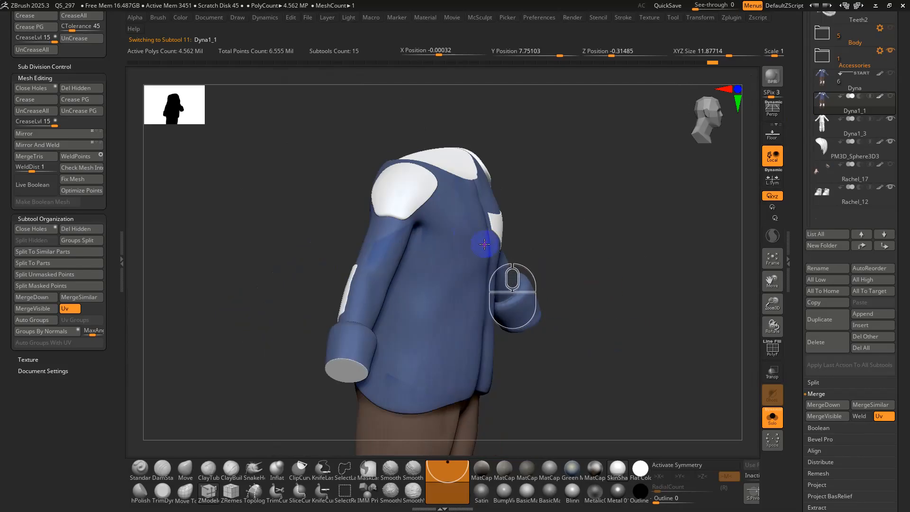
pyautogui.moveTo(484, 244); pyautogui.dragTo(512, 252, button='right')
pyautogui.hotkey('shift', 'f')
pyautogui.hotkey('shift', 'f')
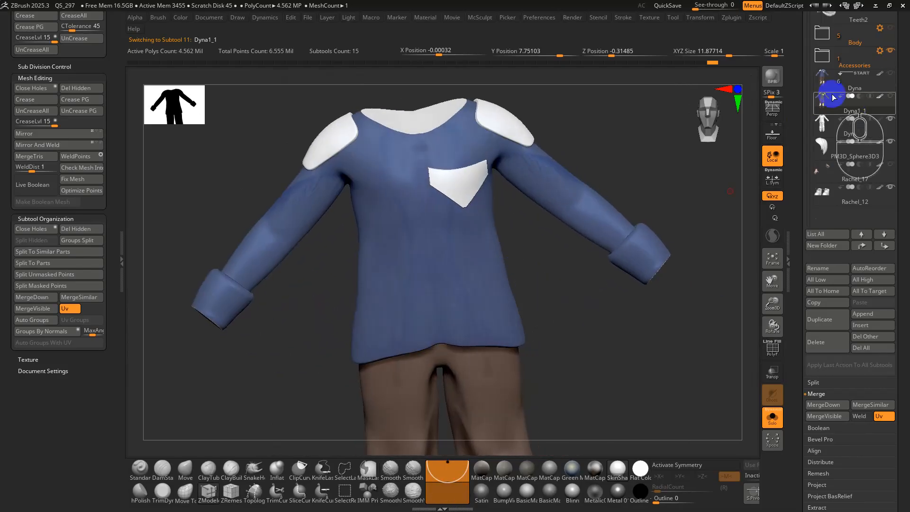
# - Select the Dyna1_3 outfit, turn on its wireframe display and flatten its UV layout
pyautogui.click(835, 125)
pyautogui.hotkey('shift', 'f')
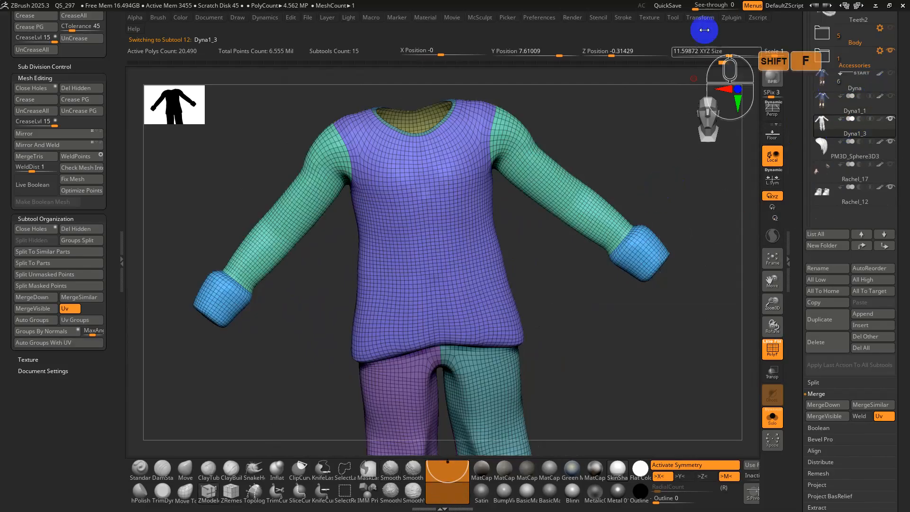
pyautogui.click(731, 17)
pyautogui.click(747, 423)
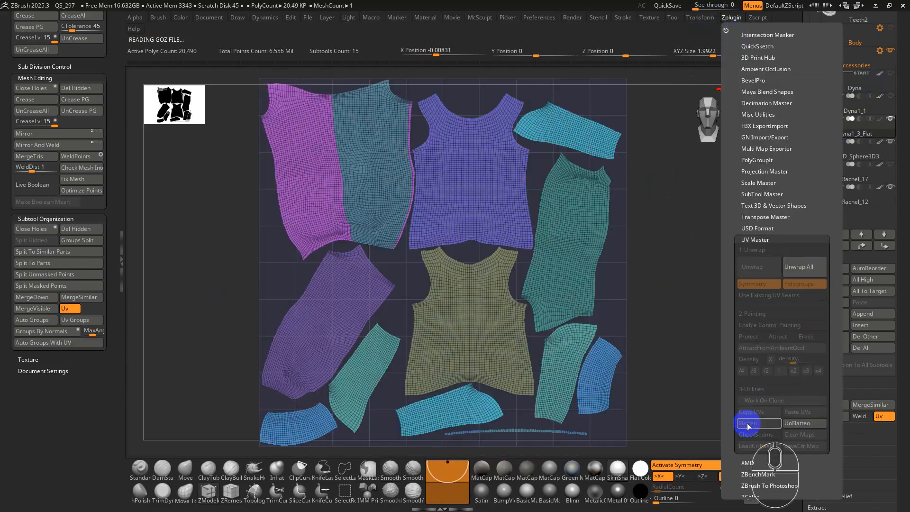
# - Unflatten the Dyna1_3 outfit's UV layout and select the eyes subtool PM3D_Sphere3D_4
pyautogui.click(806, 423)
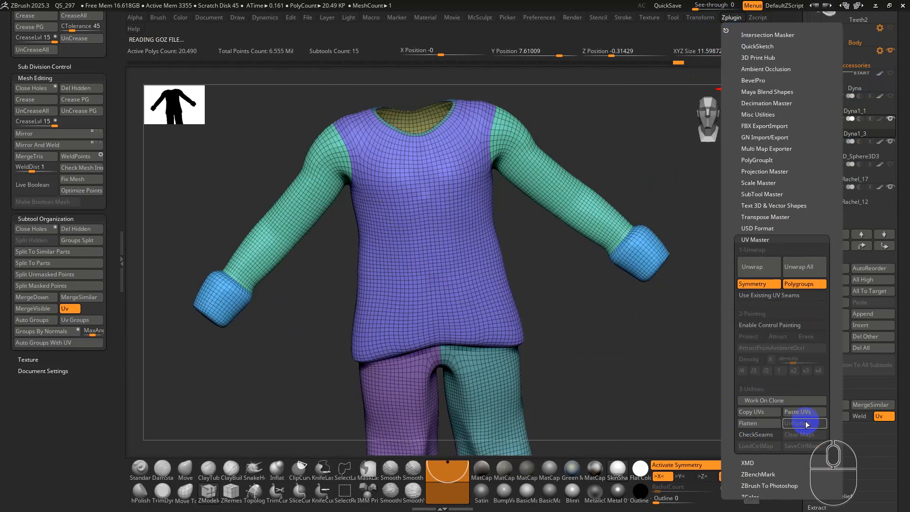
pyautogui.keyDown('shift'); pyautogui.moveTo(603, 314); pyautogui.dragTo(668, 288); pyautogui.keyUp('shift')
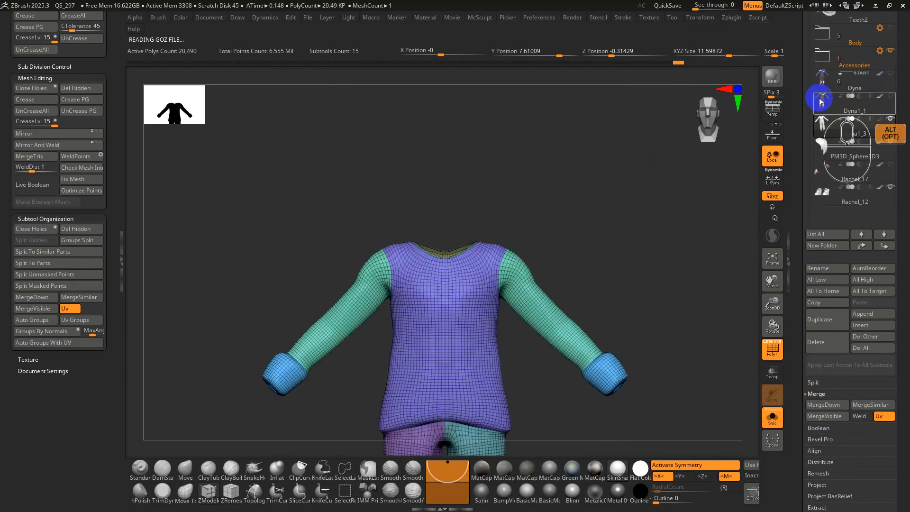
pyautogui.moveTo(804, 76); pyautogui.dragTo(828, 193)
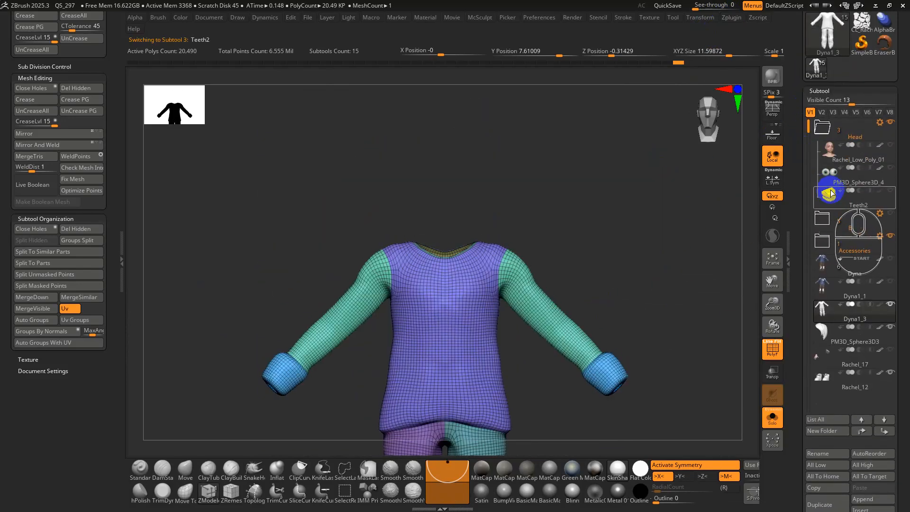
pyautogui.click(829, 172)
pyautogui.press('f')
pyautogui.hotkey('shift', 'f')
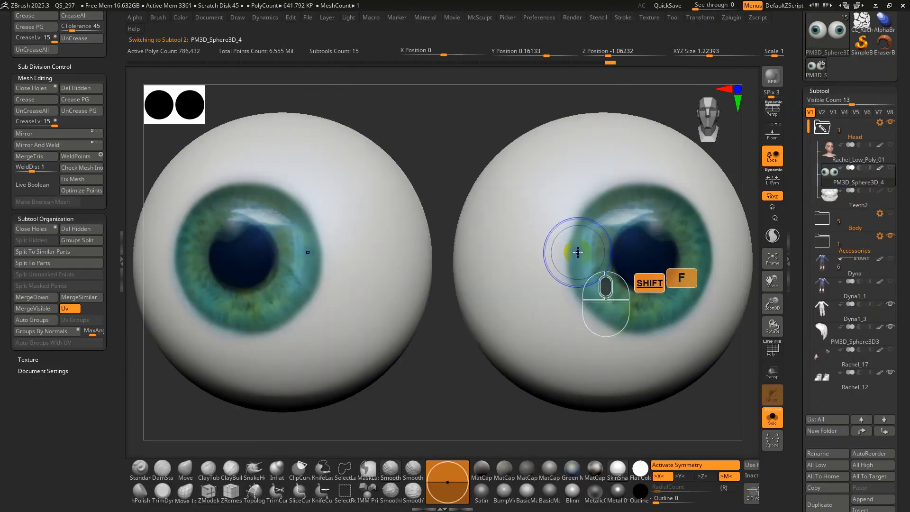
# - Turn on polyframe for the eyes and step them down to their lowest subdivision level
pyautogui.hotkey('shift', 'f')
pyautogui.scroll(-3, 581, 251)
pyautogui.hotkey('shift', 'd')
pyautogui.hotkey('shift', 'd')
pyautogui.hotkey('shift', 'd')
pyautogui.hotkey('shift', 'd')
pyautogui.hotkey('shift', 'd')
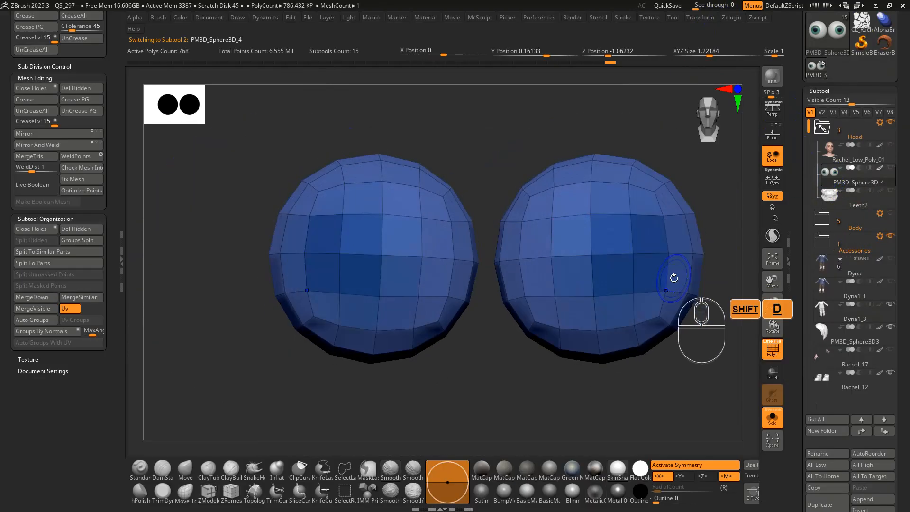
pyautogui.moveTo(681, 252)
pyautogui.mouseDown(button='right')
pyautogui.moveTo(675, 297)
pyautogui.moveTo(596, 203)
pyautogui.moveTo(603, 217)
pyautogui.mouseUp(button='right')
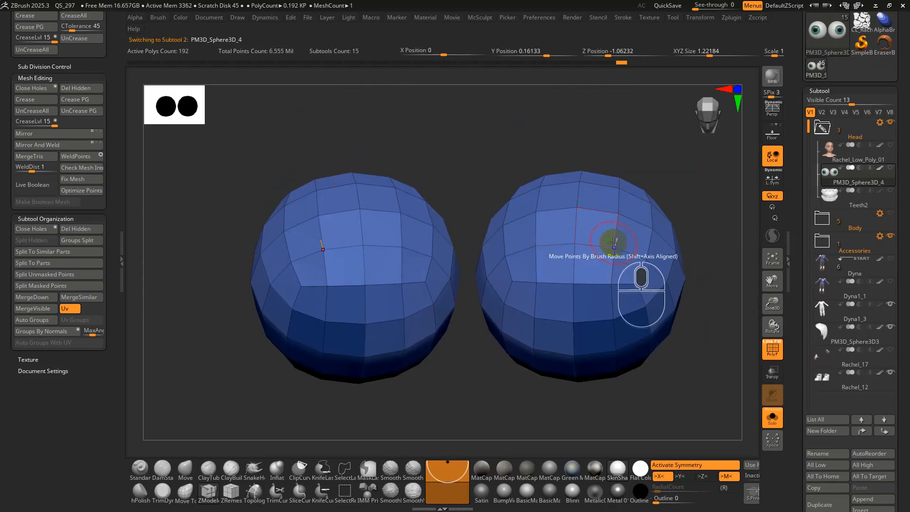
# - Compare the eyes' mesh and painted surface at their highest and lowest subdivision levels, with and without polyframe
pyautogui.hotkey('shift', 'f')
pyautogui.press('d')
pyautogui.press('d')
pyautogui.press('d')
pyautogui.press('d')
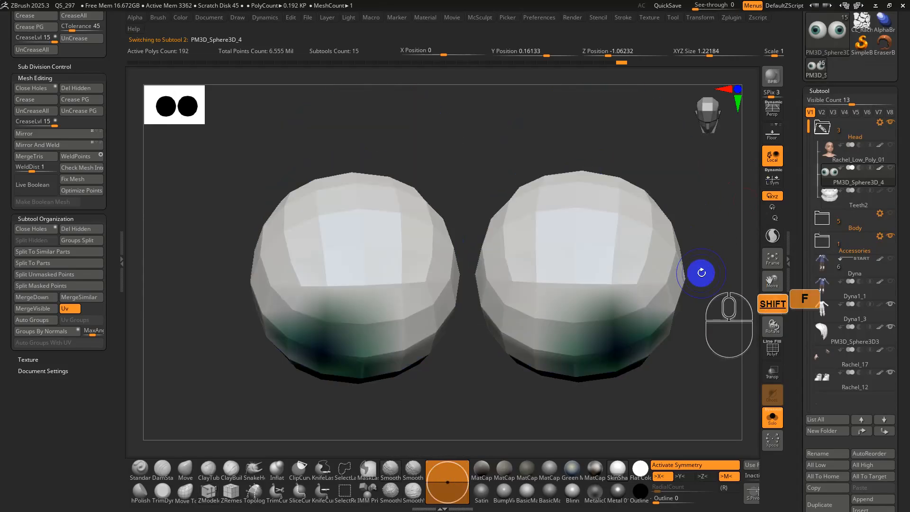
pyautogui.hotkey('shift', 'f')
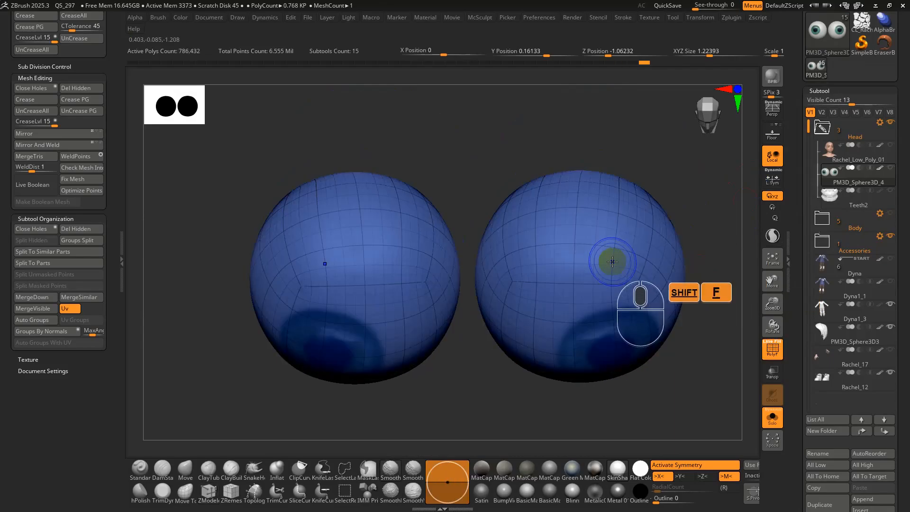
pyautogui.hotkey('shift', 'f')
pyautogui.hotkey('shift', 'd')
pyautogui.hotkey('shift', 'd')
pyautogui.hotkey('shift', 'd')
pyautogui.hotkey('shift', 'd')
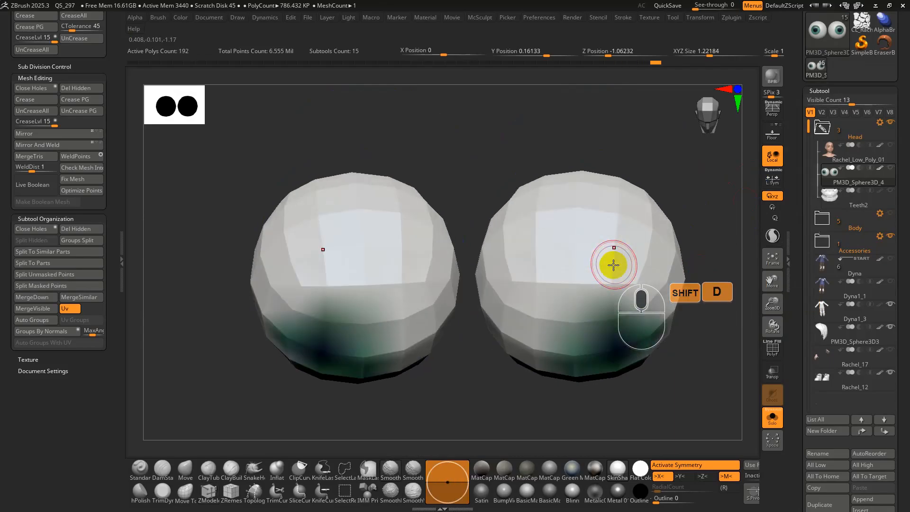
pyautogui.hotkey('shift', 'f')
# - Unwrap the eyes in UV Master with Symmetry and Polygroups, and flatten the layout on a clone
pyautogui.click(731, 17)
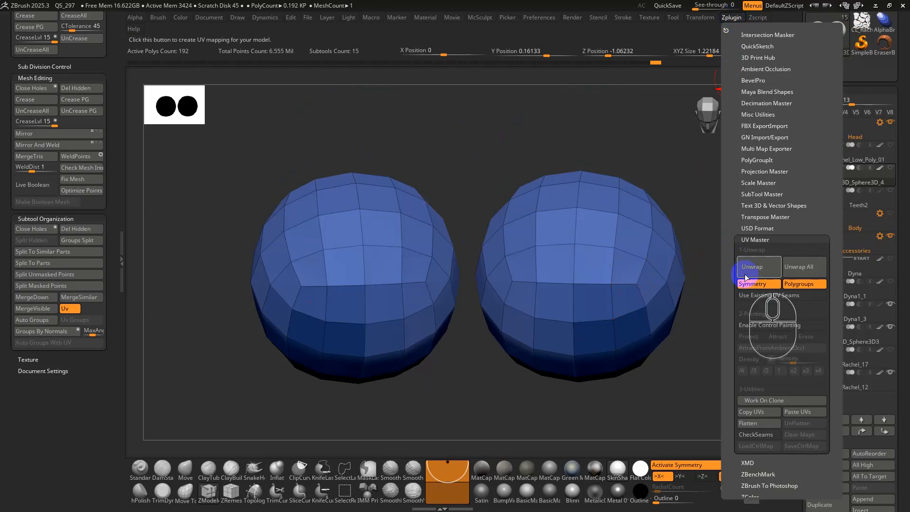
pyautogui.click(744, 275)
pyautogui.click(732, 19)
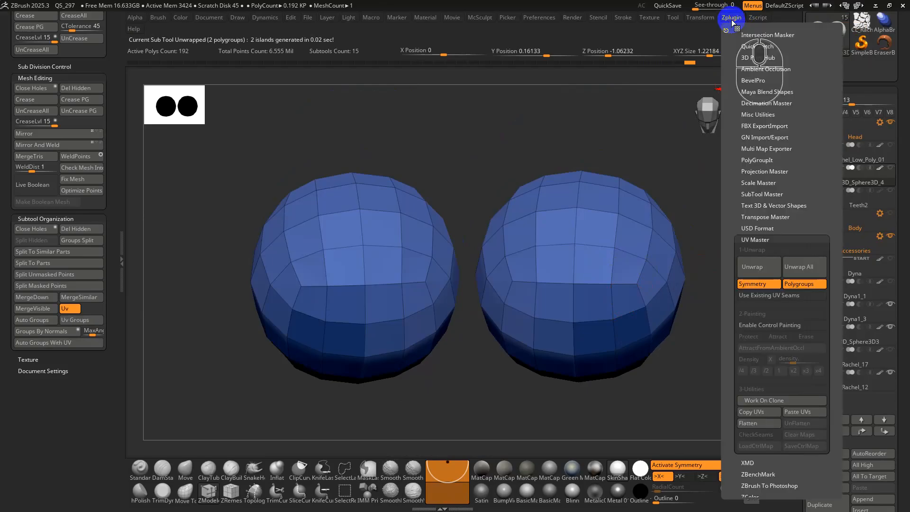
pyautogui.click(775, 401)
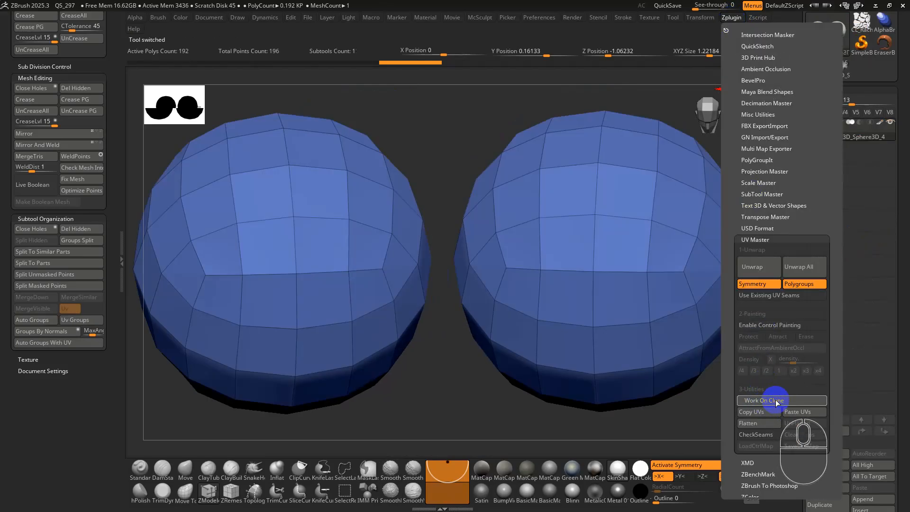
pyautogui.click(758, 423)
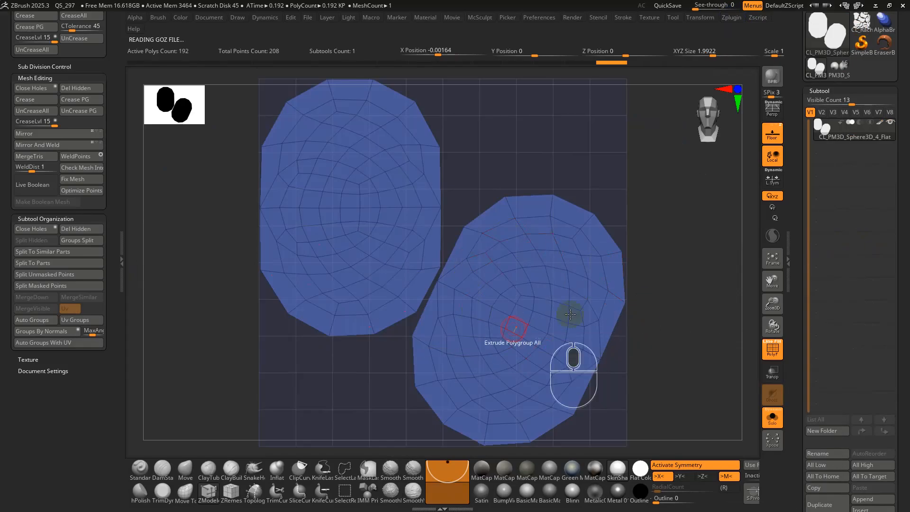
# - Return to the original eyes and give the back halves of both eyeballs their own polygroup
pyautogui.moveTo(903, 70); pyautogui.dragTo(861, 119)
pyautogui.click(838, 133)
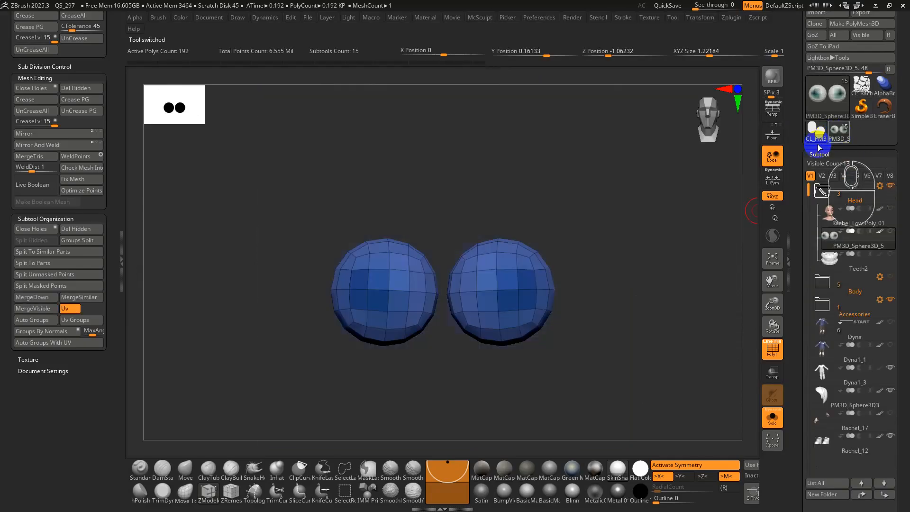
pyautogui.hotkey('shift', 'f')
pyautogui.moveTo(672, 220); pyautogui.dragTo(635, 264, button='right')
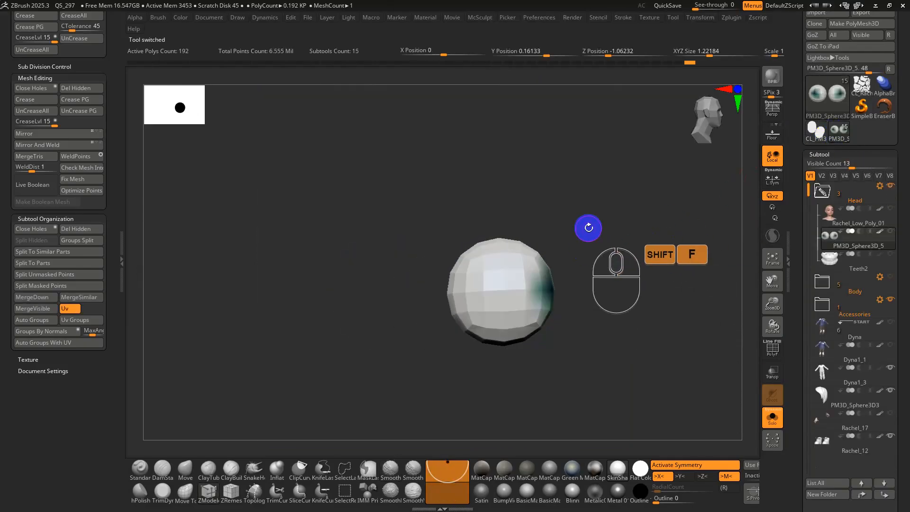
pyautogui.hotkey('shift', 'f')
pyautogui.keyDown('ctrl'); pyautogui.keyDown('alt'); pyautogui.keyDown('shift'); pyautogui.moveTo(585, 195); pyautogui.dragTo(514, 390); pyautogui.keyUp('shift'); pyautogui.keyUp('alt'); pyautogui.keyUp('ctrl')
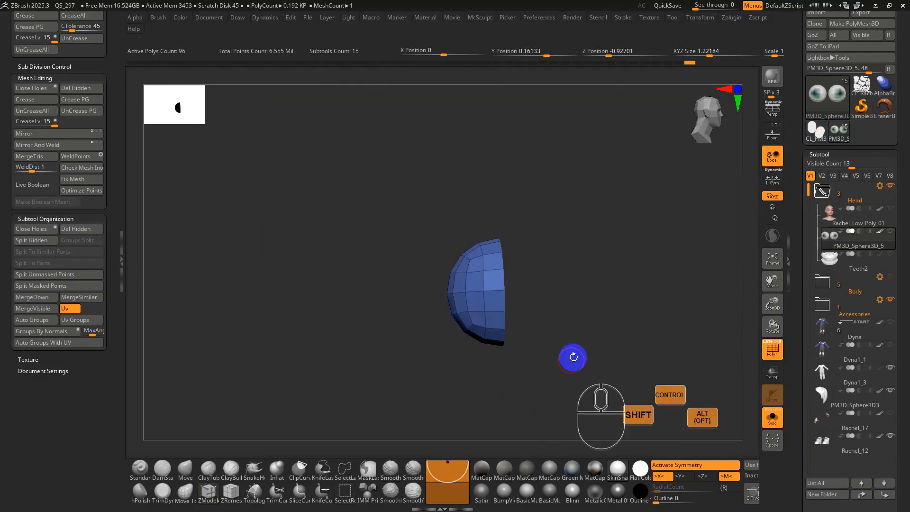
pyautogui.moveTo(575, 357); pyautogui.dragTo(597, 344, button='right')
pyautogui.press('w')
pyautogui.keyDown('ctrl'); pyautogui.keyDown('shift'); pyautogui.click(626, 282); pyautogui.keyUp('shift'); pyautogui.keyUp('ctrl')
pyautogui.moveTo(626, 282); pyautogui.dragTo(735, 36, button='right')
# - Unwrap the regrouped eyes in UV Master with Symmetry and Polygroups, and flatten the layout on a clone
pyautogui.click(734, 17)
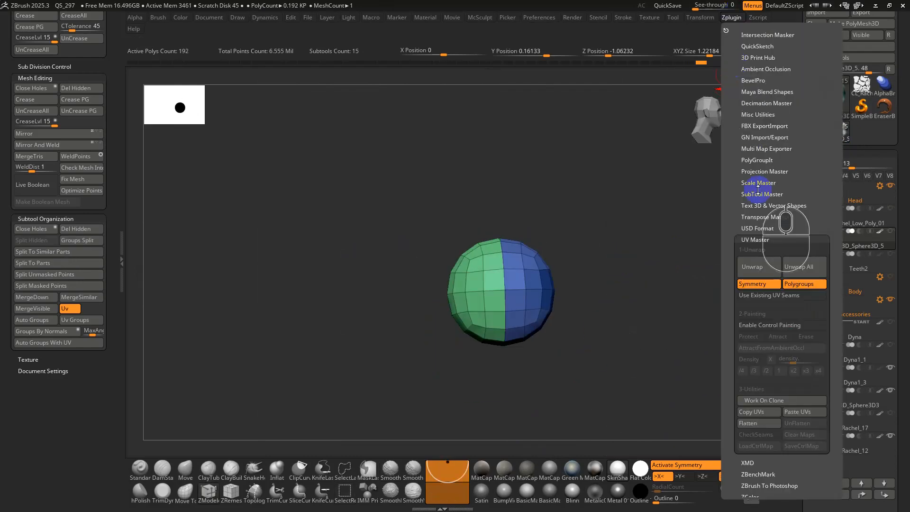
pyautogui.click(752, 268)
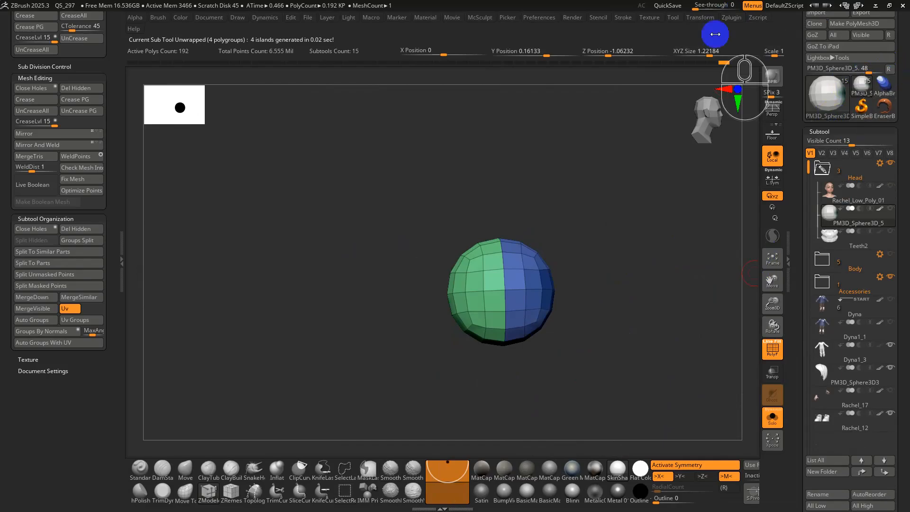
pyautogui.click(728, 19)
pyautogui.click(756, 426)
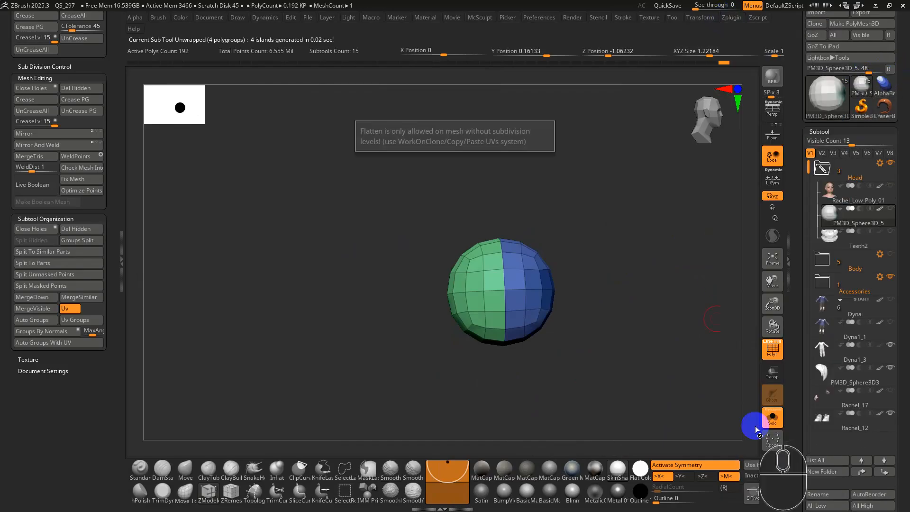
pyautogui.click(731, 17)
pyautogui.click(784, 400)
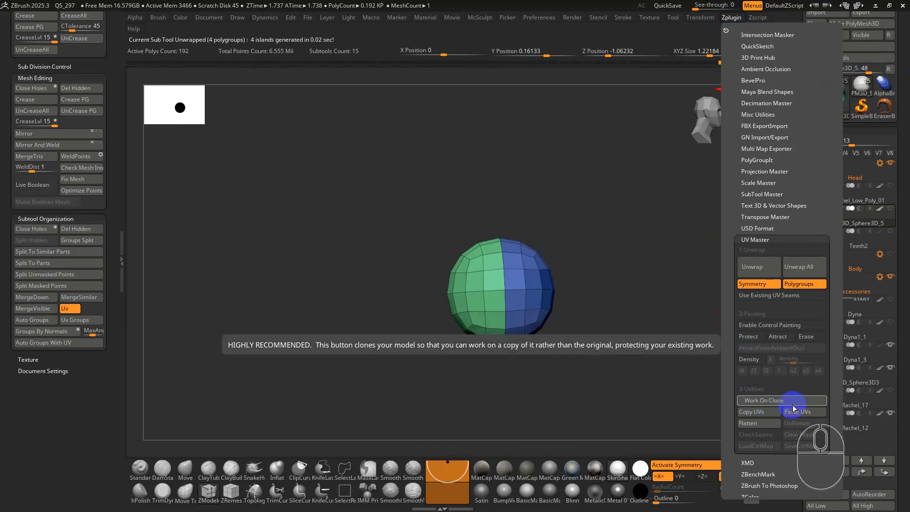
pyautogui.click(759, 423)
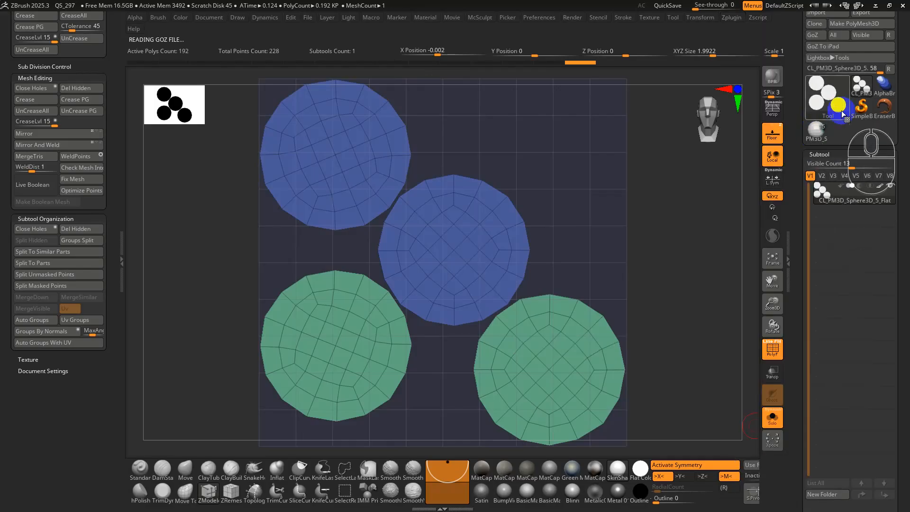
# - Switch back to the original eyes and raise their subdivision level to check the painted irises
pyautogui.click(816, 129)
pyautogui.hotkey('shift', 'f')
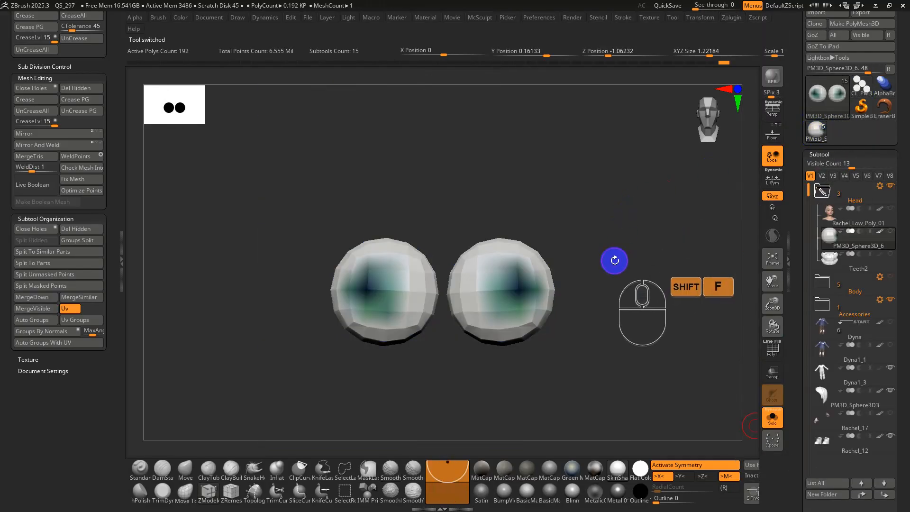
pyautogui.hotkey('shift', 'f')
pyautogui.hotkey('shift', 'f')
pyautogui.press('d')
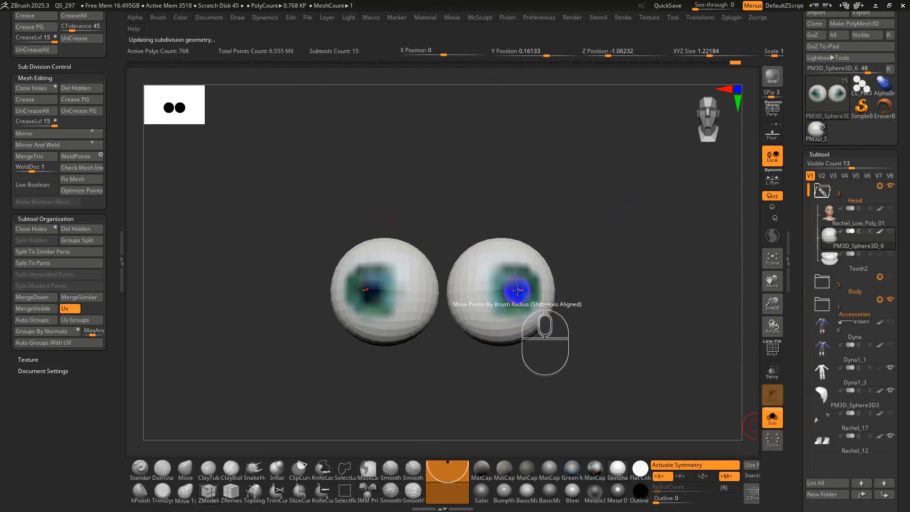
pyautogui.press('d')
pyautogui.press('d')
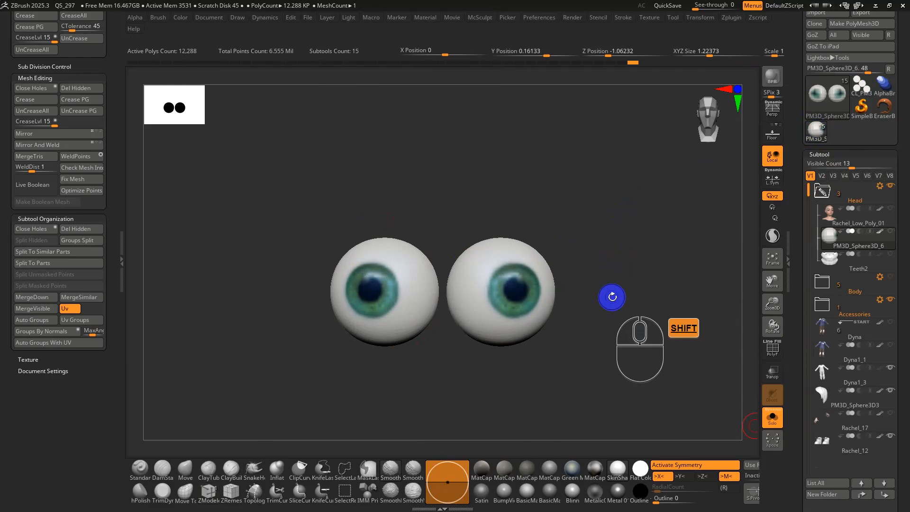
# - Inspect the eyes' polygroups and iris detail up close at higher subdivision levels, with and without polyframe
pyautogui.moveTo(599, 278); pyautogui.dragTo(613, 283)
pyautogui.hotkey('shift', 'f')
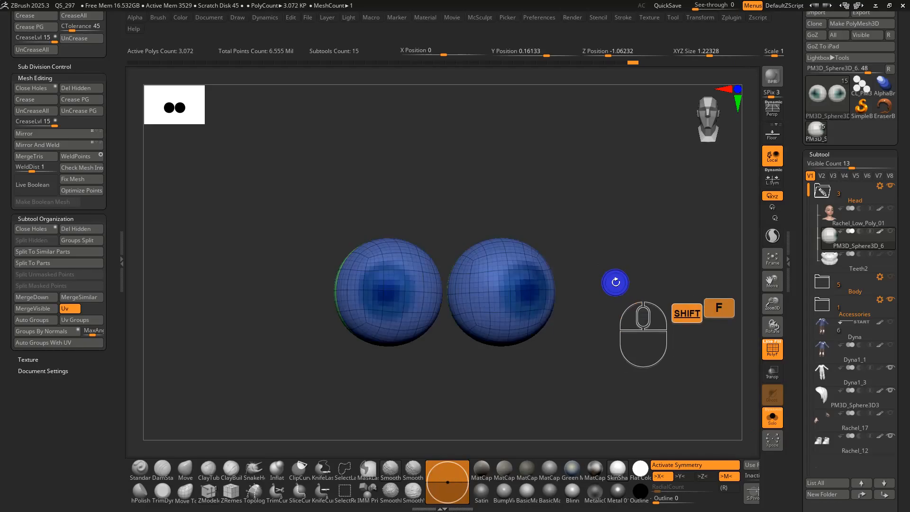
pyautogui.hotkey('shift', 'f')
pyautogui.scroll(-3, 800, 333)
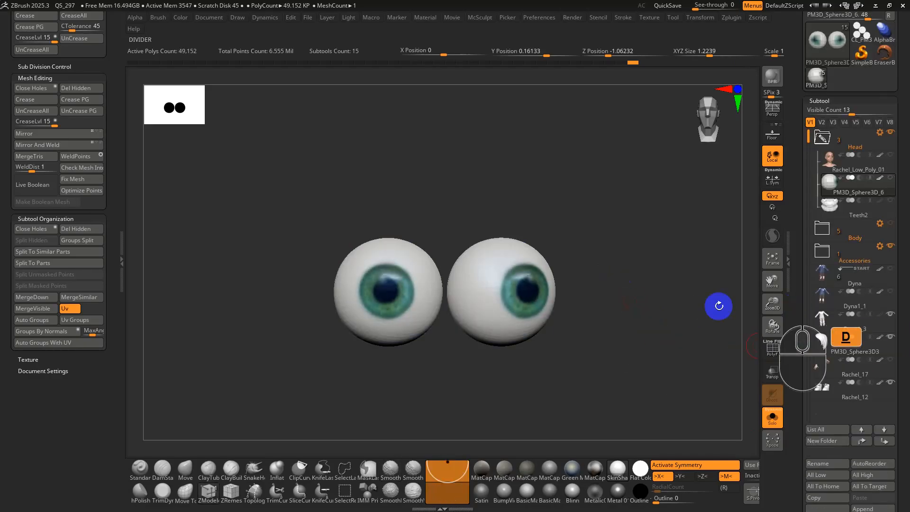
pyautogui.press('d')
pyautogui.keyDown('alt'); pyautogui.moveTo(497, 268); pyautogui.dragTo(517, 386, button='right'); pyautogui.keyUp('alt')
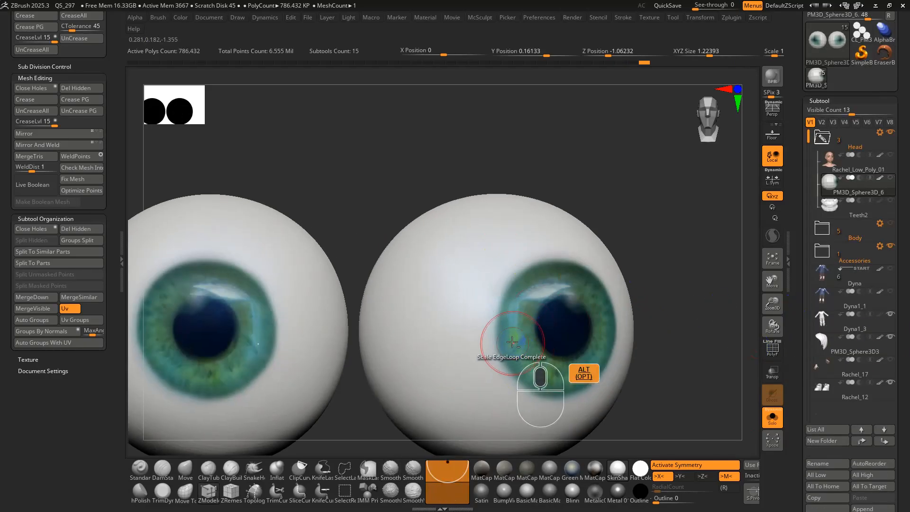
pyautogui.keyDown('alt'); pyautogui.moveTo(517, 345); pyautogui.dragTo(540, 324, button='right'); pyautogui.keyUp('alt')
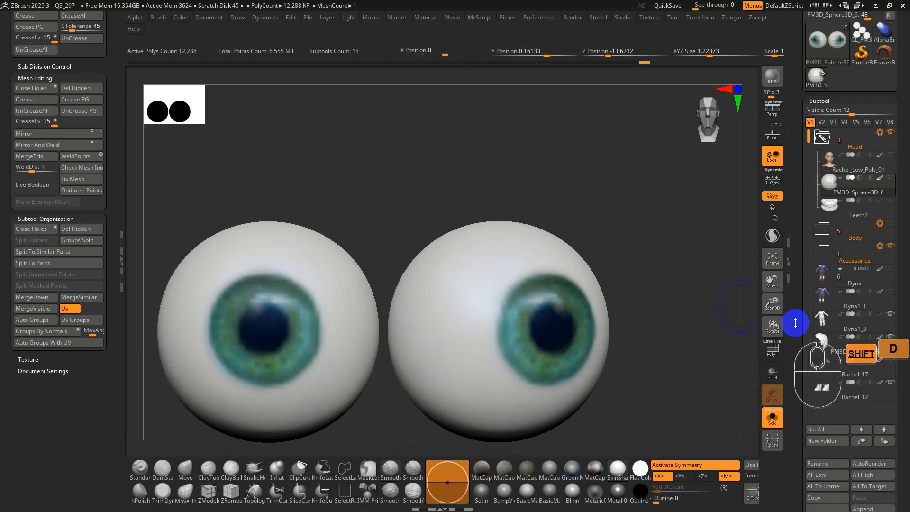
# - Lower the eyes to subdivision level 3 and delete the subdivision levels below it
pyautogui.hotkey('shift', 'd')
pyautogui.scroll(-8, 795, 322)
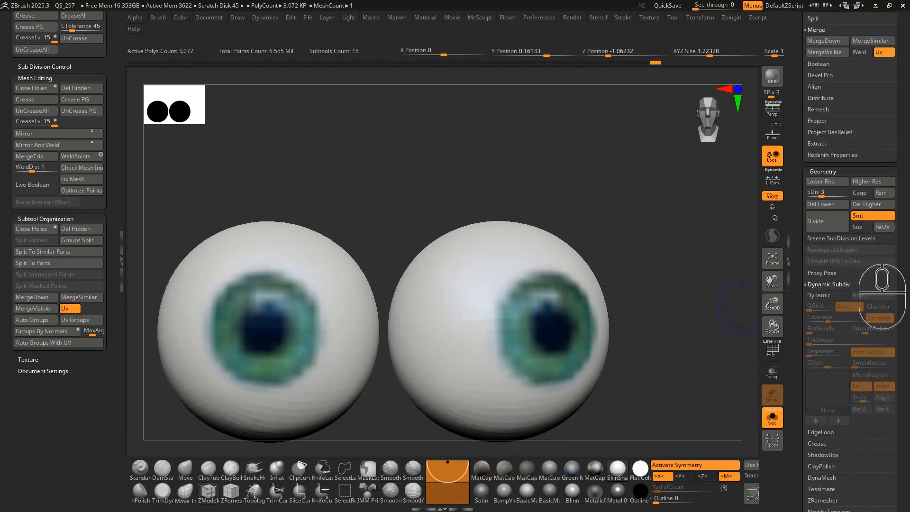
pyautogui.click(821, 203)
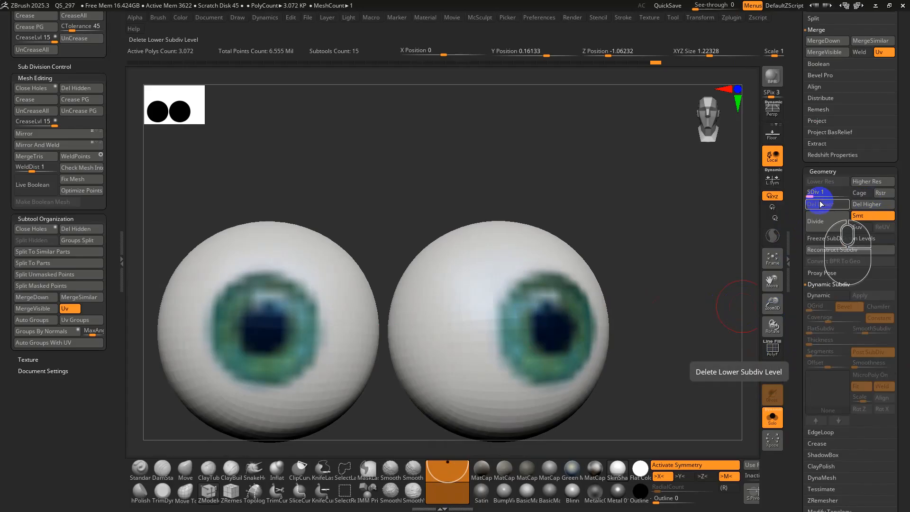
# - Clone the denser eyes in UV Master and flatten the clone's UV layout
pyautogui.click(732, 18)
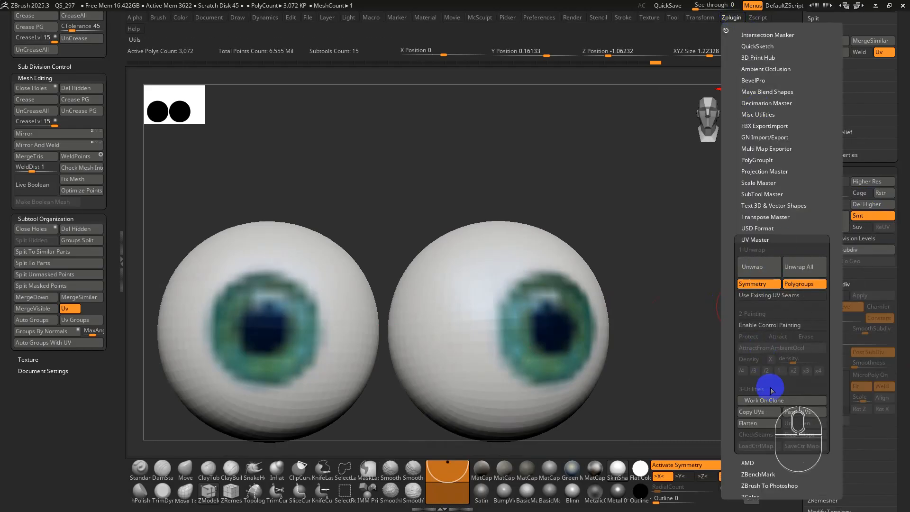
pyautogui.click(771, 400)
pyautogui.click(766, 422)
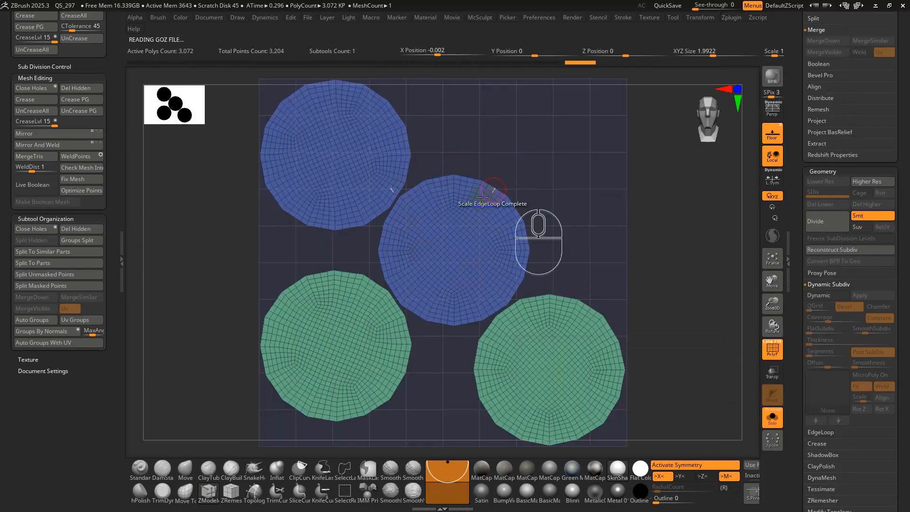
pyautogui.moveTo(795, 156); pyautogui.dragTo(794, 172)
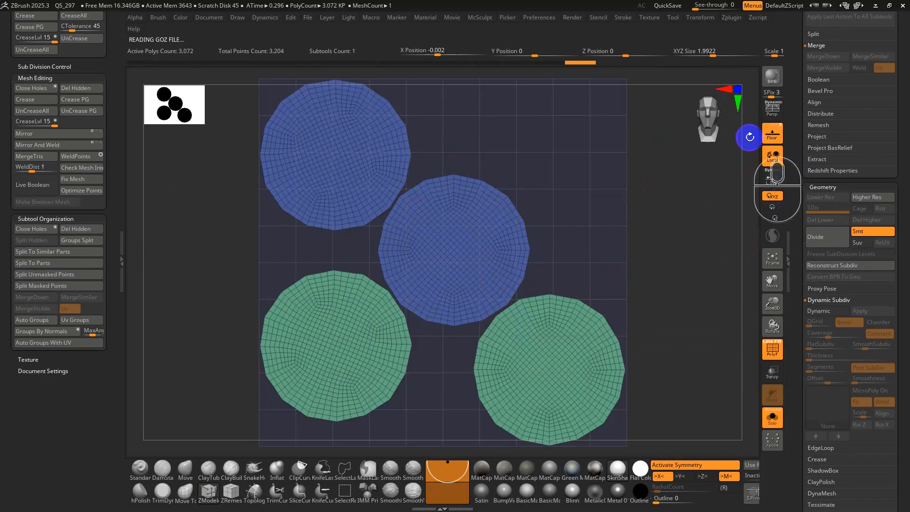
pyautogui.click(732, 17)
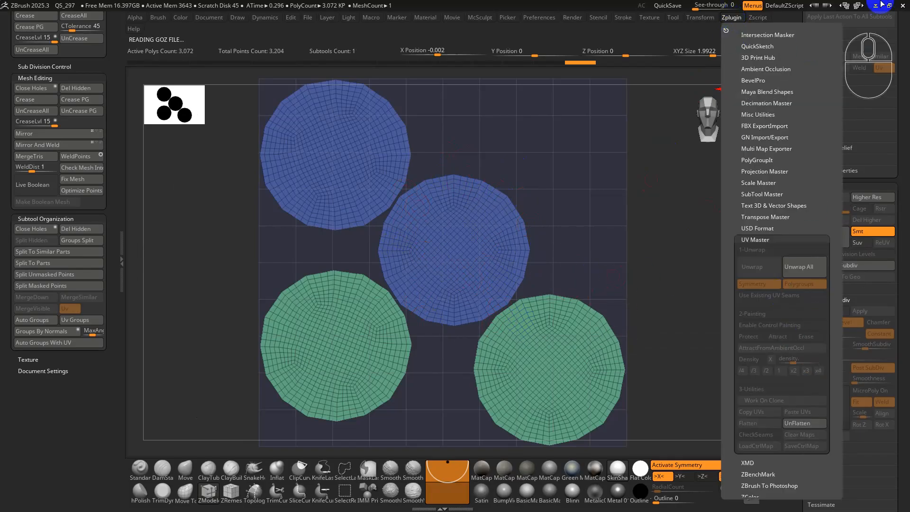
pyautogui.moveTo(792, 44); pyautogui.dragTo(806, 236)
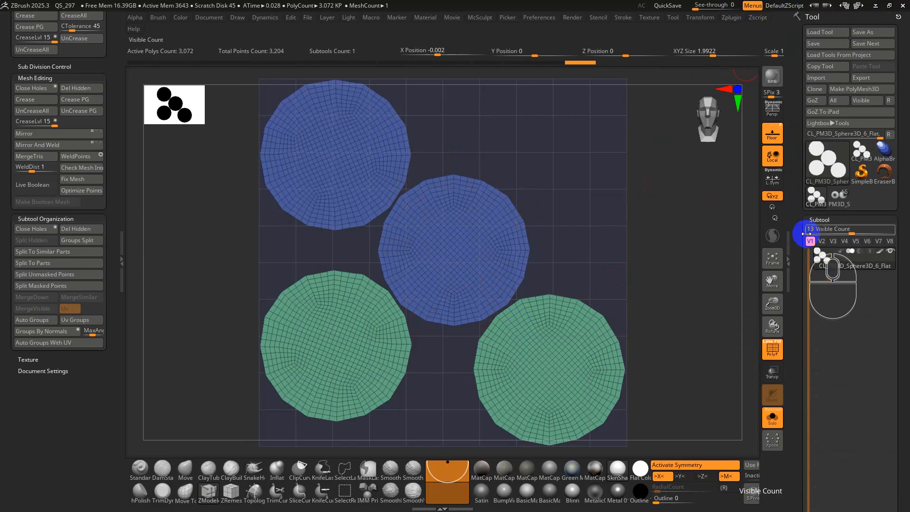
# - Return to the original eyes and unwrap them in UV Master with Symmetry and Polygroups enabled
pyautogui.click(844, 199)
pyautogui.click(731, 17)
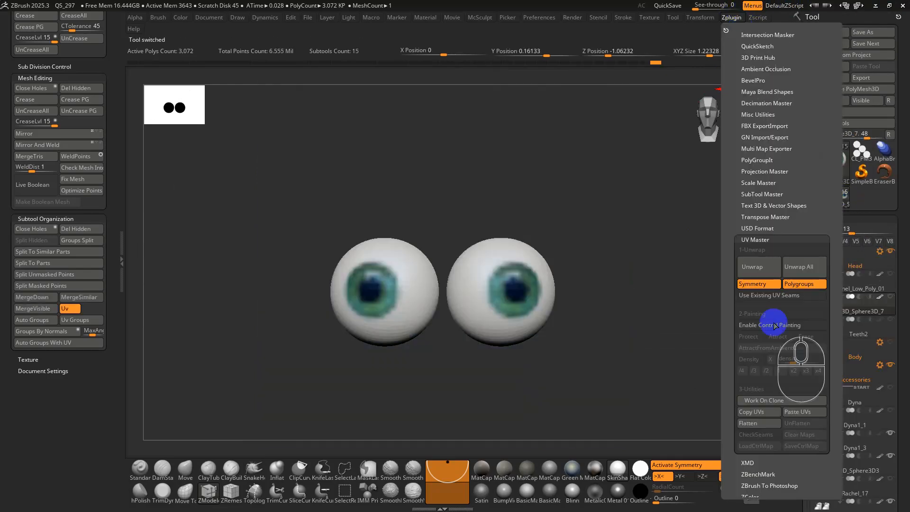
pyautogui.click(757, 266)
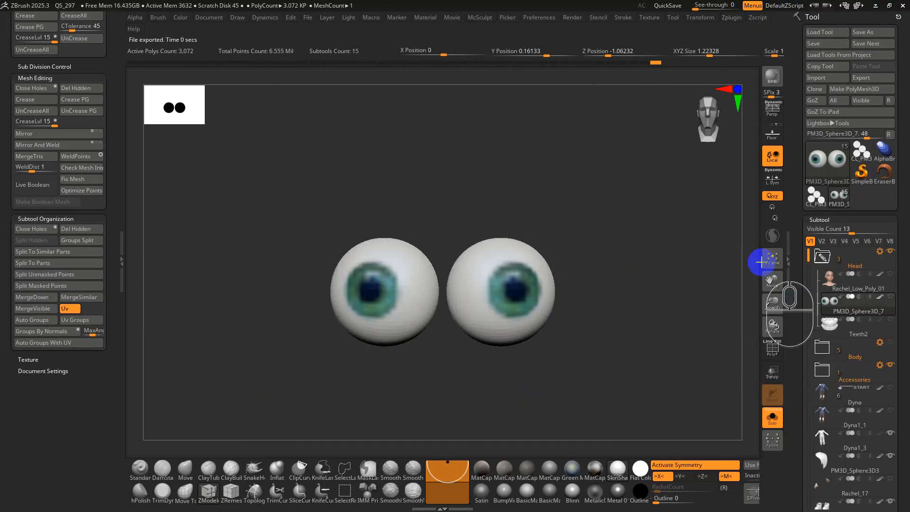
# - Make a UV Master clone of the newly unwrapped eyes and flatten its UV layout
pyautogui.click(729, 17)
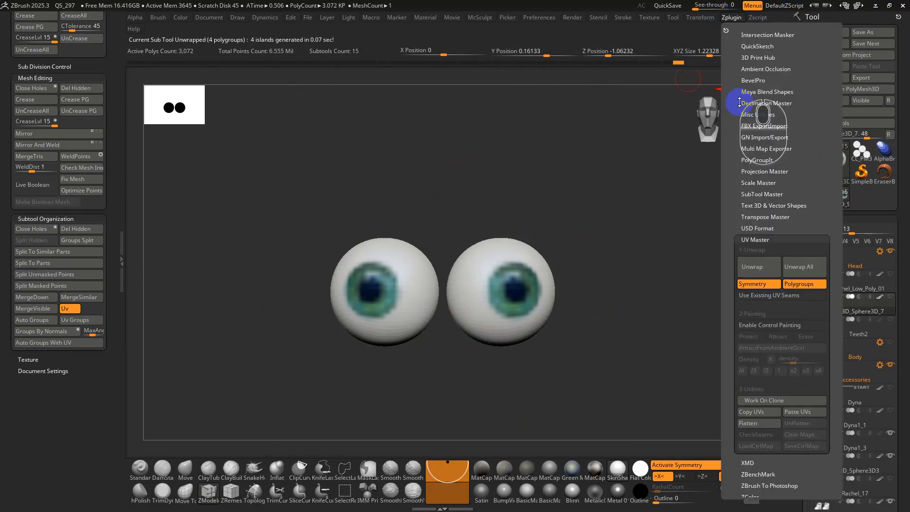
pyautogui.click(776, 400)
pyautogui.click(762, 422)
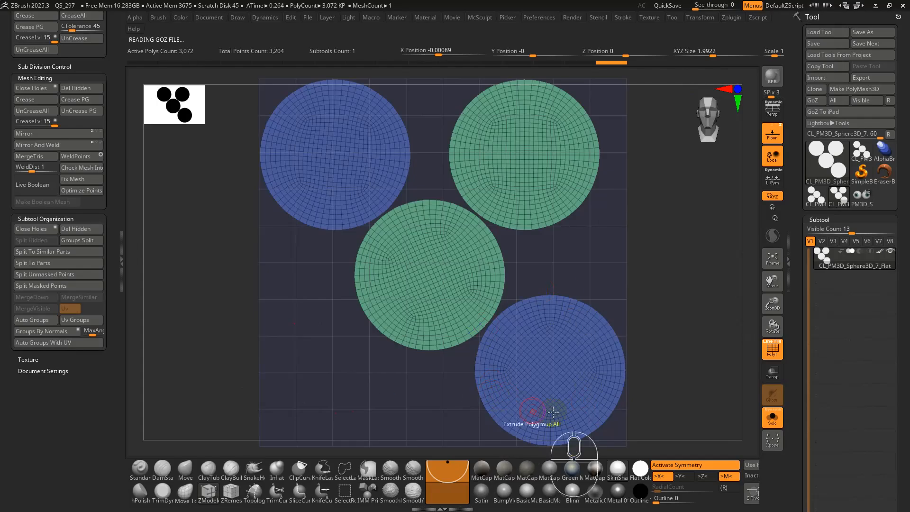
# - Go back to the full character, select the head subtool and show its polyframe in side view
pyautogui.click(862, 202)
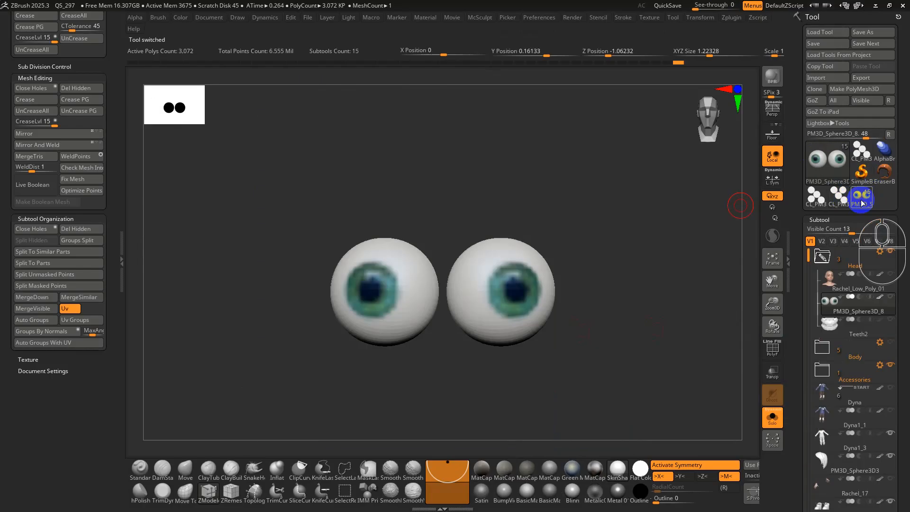
pyautogui.click(889, 135)
pyautogui.hotkey('shift', 'f')
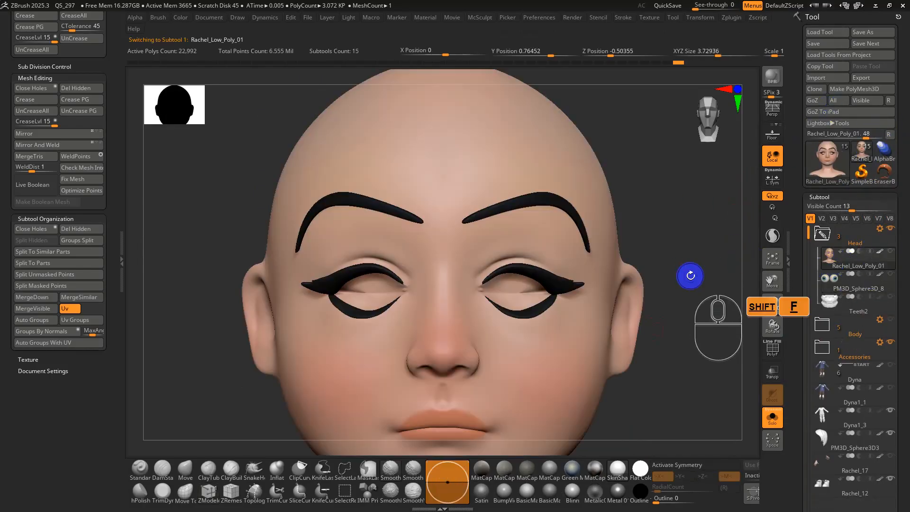
pyautogui.keyDown('alt'); pyautogui.moveTo(691, 274); pyautogui.dragTo(622, 222, button='right'); pyautogui.keyUp('alt')
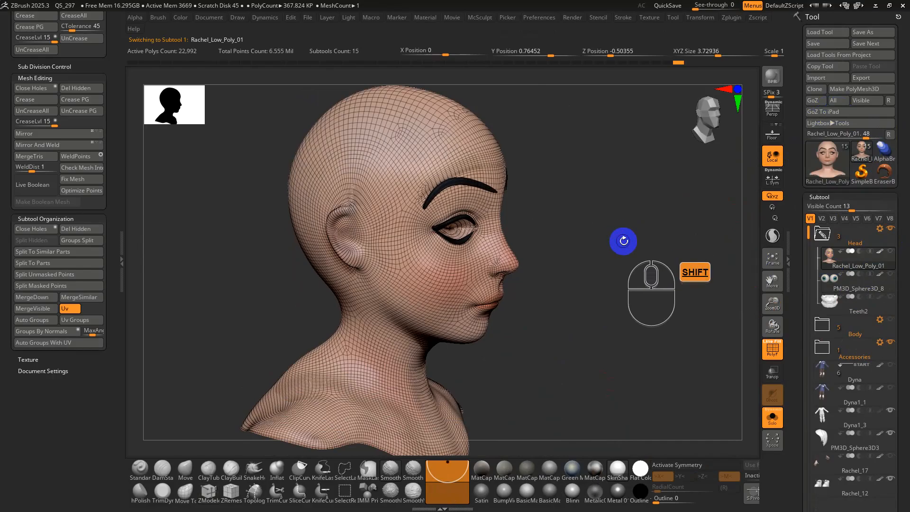
pyautogui.hotkey('shift', 'f')
pyautogui.hotkey('shift', 'f')
# - Enable Use Existing UV Seams in UV Master and create a working clone of the head
pyautogui.click(730, 18)
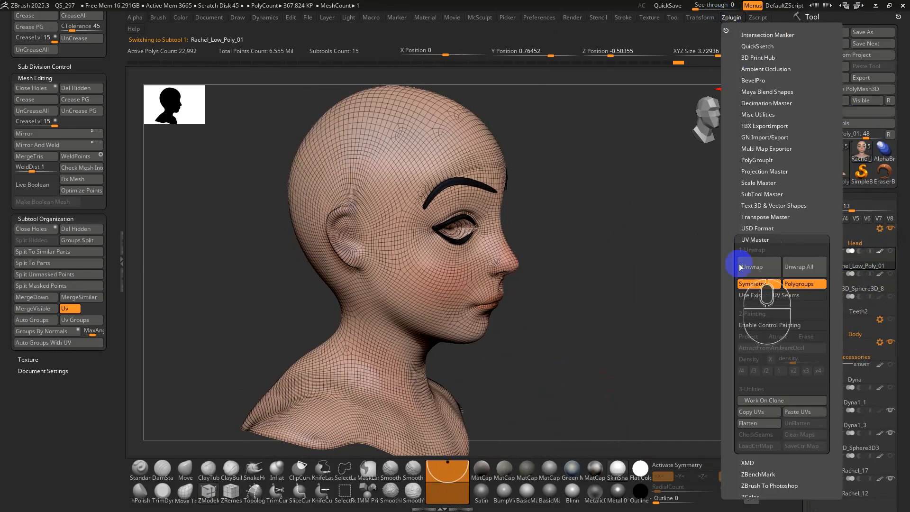
pyautogui.click(746, 295)
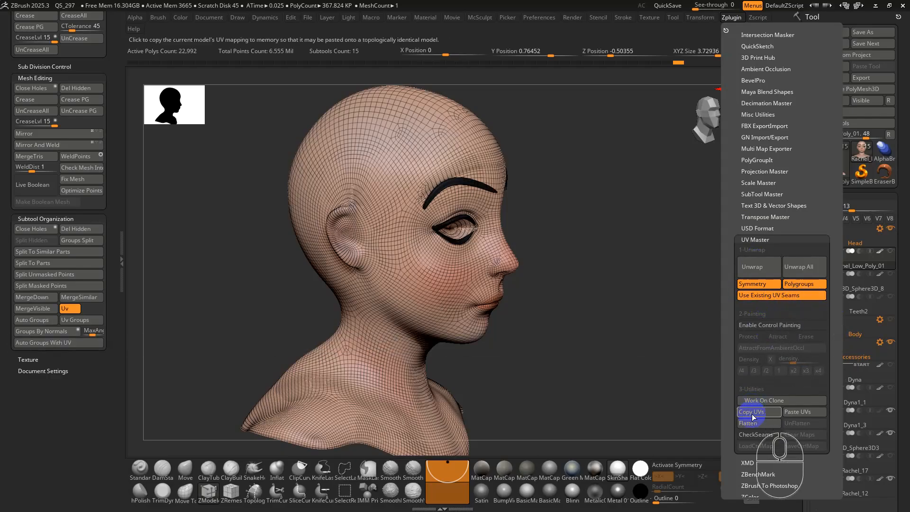
pyautogui.click(772, 400)
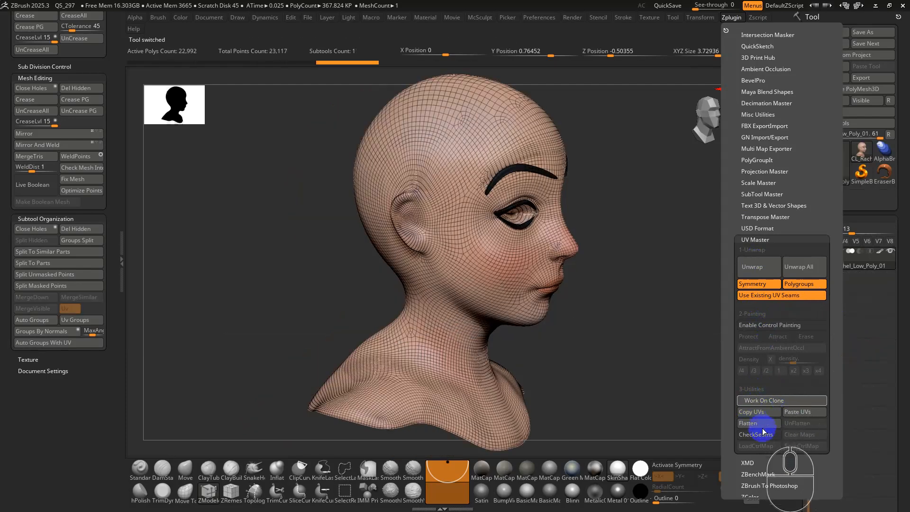
# - Flatten the head clone to examine its existing UV layout, and unflatten it again
pyautogui.click(761, 426)
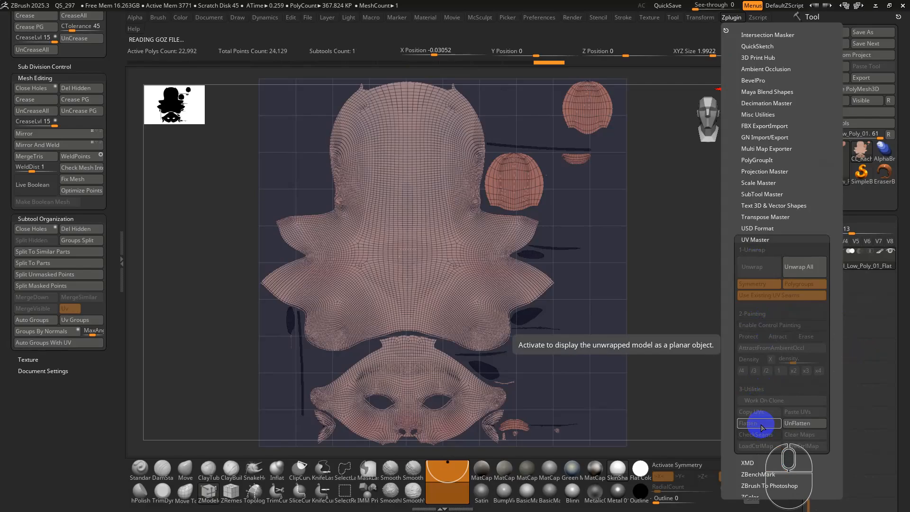
pyautogui.click(804, 423)
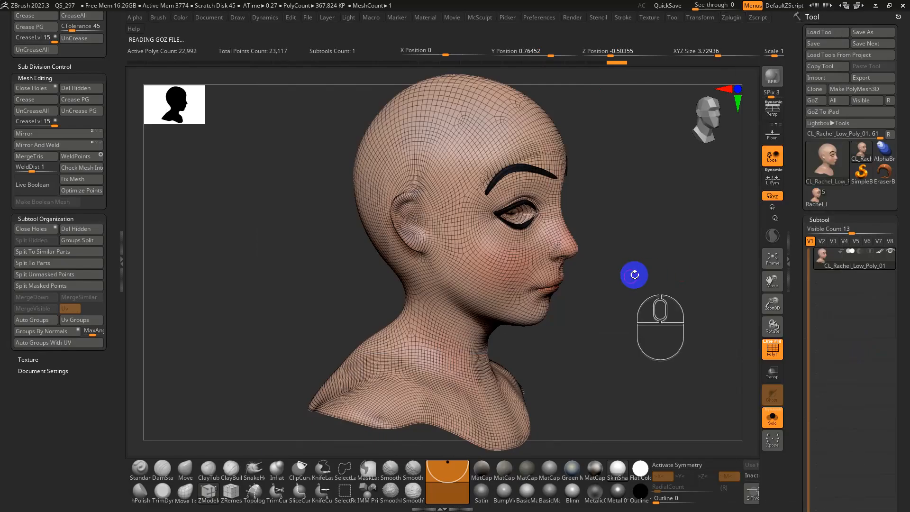
pyautogui.moveTo(634, 272)
pyautogui.mouseDown()
pyautogui.moveTo(611, 272)
pyautogui.moveTo(648, 268)
pyautogui.moveTo(635, 273)
pyautogui.mouseUp()
# - Switch to Chrome and search Google Images for "head uv unwrap"
pyautogui.press('super')
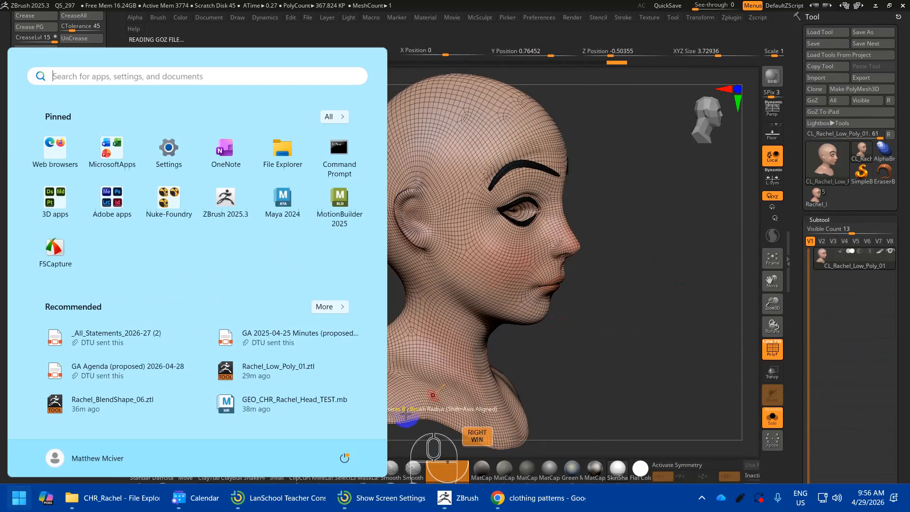
pyautogui.click(498, 498)
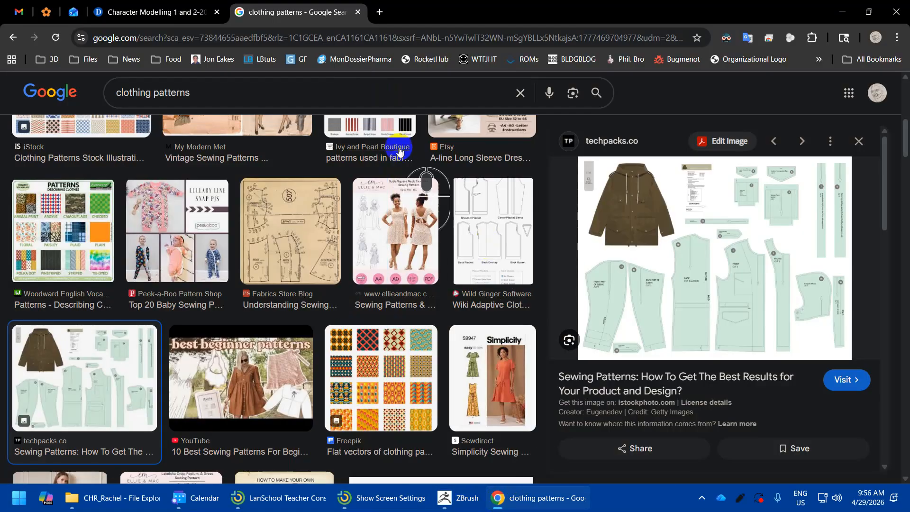
pyautogui.doubleClick(260, 98)
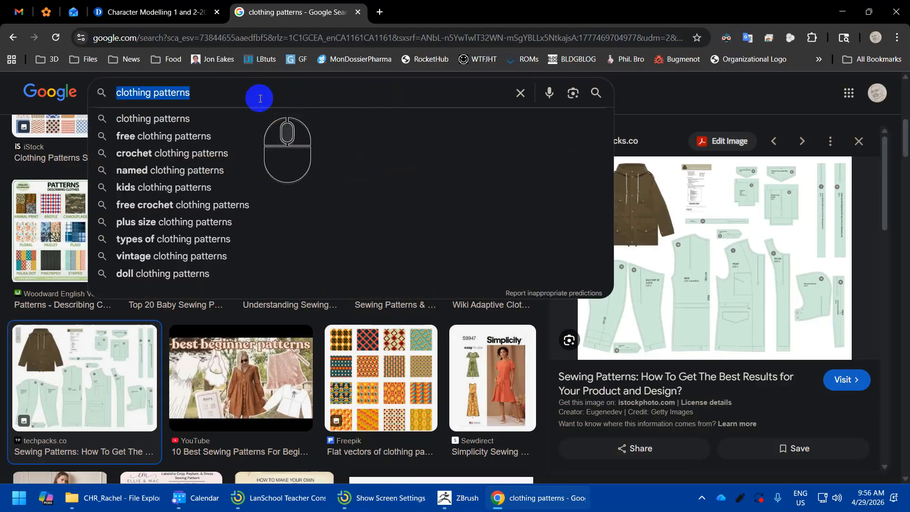
pyautogui.write('head uv unrwa')
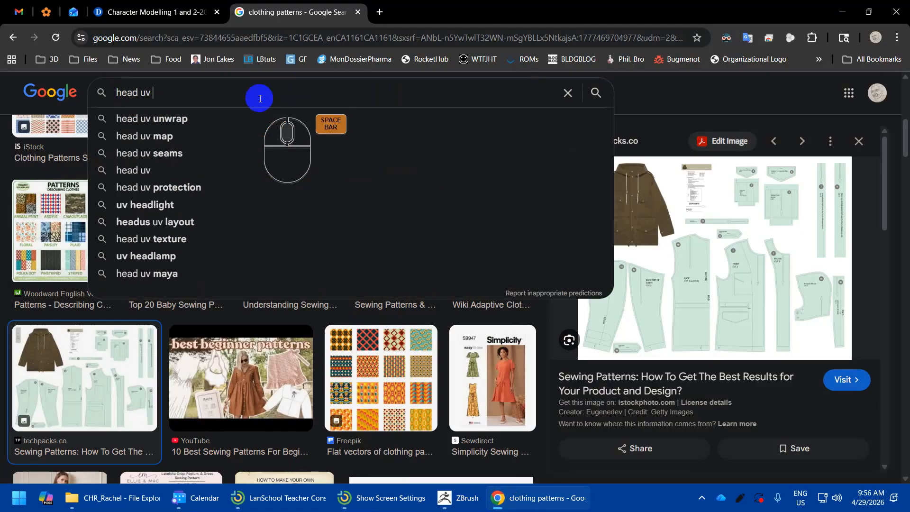
pyautogui.press('BackSpace')
pyautogui.press('BackSpace')
pyautogui.press('BackSpace')
pyautogui.write('wrap')
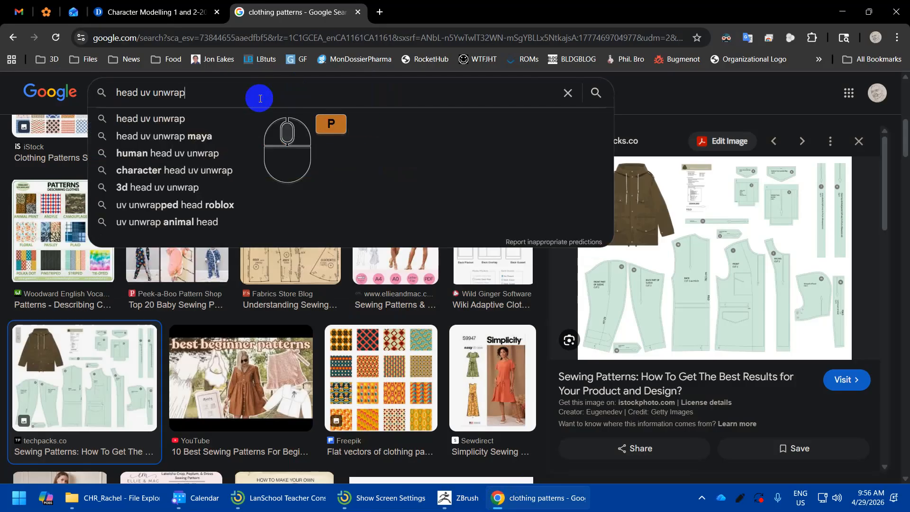
pyautogui.press('Return')
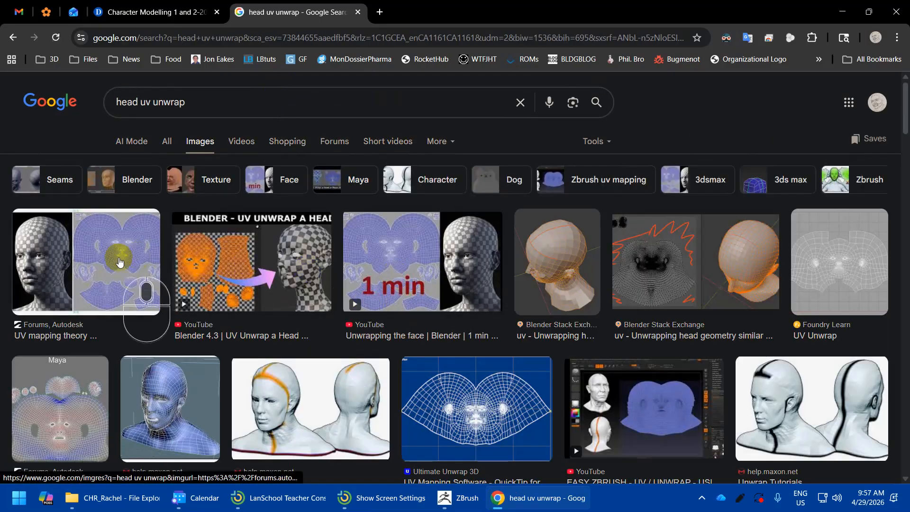
# - Open reference examples of head UV layouts from the image results, including the Foundry Learn UV Unwrap page
pyautogui.click(121, 265)
pyautogui.click(678, 284)
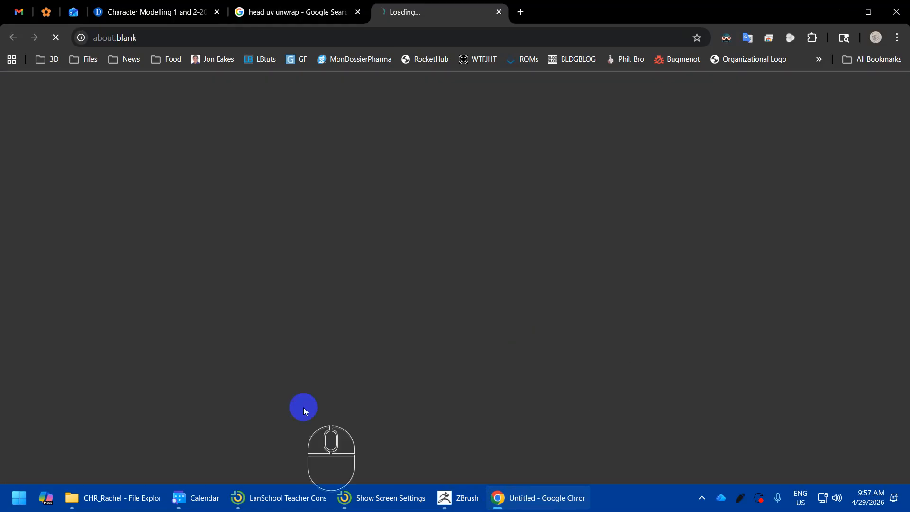
pyautogui.click(299, 10)
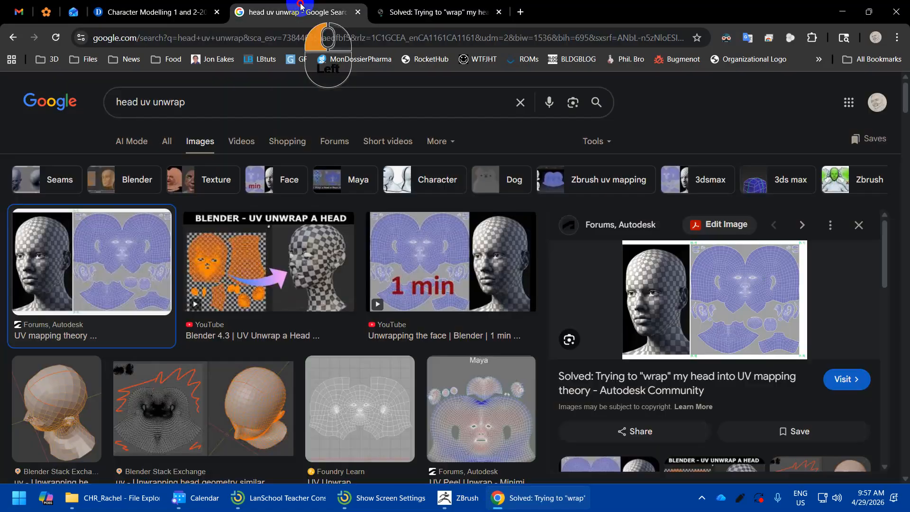
pyautogui.middleClick(377, 389)
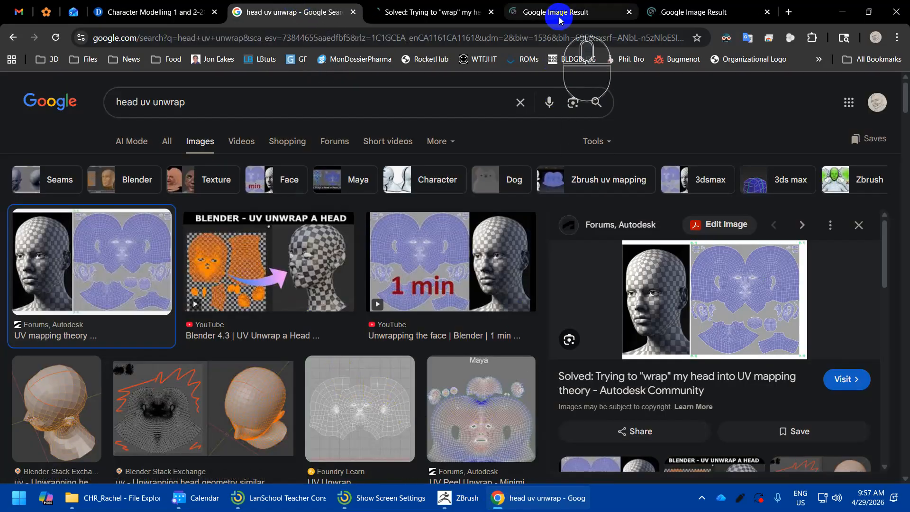
pyautogui.click(589, 11)
pyautogui.click(428, 19)
pyautogui.click(541, 11)
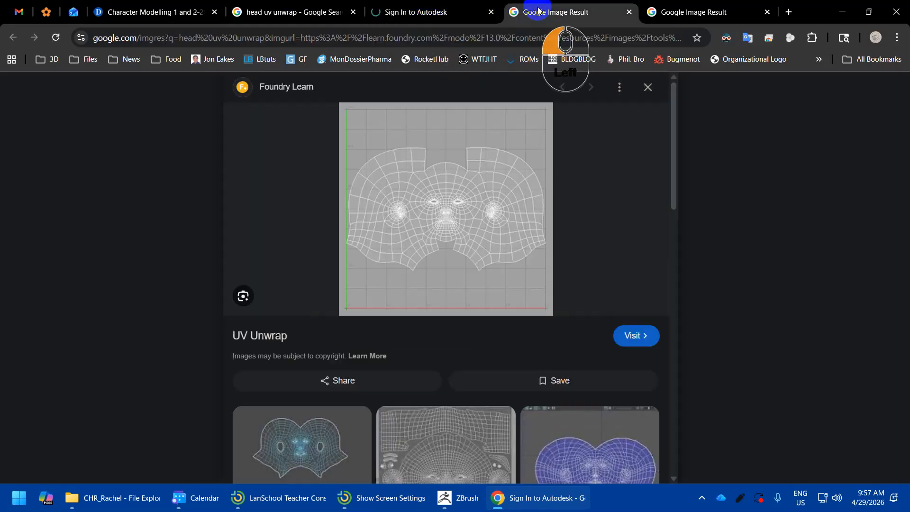
pyautogui.middleClick(412, 9)
pyautogui.click(464, 205)
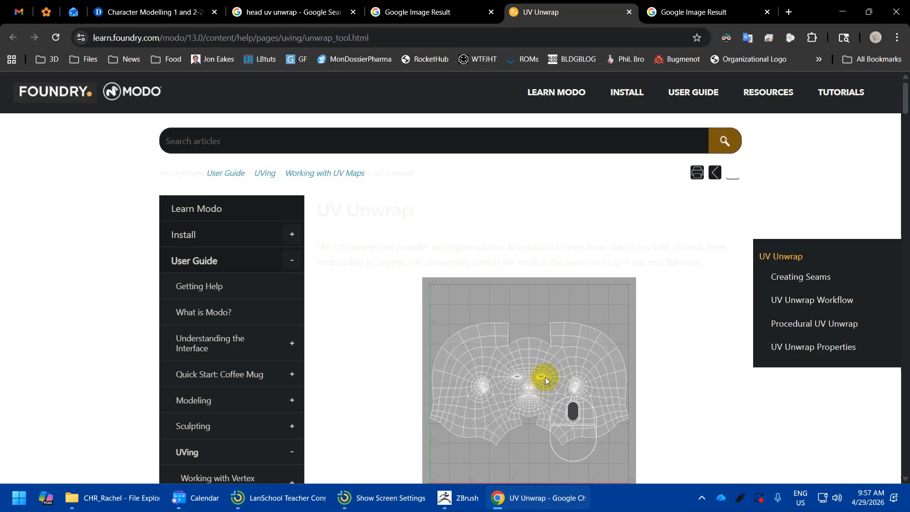
# - Switch back to ZBrush, turn off dynamic subdivision on the head clone and examine the nostril topology up close
pyautogui.click(456, 498)
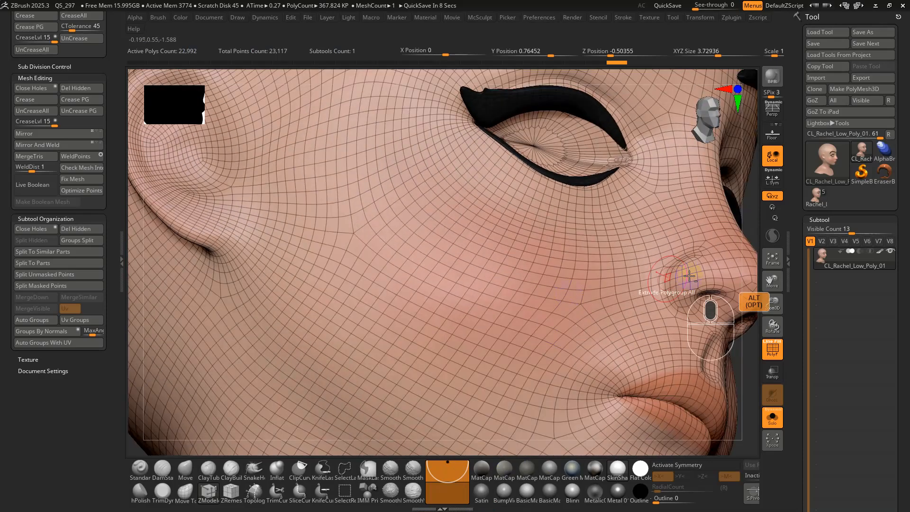
pyautogui.moveTo(688, 276)
pyautogui.keyDown('alt'); pyautogui.mouseDown(button='right')
pyautogui.moveTo(417, 306)
pyautogui.moveTo(455, 279)
pyautogui.moveTo(453, 266)
pyautogui.moveTo(447, 278)
pyautogui.mouseUp(button='right'); pyautogui.keyUp('alt')
pyautogui.press('s')
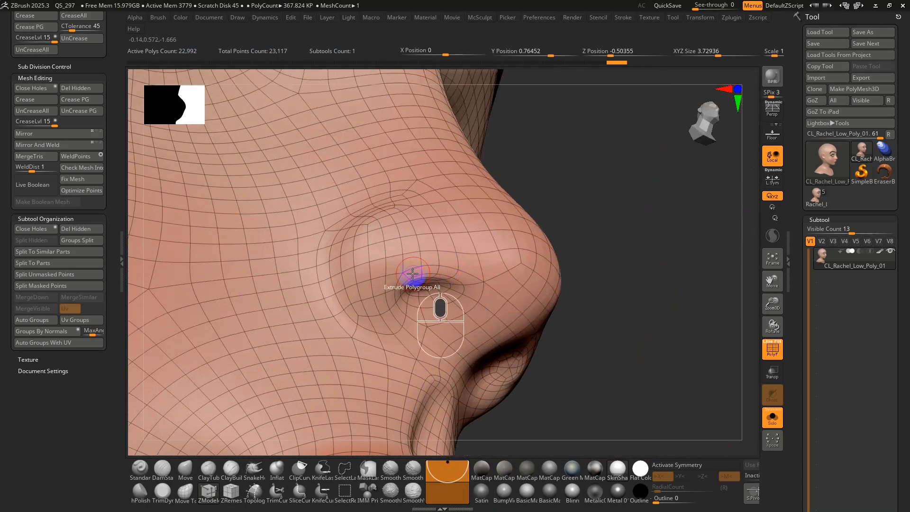
pyautogui.hotkey('shift', 'ctrl')
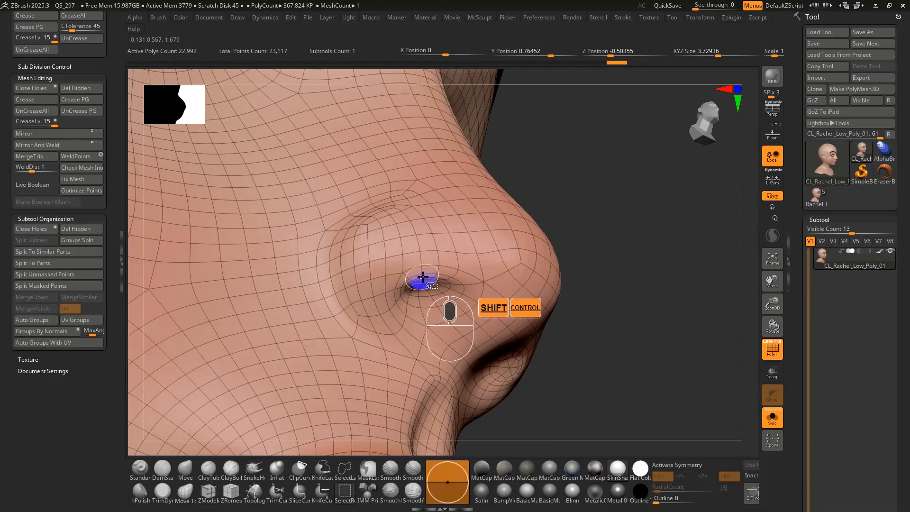
pyautogui.moveTo(423, 276); pyautogui.dragTo(439, 340, button='right')
pyautogui.hotkey('shift', 'd')
pyautogui.hotkey('shift', 'd')
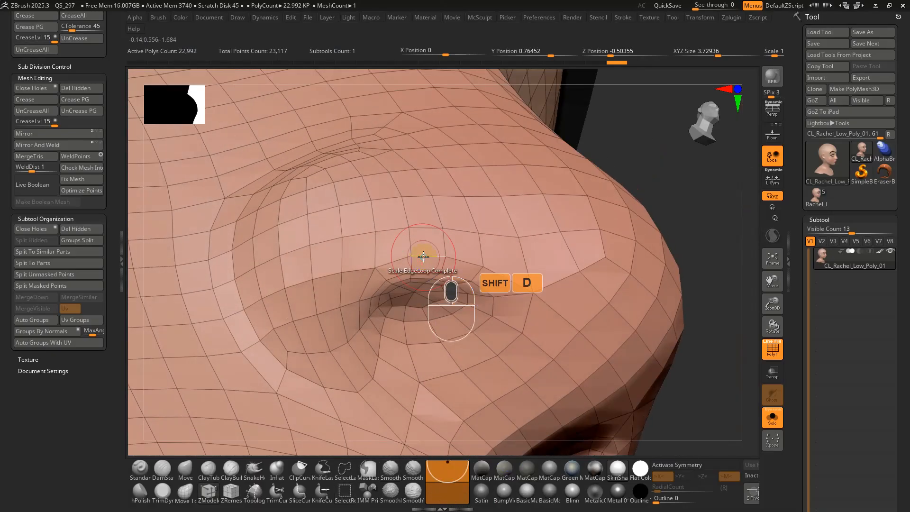
# - Isolate the nostril polygroups to inspect their faces, and show the whole head again
pyautogui.hotkey('shift', 'ctrl')
pyautogui.keyDown('ctrl'); pyautogui.keyDown('shift'); pyautogui.click(412, 276); pyautogui.keyUp('shift'); pyautogui.keyUp('ctrl')
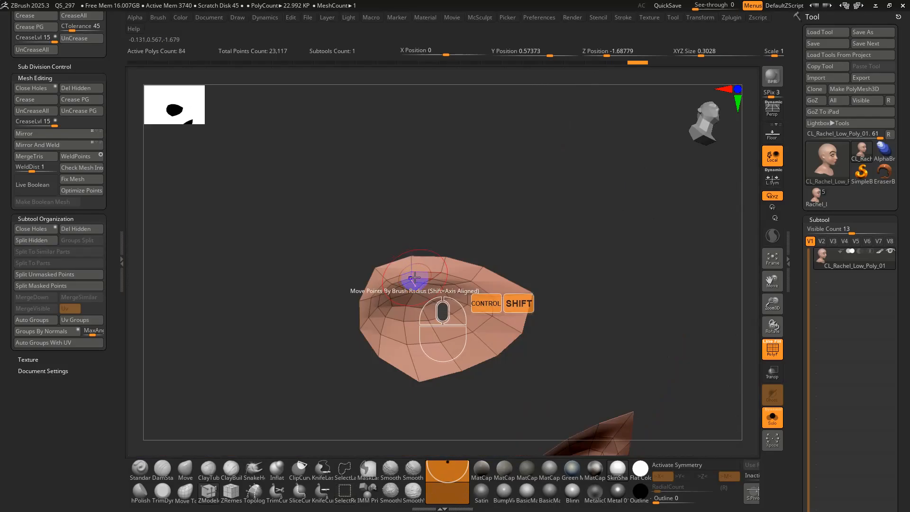
pyautogui.hotkey('shift', 'f')
pyautogui.hotkey('shift', 'f')
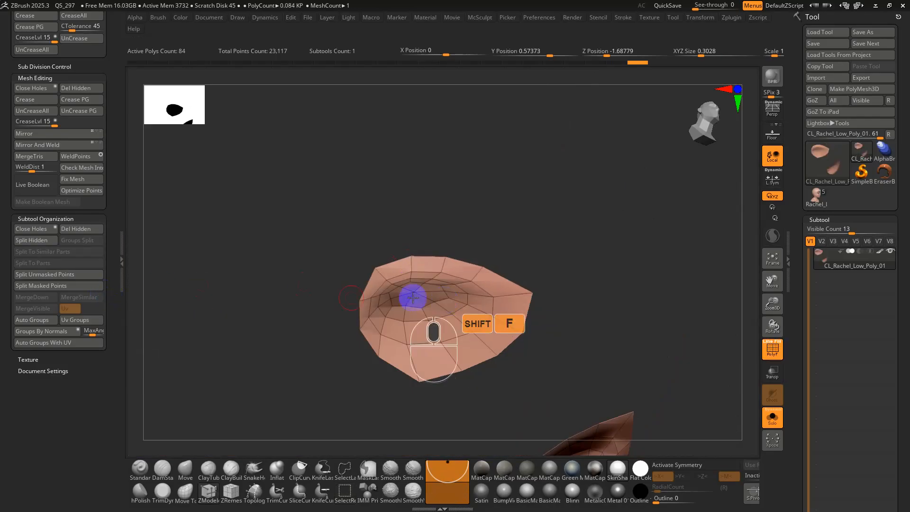
pyautogui.hotkey('shift', 'ctrl')
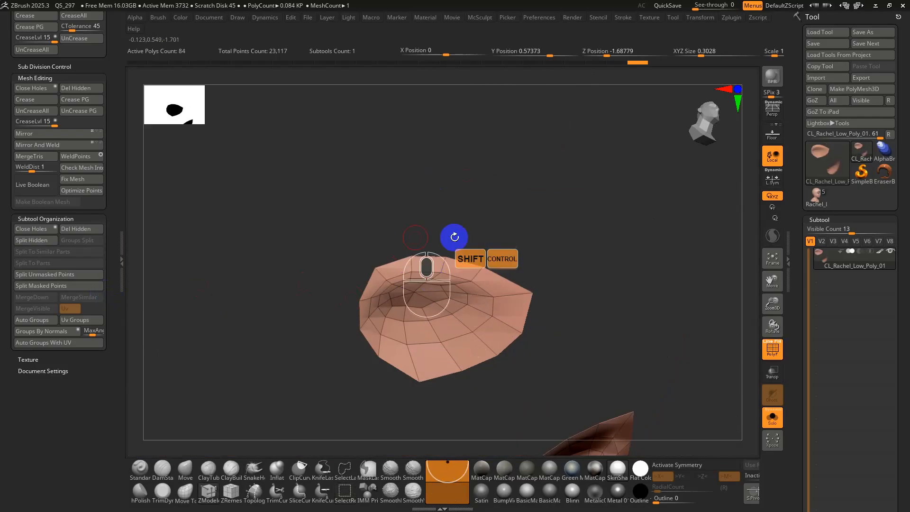
pyautogui.keyDown('ctrl'); pyautogui.keyDown('shift'); pyautogui.click(455, 238); pyautogui.keyUp('shift'); pyautogui.keyUp('ctrl')
pyautogui.keyDown('alt'); pyautogui.moveTo(601, 235); pyautogui.dragTo(427, 176, button='right'); pyautogui.keyUp('alt')
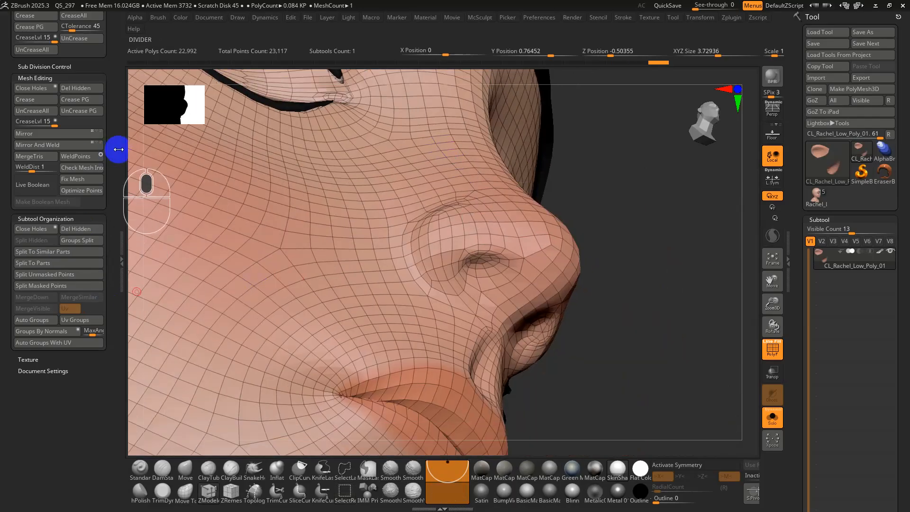
# - Assign polygroups to the head clone with Auto Groups With UV and turn off Colorize
pyautogui.moveTo(113, 172); pyautogui.dragTo(122, 299)
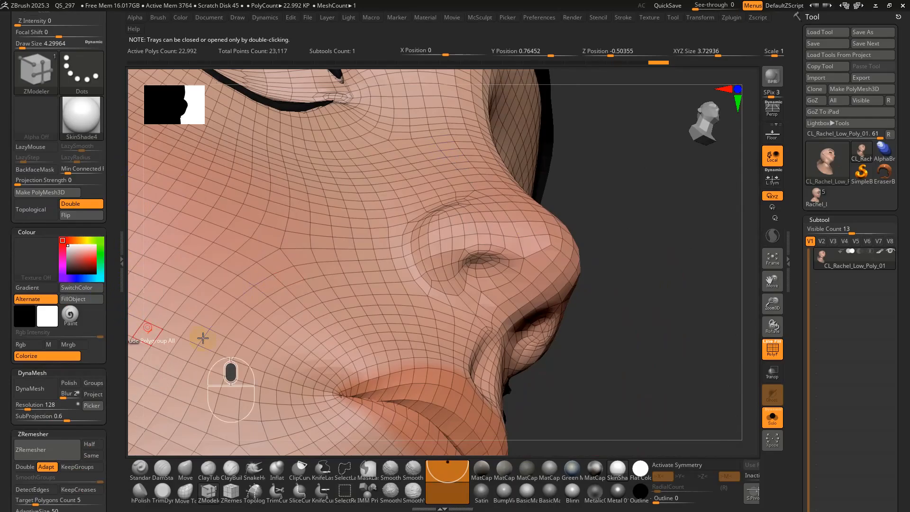
pyautogui.moveTo(800, 357); pyautogui.dragTo(788, 203)
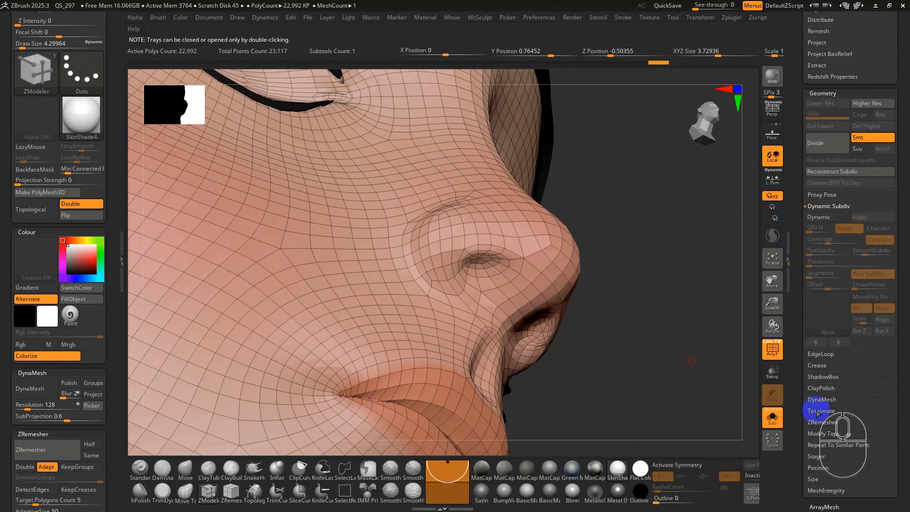
pyautogui.moveTo(799, 461); pyautogui.dragTo(865, 361)
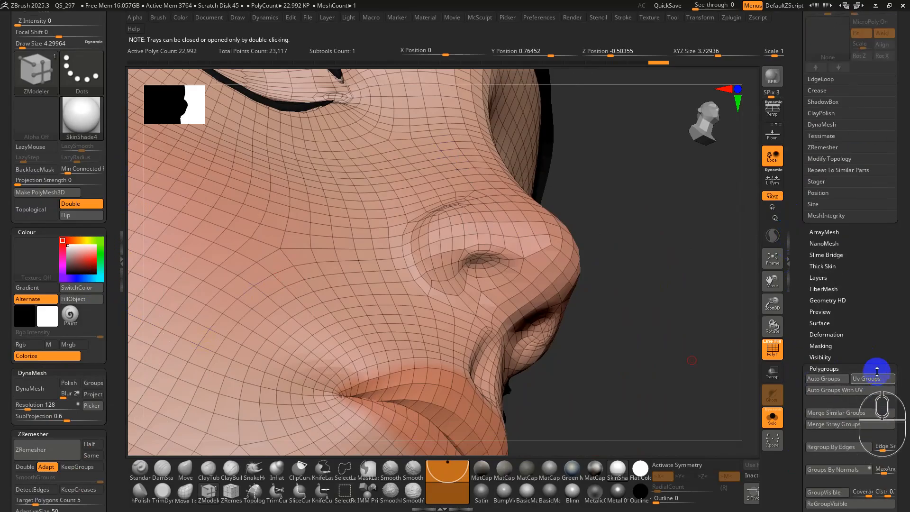
pyautogui.click(853, 391)
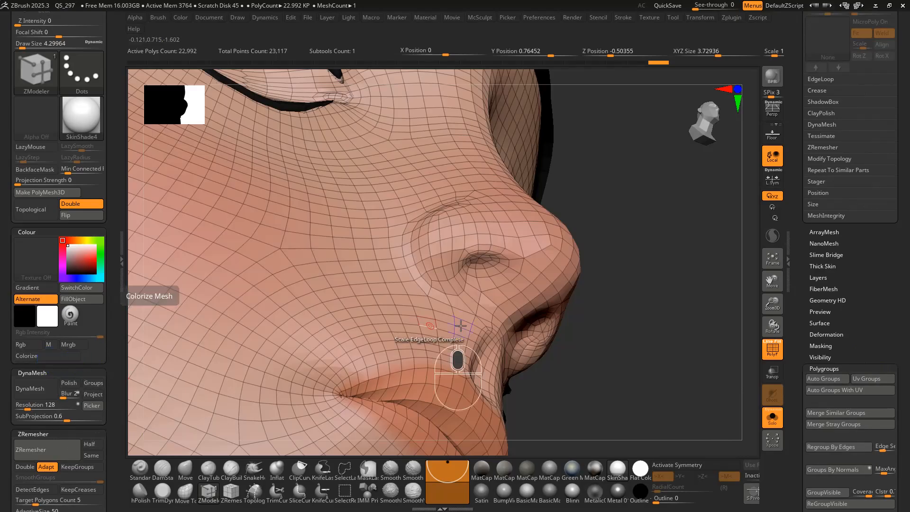
# - Check whether the head clone's polygroup colours display, toggling the polyframe and viewing the face up close and as a whole
pyautogui.hotkey('shift', 'f')
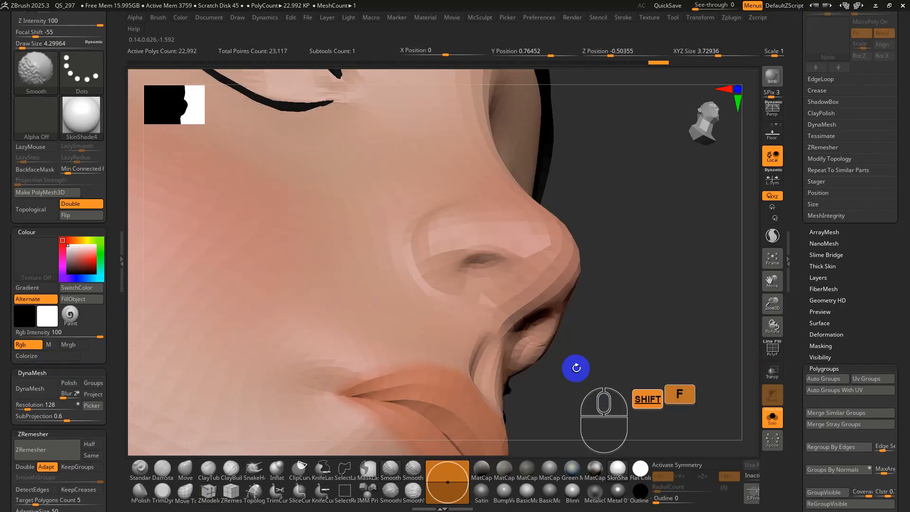
pyautogui.hotkey('shift', 'f')
pyautogui.moveTo(576, 368); pyautogui.dragTo(618, 290)
pyautogui.click(66, 300)
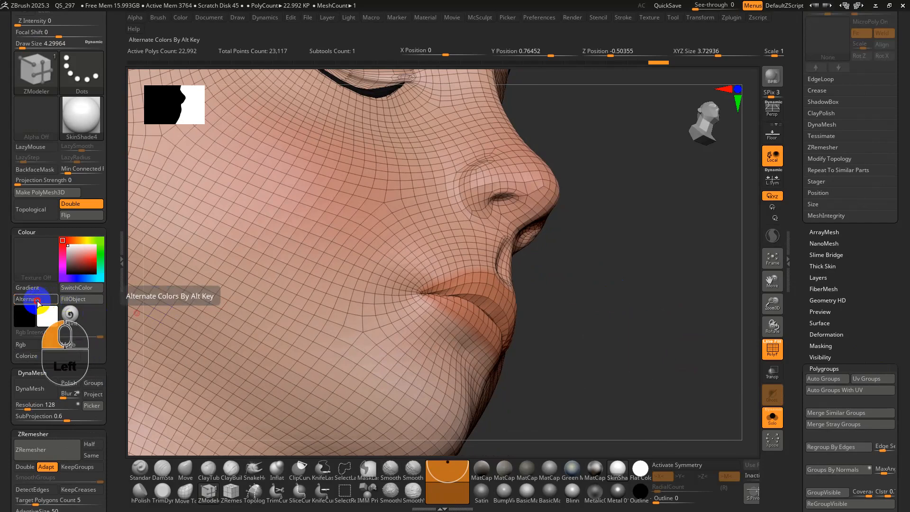
pyautogui.click(630, 474)
pyautogui.click(619, 470)
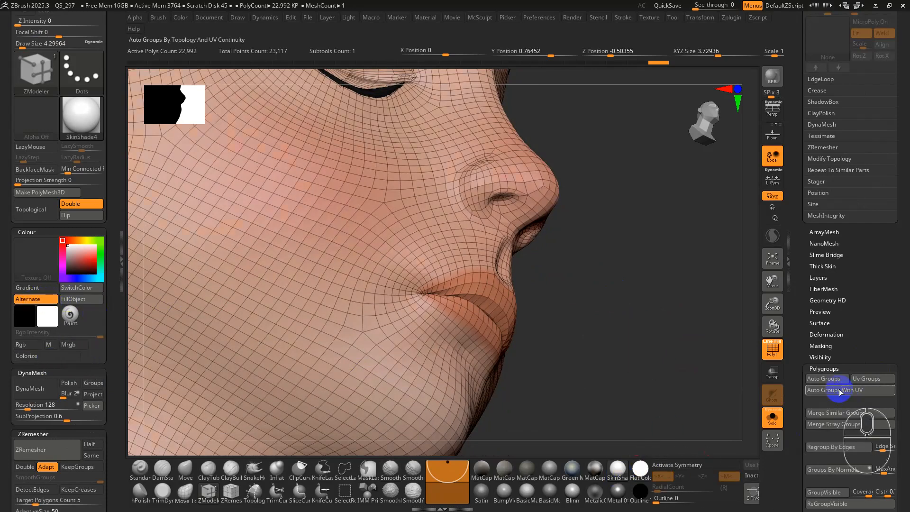
pyautogui.hotkey('shift', 'f')
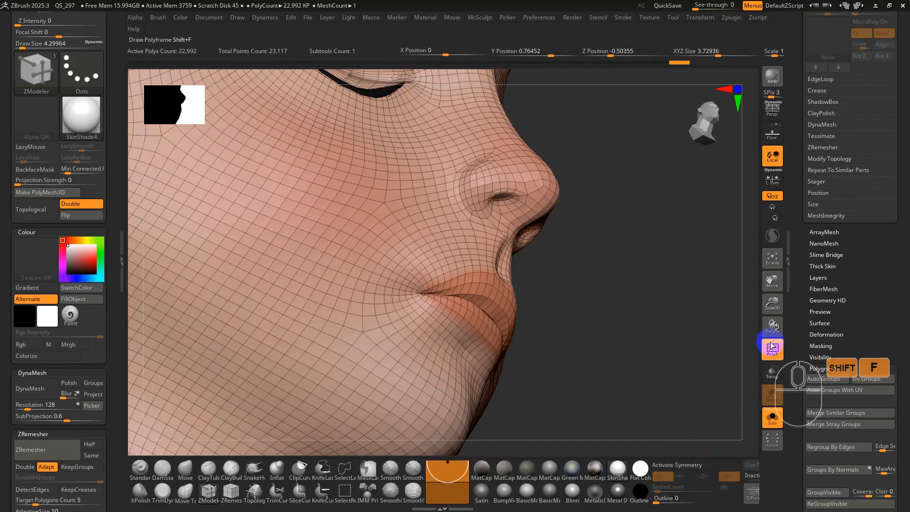
pyautogui.click(772, 347)
pyautogui.click(772, 347)
pyautogui.keyDown('alt'); pyautogui.moveTo(620, 337); pyautogui.dragTo(587, 308, button='right'); pyautogui.keyUp('alt')
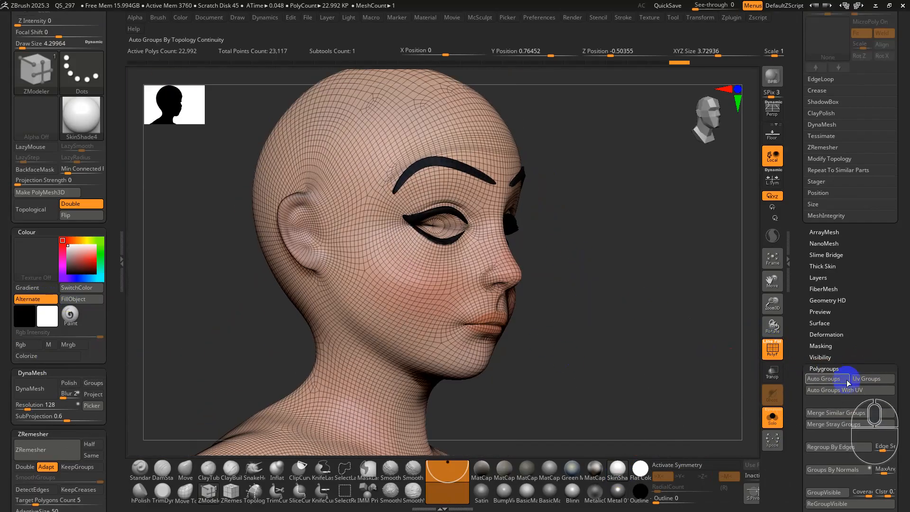
pyautogui.hotkey('shift', 'f')
pyautogui.hotkey('shift', 'f')
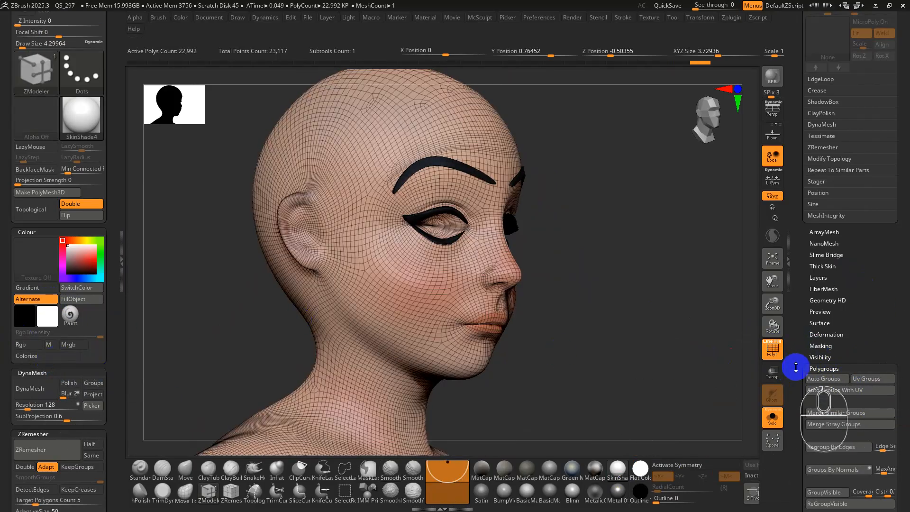
# - Turn off the head clone's texture map so that the polyframe shows the polygroup colours
pyautogui.moveTo(796, 366); pyautogui.dragTo(791, 259)
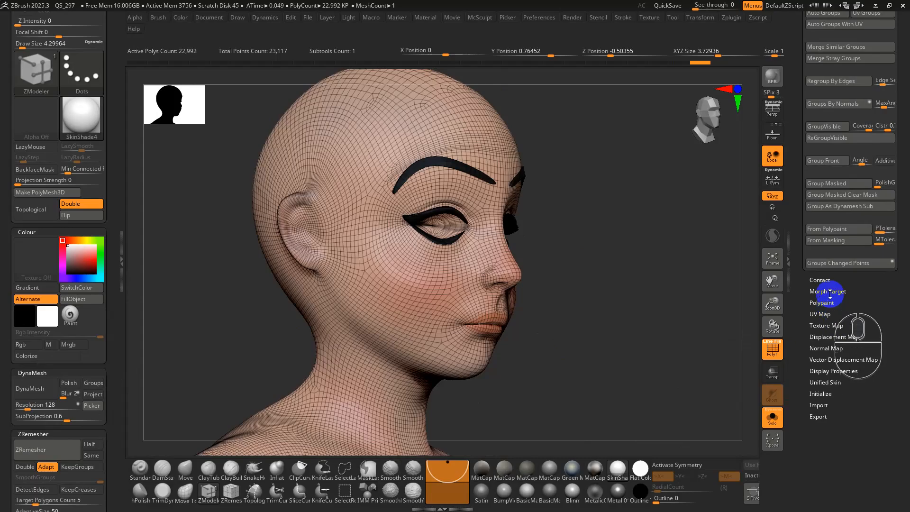
pyautogui.click(826, 325)
pyautogui.click(872, 335)
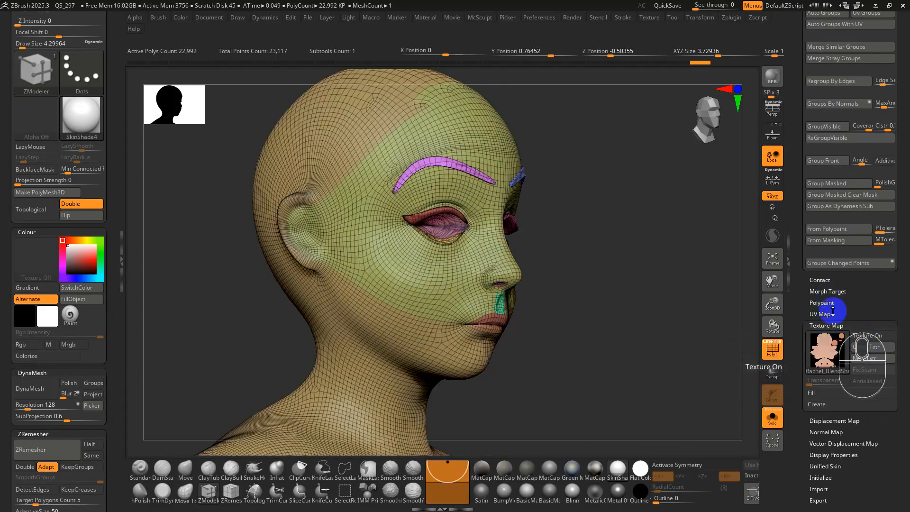
pyautogui.moveTo(792, 274); pyautogui.dragTo(797, 293)
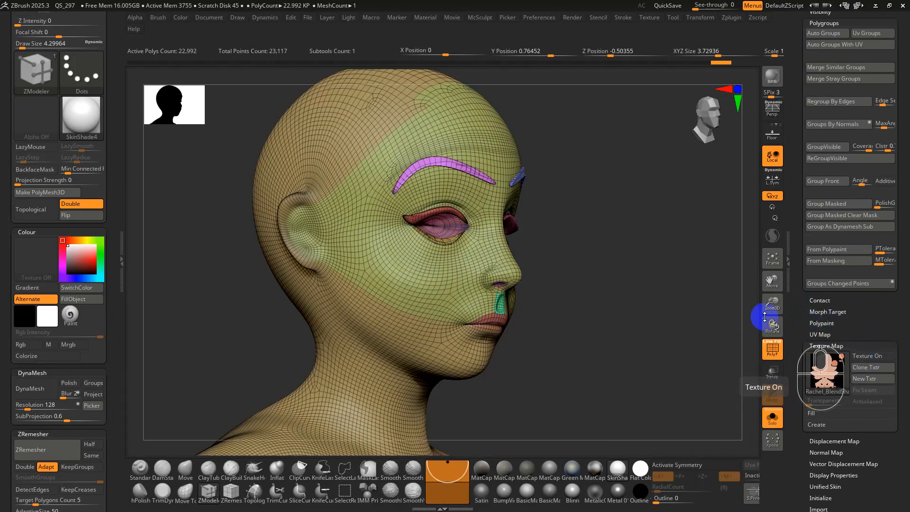
# - Undo the recent polygroup changes on the head clone, toggling its texture on and off to compare the display
pyautogui.click(787, 307)
pyautogui.hotkey('ctrl', 'z')
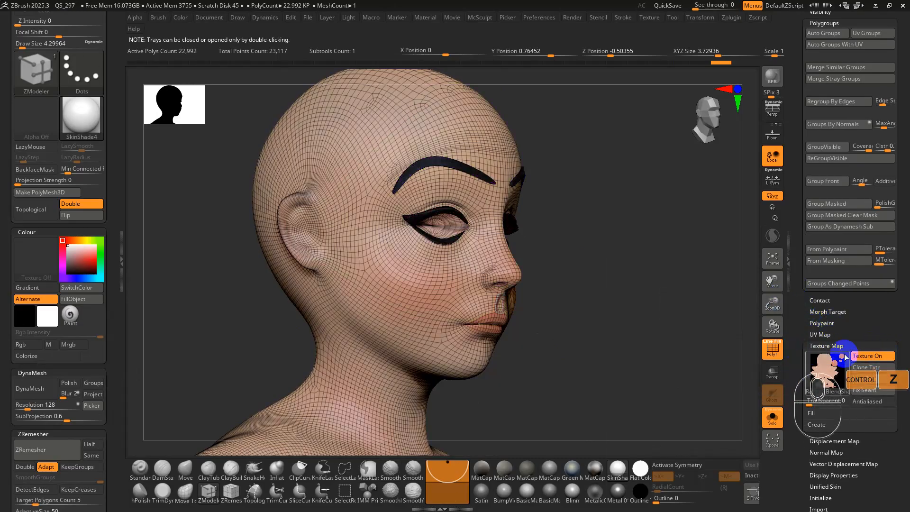
pyautogui.hotkey('ctrl', 'z')
pyautogui.click(878, 359)
pyautogui.hotkey('ctrl', 'z')
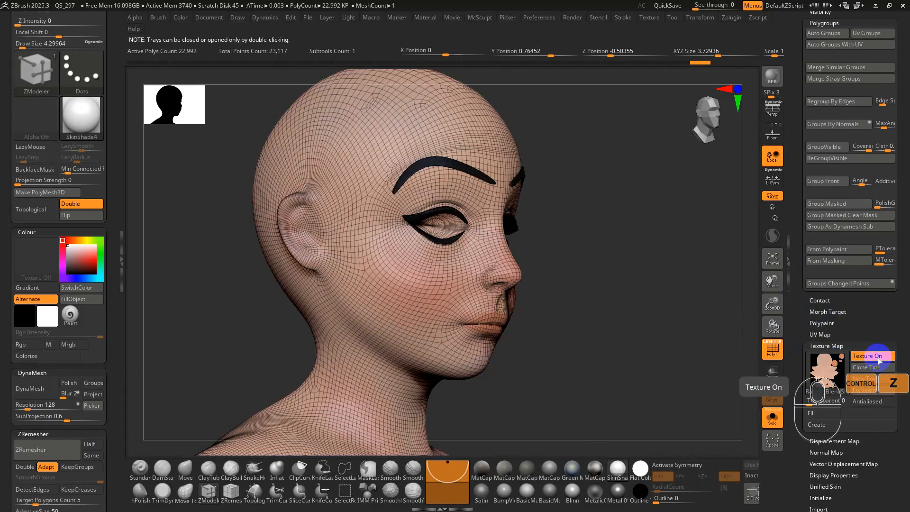
pyautogui.click(877, 359)
pyautogui.moveTo(795, 289); pyautogui.dragTo(795, 474)
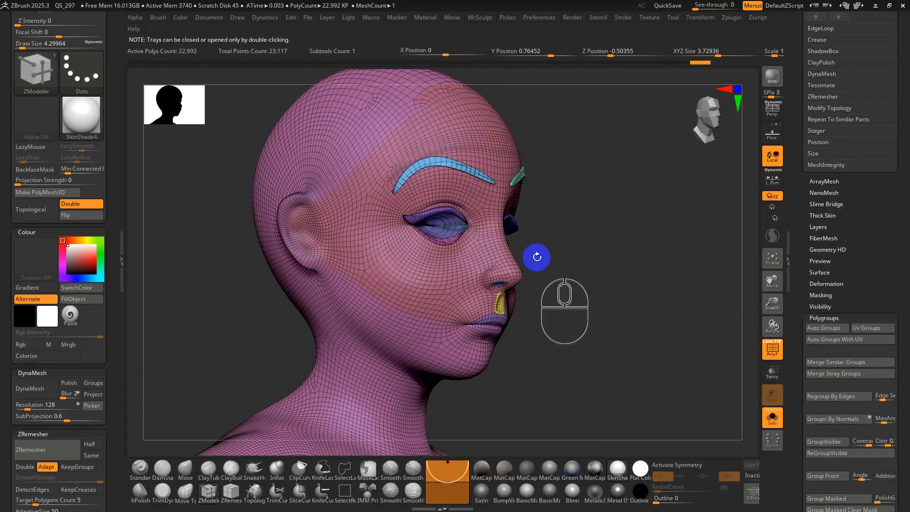
# - Examine the head clone's polygroup boundaries around the face, ear and neck from the side
pyautogui.keyDown('alt'); pyautogui.moveTo(536, 258); pyautogui.dragTo(615, 299); pyautogui.keyUp('alt')
pyautogui.hotkey('shift', 'f')
pyautogui.hotkey('shift', 'f')
pyautogui.moveTo(606, 282); pyautogui.dragTo(524, 223, button='right')
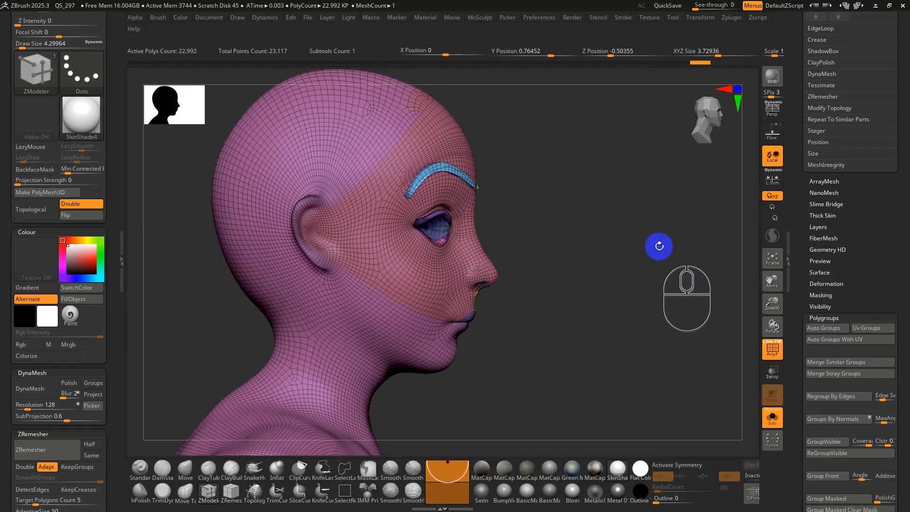
pyautogui.keyDown('alt'); pyautogui.moveTo(658, 246); pyautogui.dragTo(654, 332, button='right'); pyautogui.keyUp('alt')
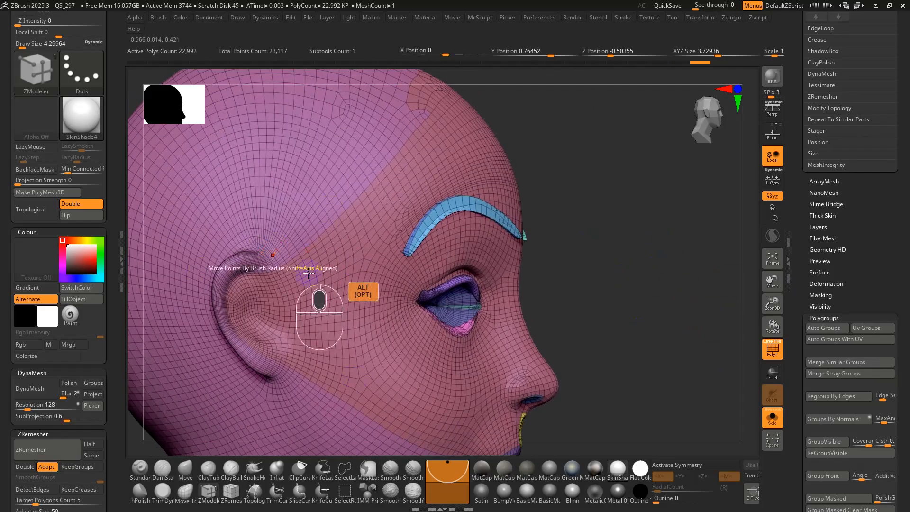
pyautogui.moveTo(602, 303); pyautogui.dragTo(587, 240, button='right')
# - Return to the character tool's Teeth2 subtool, isolate its upper portion for inspection and show the whole teeth mesh again
pyautogui.moveTo(797, 142); pyautogui.dragTo(806, 374)
pyautogui.press('ctrl')
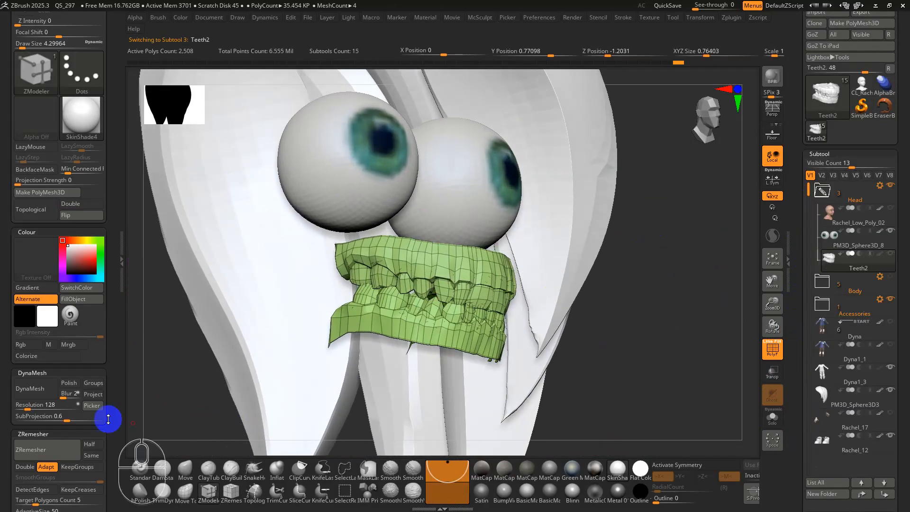
pyautogui.moveTo(108, 419); pyautogui.dragTo(124, 308)
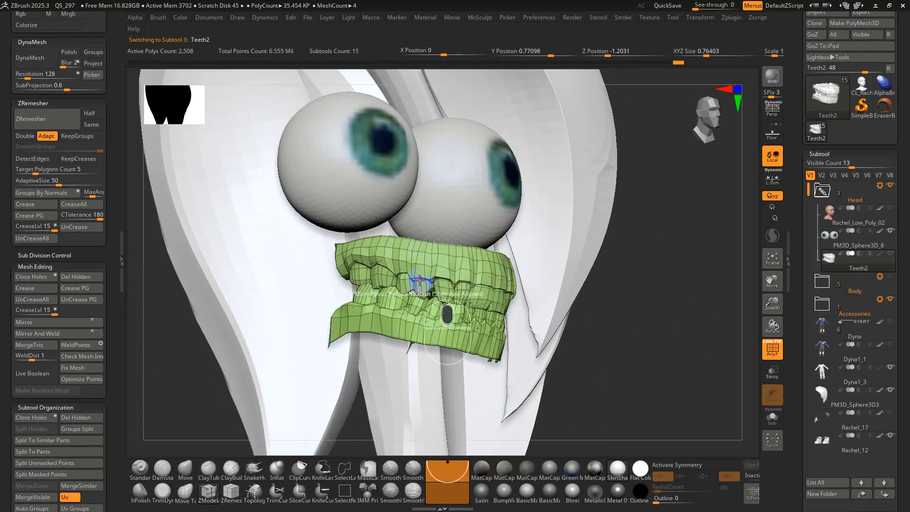
pyautogui.moveTo(419, 281)
pyautogui.mouseDown(button='right')
pyautogui.moveTo(417, 357)
pyautogui.moveTo(422, 270)
pyautogui.mouseUp(button='right')
pyautogui.keyDown('ctrl'); pyautogui.keyDown('shift'); pyautogui.click(429, 236); pyautogui.keyUp('shift'); pyautogui.keyUp('ctrl')
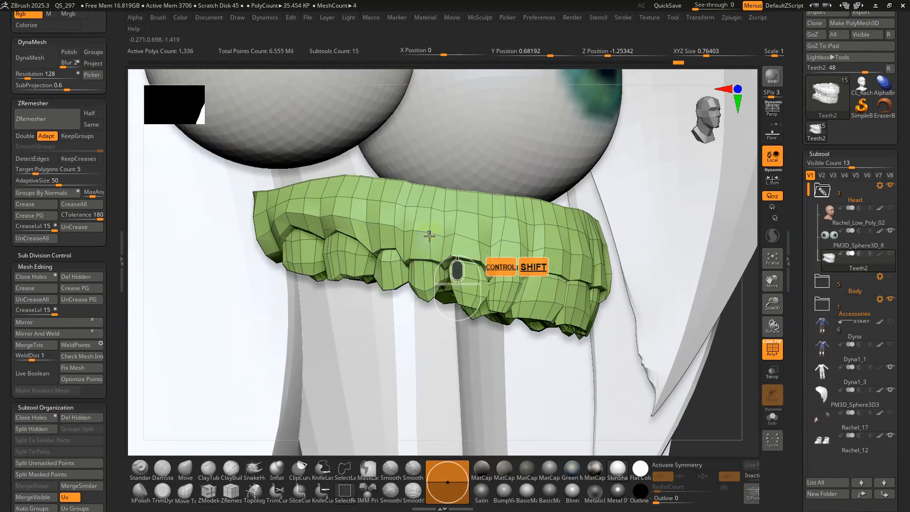
pyautogui.moveTo(427, 237); pyautogui.dragTo(646, 209, button='right')
pyautogui.keyDown('ctrl'); pyautogui.keyDown('shift'); pyautogui.click(637, 223); pyautogui.keyUp('shift'); pyautogui.keyUp('ctrl')
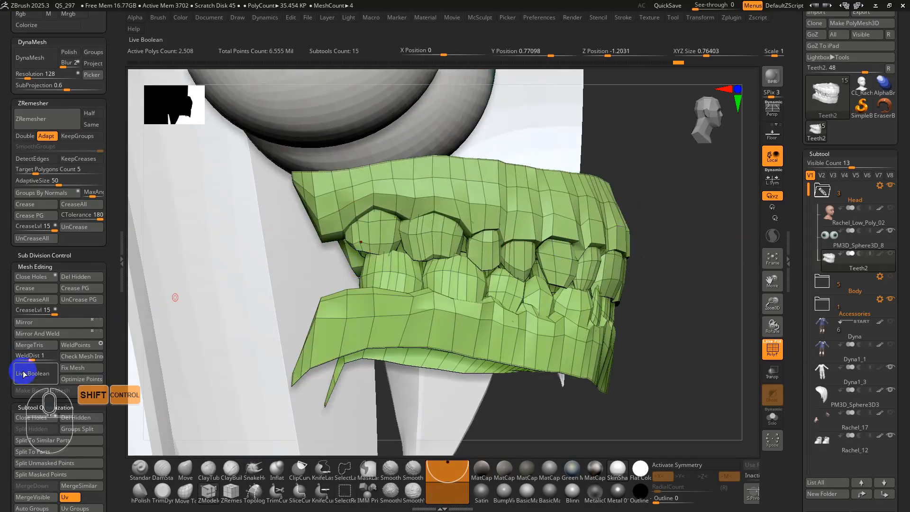
# - Assign a polygroup to each tooth and gum piece with Auto Groups, and solo and frame the Teeth2 subtool
pyautogui.scroll(-3, 111, 400)
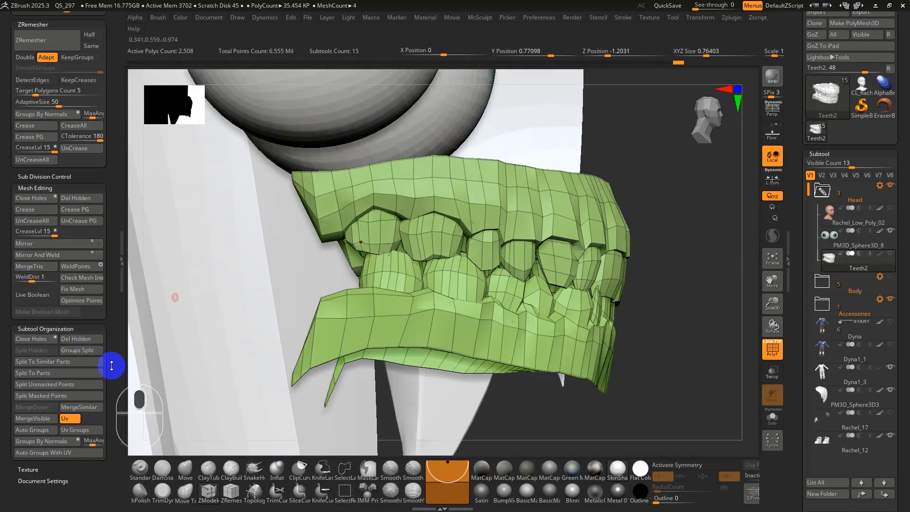
pyautogui.click(39, 429)
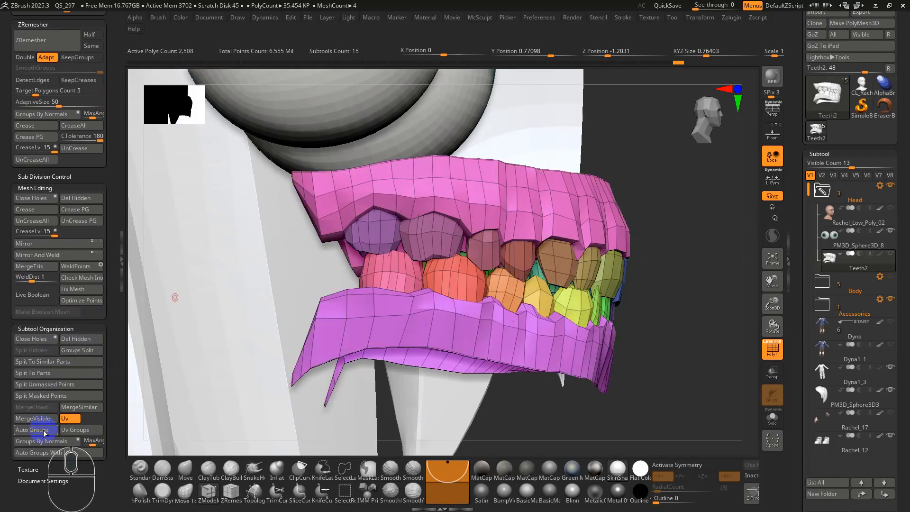
pyautogui.moveTo(438, 223); pyautogui.dragTo(474, 230, button='right')
pyautogui.keyDown('alt'); pyautogui.click(832, 335); pyautogui.keyUp('alt')
pyautogui.click(773, 418)
pyautogui.press('f')
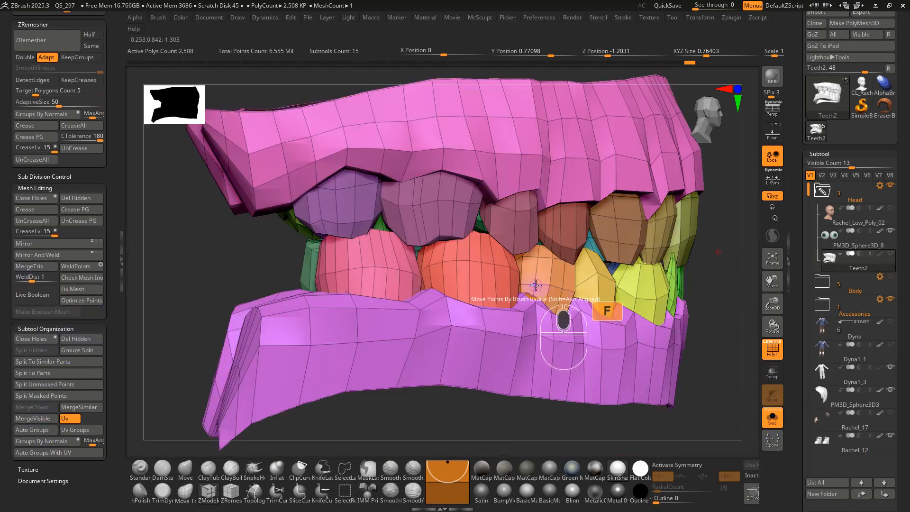
# - Try Groups By Normals on the whole teeth mesh
pyautogui.moveTo(552, 308); pyautogui.dragTo(519, 267, button='right')
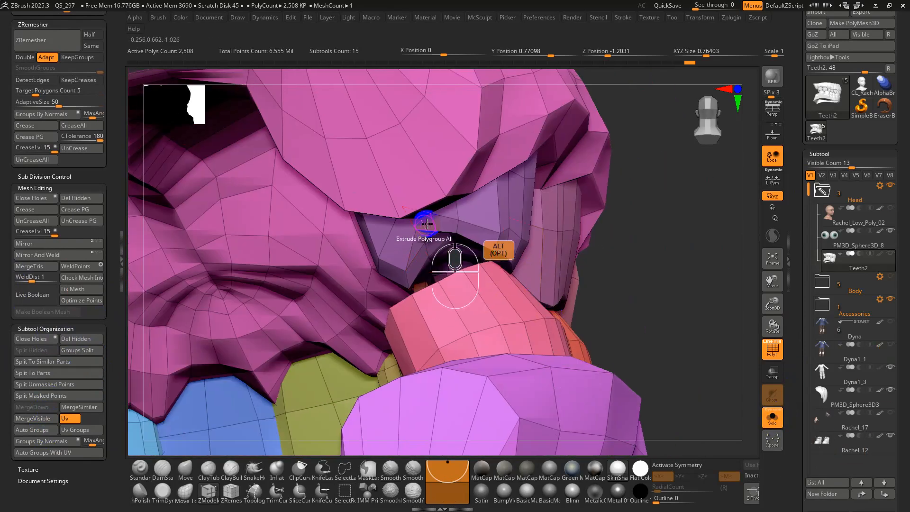
pyautogui.moveTo(95, 176); pyautogui.dragTo(113, 157)
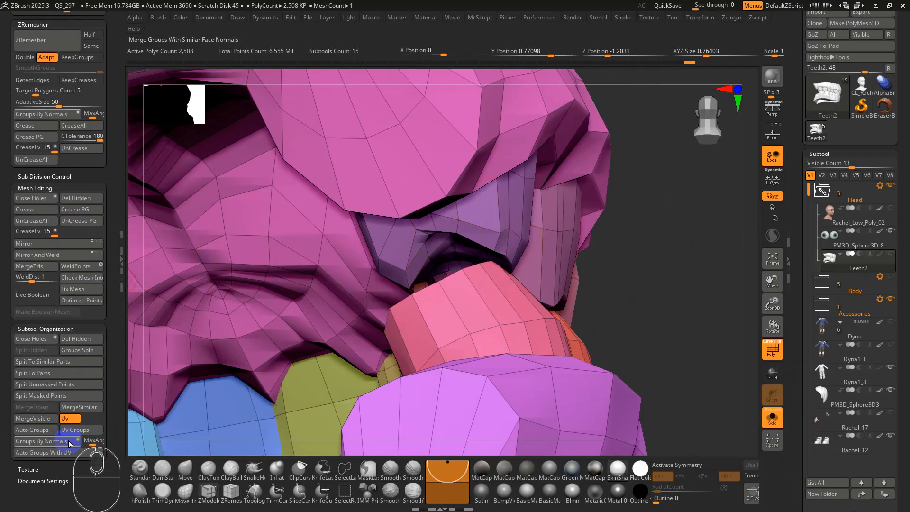
pyautogui.click(59, 444)
pyautogui.keyDown('alt'); pyautogui.moveTo(451, 296); pyautogui.dragTo(445, 233, button='right'); pyautogui.keyUp('alt')
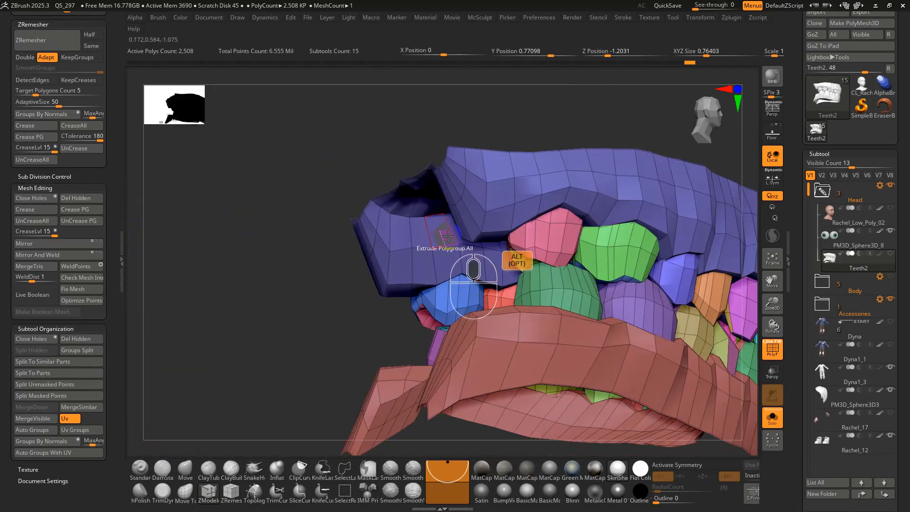
pyautogui.hotkey('ctrl', 'z')
# - Hide the upper gum and the lower teeth polygroups along the near side of the jaw
pyautogui.keyDown('ctrl'); pyautogui.keyDown('shift'); pyautogui.click(487, 200); pyautogui.keyUp('shift'); pyautogui.keyUp('ctrl')
pyautogui.keyDown('ctrl'); pyautogui.keyDown('shift'); pyautogui.click(486, 200); pyautogui.keyUp('shift'); pyautogui.keyUp('ctrl')
pyautogui.keyDown('ctrl'); pyautogui.keyDown('shift'); pyautogui.click(550, 263); pyautogui.keyUp('shift'); pyautogui.keyUp('ctrl')
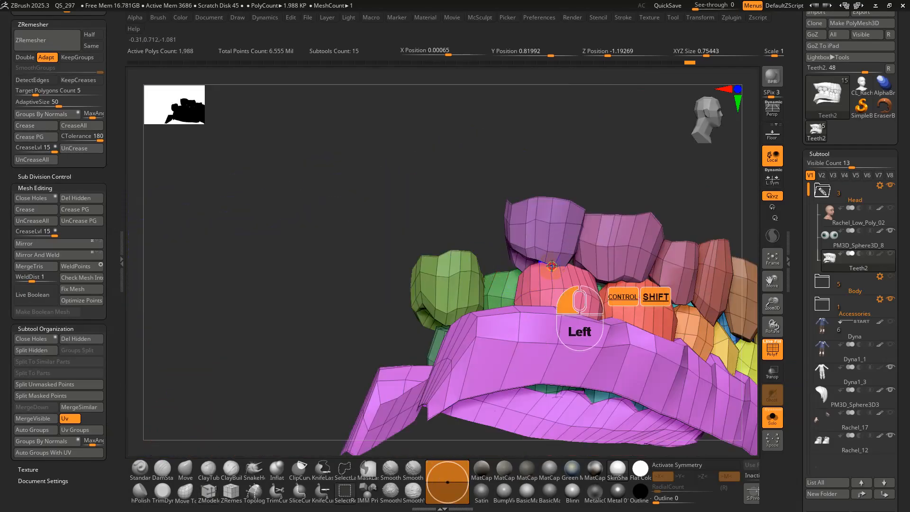
pyautogui.moveTo(551, 265); pyautogui.dragTo(574, 345, button='right')
pyautogui.hotkey('ctrl', 'z')
pyautogui.keyDown('ctrl'); pyautogui.keyDown('shift'); pyautogui.click(550, 284); pyautogui.keyUp('shift'); pyautogui.keyUp('ctrl')
pyautogui.keyDown('ctrl'); pyautogui.keyDown('shift'); pyautogui.click(602, 277); pyautogui.keyUp('shift'); pyautogui.keyUp('ctrl')
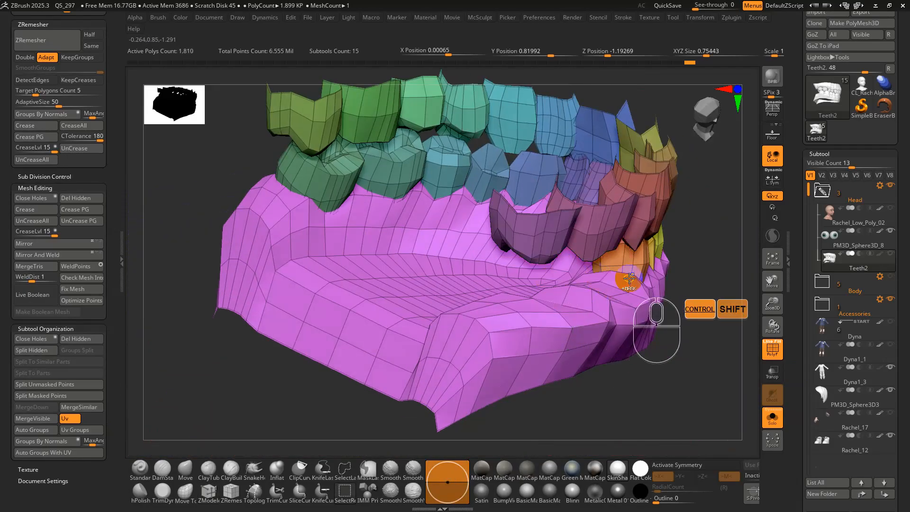
pyautogui.moveTo(626, 284); pyautogui.dragTo(546, 281, button='right')
pyautogui.keyDown('ctrl'); pyautogui.keyDown('shift'); pyautogui.click(564, 271); pyautogui.keyUp('shift'); pyautogui.keyUp('ctrl')
pyautogui.keyDown('ctrl'); pyautogui.keyDown('shift'); pyautogui.click(624, 294); pyautogui.keyUp('shift'); pyautogui.keyUp('ctrl')
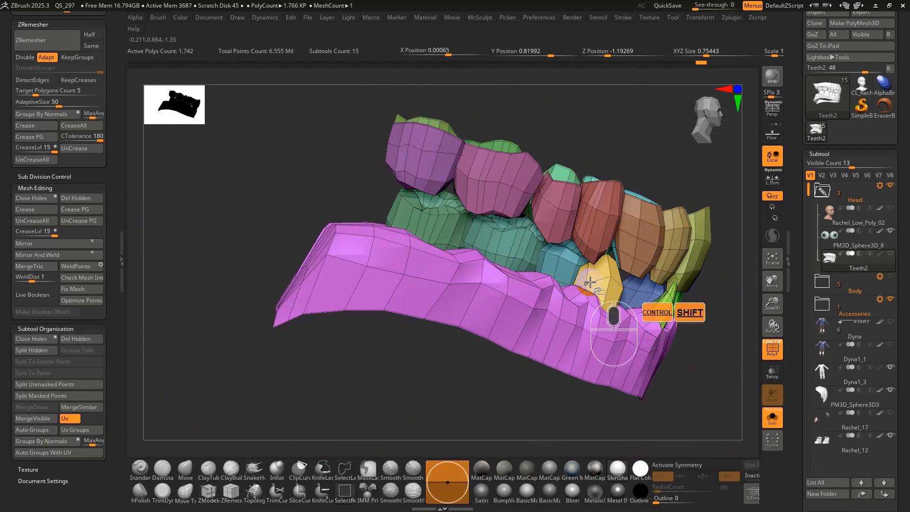
# - Hide the remaining lower teeth and the lower gum, leaving only the upper teeth in view
pyautogui.keyDown('ctrl'); pyautogui.keyDown('shift'); pyautogui.click(591, 283); pyautogui.keyUp('shift'); pyautogui.keyUp('ctrl')
pyautogui.keyDown('ctrl'); pyautogui.keyDown('shift'); pyautogui.click(557, 272); pyautogui.keyUp('shift'); pyautogui.keyUp('ctrl')
pyautogui.keyDown('ctrl'); pyautogui.keyDown('shift'); pyautogui.click(502, 250); pyautogui.keyUp('shift'); pyautogui.keyUp('ctrl')
pyautogui.keyDown('ctrl'); pyautogui.keyDown('shift'); pyautogui.click(429, 226); pyautogui.keyUp('shift'); pyautogui.keyUp('ctrl')
pyautogui.keyDown('ctrl'); pyautogui.keyDown('shift'); pyautogui.click(598, 277); pyautogui.keyUp('shift'); pyautogui.keyUp('ctrl')
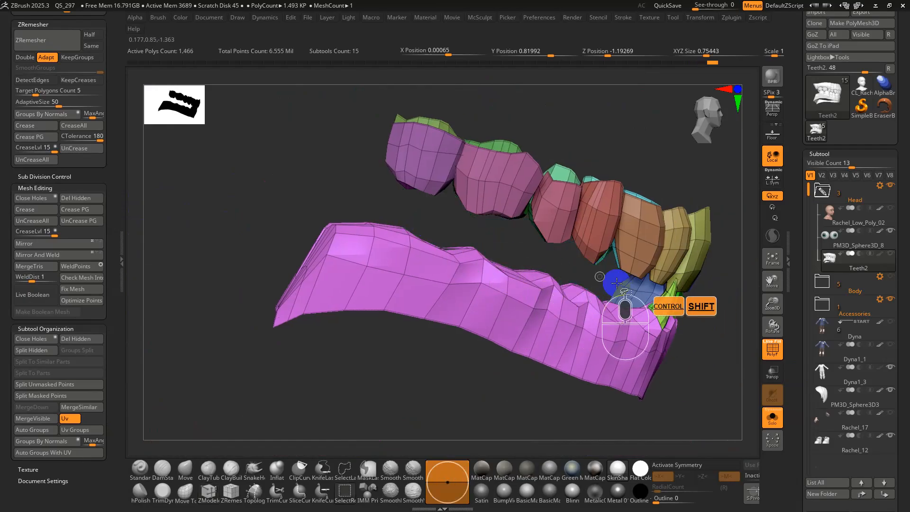
pyautogui.keyDown('ctrl'); pyautogui.keyDown('shift'); pyautogui.click(637, 287); pyautogui.keyUp('shift'); pyautogui.keyUp('ctrl')
pyautogui.keyDown('ctrl'); pyautogui.keyDown('shift'); pyautogui.click(661, 311); pyautogui.keyUp('shift'); pyautogui.keyUp('ctrl')
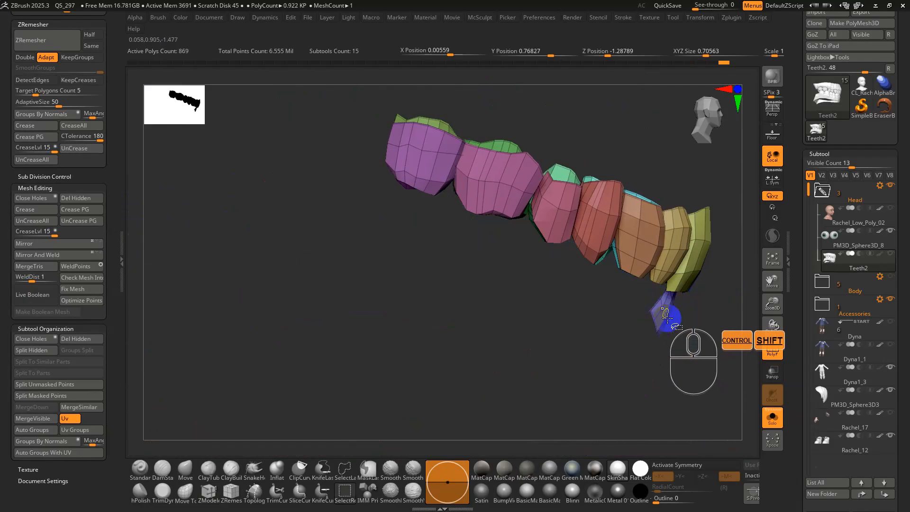
pyautogui.keyDown('ctrl'); pyautogui.keyDown('shift'); pyautogui.moveTo(664, 313); pyautogui.dragTo(650, 273, button='right'); pyautogui.keyUp('shift'); pyautogui.keyUp('ctrl')
pyautogui.keyDown('ctrl'); pyautogui.keyDown('shift'); pyautogui.click(688, 352); pyautogui.keyUp('shift'); pyautogui.keyUp('ctrl')
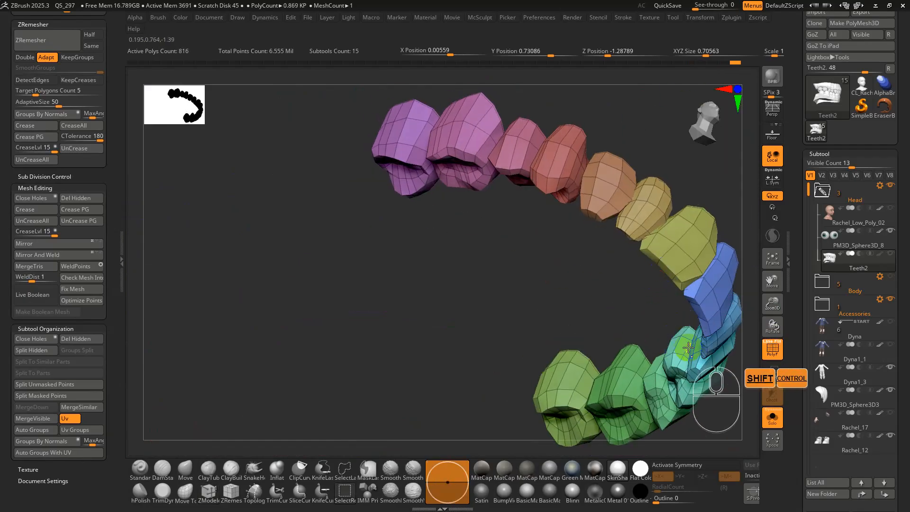
# - Divide the visible upper teeth into polygroups with Groups By Normals, check the result and show the whole teeth mesh again
pyautogui.keyDown('ctrl'); pyautogui.keyDown('shift'); pyautogui.moveTo(524, 280); pyautogui.dragTo(160, 313, button='right'); pyautogui.keyUp('shift'); pyautogui.keyUp('ctrl')
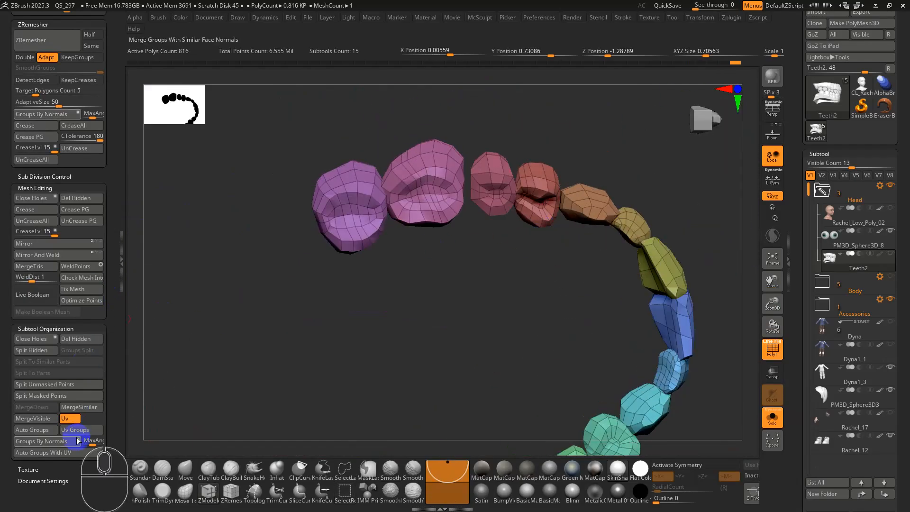
pyautogui.click(48, 441)
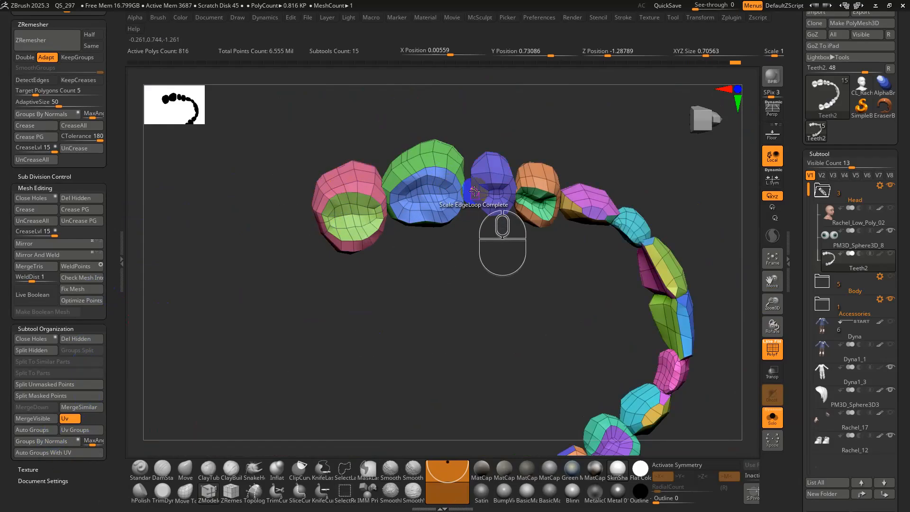
pyautogui.moveTo(545, 260); pyautogui.dragTo(574, 166, button='right')
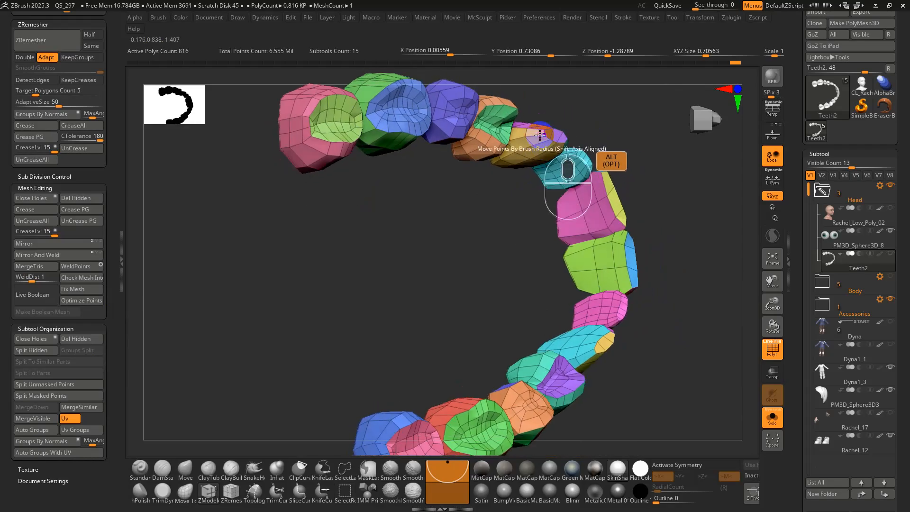
pyautogui.moveTo(555, 251); pyautogui.dragTo(648, 332, button='right')
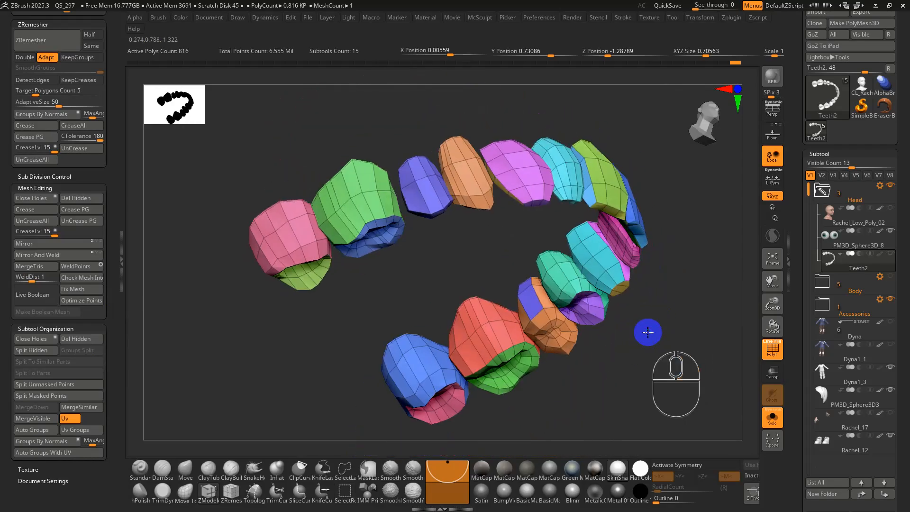
pyautogui.click(728, 18)
pyautogui.keyDown('ctrl'); pyautogui.keyDown('shift'); pyautogui.click(653, 154); pyautogui.keyUp('shift'); pyautogui.keyUp('ctrl')
pyautogui.moveTo(653, 154); pyautogui.dragTo(658, 335, button='right')
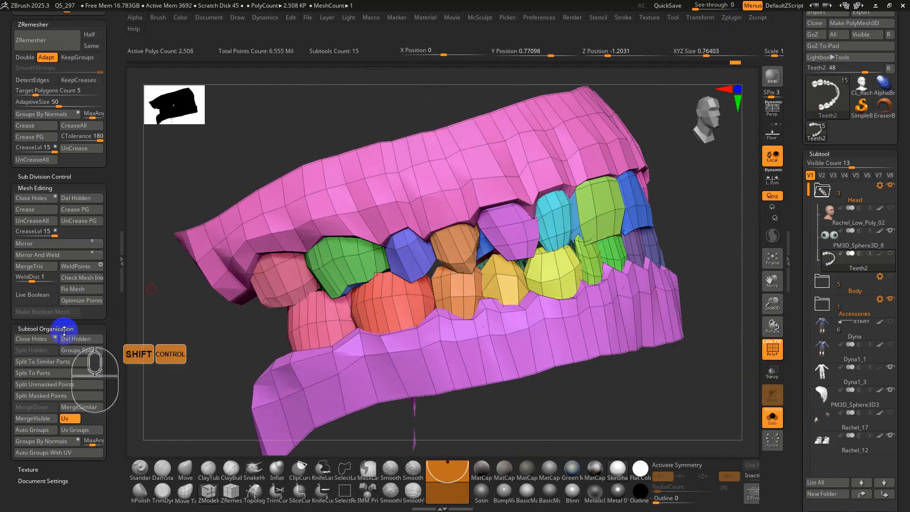
# - Apply Groups By Normals to the whole teeth mesh and check its UV layout in UV Master's flattened view
pyautogui.click(46, 444)
pyautogui.moveTo(199, 370); pyautogui.dragTo(658, 309, button='right')
pyautogui.click(736, 17)
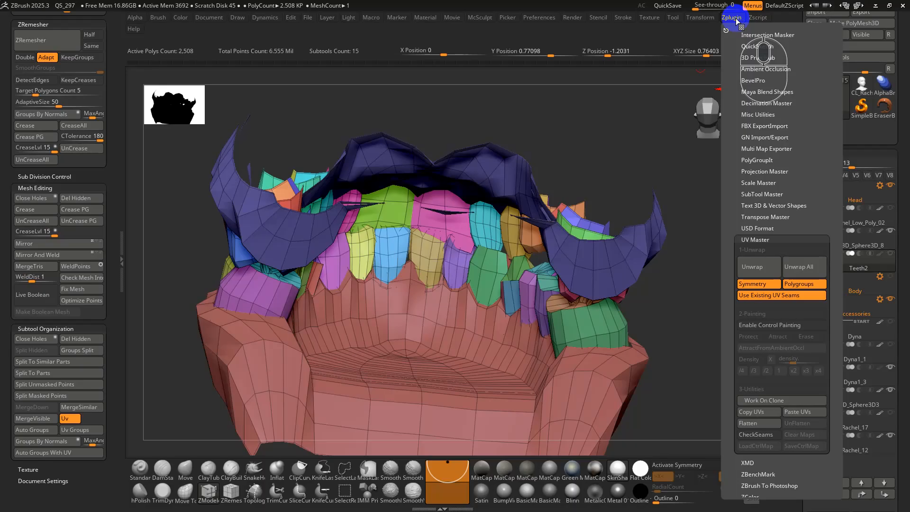
pyautogui.click(732, 18)
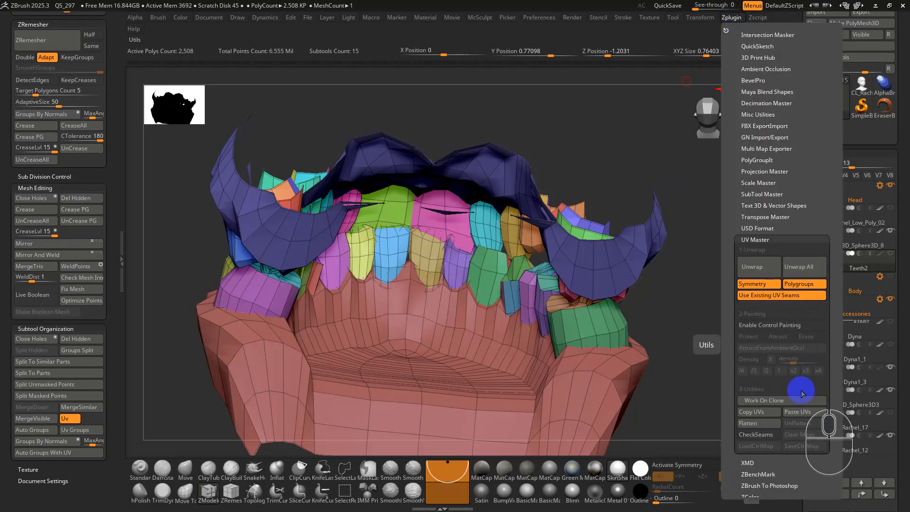
pyautogui.click(765, 423)
pyautogui.click(796, 423)
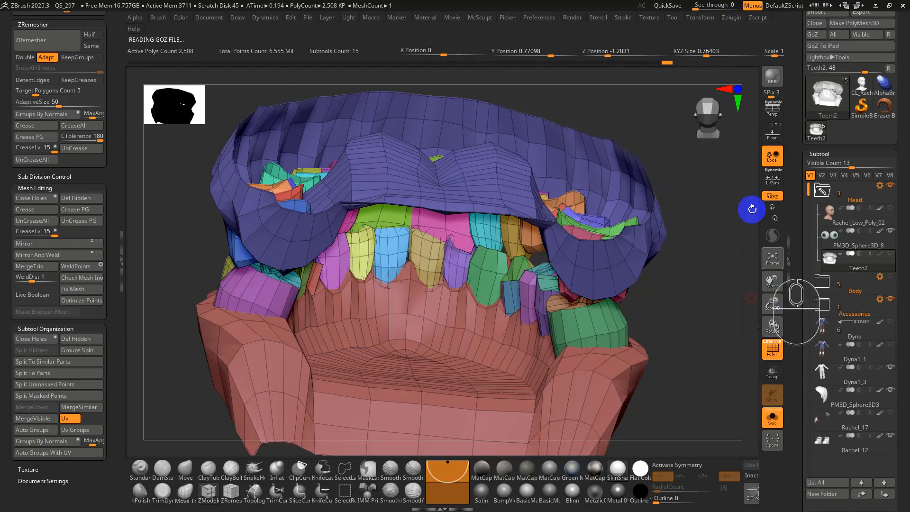
# - Unwrap the teeth with Symmetry and Polygroups but without existing UV seams, inspect the flattened layout and unflatten it
pyautogui.click(732, 19)
pyautogui.click(752, 267)
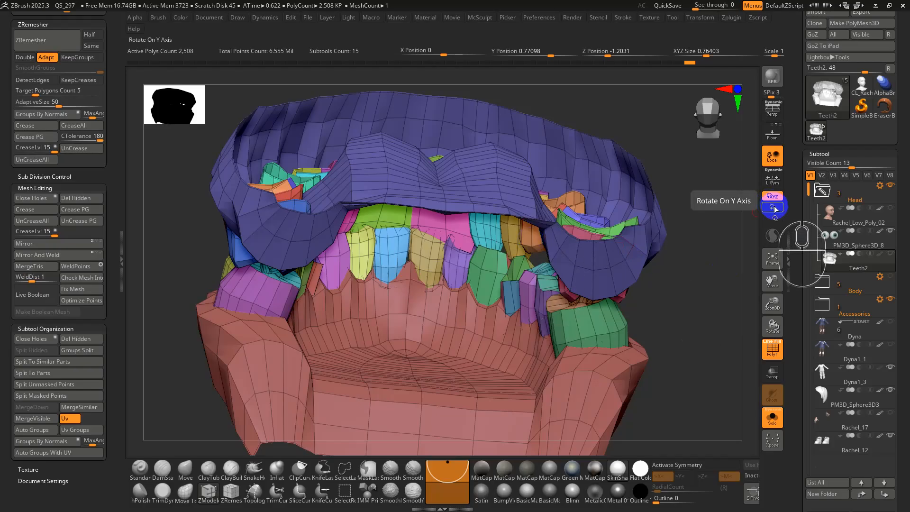
pyautogui.moveTo(711, 233); pyautogui.dragTo(644, 266, button='right')
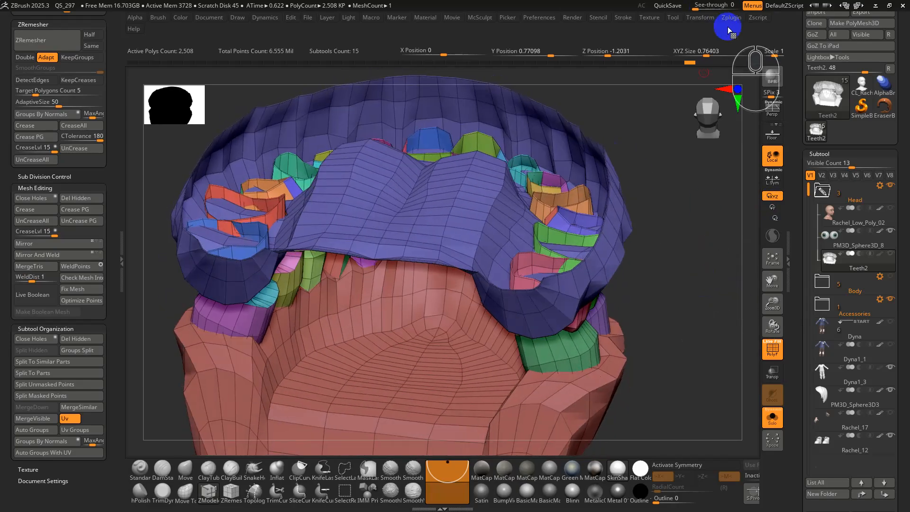
pyautogui.click(732, 21)
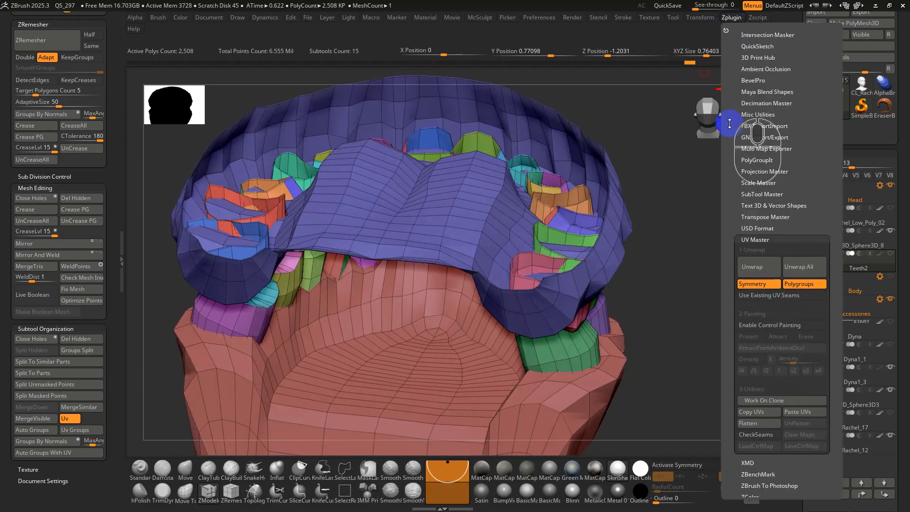
pyautogui.click(754, 424)
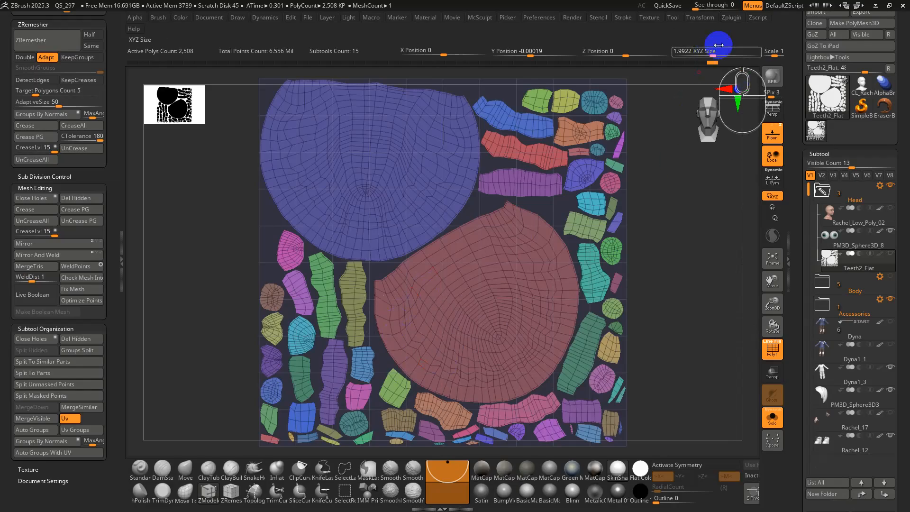
pyautogui.click(734, 18)
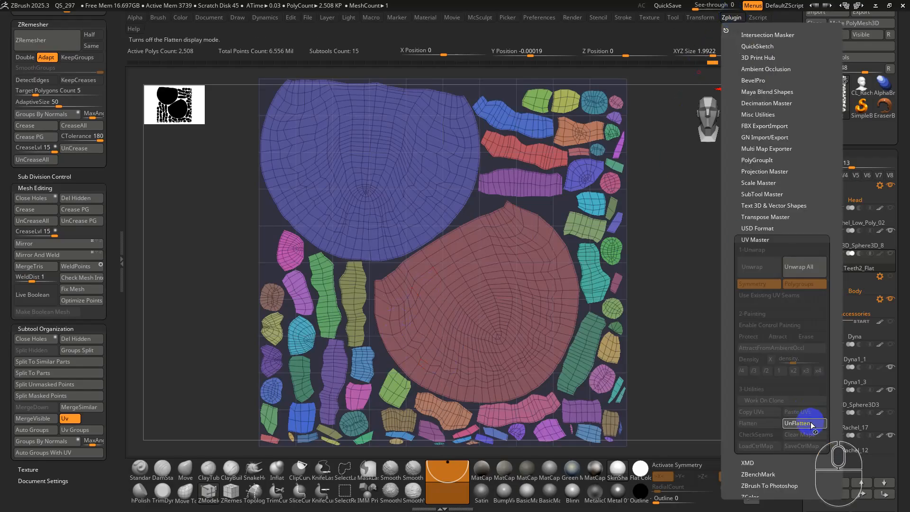
pyautogui.click(809, 420)
# - Isolate the upper gum polygroup, viewed from below, and turn on X symmetry for editing its face loops
pyautogui.moveTo(670, 315); pyautogui.dragTo(678, 308)
pyautogui.keyDown('ctrl'); pyautogui.keyDown('shift'); pyautogui.click(605, 274); pyautogui.keyUp('shift'); pyautogui.keyUp('ctrl')
pyautogui.keyDown('shift'); pyautogui.moveTo(605, 274); pyautogui.dragTo(604, 175, button='right'); pyautogui.keyUp('shift')
pyautogui.keyDown('alt'); pyautogui.moveTo(576, 280); pyautogui.dragTo(576, 155, button='right'); pyautogui.keyUp('alt')
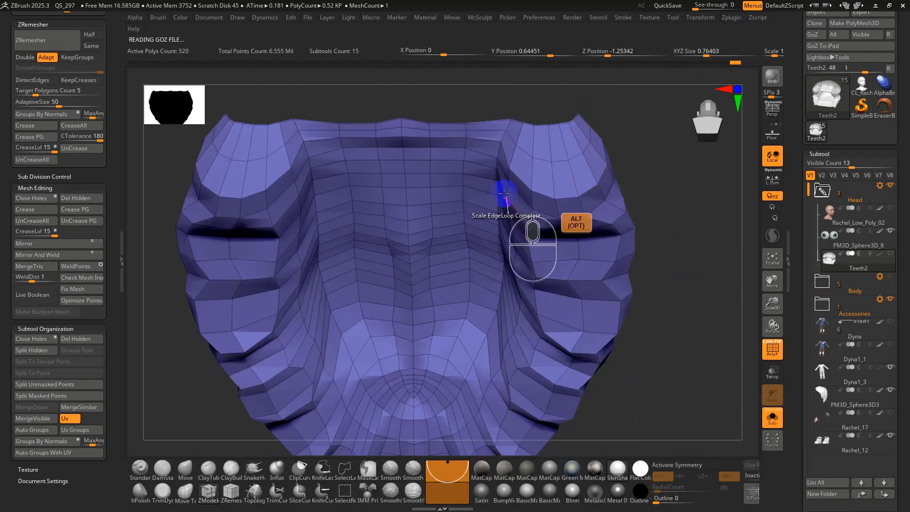
pyautogui.keyDown('ctrl'); pyautogui.keyDown('shift'); pyautogui.click(511, 137); pyautogui.keyUp('shift'); pyautogui.keyUp('ctrl')
pyautogui.keyDown('ctrl'); pyautogui.keyDown('shift'); pyautogui.click(519, 152); pyautogui.keyUp('shift'); pyautogui.keyUp('ctrl')
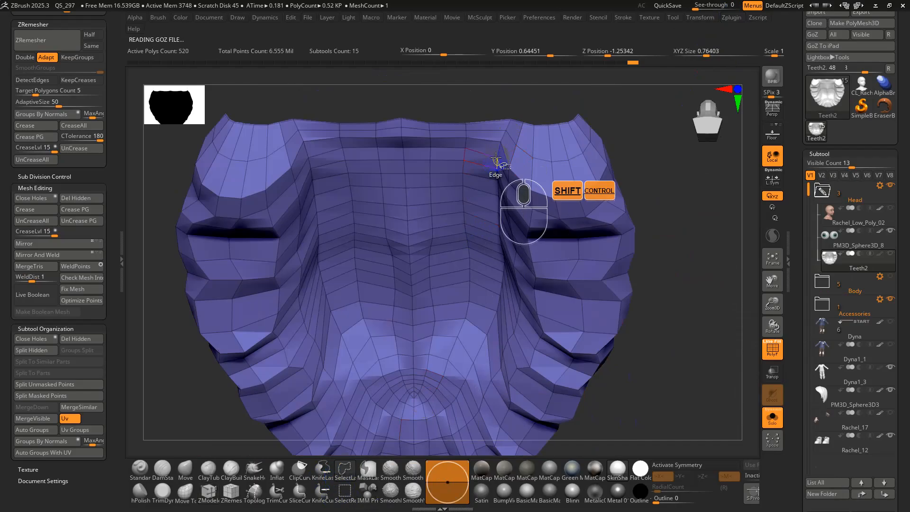
pyautogui.press('x')
# - Hide the upper gum's face loops symmetrically from the palate's border outward, leaving only the palate visible
pyautogui.keyDown('ctrl'); pyautogui.keyDown('shift'); pyautogui.click(516, 143); pyautogui.keyUp('shift'); pyautogui.keyUp('ctrl')
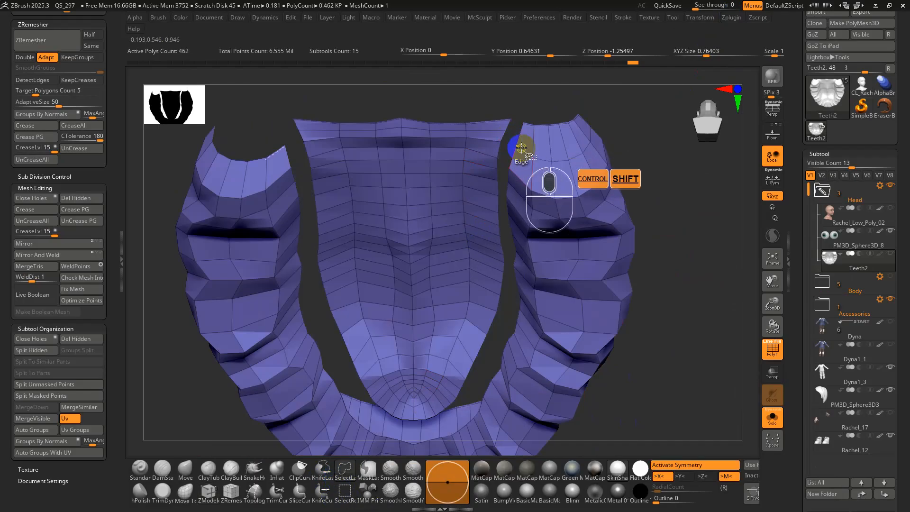
pyautogui.keyDown('ctrl'); pyautogui.keyDown('shift'); pyautogui.click(527, 153); pyautogui.keyUp('shift'); pyautogui.keyUp('ctrl')
pyautogui.keyDown('ctrl'); pyautogui.keyDown('shift'); pyautogui.click(544, 159); pyautogui.keyUp('shift'); pyautogui.keyUp('ctrl')
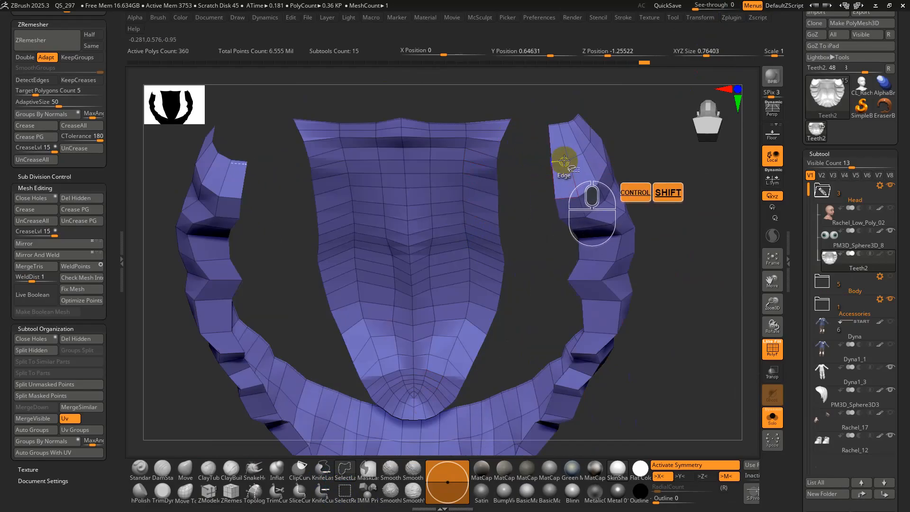
pyautogui.keyDown('ctrl'); pyautogui.keyDown('shift'); pyautogui.click(563, 159); pyautogui.keyUp('shift'); pyautogui.keyUp('ctrl')
pyautogui.keyDown('ctrl'); pyautogui.keyDown('shift'); pyautogui.click(575, 152); pyautogui.keyUp('shift'); pyautogui.keyUp('ctrl')
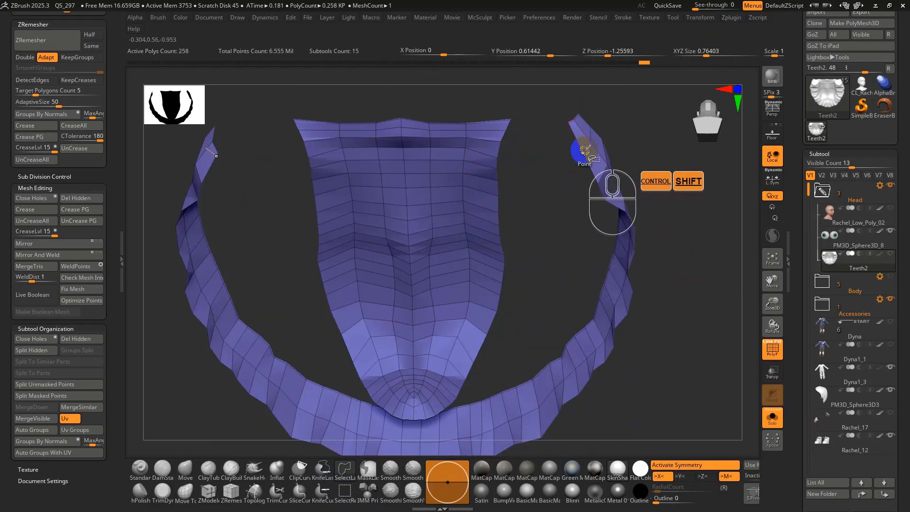
pyautogui.keyDown('ctrl'); pyautogui.keyDown('shift'); pyautogui.click(586, 147); pyautogui.keyUp('shift'); pyautogui.keyUp('ctrl')
pyautogui.keyDown('ctrl'); pyautogui.keyDown('shift'); pyautogui.click(589, 134); pyautogui.keyUp('shift'); pyautogui.keyUp('ctrl')
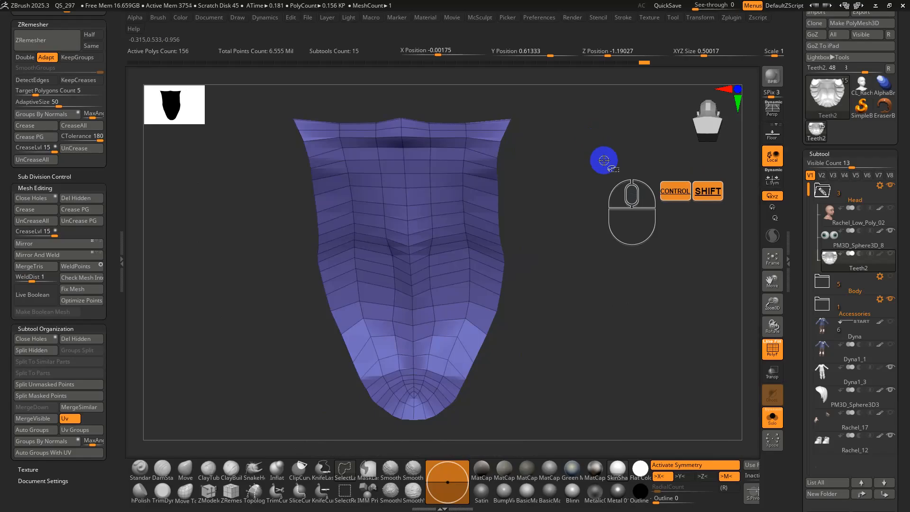
# - Try growing the visible palate by one ring of faces and making it a separate polygroup, and undo that
pyautogui.hotkey('ctrl', 'shift', 'x')
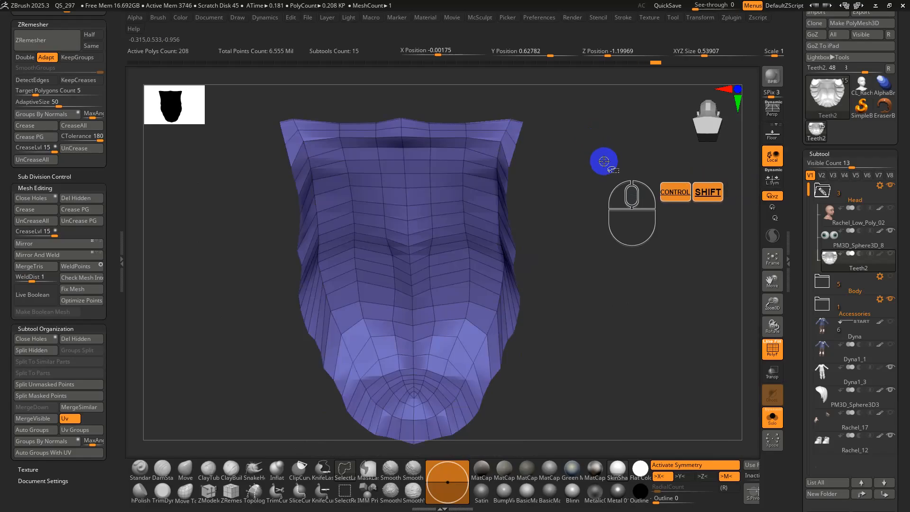
pyautogui.hotkey('ctrl', 'shift', 's')
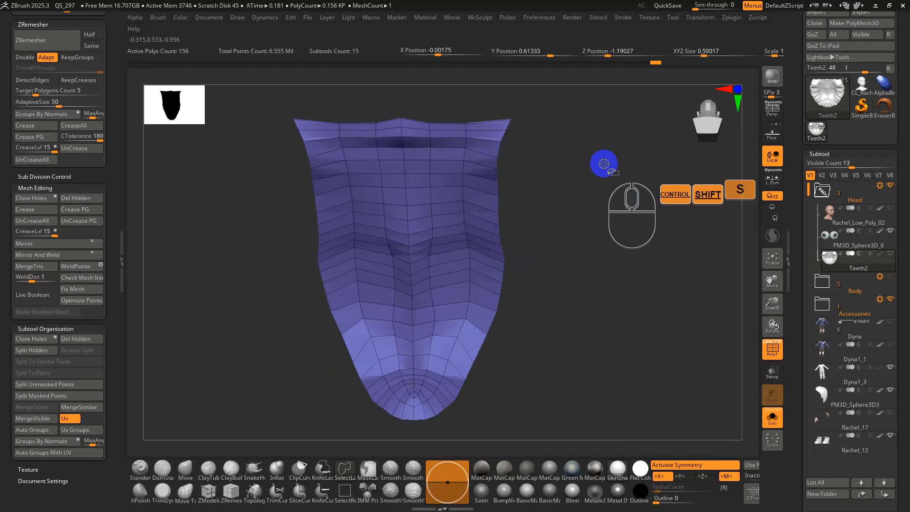
pyautogui.hotkey('ctrl', 'shift', 'x')
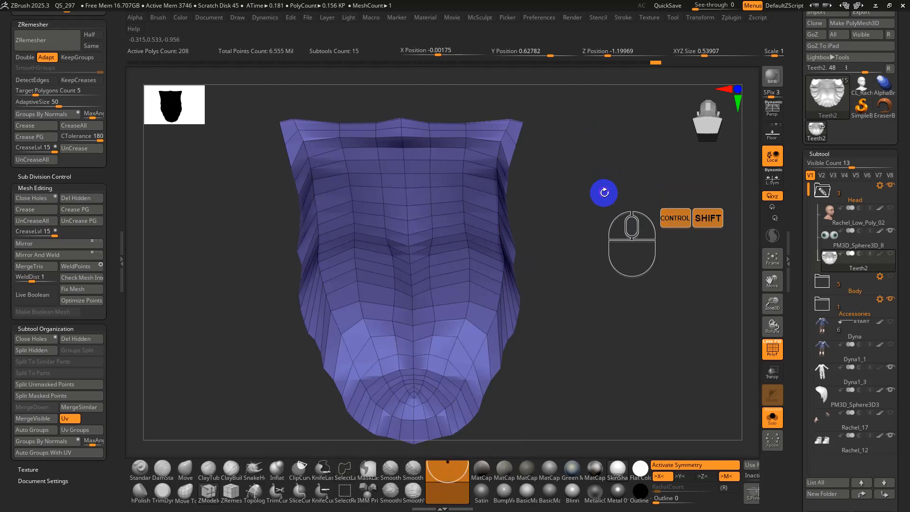
pyautogui.hotkey('ctrl', 'w')
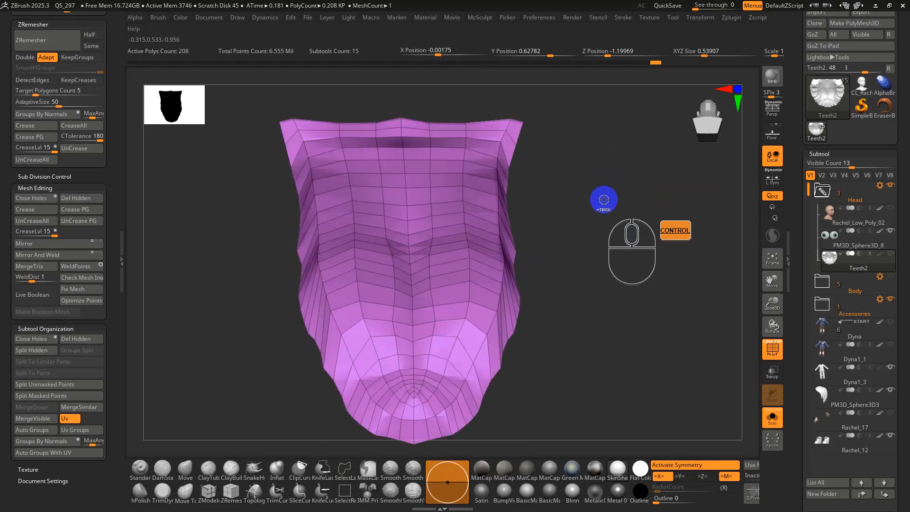
pyautogui.hotkey('ctrl', 'z')
pyautogui.hotkey('ctrl', 'z')
# - Assign the palate its own polygroup and show the whole teeth mesh again
pyautogui.hotkey('ctrl', 'w')
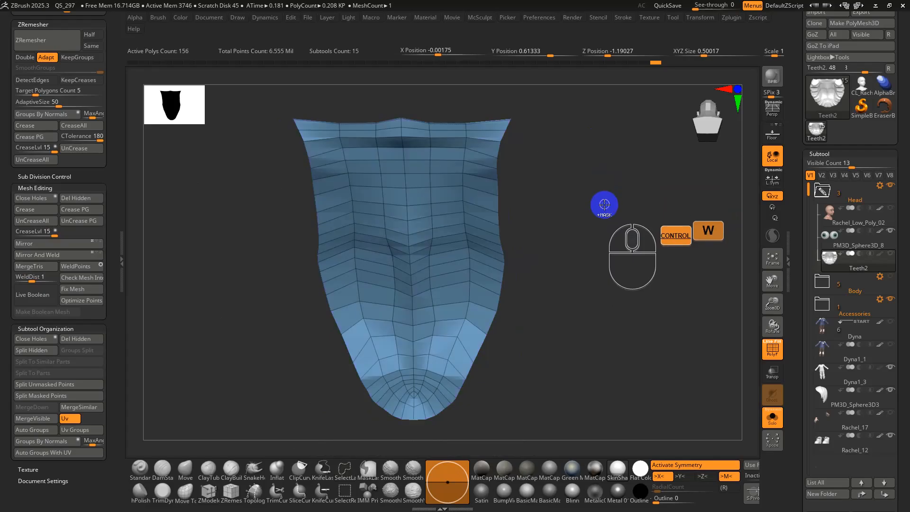
pyautogui.keyDown('ctrl'); pyautogui.keyDown('shift'); pyautogui.click(604, 199); pyautogui.keyUp('shift'); pyautogui.keyUp('ctrl')
pyautogui.keyDown('alt'); pyautogui.moveTo(603, 199); pyautogui.dragTo(563, 266, button='right'); pyautogui.keyUp('alt')
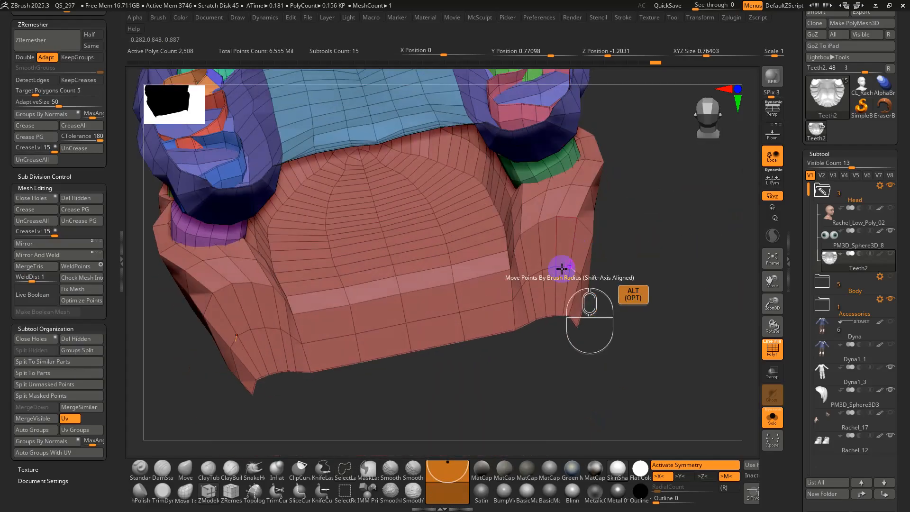
# - Isolate the lower gum polygroup and hide the face loop running around the mouth floor
pyautogui.keyDown('ctrl'); pyautogui.keyDown('shift'); pyautogui.click(548, 247); pyautogui.keyUp('shift'); pyautogui.keyUp('ctrl')
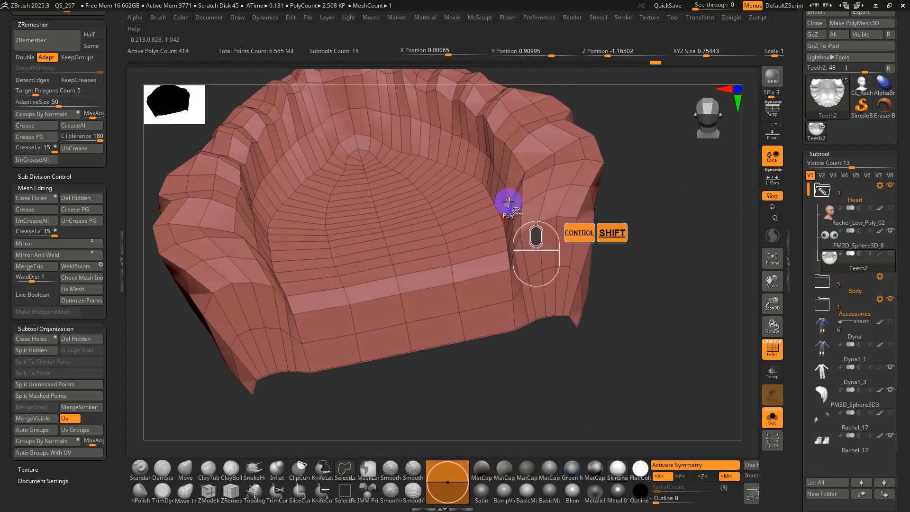
pyautogui.keyDown('ctrl'); pyautogui.keyDown('shift'); pyautogui.click(505, 211); pyautogui.keyUp('shift'); pyautogui.keyUp('ctrl')
pyautogui.hotkey('ctrl', 'z')
pyautogui.moveTo(511, 203)
pyautogui.mouseDown(button='right')
pyautogui.moveTo(530, 221)
pyautogui.moveTo(500, 200)
pyautogui.mouseUp(button='right')
pyautogui.keyDown('ctrl'); pyautogui.keyDown('shift'); pyautogui.click(500, 200); pyautogui.keyUp('shift'); pyautogui.keyUp('ctrl')
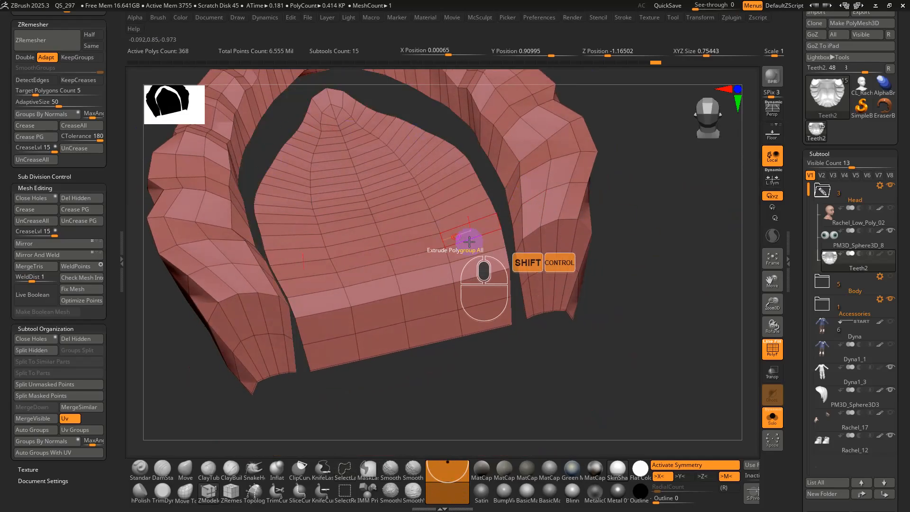
# - Hide the remaining lower gum faces on both sides of the jaw, leaving only the mouth floor visible
pyautogui.moveTo(471, 240); pyautogui.dragTo(447, 198, button='right')
pyautogui.keyDown('ctrl'); pyautogui.keyDown('shift'); pyautogui.click(514, 191); pyautogui.keyUp('shift'); pyautogui.keyUp('ctrl')
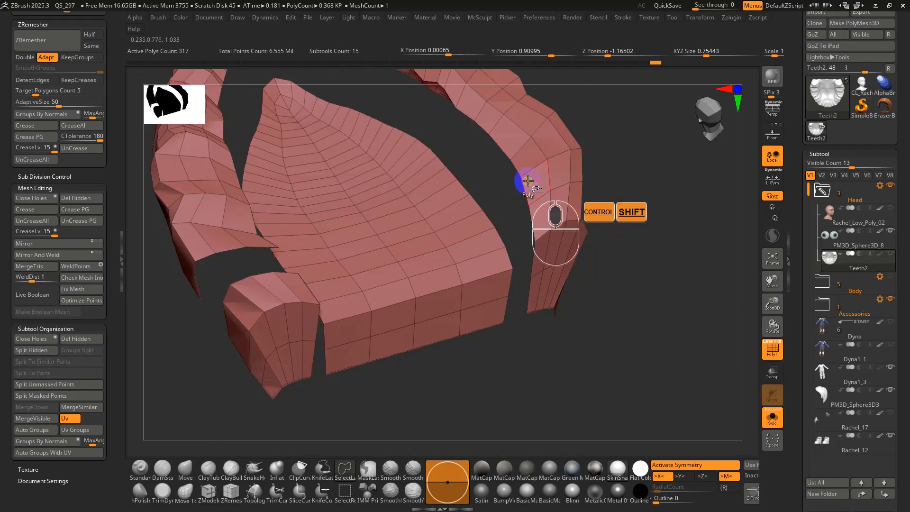
pyautogui.moveTo(345, 228); pyautogui.dragTo(250, 278, button='right')
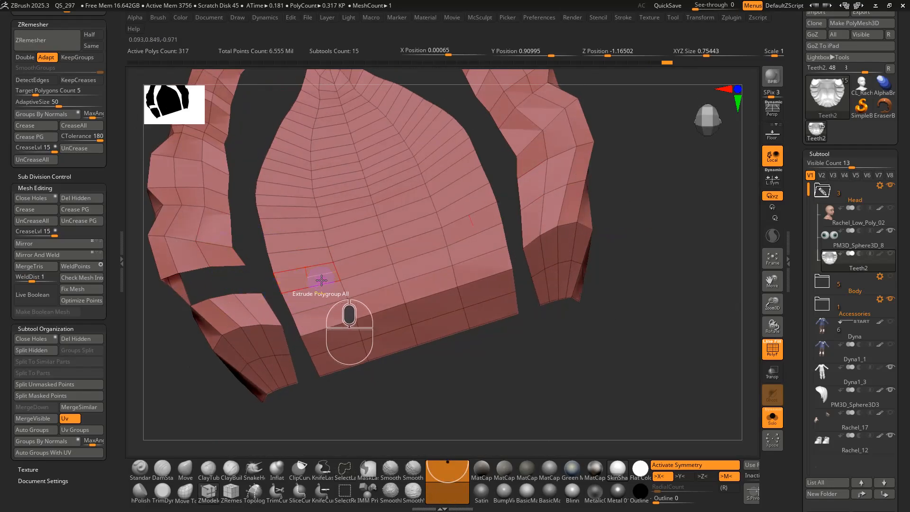
pyautogui.keyDown('ctrl'); pyautogui.keyDown('shift'); pyautogui.click(550, 231); pyautogui.keyUp('shift'); pyautogui.keyUp('ctrl')
pyautogui.keyDown('ctrl'); pyautogui.keyDown('shift'); pyautogui.click(551, 231); pyautogui.keyUp('shift'); pyautogui.keyUp('ctrl')
pyautogui.moveTo(554, 235)
pyautogui.keyDown('ctrl'); pyautogui.mouseDown(button='right')
pyautogui.moveTo(556, 220)
pyautogui.moveTo(544, 287)
pyautogui.moveTo(575, 307)
pyautogui.moveTo(561, 293)
pyautogui.mouseUp(button='right'); pyautogui.keyUp('ctrl')
pyautogui.keyDown('ctrl'); pyautogui.keyDown('shift'); pyautogui.click(561, 283); pyautogui.keyUp('shift'); pyautogui.keyUp('ctrl')
pyautogui.moveTo(555, 280)
pyautogui.keyDown('ctrl'); pyautogui.keyDown('alt'); pyautogui.keyDown('shift'); pyautogui.mouseDown()
pyautogui.moveTo(609, 323)
pyautogui.moveTo(479, 67)
pyautogui.moveTo(471, 67)
pyautogui.moveTo(491, 85)
pyautogui.moveTo(359, 116)
pyautogui.moveTo(504, 102)
pyautogui.moveTo(414, 91)
pyautogui.moveTo(318, 300)
pyautogui.moveTo(341, 308)
pyautogui.moveTo(346, 276)
pyautogui.moveTo(378, 307)
pyautogui.moveTo(374, 256)
pyautogui.mouseUp(); pyautogui.keyUp('shift'); pyautogui.keyUp('alt'); pyautogui.keyUp('ctrl')
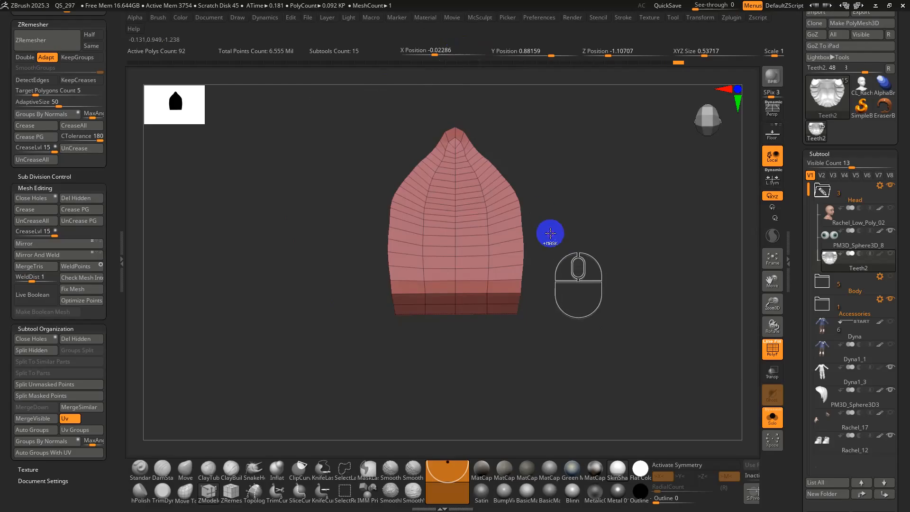
# - Assign the mouth floor its own polygroup and bring back the whole teeth mesh
pyautogui.hotkey('ctrl', 'w')
pyautogui.keyDown('ctrl'); pyautogui.keyDown('shift'); pyautogui.click(597, 264); pyautogui.keyUp('shift'); pyautogui.keyUp('ctrl')
pyautogui.moveTo(563, 267); pyautogui.dragTo(591, 307, button='right')
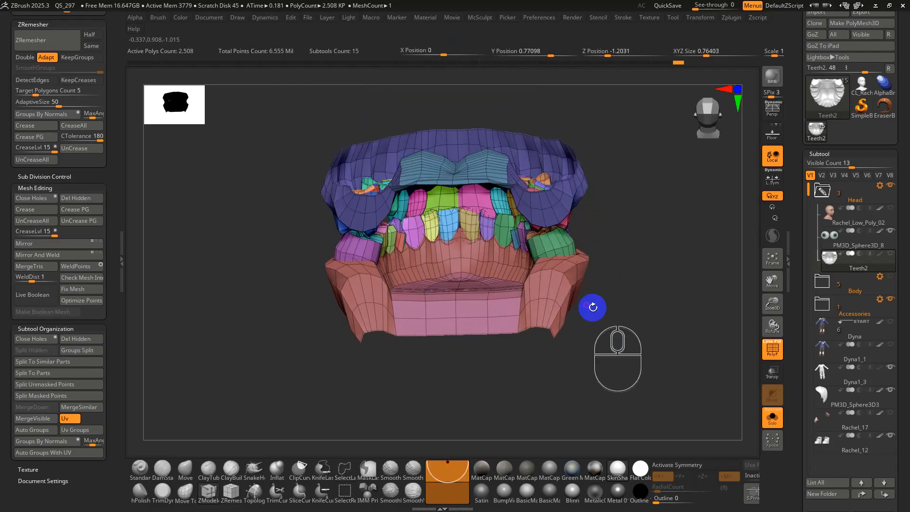
# - Unwrap the regrouped teeth mesh with Symmetry and Polygroups, check the flattened UV layout and return to the 3D mesh
pyautogui.click(731, 17)
pyautogui.click(761, 268)
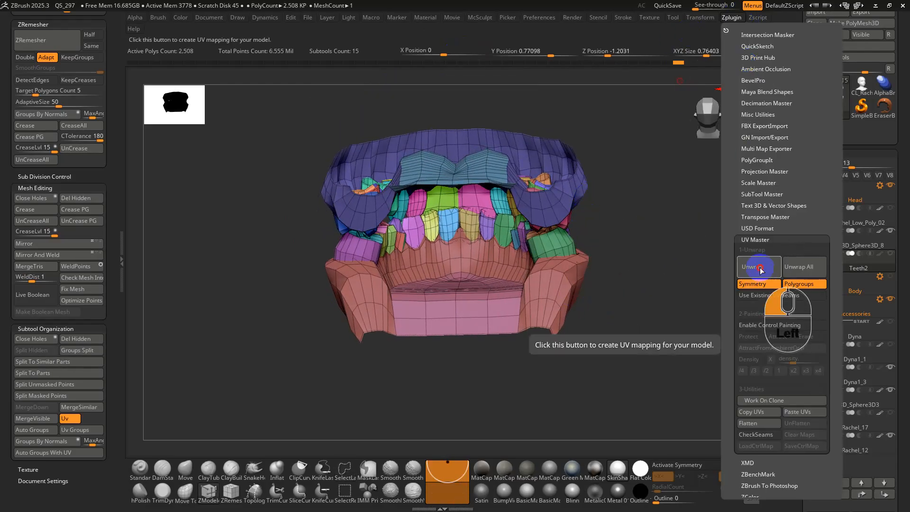
pyautogui.click(731, 17)
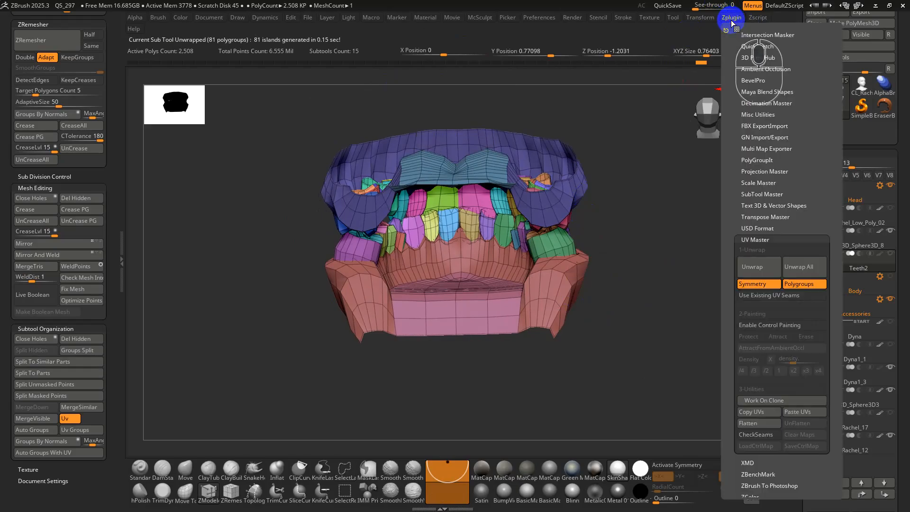
pyautogui.click(757, 424)
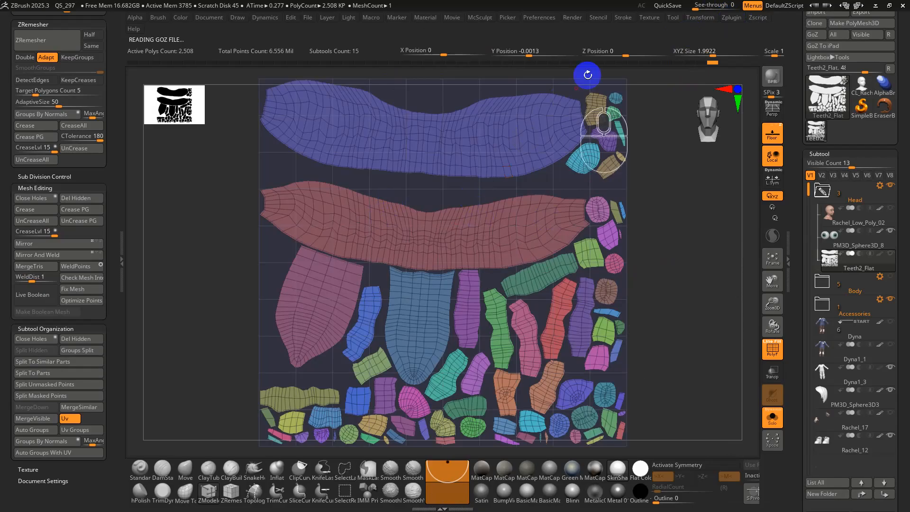
pyautogui.click(726, 18)
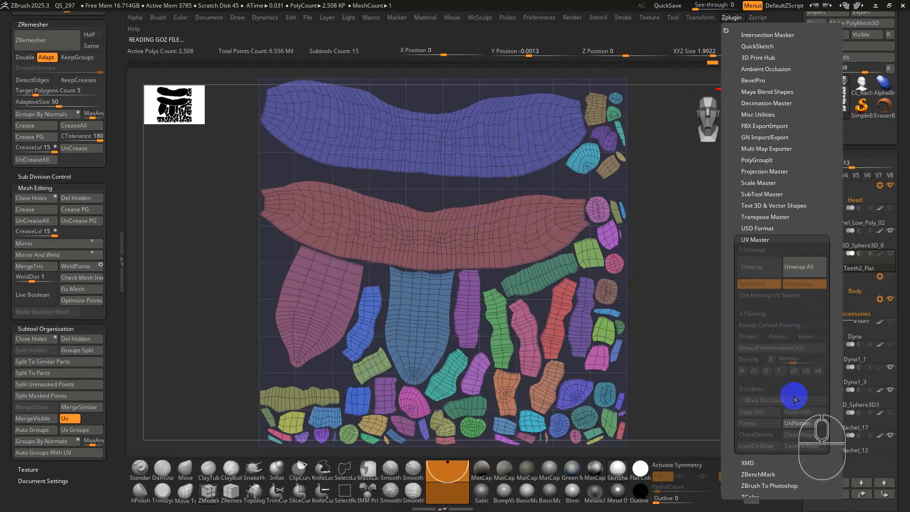
pyautogui.click(798, 423)
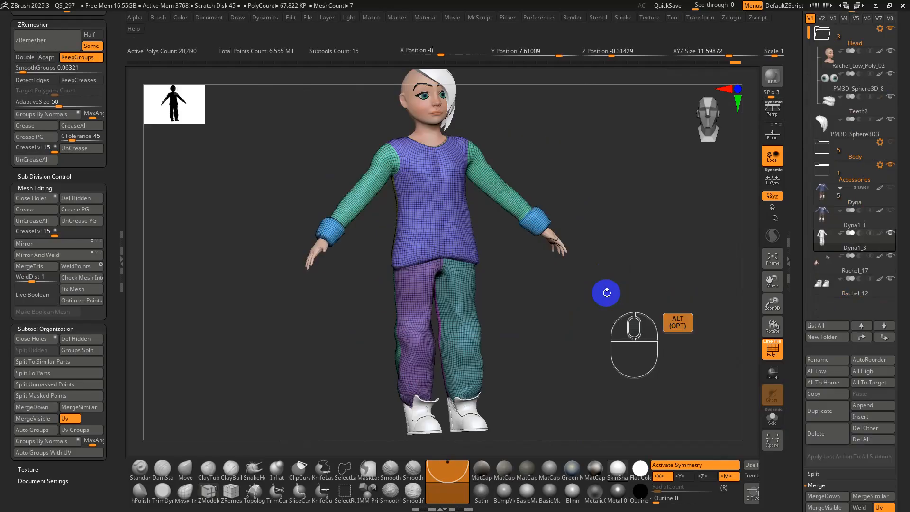
# - Hide the boots and hands and toggle the detailed Dyna1_1 outfit on over the low-poly Dyna1_3 outfit
pyautogui.keyDown('shift'); pyautogui.moveTo(605, 290); pyautogui.dragTo(582, 282); pyautogui.keyUp('shift')
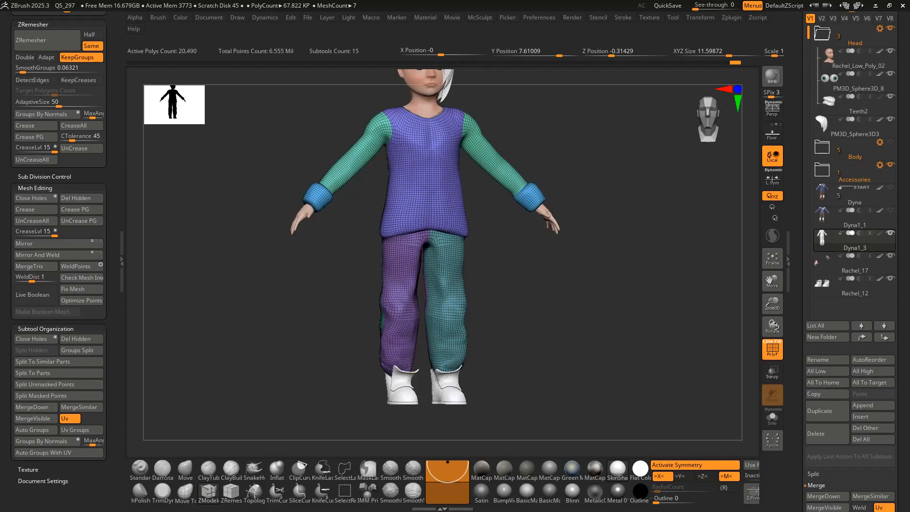
pyautogui.click(890, 278)
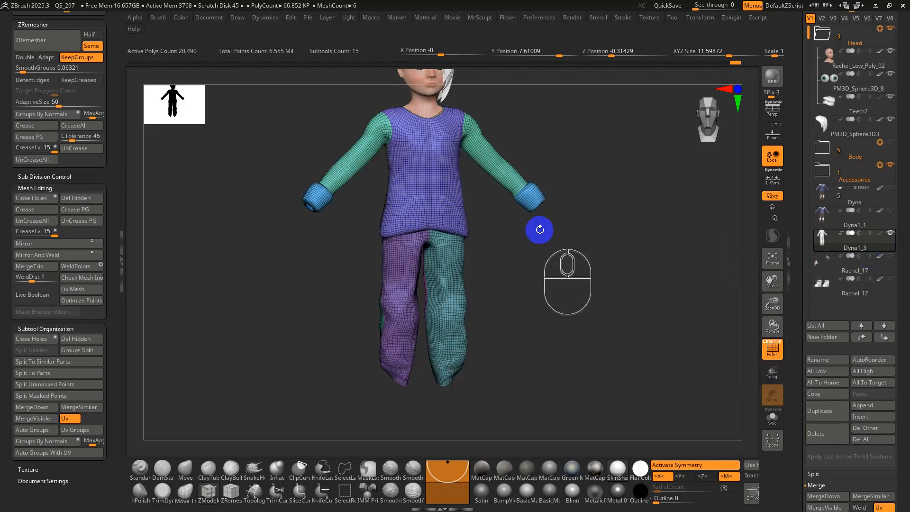
pyautogui.click(890, 210)
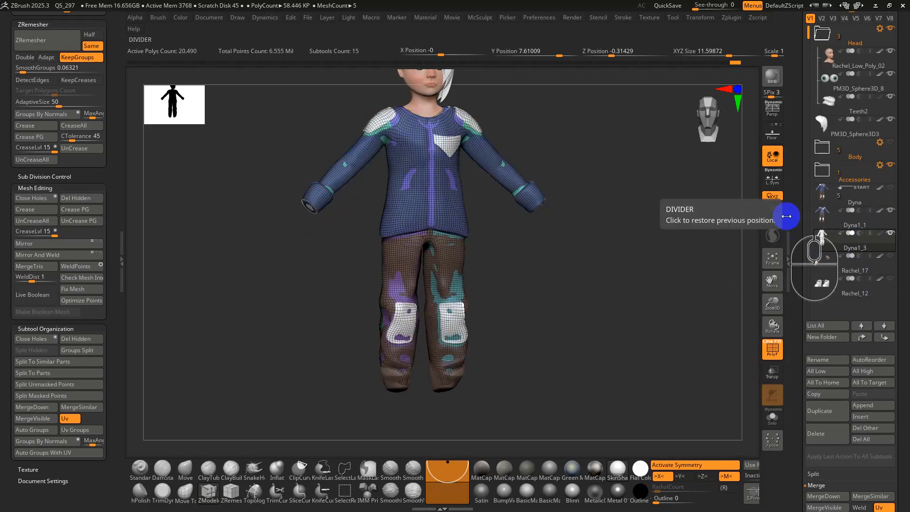
pyautogui.click(848, 203)
pyautogui.click(890, 211)
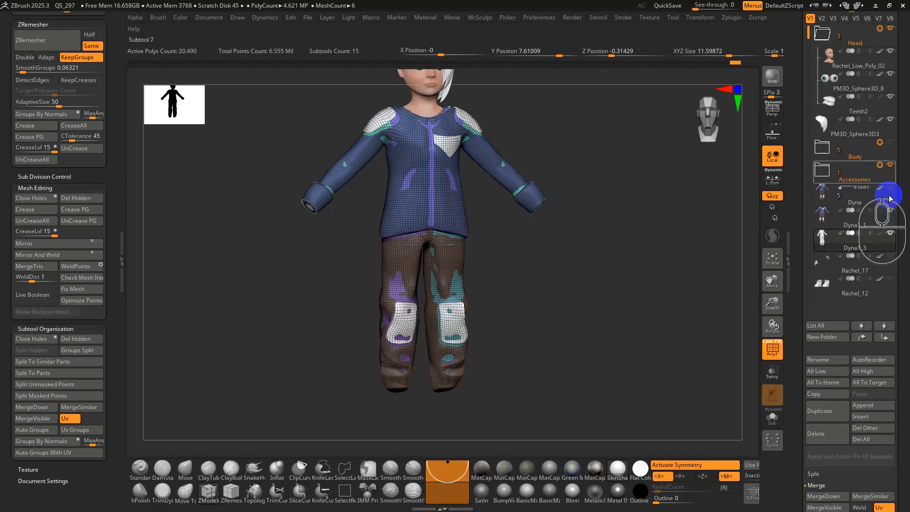
# - Hide all subtools except the Dyna1_1 and Dyna1_3 outfits, keeping both visible together for comparison around the shoulders
pyautogui.keyDown('shift'); pyautogui.click(890, 211); pyautogui.keyUp('shift')
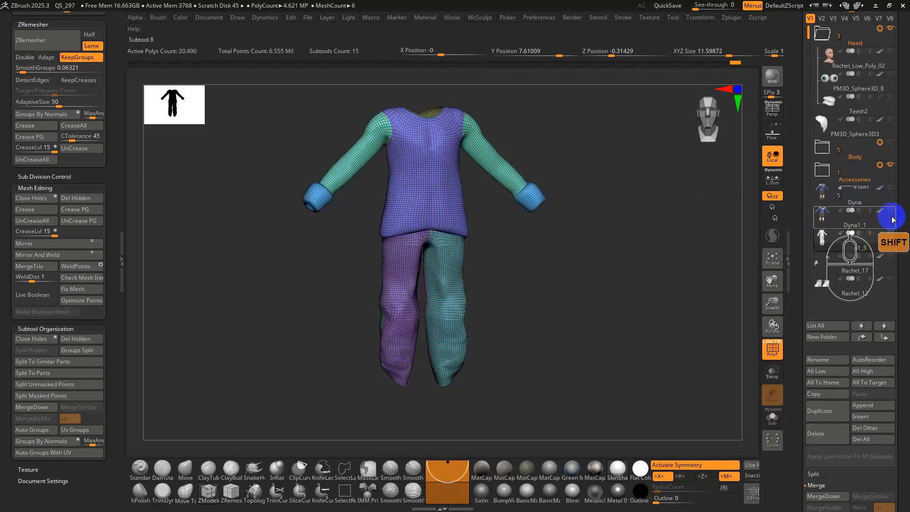
pyautogui.click(889, 211)
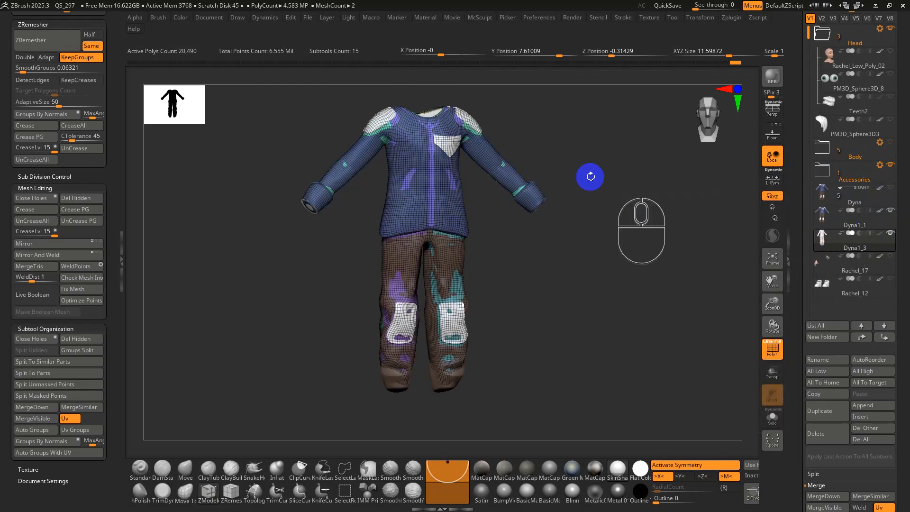
pyautogui.keyDown('alt'); pyautogui.moveTo(570, 178); pyautogui.dragTo(561, 284); pyautogui.keyUp('alt')
pyautogui.keyDown('alt'); pyautogui.moveTo(276, 76); pyautogui.dragTo(282, 193); pyautogui.keyUp('alt')
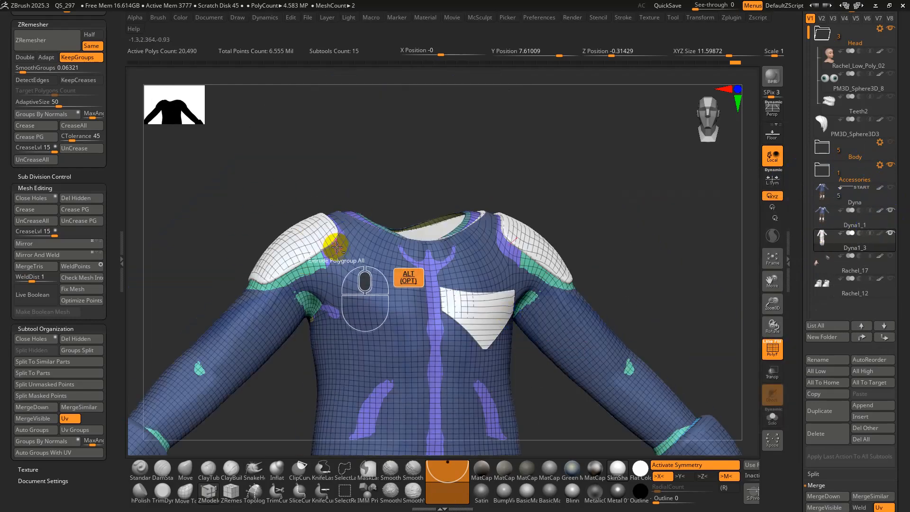
pyautogui.keyDown('alt'); pyautogui.moveTo(356, 249); pyautogui.dragTo(417, 204, button='right'); pyautogui.keyUp('alt')
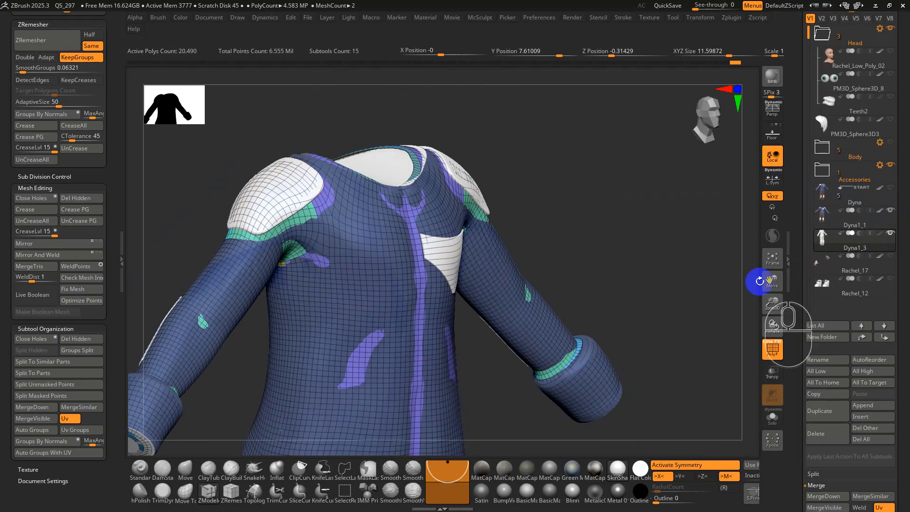
# - Solo the detailed Dyna1_1 outfit and the low-poly Dyna1_3 outfit in turn without the wireframe, ending on Dyna1_3
pyautogui.click(772, 417)
pyautogui.click(823, 218)
pyautogui.hotkey('shift', 'f')
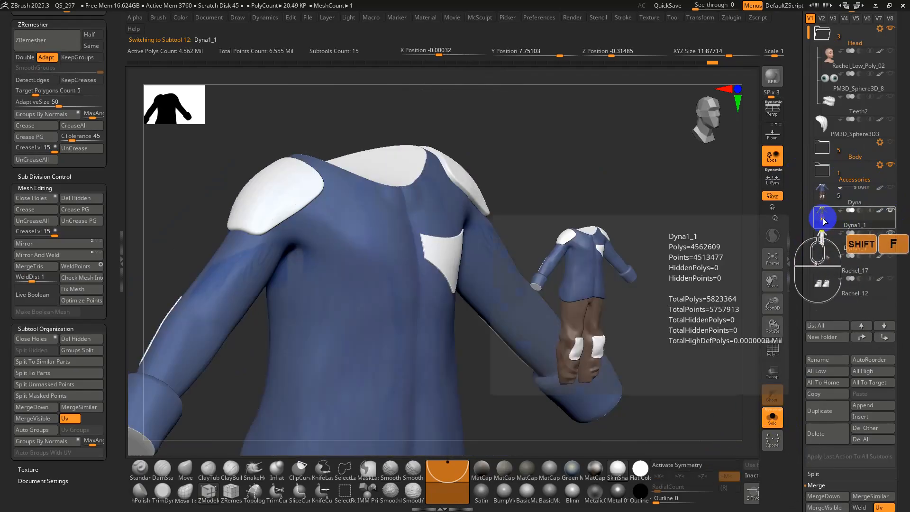
pyautogui.click(830, 239)
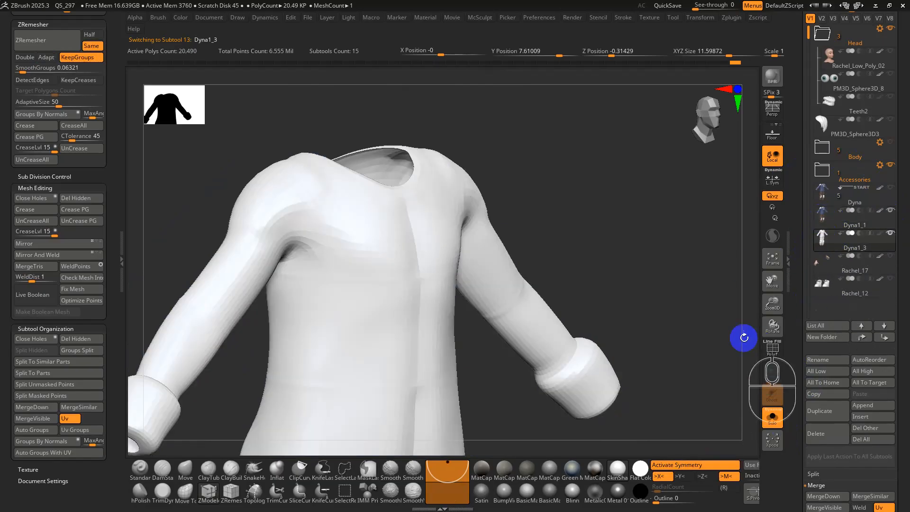
# - Project all geometry and colour from Dyna1_1 onto the low-poly Dyna1_3, choosing to always accept polypaint projection
pyautogui.moveTo(791, 445); pyautogui.dragTo(793, 342)
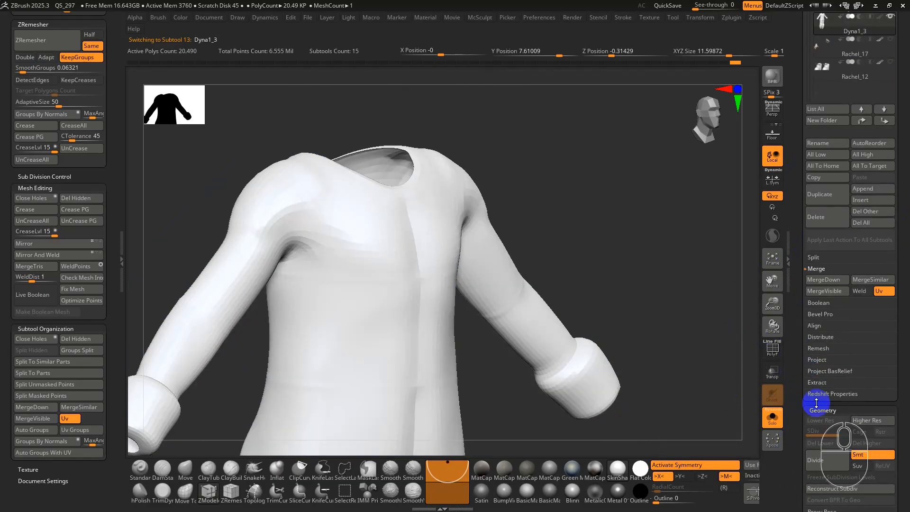
pyautogui.scroll(-5, 806, 377)
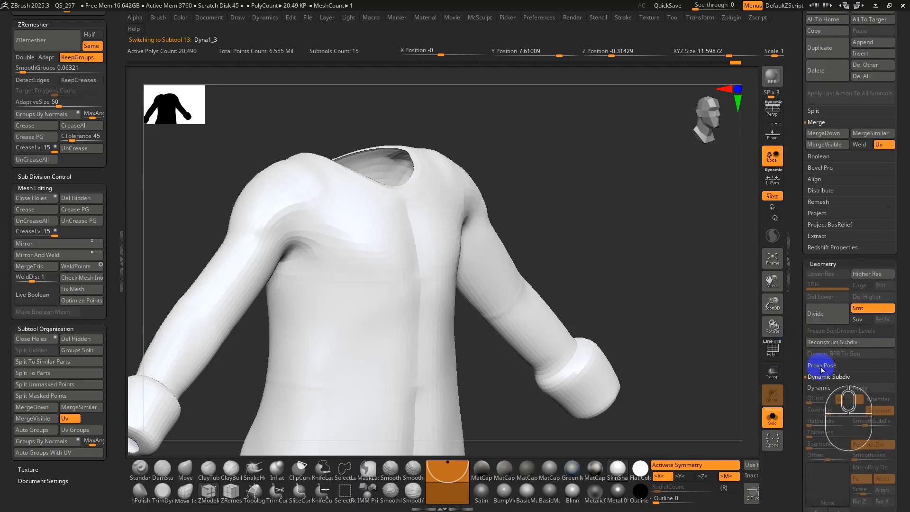
pyautogui.moveTo(801, 382); pyautogui.dragTo(807, 358)
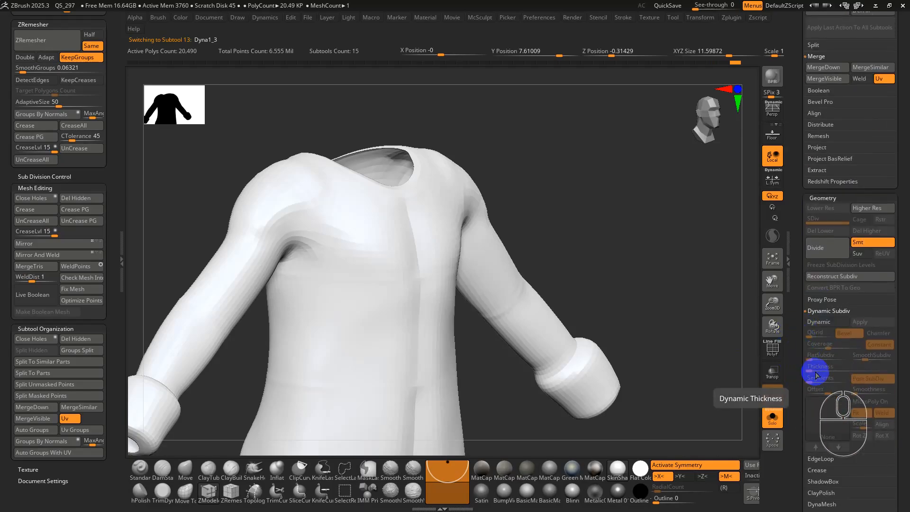
pyautogui.moveTo(795, 433)
pyautogui.mouseDown()
pyautogui.moveTo(801, 417)
pyautogui.moveTo(802, 436)
pyautogui.mouseUp()
pyautogui.click(817, 152)
pyautogui.click(829, 141)
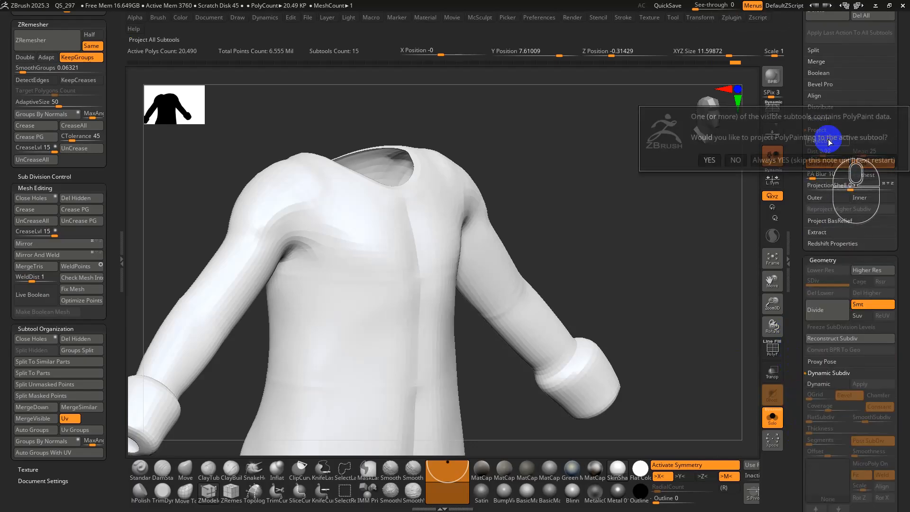
pyautogui.click(778, 159)
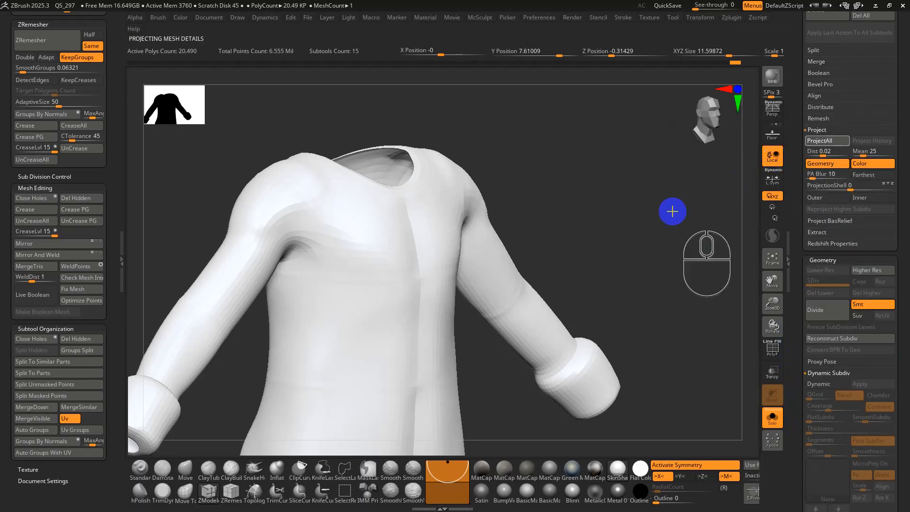
# - Examine the projected colour and wireframe around the collar, chest patch, shoulder and sleeve of the low-poly outfit
pyautogui.moveTo(576, 220)
pyautogui.mouseDown(button='right')
pyautogui.moveTo(540, 189)
pyautogui.moveTo(497, 203)
pyautogui.moveTo(487, 194)
pyautogui.moveTo(499, 194)
pyautogui.moveTo(454, 203)
pyautogui.moveTo(453, 243)
pyautogui.mouseUp(button='right')
pyautogui.press('s')
pyautogui.scroll(3, 472, 186)
pyautogui.hotkey('shift', 'f')
pyautogui.hotkey('shift', 'f')
pyautogui.hotkey('shift', 'f')
pyautogui.moveTo(425, 189)
pyautogui.keyDown('alt'); pyautogui.mouseDown(button='right')
pyautogui.moveTo(431, 179)
pyautogui.moveTo(447, 191)
pyautogui.moveTo(480, 260)
pyautogui.mouseUp(button='right'); pyautogui.keyUp('alt')
pyautogui.hotkey('shift', 'f')
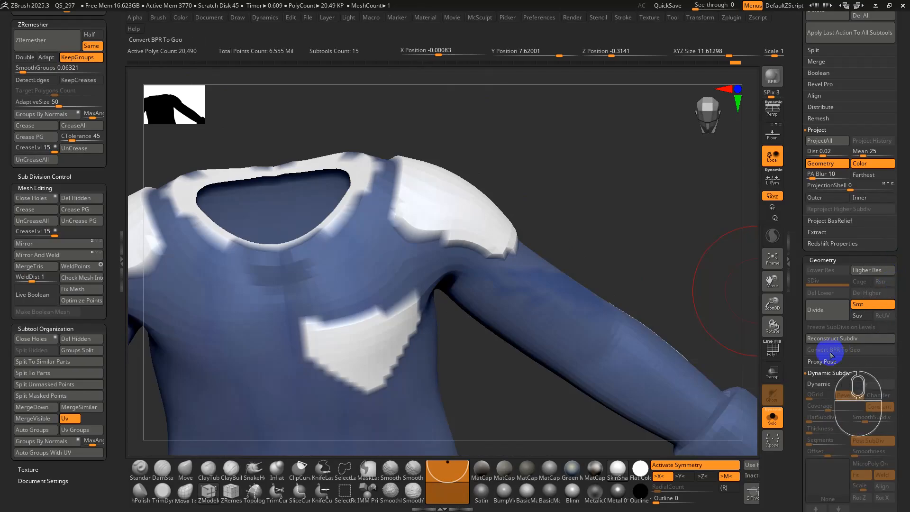
# - Activate Dynamic Subdiv on the low-poly outfit and turn off its Colorize display
pyautogui.click(827, 384)
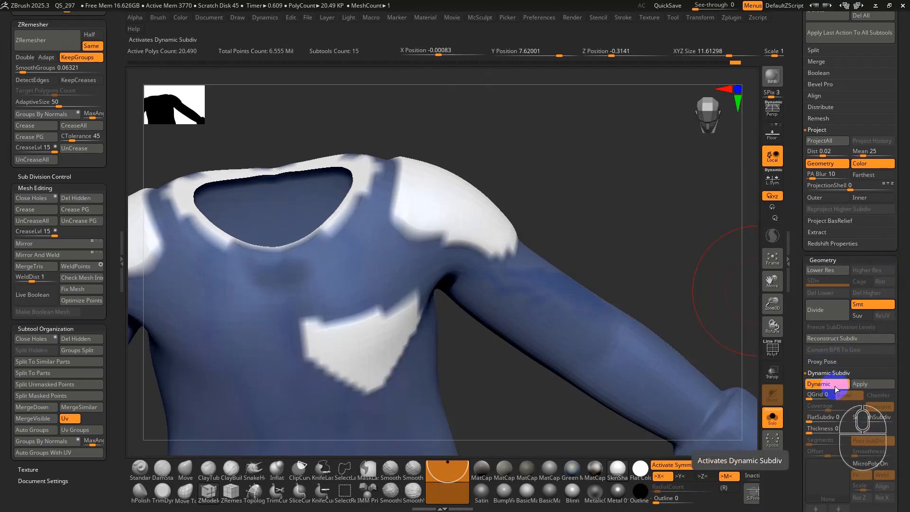
pyautogui.scroll(5, 92, 248)
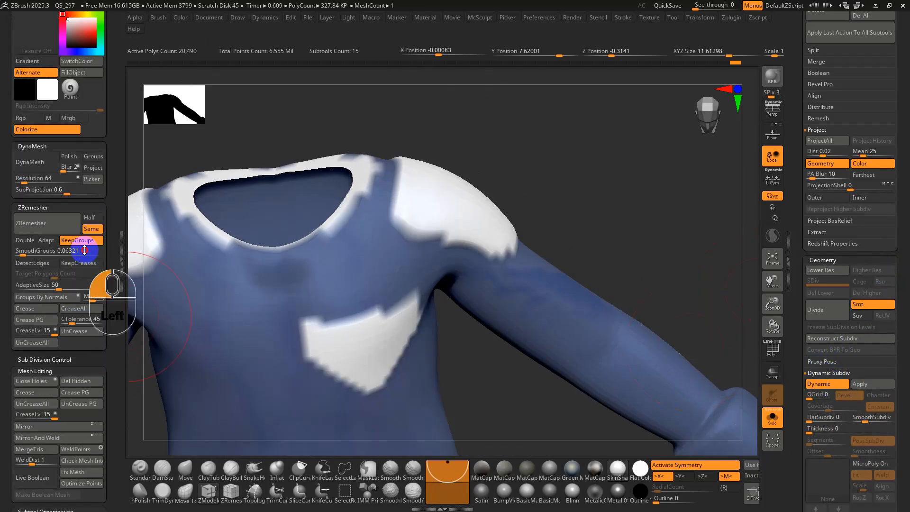
pyautogui.click(40, 212)
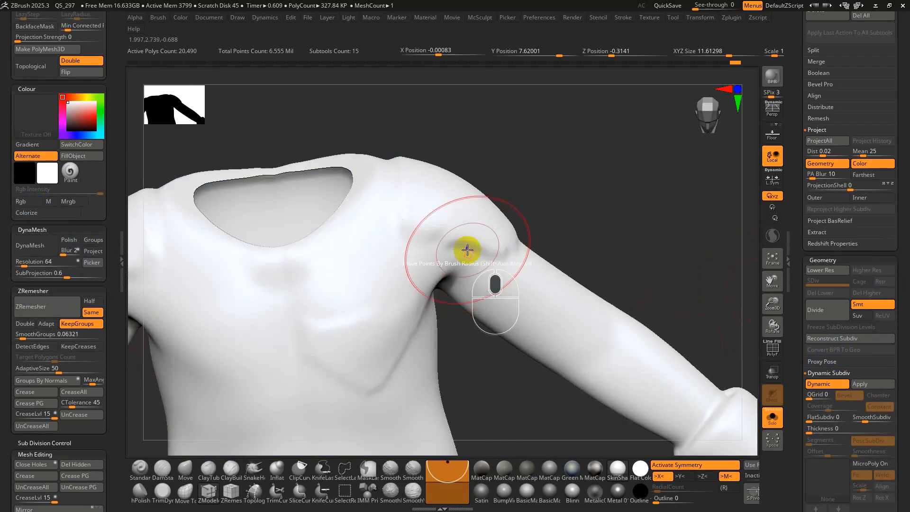
# - Examine the shoulder and armpit of the outfit for projection artefacts, comparing the smooth surface with its polygroup wireframe
pyautogui.moveTo(468, 249); pyautogui.dragTo(492, 242, button='right')
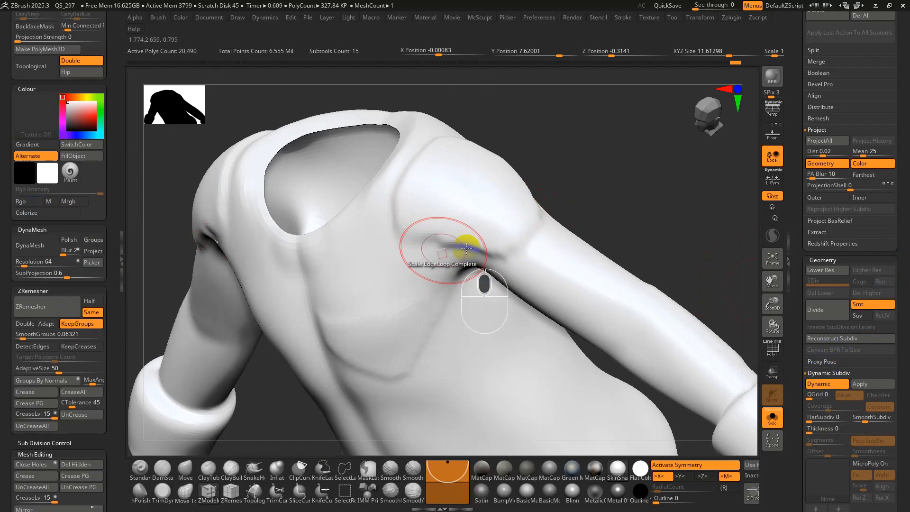
pyautogui.moveTo(466, 248); pyautogui.dragTo(552, 147, button='right')
pyautogui.hotkey('shift', 'f')
pyautogui.hotkey('shift', 'f')
pyautogui.hotkey('shift', 'f')
pyautogui.press('alt')
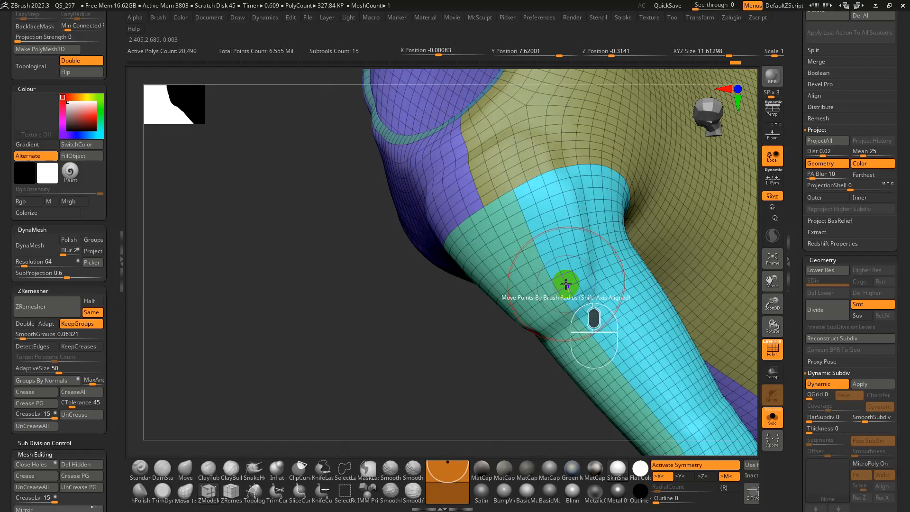
pyautogui.moveTo(566, 284); pyautogui.dragTo(455, 259, button='right')
pyautogui.hotkey('shift', 'f')
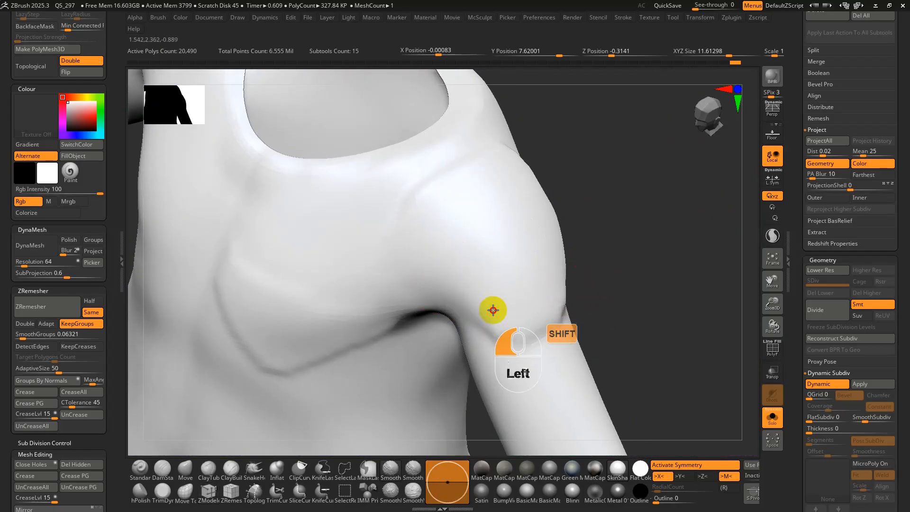
# - Smooth the creases around the shoulder and armpit of the low-poly outfit
pyautogui.keyDown('shift'); pyautogui.moveTo(493, 310); pyautogui.dragTo(459, 219); pyautogui.keyUp('shift')
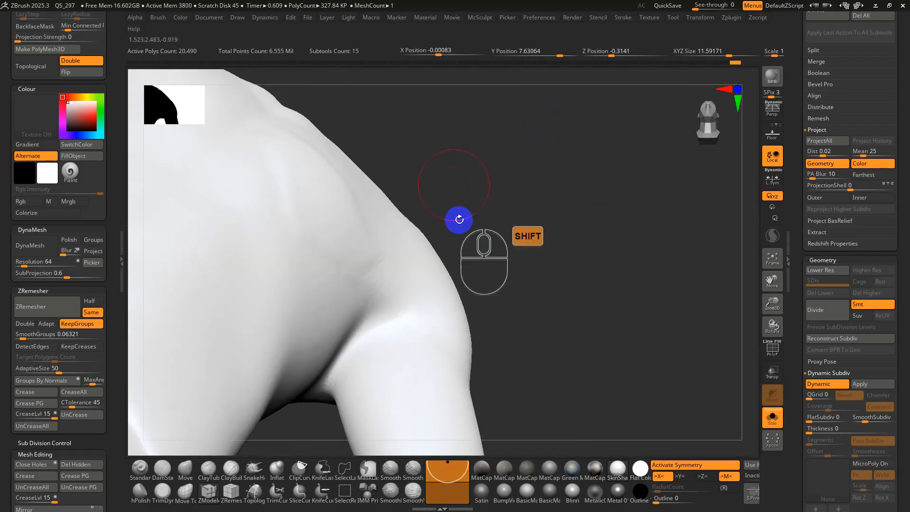
pyautogui.keyDown('alt'); pyautogui.moveTo(462, 264); pyautogui.dragTo(469, 233, button='right'); pyautogui.keyUp('alt')
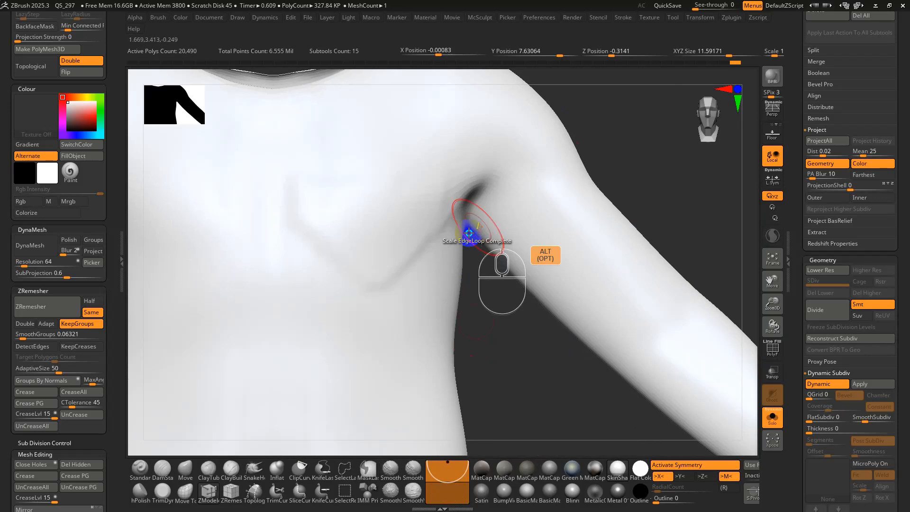
pyautogui.hotkey('shift', 'f')
pyautogui.keyDown('alt'); pyautogui.moveTo(405, 256); pyautogui.dragTo(450, 317, button='right'); pyautogui.keyUp('alt')
pyautogui.hotkey('shift', 'f')
pyautogui.moveTo(345, 322)
pyautogui.keyDown('shift'); pyautogui.mouseDown()
pyautogui.moveTo(504, 227)
pyautogui.moveTo(403, 253)
pyautogui.mouseUp(); pyautogui.keyUp('shift')
pyautogui.keyDown('alt'); pyautogui.moveTo(404, 253); pyautogui.dragTo(597, 443, button='right'); pyautogui.keyUp('alt')
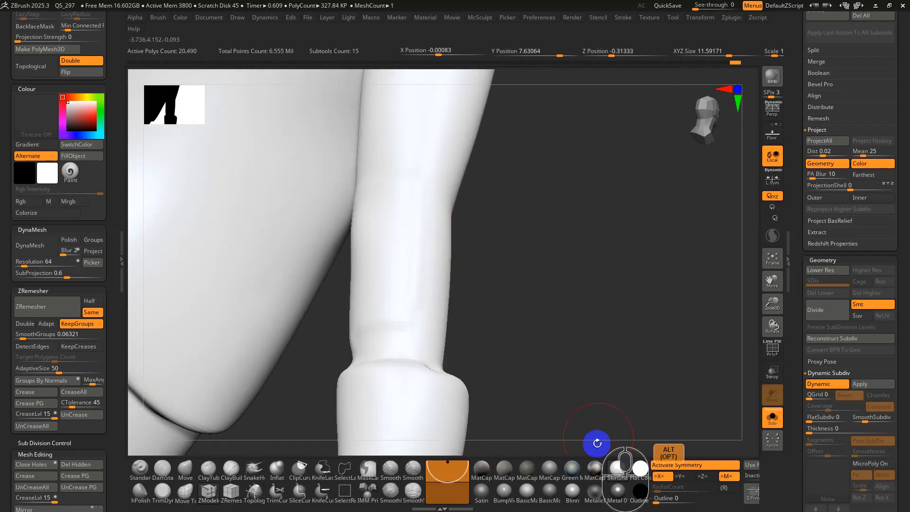
# - Try smoothing the ridge on the forearm sleeve and the area above the cuff, and undo the strokes
pyautogui.moveTo(592, 474); pyautogui.dragTo(364, 334, button='right')
pyautogui.hotkey('shift', 'f')
pyautogui.hotkey('shift', 'f')
pyautogui.moveTo(422, 308); pyautogui.dragTo(406, 311, button='right')
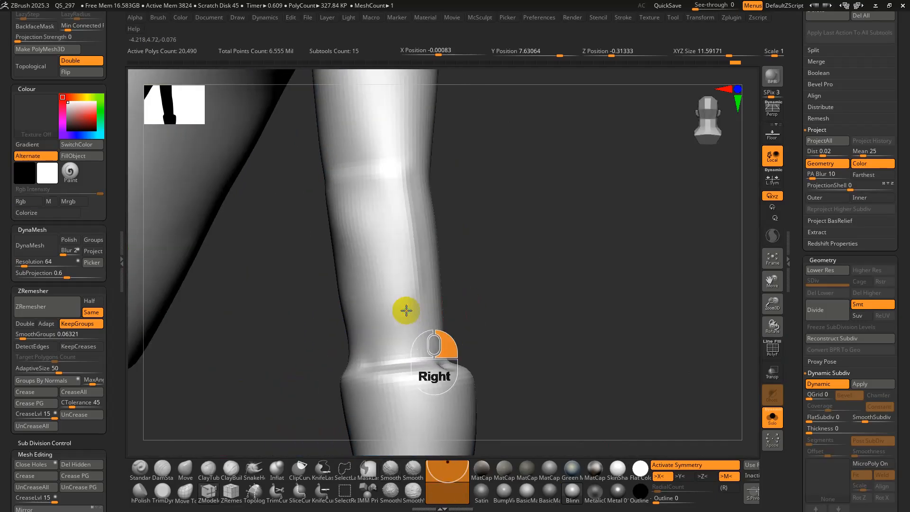
pyautogui.keyDown('shift'); pyautogui.moveTo(394, 150); pyautogui.dragTo(385, 155); pyautogui.keyUp('shift')
pyautogui.moveTo(389, 166); pyautogui.dragTo(393, 216, button='right')
pyautogui.keyDown('shift'); pyautogui.moveTo(342, 178); pyautogui.dragTo(277, 199); pyautogui.keyUp('shift')
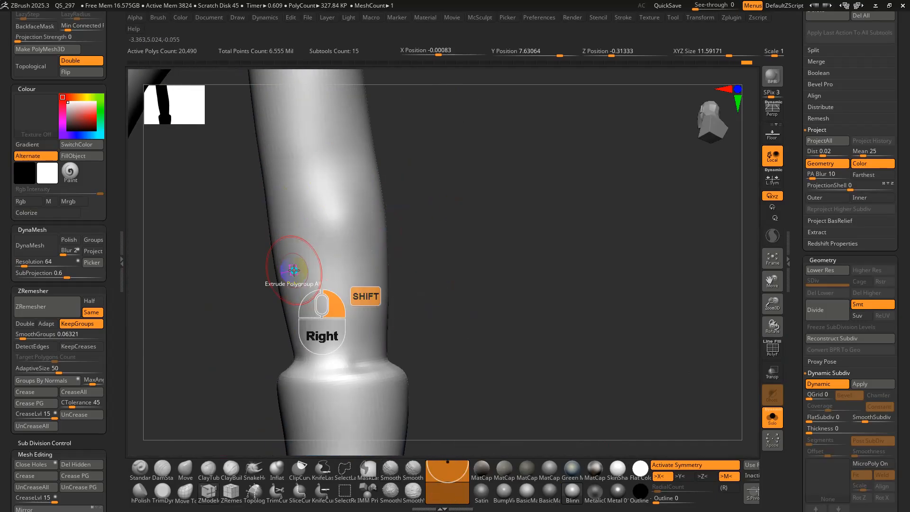
pyautogui.keyDown('shift'); pyautogui.moveTo(294, 270); pyautogui.dragTo(386, 362, button='right'); pyautogui.keyUp('shift')
pyautogui.hotkey('ctrl', 'z')
pyautogui.hotkey('ctrl', 'shift', 'z')
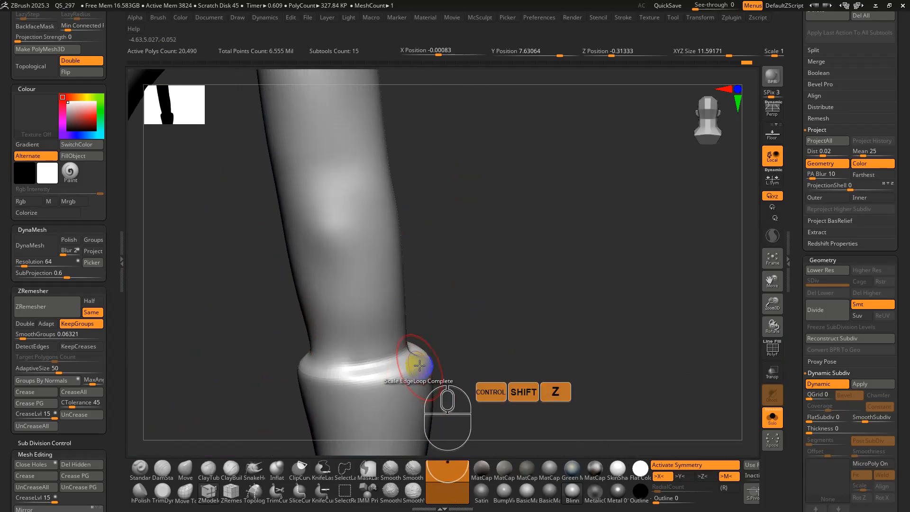
pyautogui.hotkey('ctrl', 'z')
pyautogui.hotkey('ctrl', 'z')
# - Smooth the dark band above the cuff and the ridge across the sleeve near the elbow
pyautogui.moveTo(431, 363); pyautogui.dragTo(361, 347, button='right')
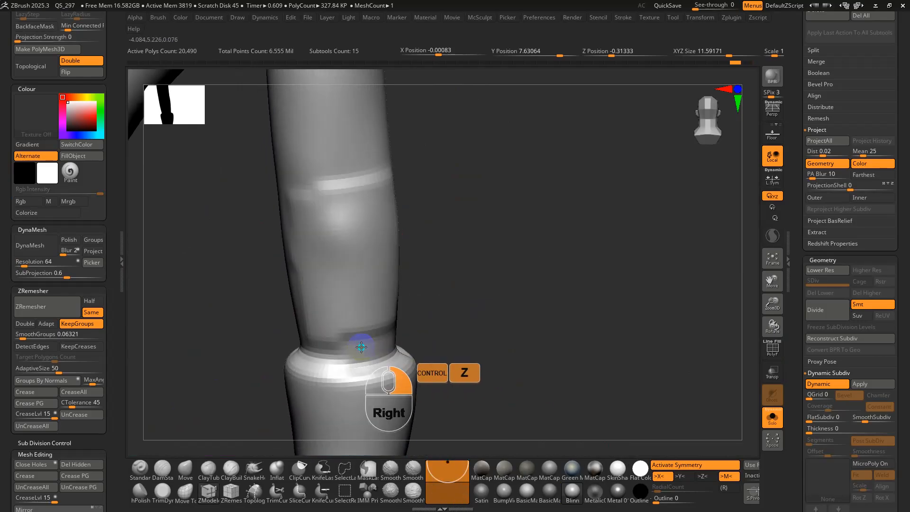
pyautogui.moveTo(313, 339)
pyautogui.keyDown('shift'); pyautogui.mouseDown()
pyautogui.moveTo(361, 335)
pyautogui.moveTo(343, 337)
pyautogui.mouseUp(); pyautogui.keyUp('shift')
pyautogui.hotkey('ctrl', 'z')
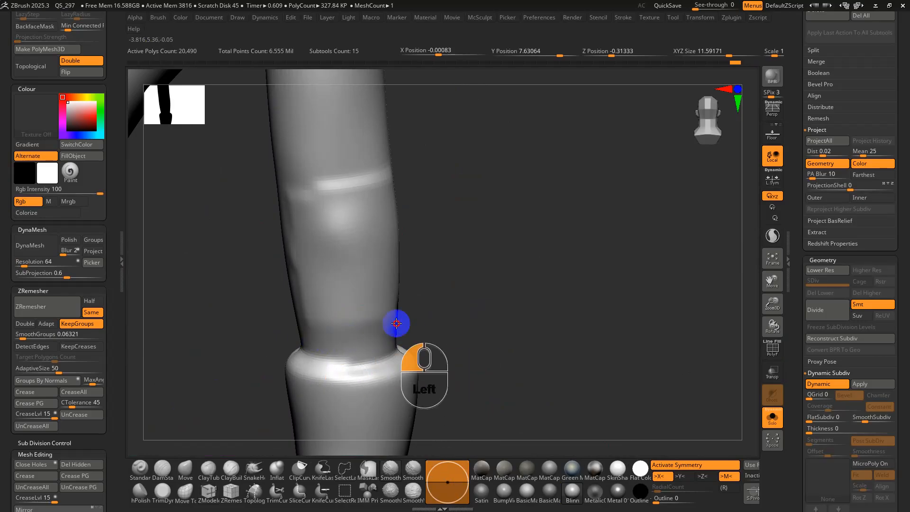
pyautogui.moveTo(397, 323)
pyautogui.mouseDown(button='right')
pyautogui.moveTo(366, 328)
pyautogui.moveTo(393, 312)
pyautogui.mouseUp(button='right')
pyautogui.keyDown('shift'); pyautogui.moveTo(385, 249); pyautogui.dragTo(337, 156); pyautogui.keyUp('shift')
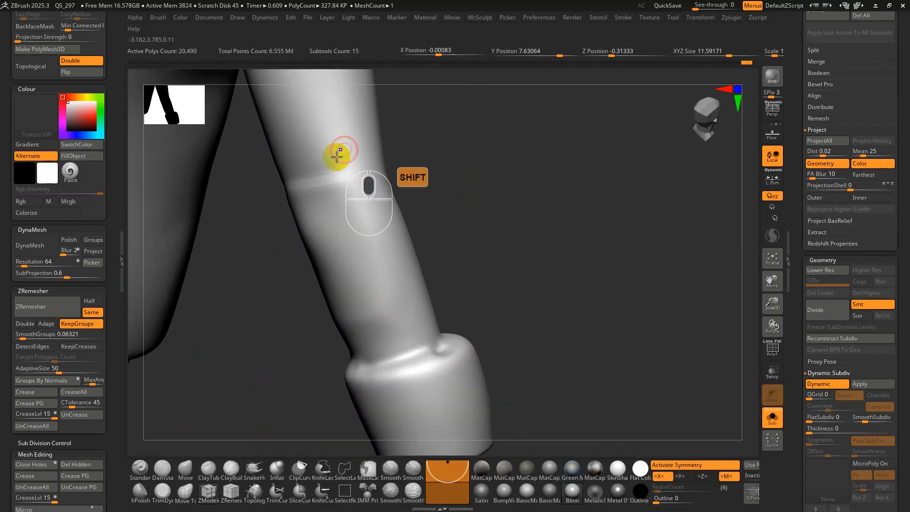
pyautogui.moveTo(337, 156); pyautogui.dragTo(361, 177, button='right')
pyautogui.moveTo(317, 174)
pyautogui.keyDown('shift'); pyautogui.mouseDown()
pyautogui.moveTo(254, 190)
pyautogui.moveTo(254, 304)
pyautogui.mouseUp(); pyautogui.keyUp('shift')
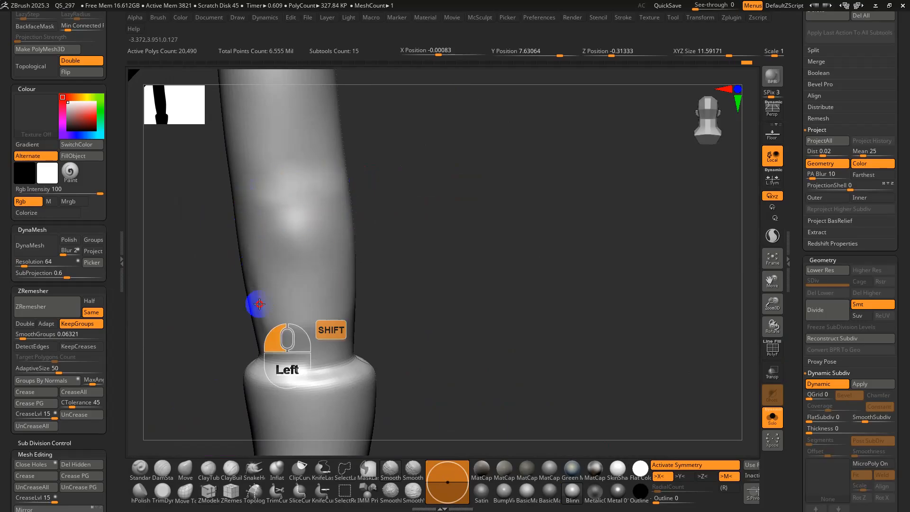
# - Examine the seam between sleeve and cuff up close, with and without the polygroup wireframe
pyautogui.moveTo(361, 341)
pyautogui.mouseDown(button='right')
pyautogui.moveTo(427, 260)
pyautogui.moveTo(389, 331)
pyautogui.moveTo(345, 260)
pyautogui.moveTo(437, 261)
pyautogui.moveTo(280, 269)
pyautogui.moveTo(440, 329)
pyautogui.moveTo(412, 270)
pyautogui.mouseUp(button='right')
pyautogui.hotkey('shift', 'f')
pyautogui.press('space')
pyautogui.hotkey('shift', 'f')
pyautogui.hotkey('shift', 'f')
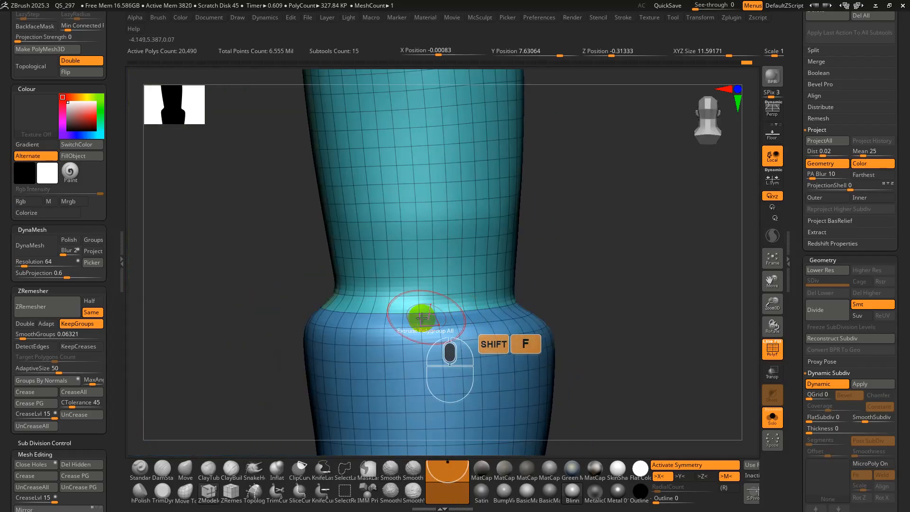
pyautogui.hotkey('shift', 'f')
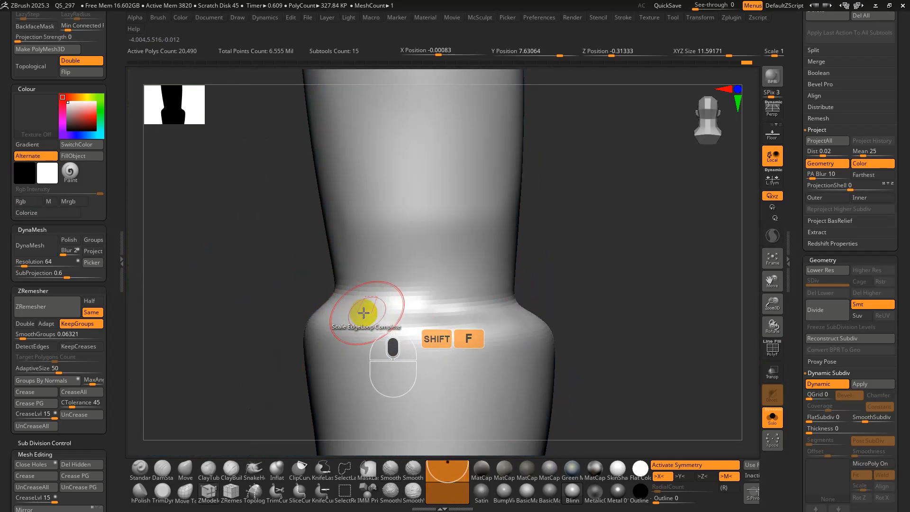
pyautogui.hotkey('shift', 'f')
pyautogui.hotkey('shift', 'f')
pyautogui.hotkey('shift', 'f')
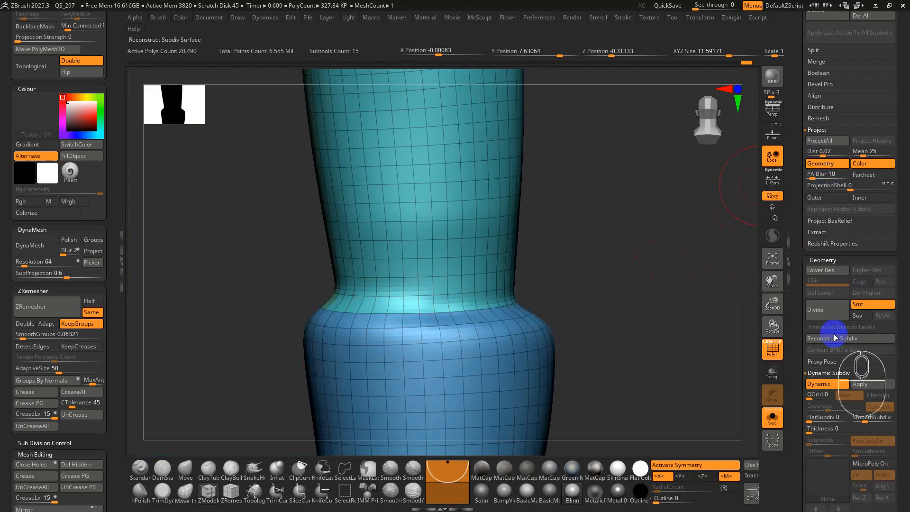
# - Switch Dynamic Subdiv off and back on to compare the base and subdivided geometry at the cuff seam
pyautogui.click(829, 384)
pyautogui.hotkey('shift', 'f')
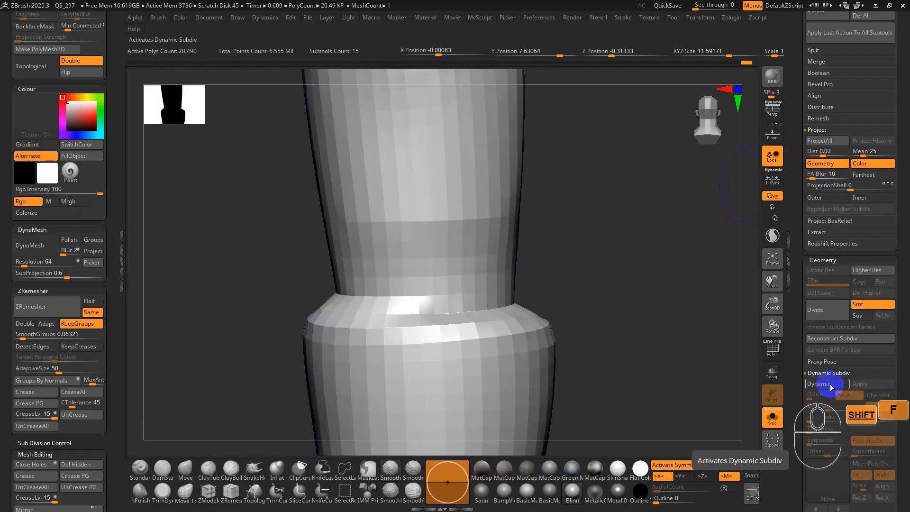
pyautogui.hotkey('shift', 'f')
pyautogui.click(829, 383)
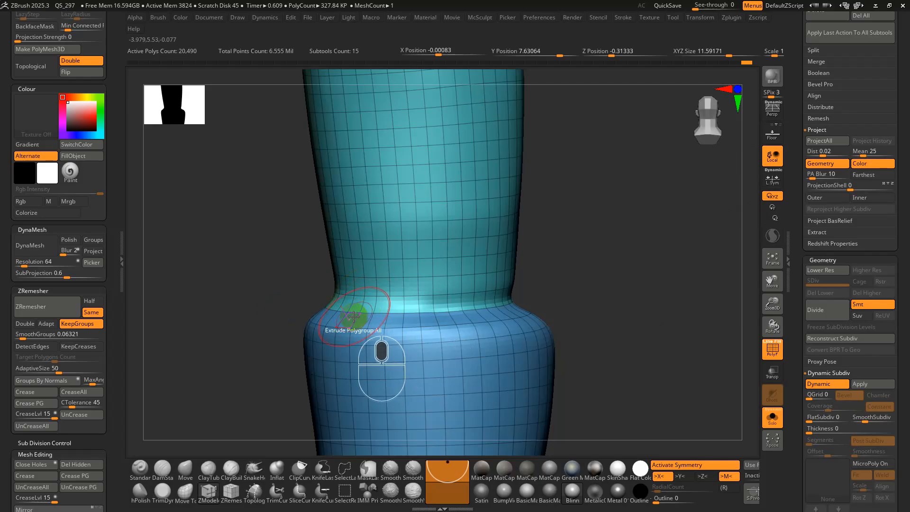
# - Smooth along the cuff seam and hide the cuff polygroup, leaving the sleeve edge exposed
pyautogui.moveTo(355, 313); pyautogui.dragTo(326, 310)
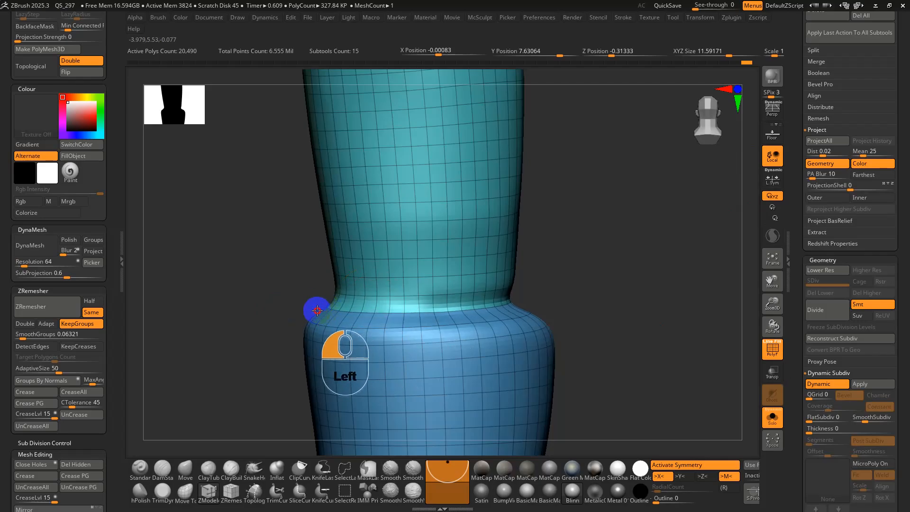
pyautogui.keyDown('ctrl'); pyautogui.keyDown('shift'); pyautogui.click(451, 335); pyautogui.keyUp('shift'); pyautogui.keyUp('ctrl')
pyautogui.keyDown('ctrl'); pyautogui.keyDown('shift'); pyautogui.click(452, 336); pyautogui.keyUp('shift'); pyautogui.keyUp('ctrl')
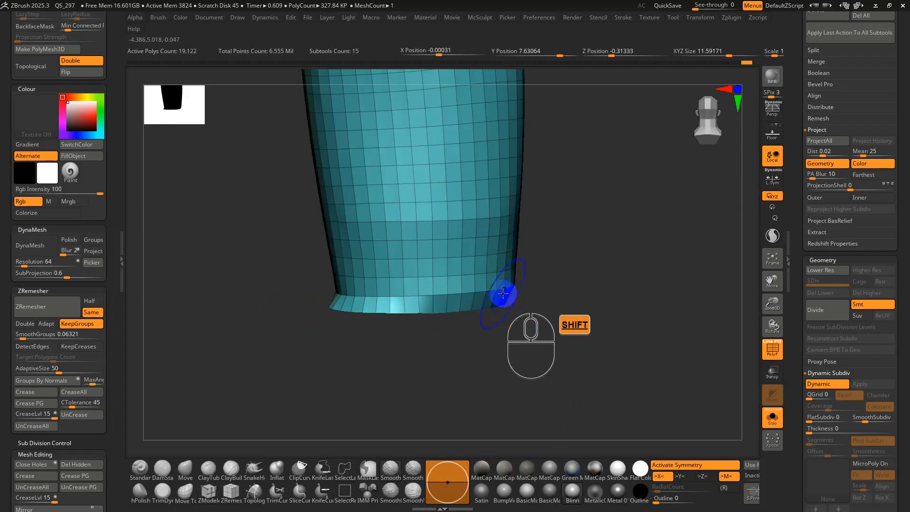
# - Smooth the exposed lower edge of the sleeve all the way around and unhide the cuff
pyautogui.moveTo(503, 293)
pyautogui.keyDown('shift'); pyautogui.mouseDown()
pyautogui.moveTo(374, 299)
pyautogui.moveTo(524, 280)
pyautogui.mouseUp(); pyautogui.keyUp('shift')
pyautogui.moveTo(524, 280); pyautogui.dragTo(505, 298, button='right')
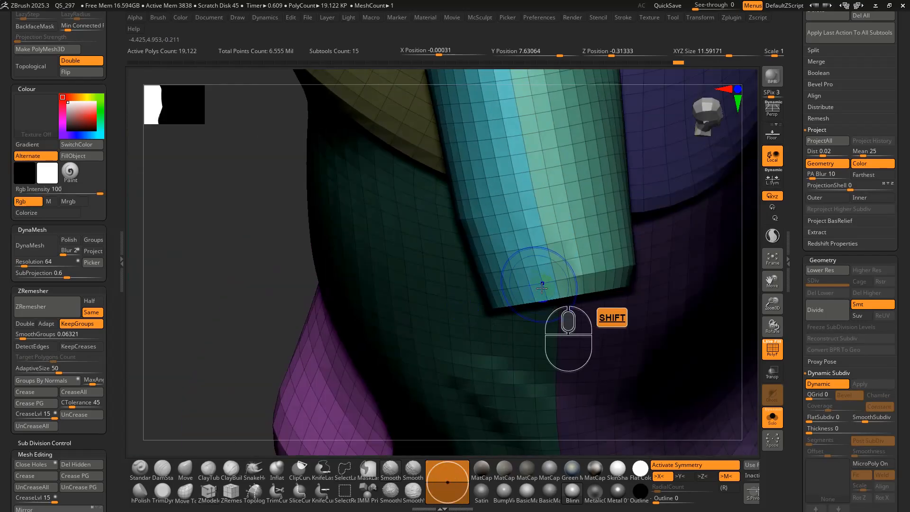
pyautogui.keyDown('shift'); pyautogui.moveTo(542, 288); pyautogui.dragTo(422, 298, button='right'); pyautogui.keyUp('shift')
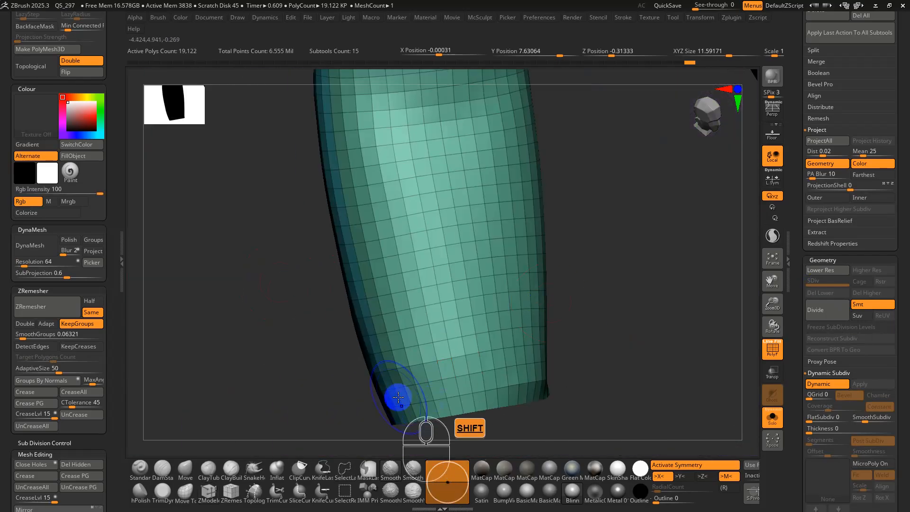
pyautogui.moveTo(545, 379)
pyautogui.keyDown('shift'); pyautogui.mouseDown()
pyautogui.moveTo(520, 394)
pyautogui.moveTo(534, 388)
pyautogui.mouseUp(); pyautogui.keyUp('shift')
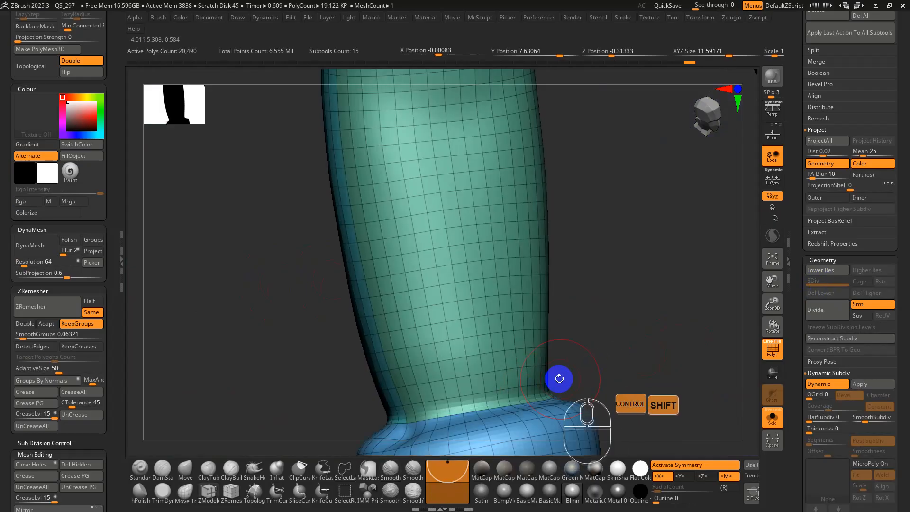
pyautogui.moveTo(558, 377); pyautogui.dragTo(558, 328, button='right')
pyautogui.keyDown('alt'); pyautogui.click(558, 328); pyautogui.keyUp('alt')
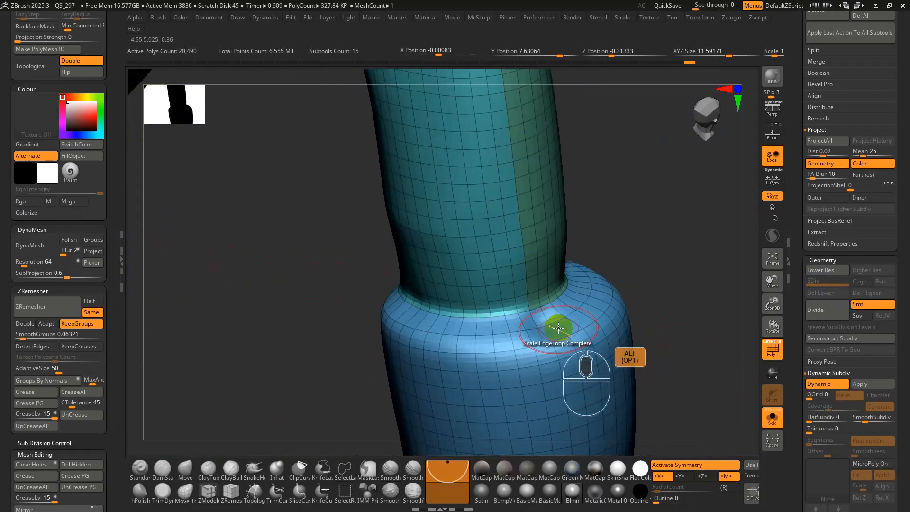
# - Smooth across the cuff just below the seam, stepping back and forward through the latest edits to compare them
pyautogui.keyDown('shift'); pyautogui.moveTo(524, 350); pyautogui.dragTo(417, 356); pyautogui.keyUp('shift')
pyautogui.hotkey('ctrl', 'z')
pyautogui.hotkey('ctrl', 'z')
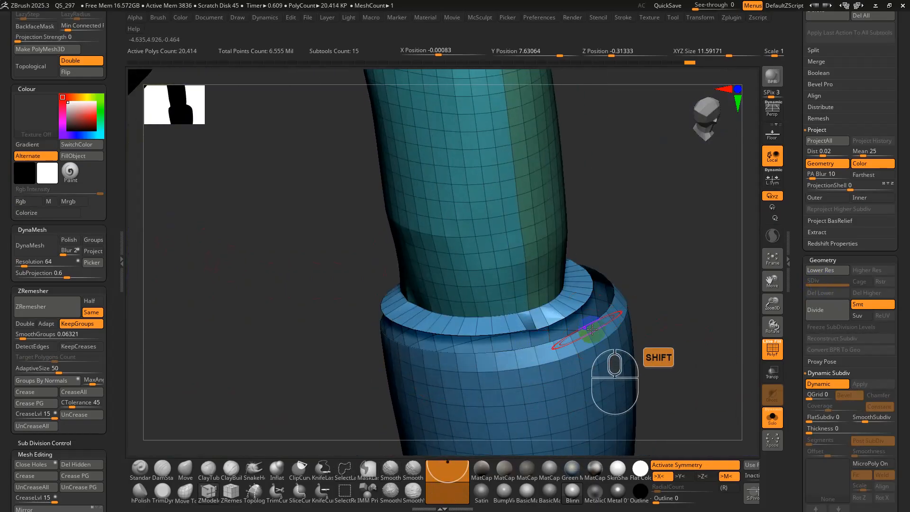
pyautogui.hotkey('ctrl', 'shift', 'z')
pyautogui.hotkey('ctrl', 'shift', 'z')
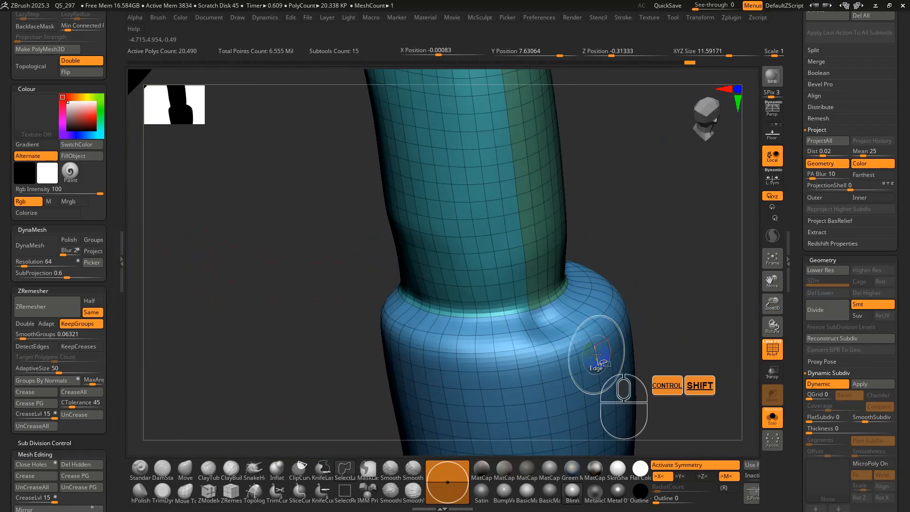
# - Isolate the cuff polygroup to check its rim, unhide the rest, and inspect the sleeve without the wireframe
pyautogui.keyDown('ctrl'); pyautogui.keyDown('shift'); pyautogui.click(576, 337); pyautogui.keyUp('shift'); pyautogui.keyUp('ctrl')
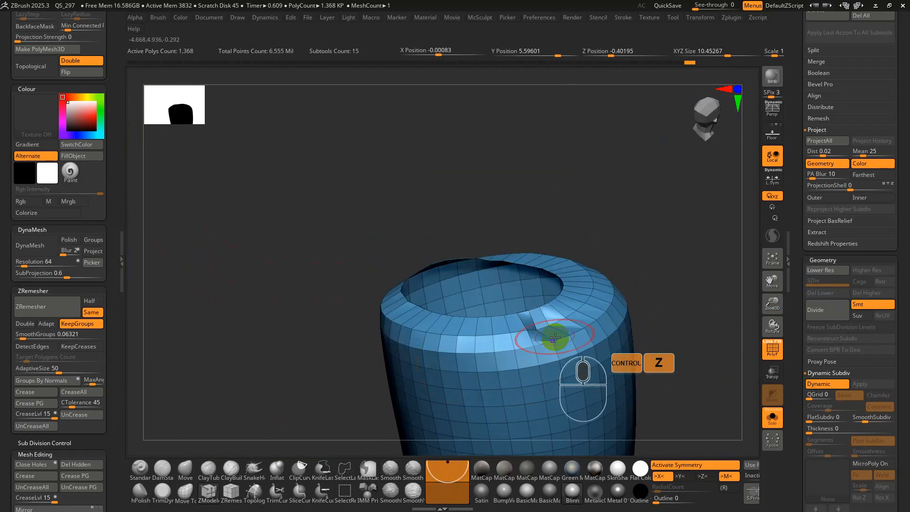
pyautogui.moveTo(592, 302); pyautogui.dragTo(613, 228, button='right')
pyautogui.keyDown('ctrl'); pyautogui.keyDown('shift'); pyautogui.click(648, 278); pyautogui.keyUp('shift'); pyautogui.keyUp('ctrl')
pyautogui.moveTo(648, 279)
pyautogui.mouseDown(button='right')
pyautogui.moveTo(668, 331)
pyautogui.moveTo(474, 254)
pyautogui.mouseUp(button='right')
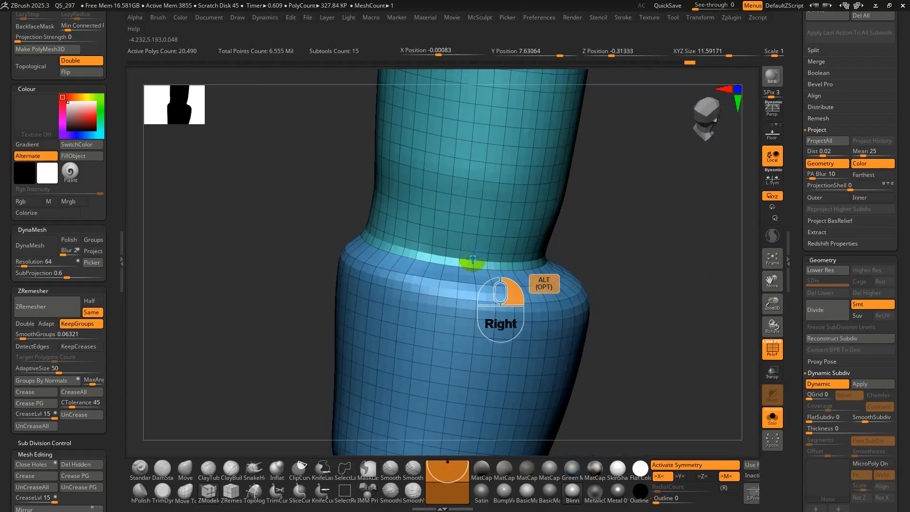
pyautogui.hotkey('shift', 'f')
pyautogui.moveTo(547, 291)
pyautogui.keyDown('alt'); pyautogui.mouseDown(button='right')
pyautogui.moveTo(498, 196)
pyautogui.moveTo(471, 204)
pyautogui.moveTo(542, 231)
pyautogui.moveTo(544, 341)
pyautogui.moveTo(482, 287)
pyautogui.moveTo(490, 222)
pyautogui.mouseUp(button='right'); pyautogui.keyUp('alt')
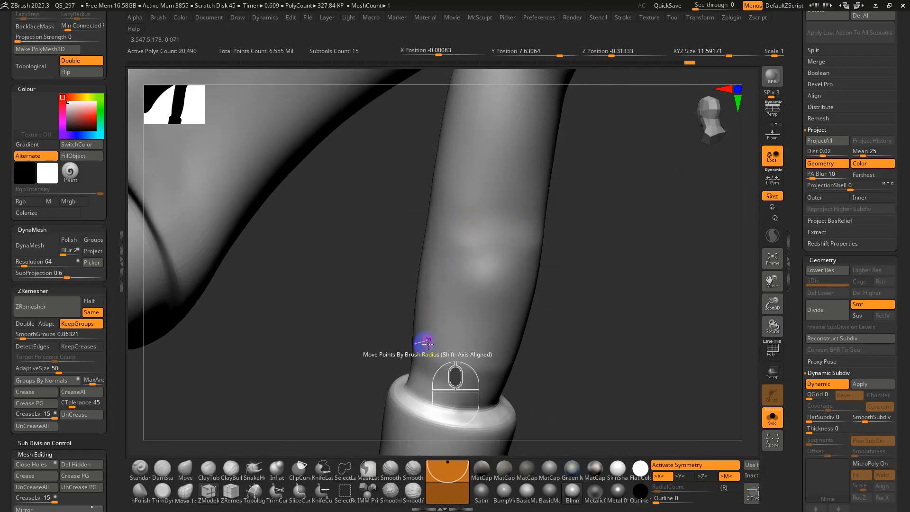
pyautogui.moveTo(495, 357); pyautogui.dragTo(520, 283, button='right')
# - Try to smooth away the knee pads on both trouser legs with a resized brush, and undo the last stroke
pyautogui.moveTo(526, 228); pyautogui.dragTo(442, 309)
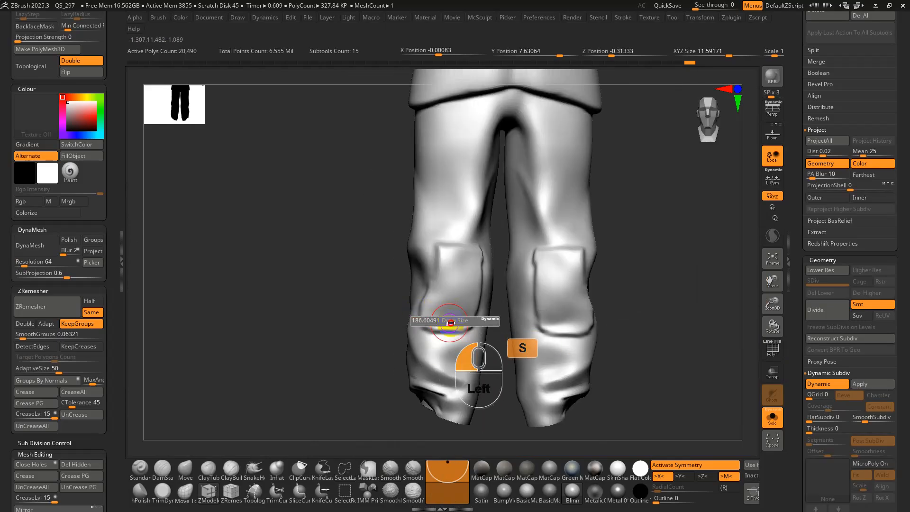
pyautogui.moveTo(450, 323); pyautogui.dragTo(475, 333, button='right')
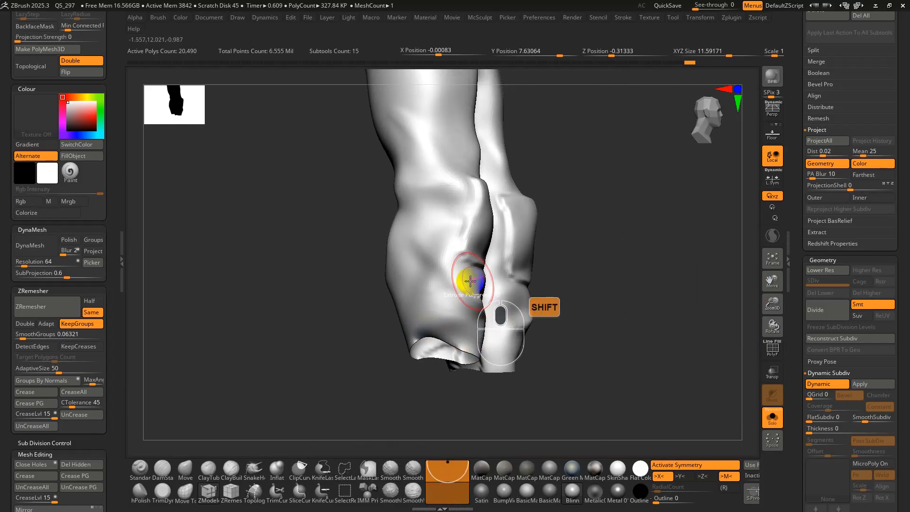
pyautogui.keyDown('shift'); pyautogui.moveTo(470, 281); pyautogui.dragTo(441, 289, button='right'); pyautogui.keyUp('shift')
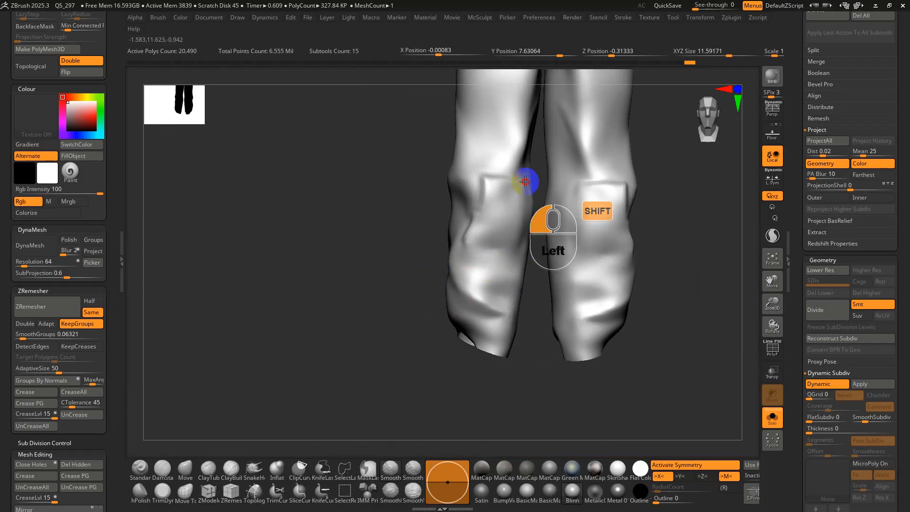
pyautogui.hotkey('ctrl', 'z')
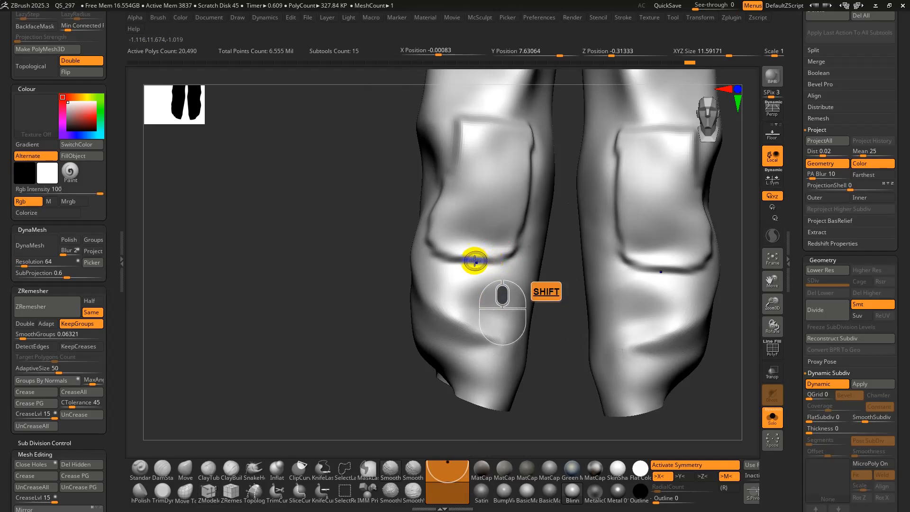
# - Smooth away the knee pad outlines and the crease below them on both trouser legs, checking the polygroup wireframe
pyautogui.moveTo(530, 194)
pyautogui.mouseDown()
pyautogui.moveTo(525, 135)
pyautogui.moveTo(491, 122)
pyautogui.moveTo(453, 135)
pyautogui.mouseUp()
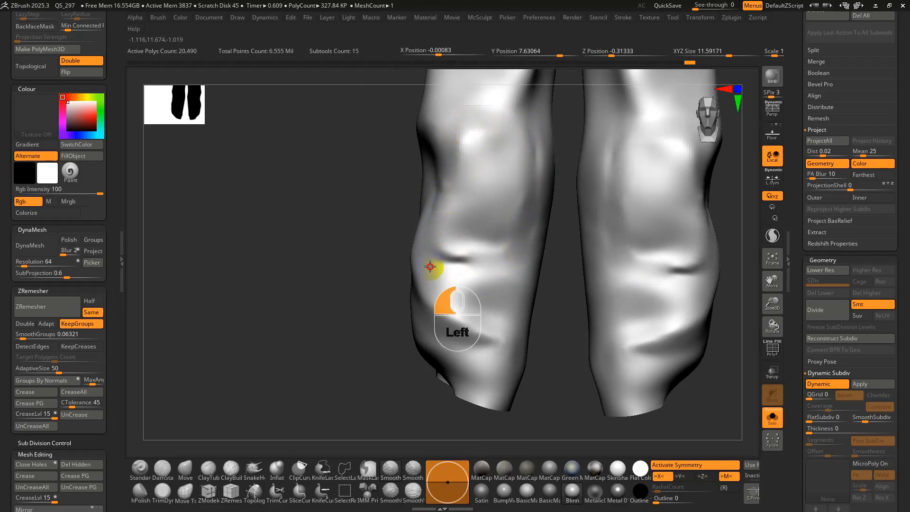
pyautogui.hotkey('shift', 'f')
pyautogui.hotkey('shift', 'f')
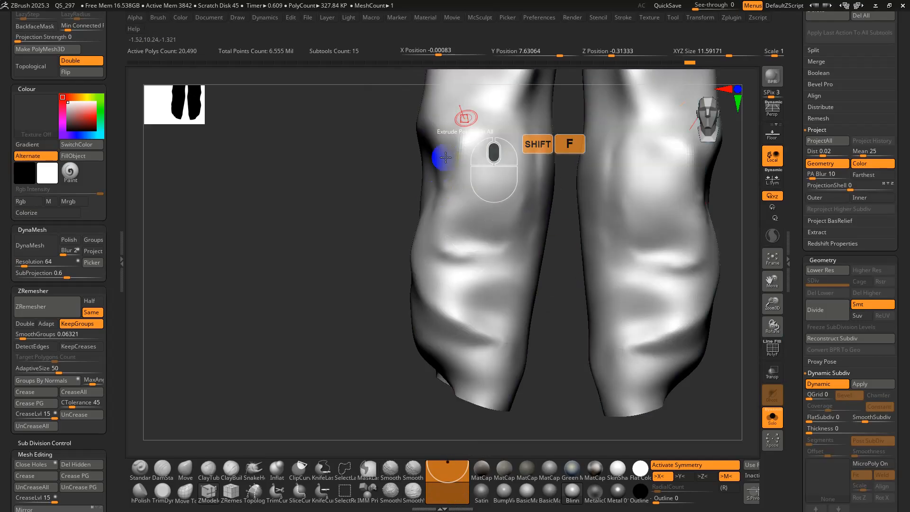
pyautogui.moveTo(472, 224); pyautogui.dragTo(491, 182, button='middle')
pyautogui.hotkey('shift', 'f')
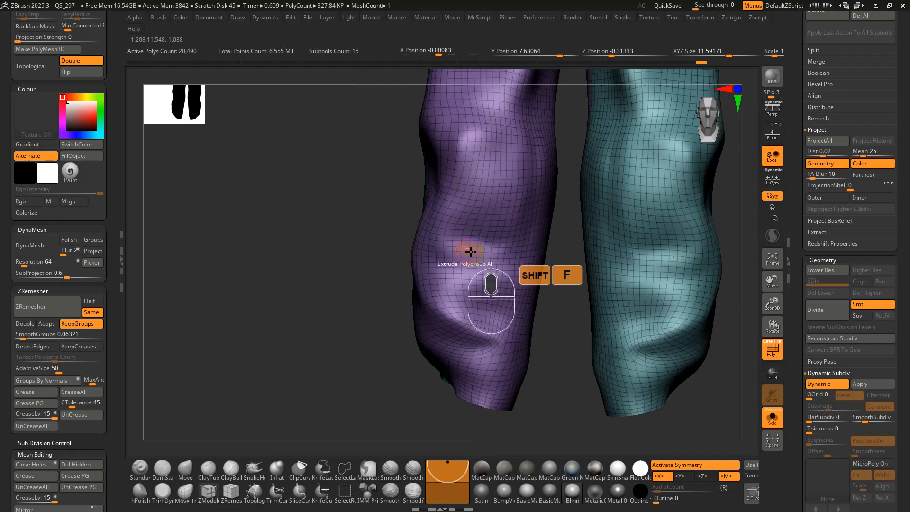
pyautogui.keyDown('alt'); pyautogui.moveTo(462, 243); pyautogui.dragTo(506, 296, button='middle'); pyautogui.keyUp('alt')
pyautogui.hotkey('shift', 'f')
# - Resize the brush and smooth the lower trouser leg near the hem
pyautogui.moveTo(506, 296); pyautogui.dragTo(351, 370, button='right')
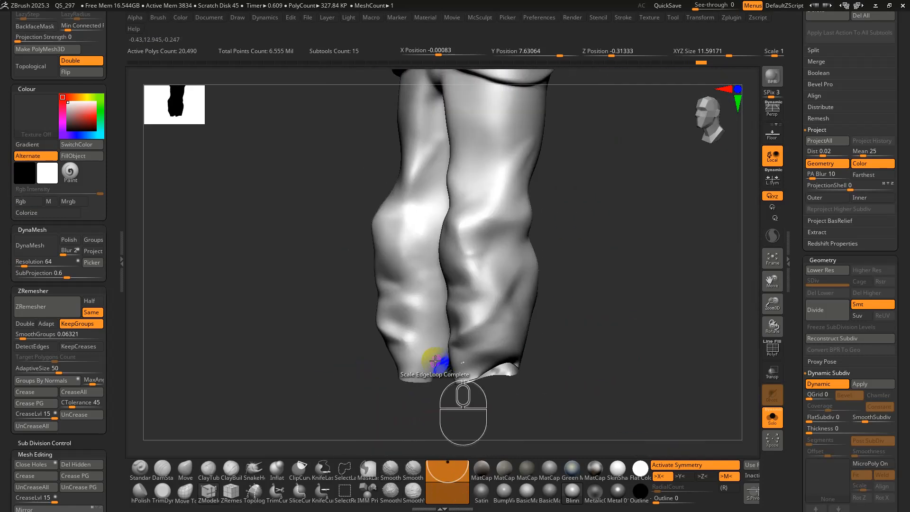
pyautogui.press('s')
pyautogui.click(432, 356)
pyautogui.moveTo(445, 370)
pyautogui.keyDown('shift'); pyautogui.mouseDown()
pyautogui.moveTo(439, 375)
pyautogui.moveTo(464, 385)
pyautogui.moveTo(456, 379)
pyautogui.mouseUp(); pyautogui.keyUp('shift')
pyautogui.moveTo(482, 399)
pyautogui.mouseDown(button='right')
pyautogui.moveTo(518, 422)
pyautogui.moveTo(569, 412)
pyautogui.mouseUp(button='right')
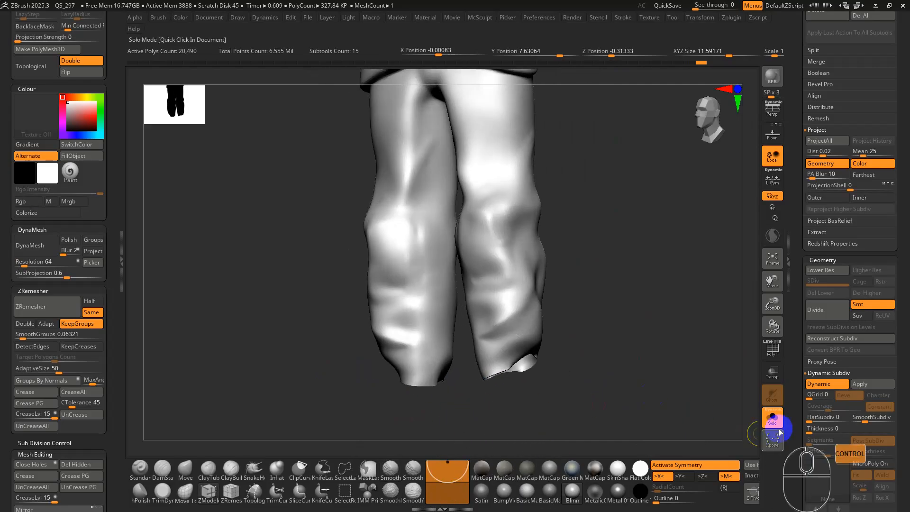
# - Leave Solo mode, show the hands and boots, and hide the detailed outfit Dyna1_1
pyautogui.click(773, 424)
pyautogui.moveTo(561, 346); pyautogui.dragTo(586, 361, button='right')
pyautogui.keyDown('alt'); pyautogui.moveTo(604, 260); pyautogui.dragTo(587, 280, button='right'); pyautogui.keyUp('alt')
pyautogui.scroll(10, 798, 252)
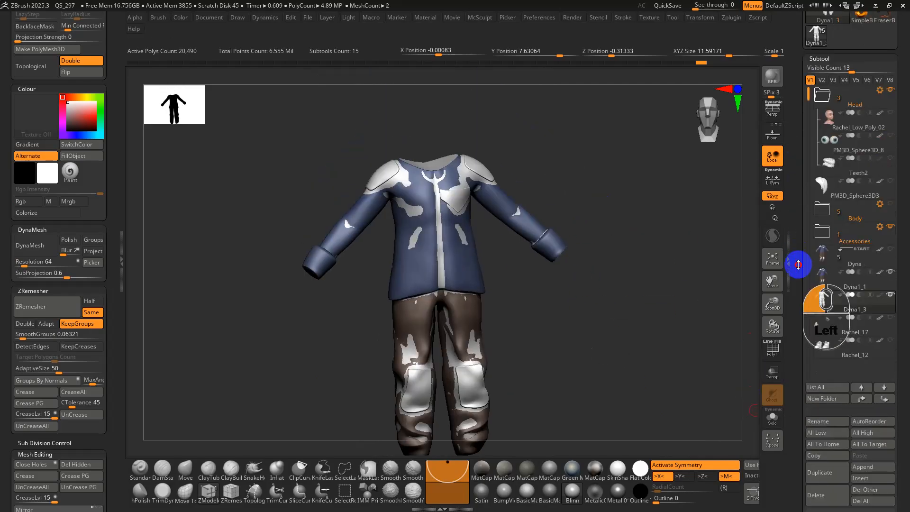
pyautogui.click(867, 332)
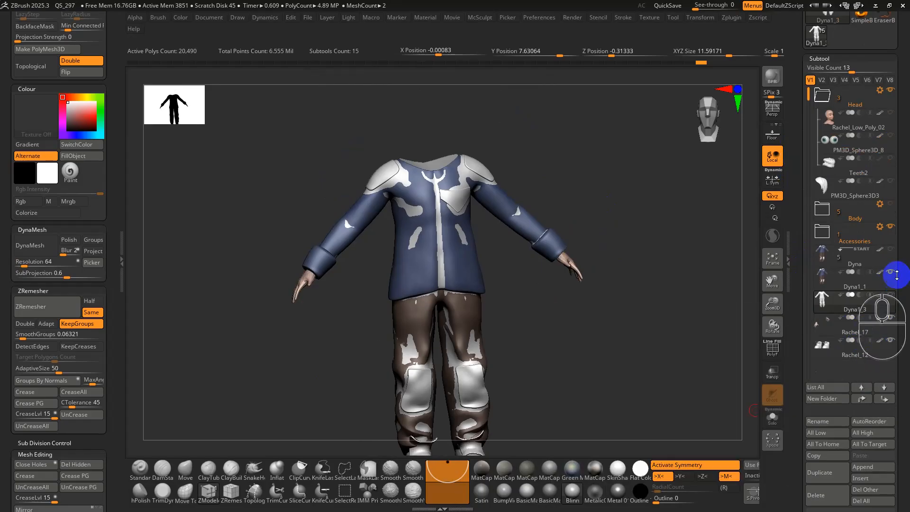
pyautogui.click(889, 295)
pyautogui.hotkey('shift', 'f')
pyautogui.hotkey('shift', 'f')
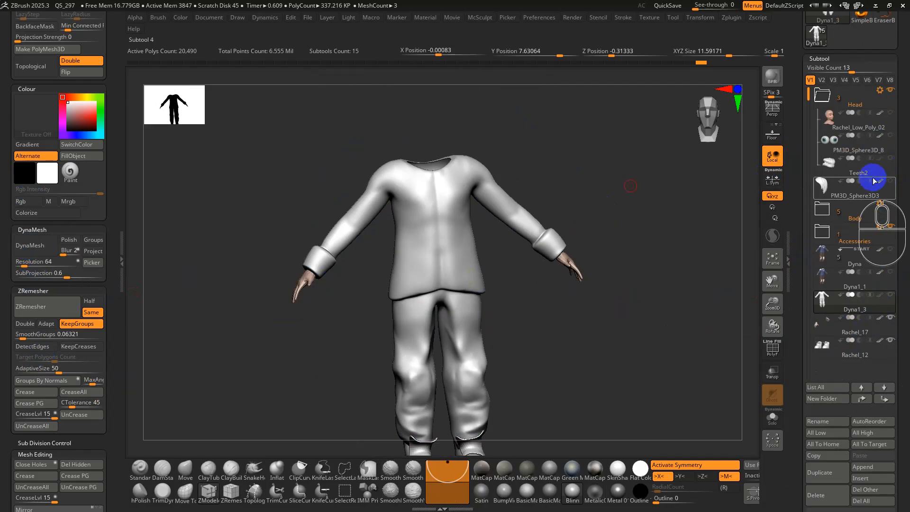
# - Show the head, eyes, teeth and hair subtools together with the low-poly outfit, and make Dyna1_3 the active subtool
pyautogui.moveTo(894, 183)
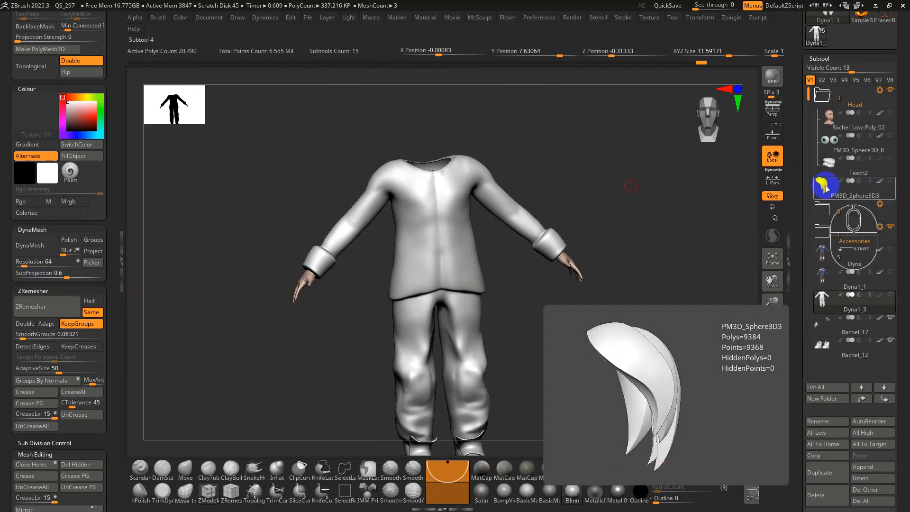
pyautogui.click(876, 129)
pyautogui.click(890, 114)
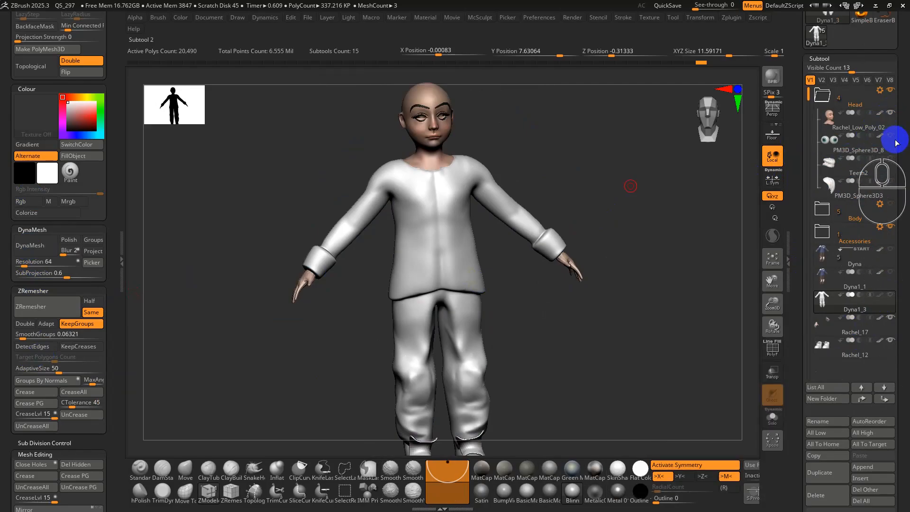
pyautogui.click(889, 173)
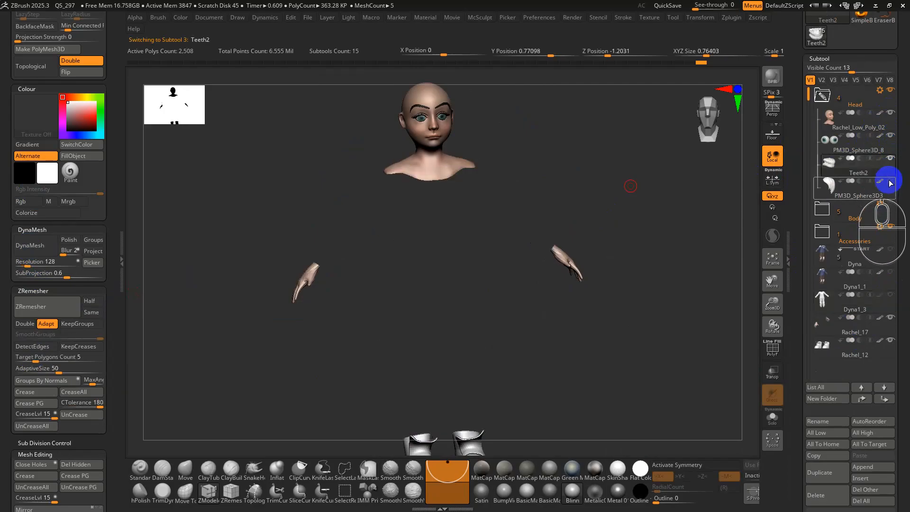
pyautogui.click(890, 183)
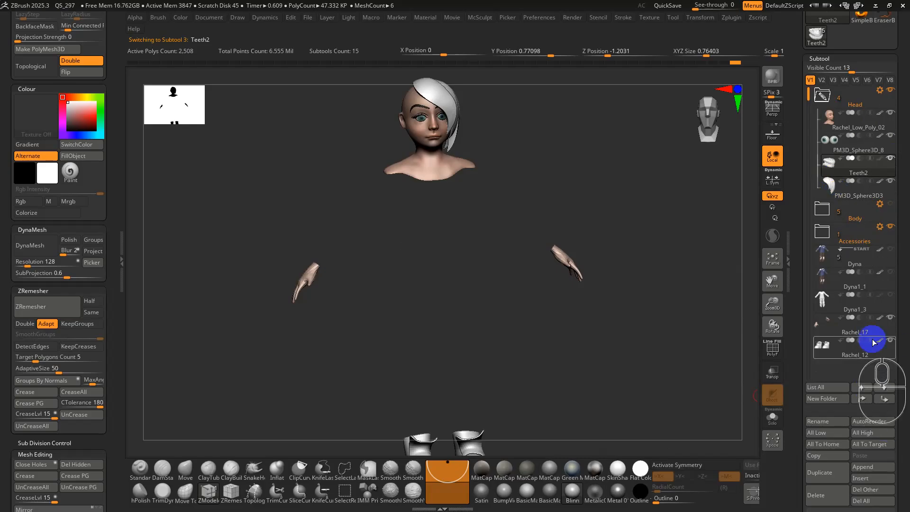
pyautogui.click(891, 295)
pyautogui.click(826, 299)
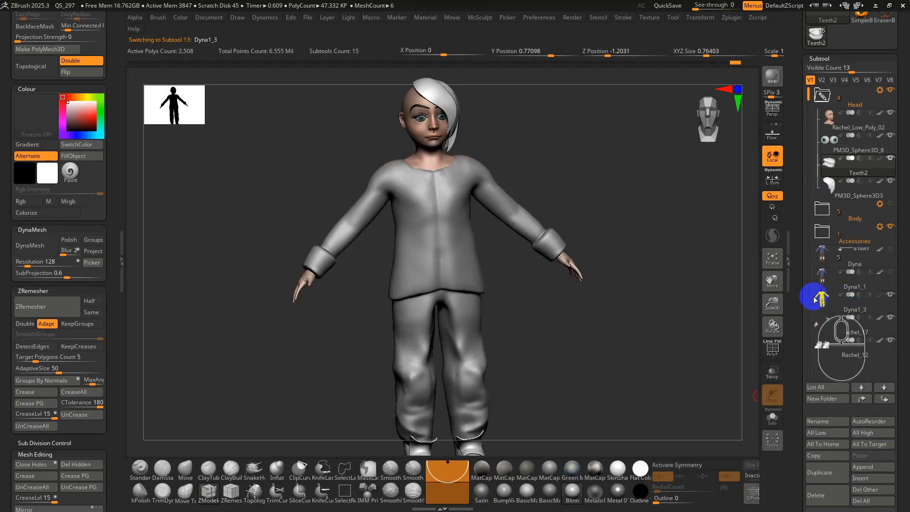
pyautogui.hotkey('shift', 'f')
pyautogui.hotkey('shift', 'f')
# - Turn off Dynamic Subdiv on the Dyna1_3 outfit and view the full character from an angle
pyautogui.moveTo(797, 372); pyautogui.dragTo(797, 267)
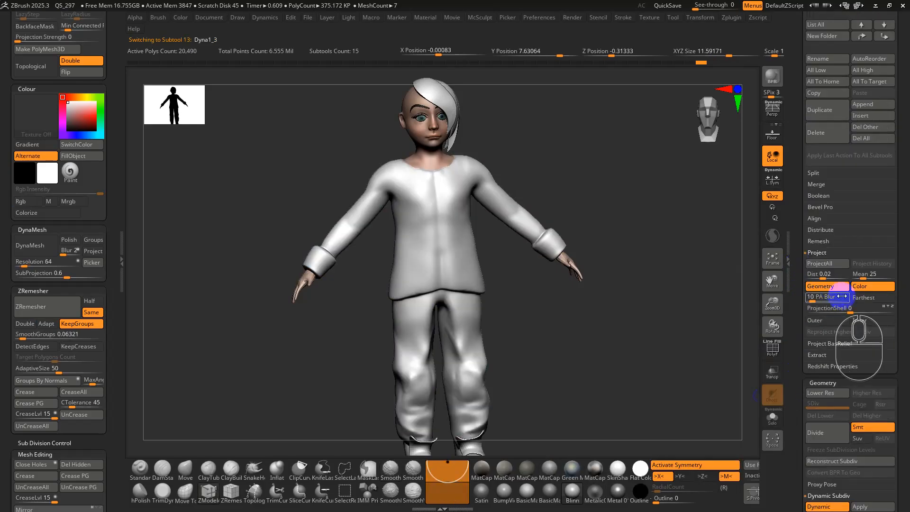
pyautogui.click(818, 508)
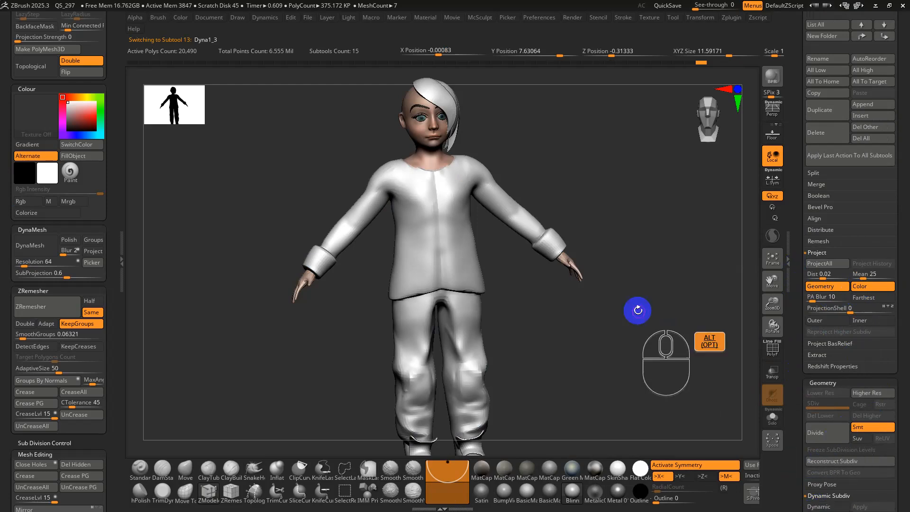
pyautogui.keyDown('alt'); pyautogui.moveTo(636, 308); pyautogui.dragTo(648, 255); pyautogui.keyUp('alt')
pyautogui.keyDown('alt'); pyautogui.moveTo(550, 227); pyautogui.dragTo(543, 300); pyautogui.keyUp('alt')
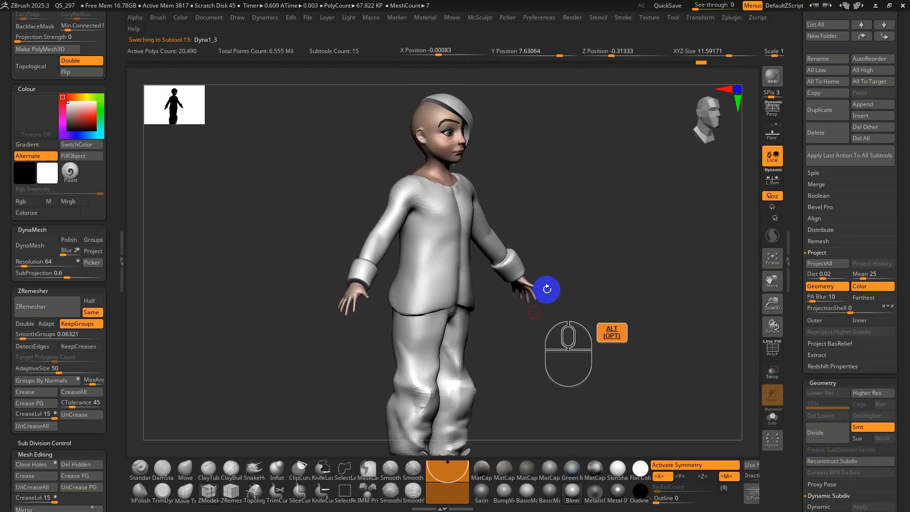
# - Select the low-poly head and check its wireframe and subdivision settings, then view the full character from the front
pyautogui.keyDown('alt'); pyautogui.click(450, 144); pyautogui.keyUp('alt')
pyautogui.hotkey('shift', 'f')
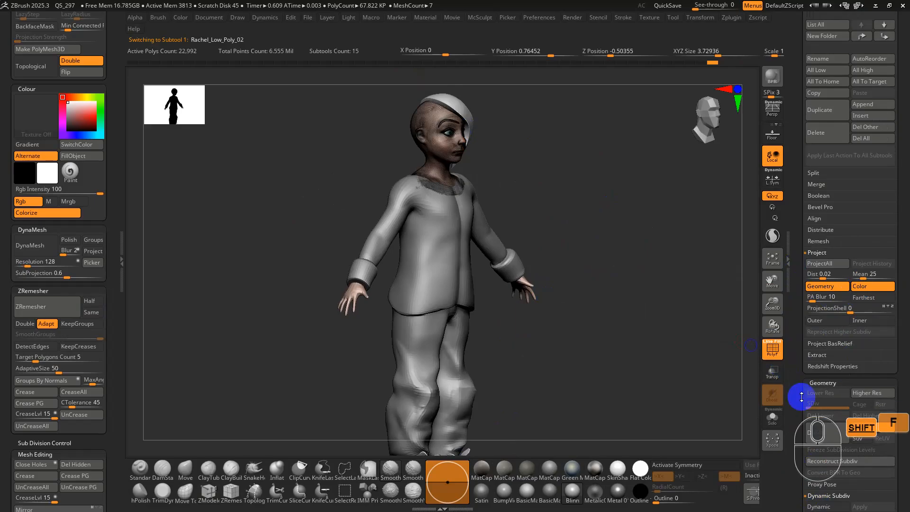
pyautogui.hotkey('shift', 'f')
pyautogui.moveTo(794, 405); pyautogui.dragTo(831, 344)
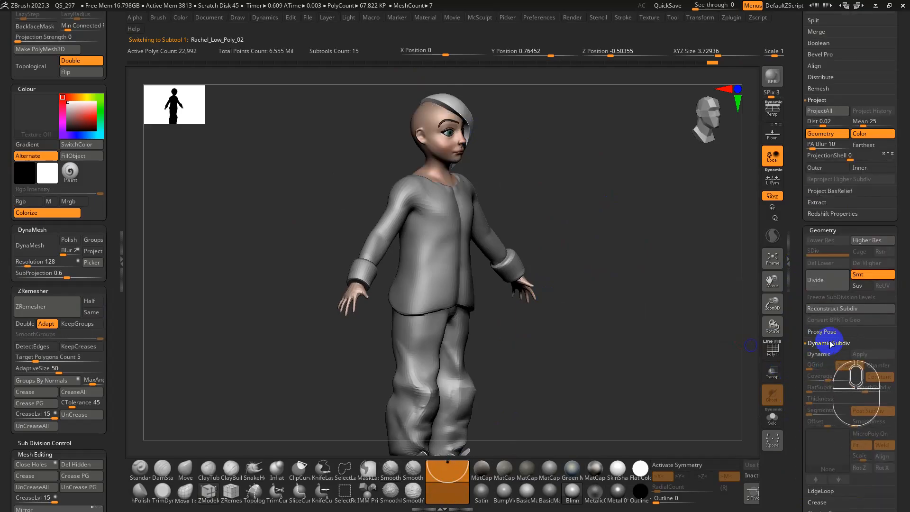
pyautogui.moveTo(794, 242); pyautogui.dragTo(795, 400)
pyautogui.hotkey('shift', 'f')
pyautogui.hotkey('shift', 'f')
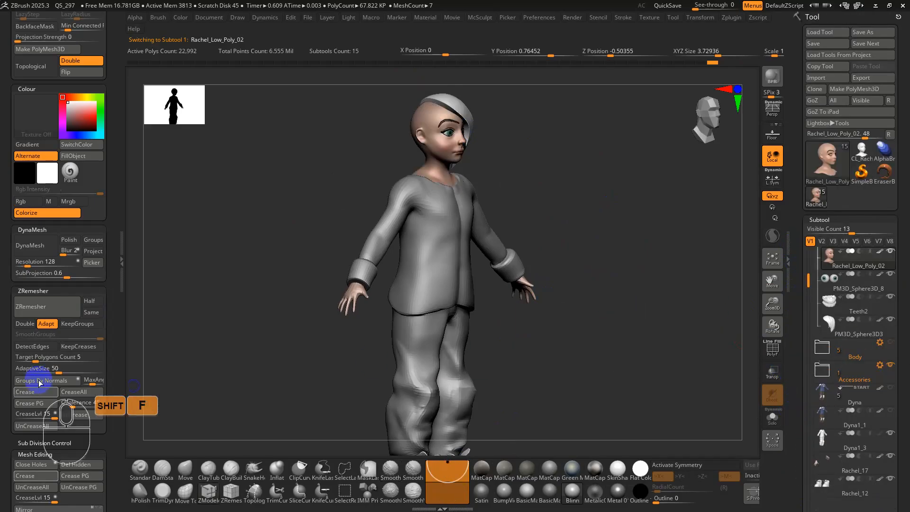
pyautogui.keyDown('shift'); pyautogui.moveTo(230, 234); pyautogui.dragTo(660, 197); pyautogui.keyUp('shift')
pyautogui.hotkey('shift', 'f')
pyautogui.hotkey('shift', 'f')
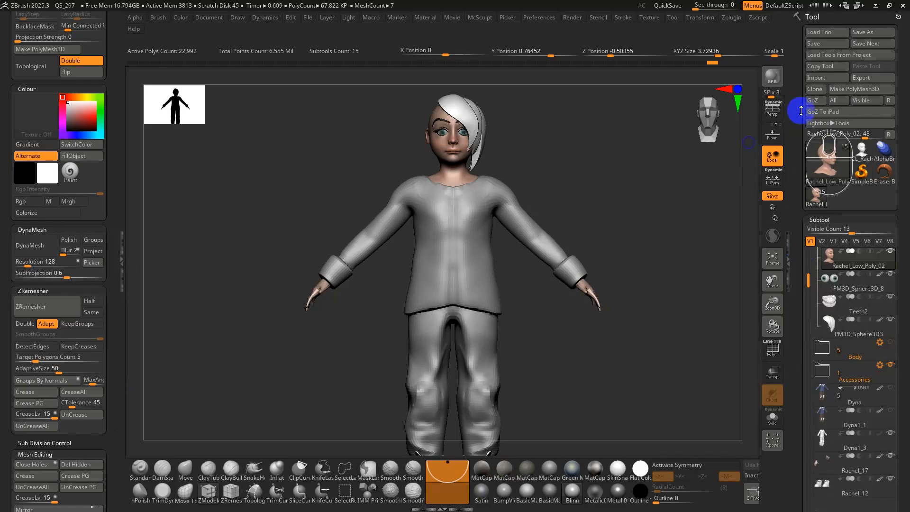
# - Examine the head mesh where it meets the neckline, then activate the Dyna1_3 outfit with its polygroup wireframe shown
pyautogui.keyDown('alt'); pyautogui.moveTo(610, 195); pyautogui.dragTo(447, 277, button='right'); pyautogui.keyUp('alt')
pyautogui.hotkey('shift', 'f')
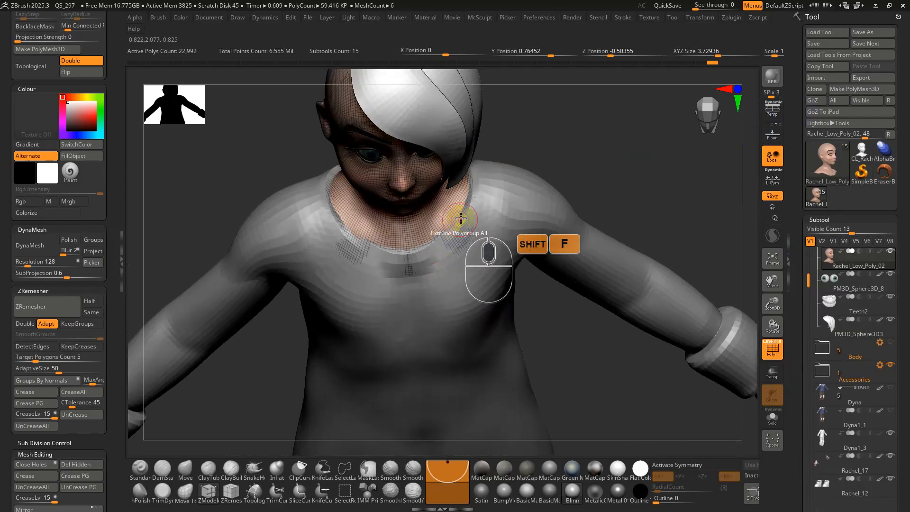
pyautogui.keyDown('alt'); pyautogui.moveTo(448, 212); pyautogui.dragTo(478, 252, button='right'); pyautogui.keyUp('alt')
pyautogui.keyDown('alt'); pyautogui.click(494, 208); pyautogui.keyUp('alt')
pyautogui.hotkey('shift', 'f')
pyautogui.hotkey('shift', 'f')
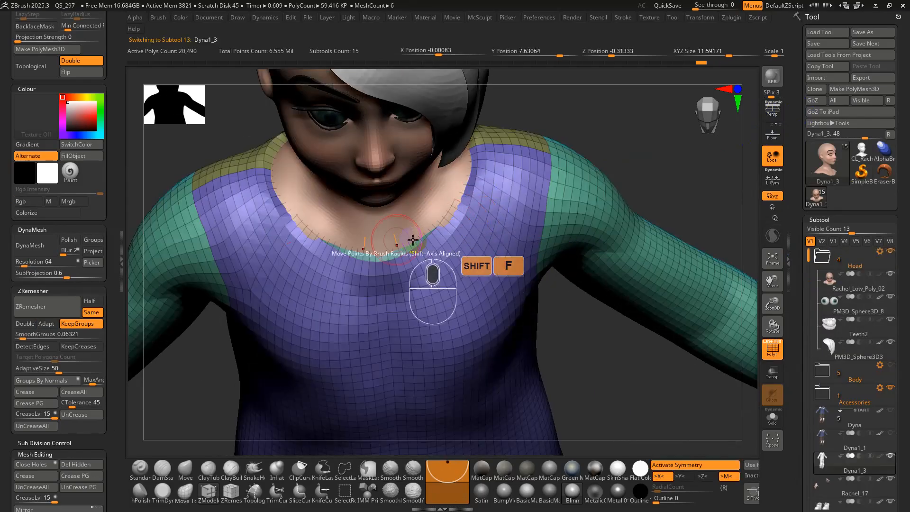
# - Reshape the front neckline of the Dyna1_3 outfit with the Move brush so it fits the neck and upper chest
pyautogui.moveTo(346, 251); pyautogui.dragTo(281, 296, button='right')
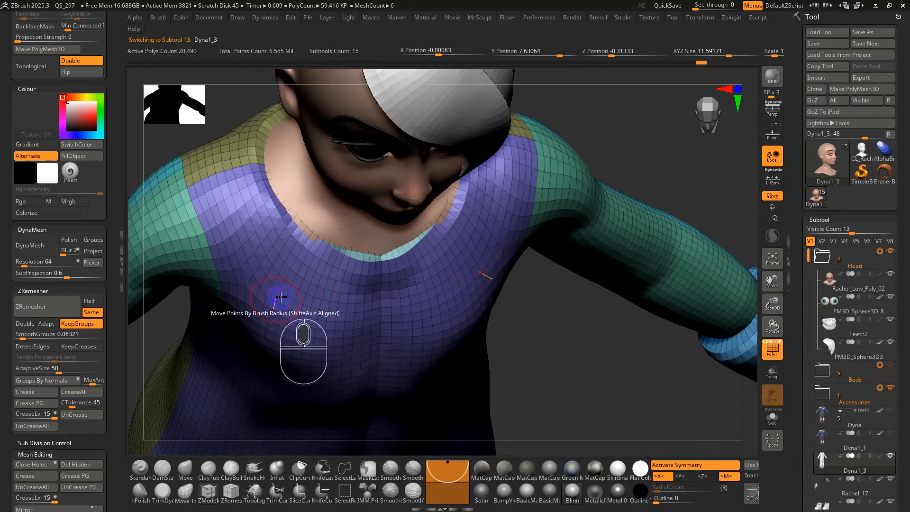
pyautogui.moveTo(700, 62)
pyautogui.mouseDown()
pyautogui.moveTo(659, 63)
pyautogui.moveTo(701, 62)
pyautogui.mouseUp()
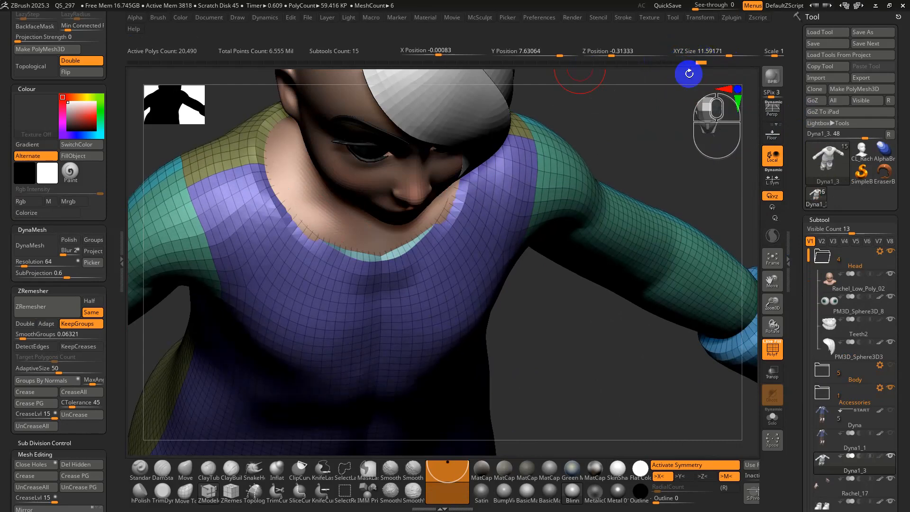
pyautogui.moveTo(374, 268); pyautogui.dragTo(448, 204, button='right')
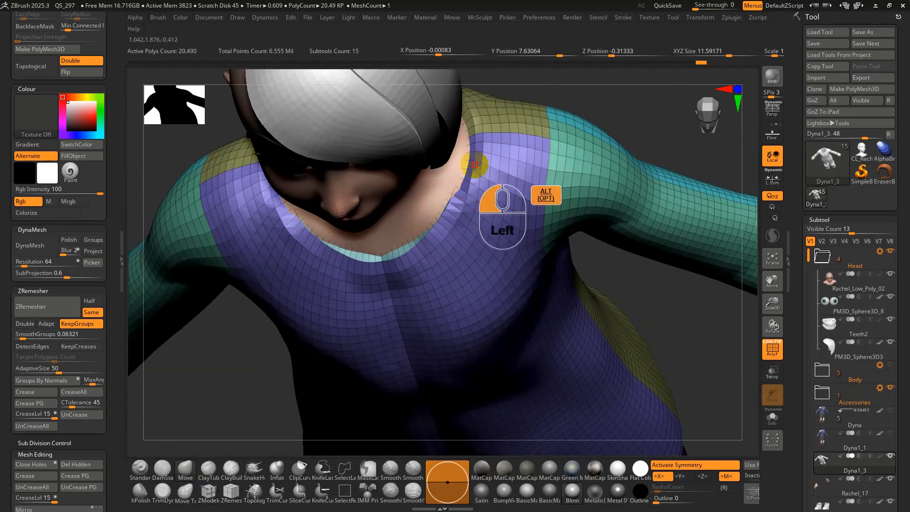
pyautogui.hotkey('ctrl', 'z')
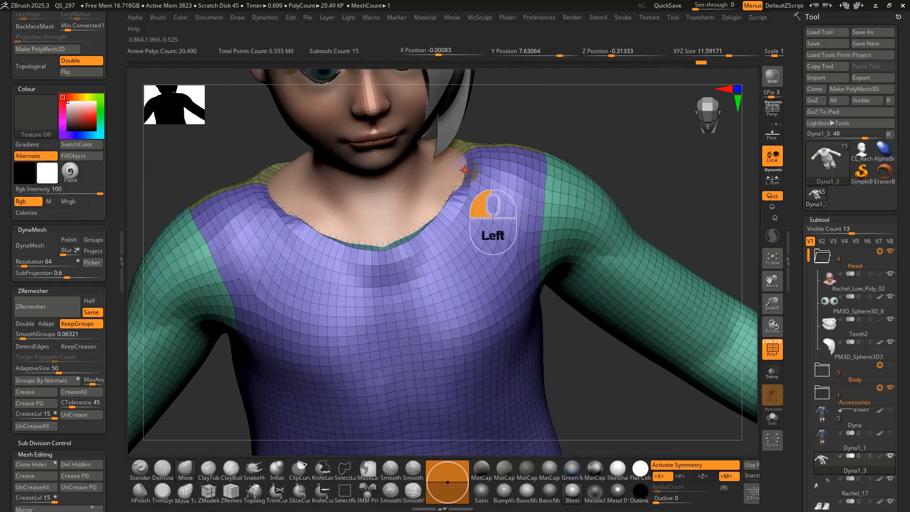
pyautogui.moveTo(478, 150)
pyautogui.mouseDown(button='right')
pyautogui.moveTo(460, 129)
pyautogui.moveTo(452, 159)
pyautogui.moveTo(465, 116)
pyautogui.moveTo(503, 133)
pyautogui.mouseUp(button='right')
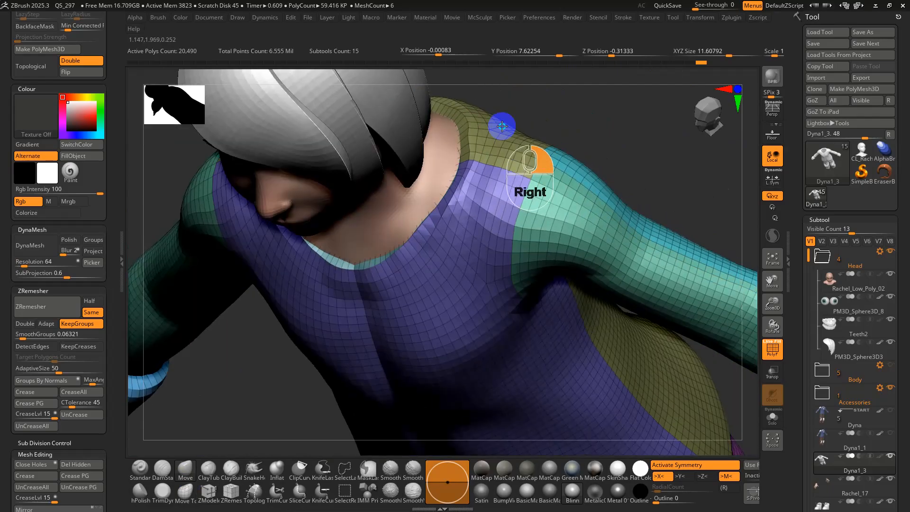
# - Adjust the brush size and refine the outfit's neckline along the shoulders and around the back of the neck
pyautogui.press('s')
pyautogui.click(493, 127)
pyautogui.hotkey('ctrl', 'z')
pyautogui.hotkey('ctrl', 'z')
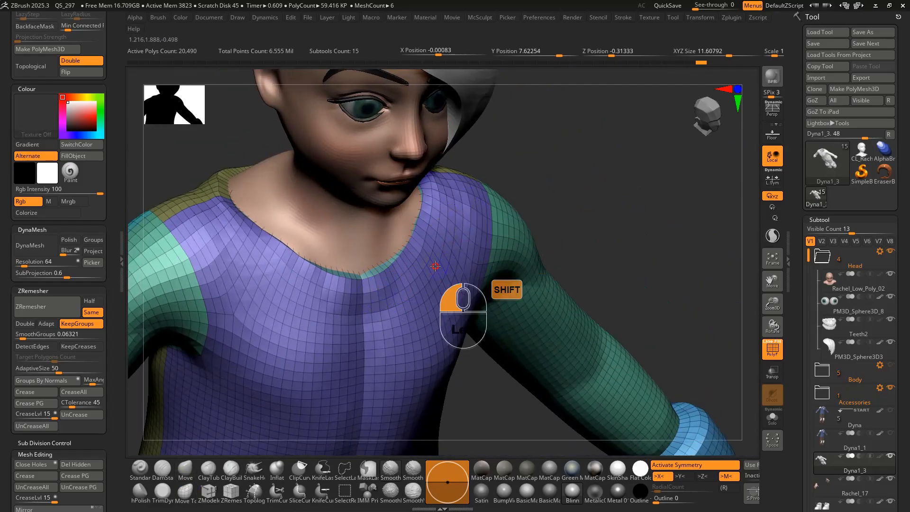
pyautogui.moveTo(435, 266); pyautogui.dragTo(448, 186, button='right')
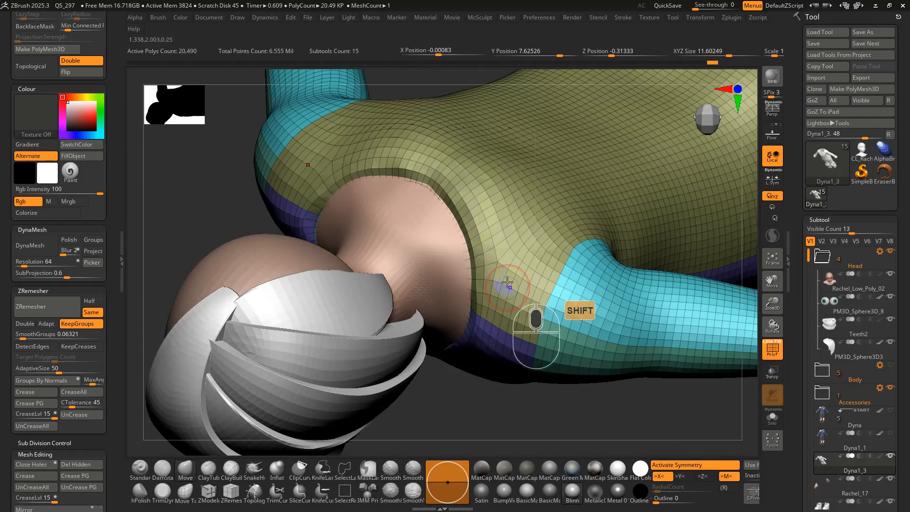
pyautogui.moveTo(507, 282); pyautogui.dragTo(535, 145, button='right')
# - Check the reshaped outfit with and without its polygroup wireframe, viewing the full character at an angle and from the front
pyautogui.hotkey('shift', 'f')
pyautogui.keyDown('shift'); pyautogui.moveTo(579, 321); pyautogui.dragTo(504, 203, button='right'); pyautogui.keyUp('shift')
pyautogui.hotkey('shift', 'f')
pyautogui.hotkey('shift', 'f')
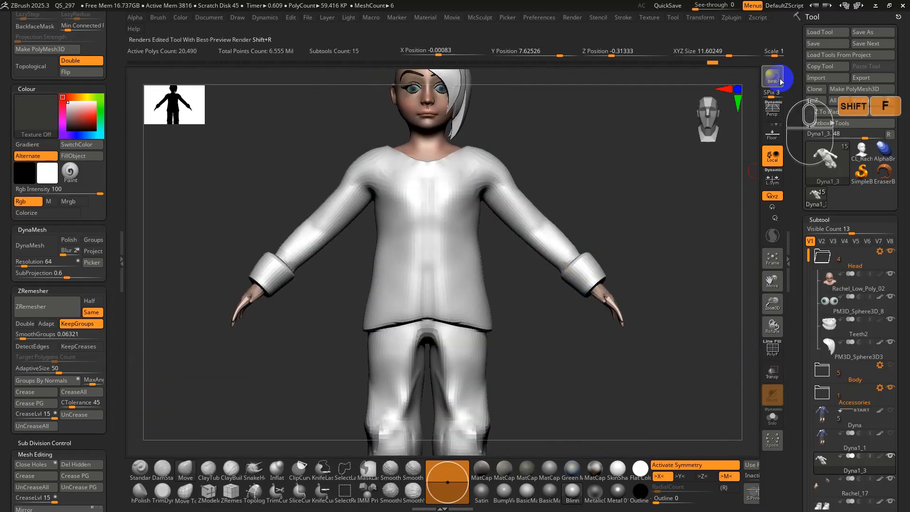
pyautogui.hotkey('shift', 'f')
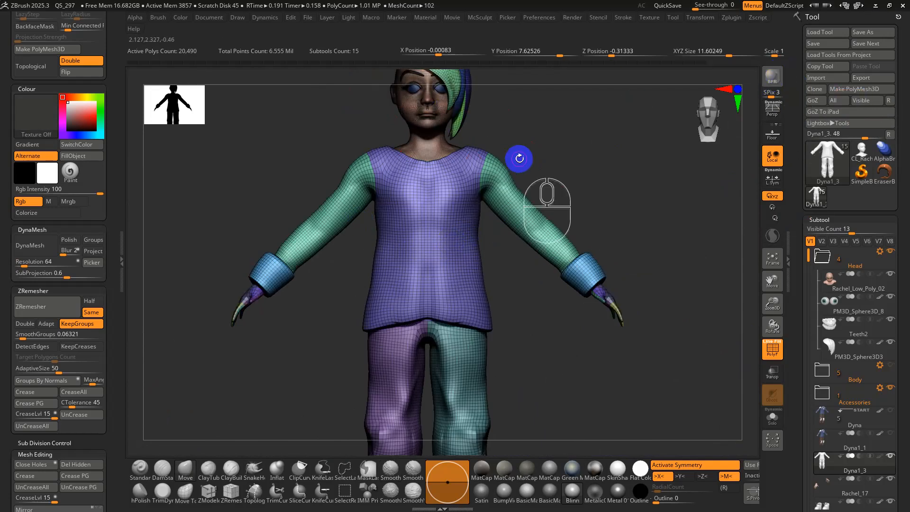
pyautogui.keyDown('alt'); pyautogui.moveTo(506, 141); pyautogui.dragTo(531, 178, button='right'); pyautogui.keyUp('alt')
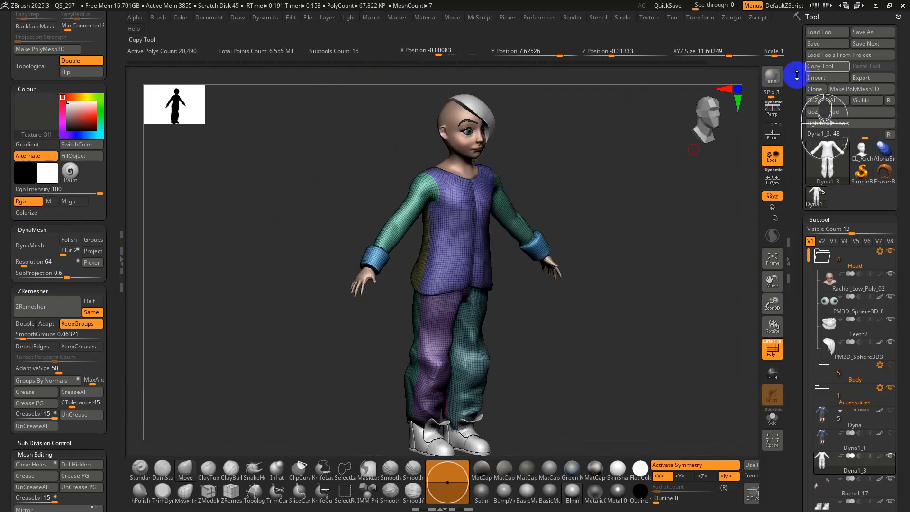
pyautogui.click(773, 84)
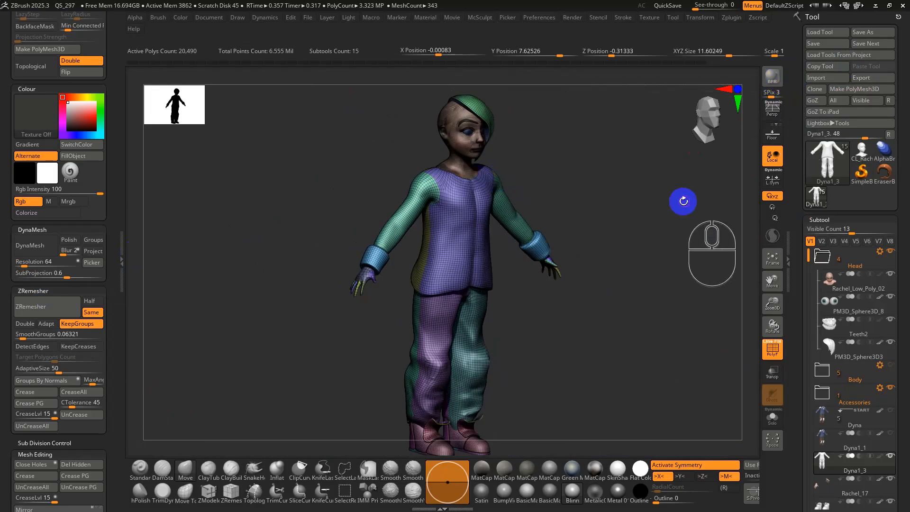
pyautogui.keyDown('shift'); pyautogui.moveTo(683, 199); pyautogui.dragTo(715, 173, button='right'); pyautogui.keyUp('shift')
# - Send all visible subtools through GoZ and switch to Autodesk Maya
pyautogui.click(867, 101)
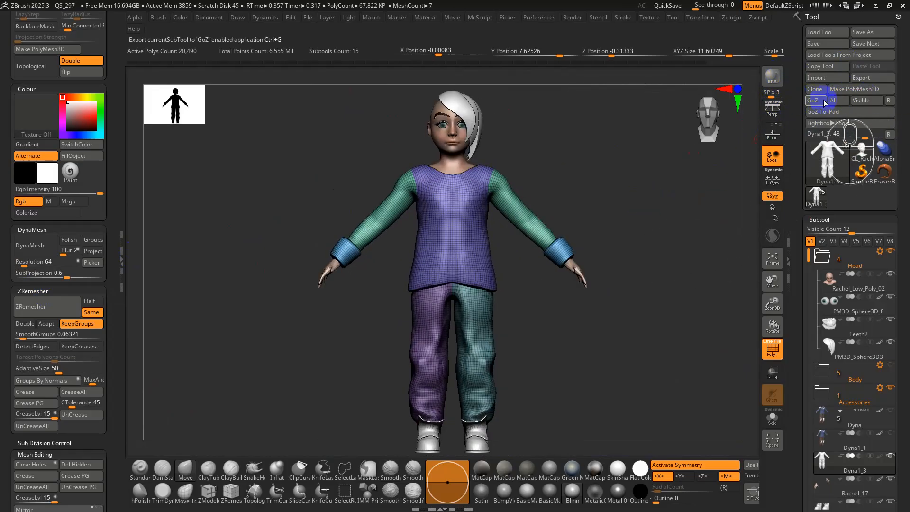
pyautogui.hotkey('ctrl', 'F2')
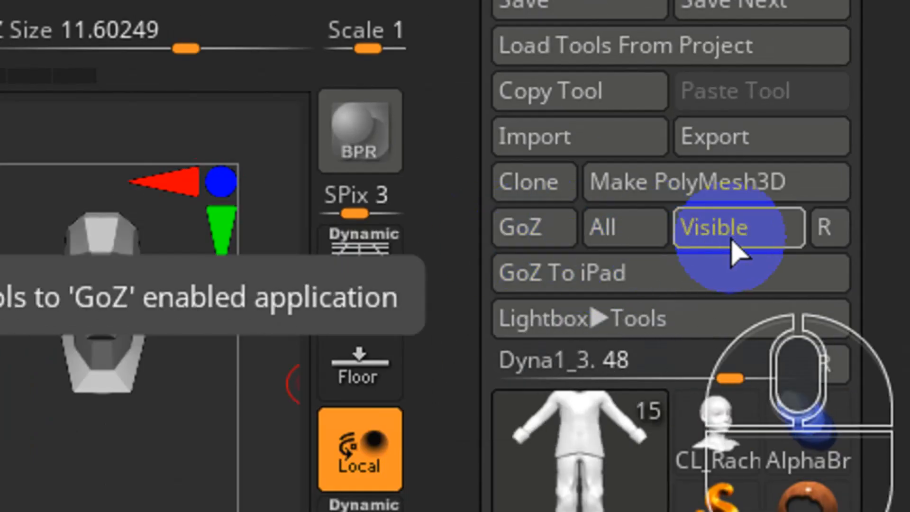
pyautogui.hotkey('ctrl', 'F2')
pyautogui.click(769, 239)
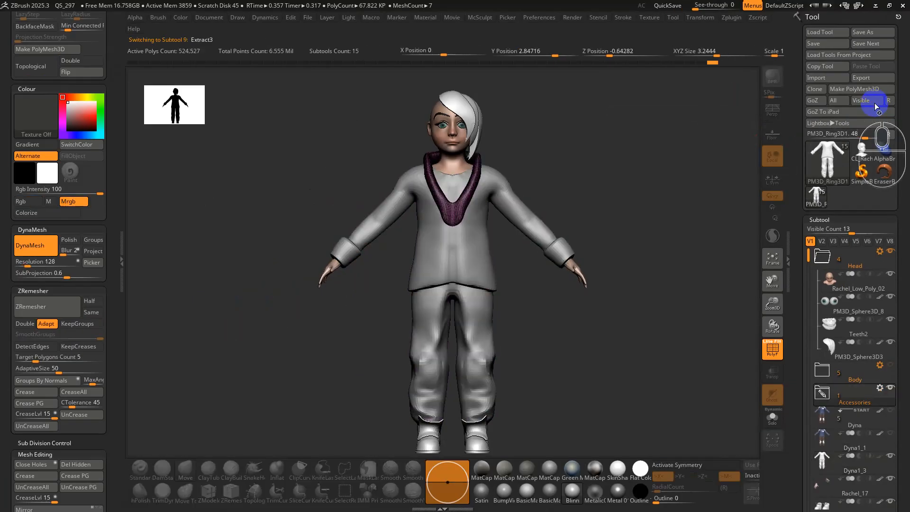
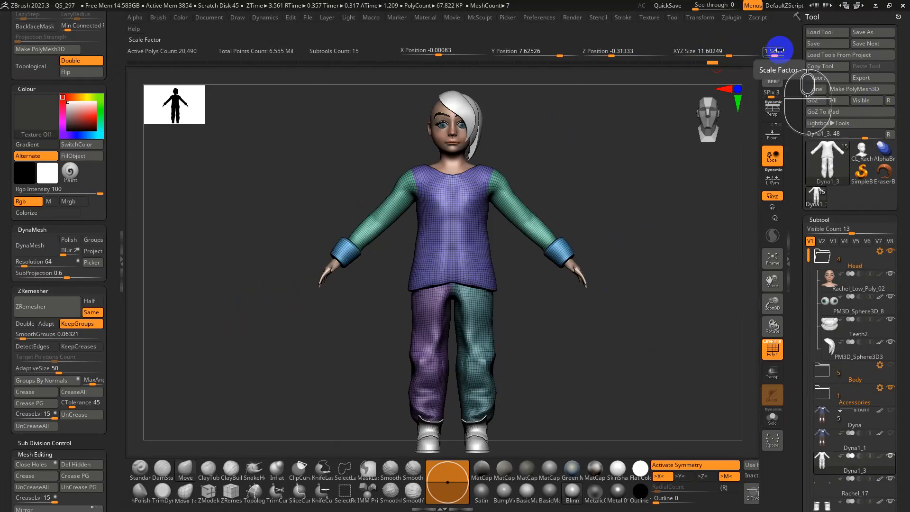
pyautogui.hotkey('alt', 'Tab')
pyautogui.click(626, 498)
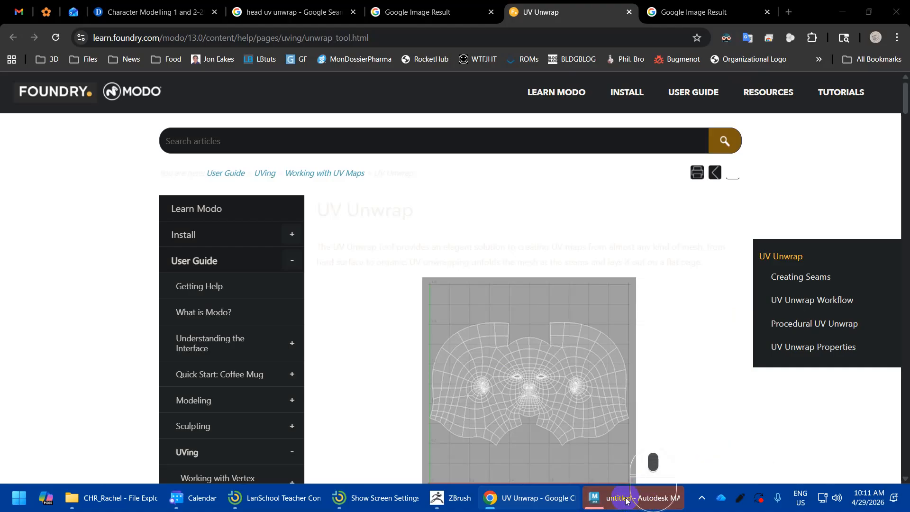
pyautogui.click(630, 498)
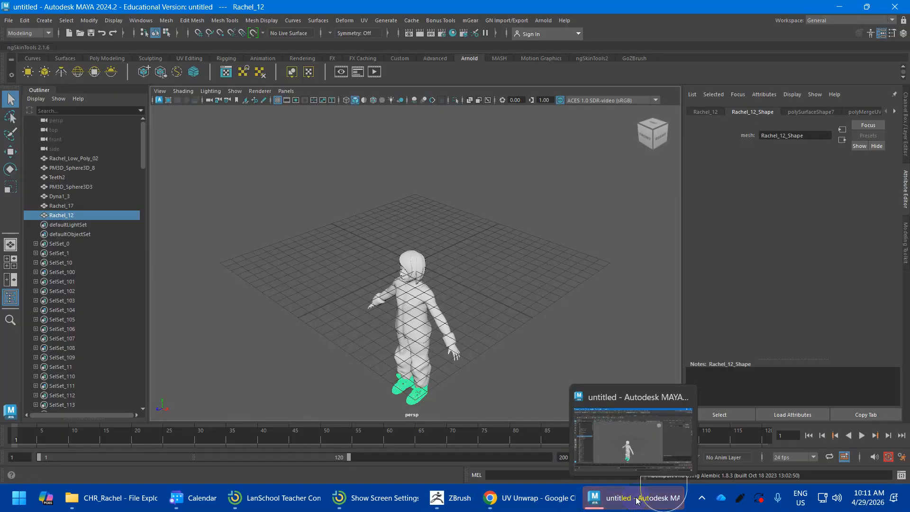
# - Inspect the transferred character in the perspective view from the front and at an angle, with the Move tool active
pyautogui.scroll(-3, 457, 335)
pyautogui.keyDown('alt'); pyautogui.moveTo(450, 329); pyautogui.dragTo(473, 277, button='middle'); pyautogui.keyUp('alt')
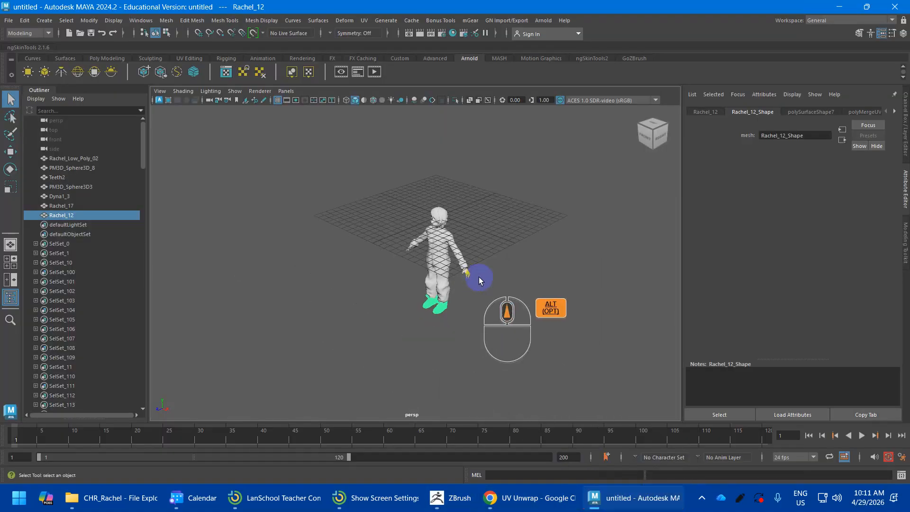
pyautogui.scroll(3, 478, 277)
pyautogui.keyDown('alt'); pyautogui.moveTo(485, 275); pyautogui.dragTo(527, 274); pyautogui.keyUp('alt')
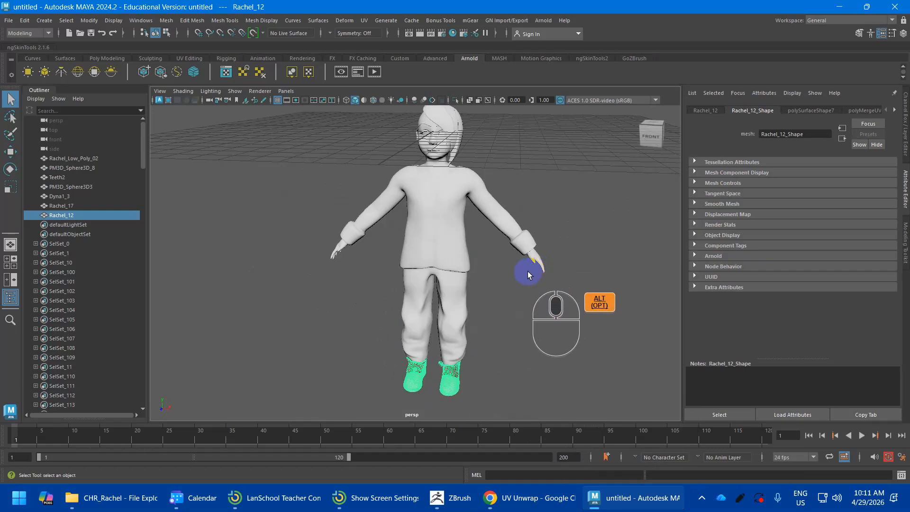
pyautogui.keyDown('alt'); pyautogui.moveTo(527, 271); pyautogui.dragTo(473, 193, button='middle'); pyautogui.keyUp('alt')
pyautogui.scroll(3, 532, 305)
pyautogui.scroll(-5, 473, 193)
pyautogui.keyDown('alt'); pyautogui.moveTo(503, 252); pyautogui.dragTo(523, 264); pyautogui.keyUp('alt')
pyautogui.press('w')
pyautogui.scroll(-2, 393, 222)
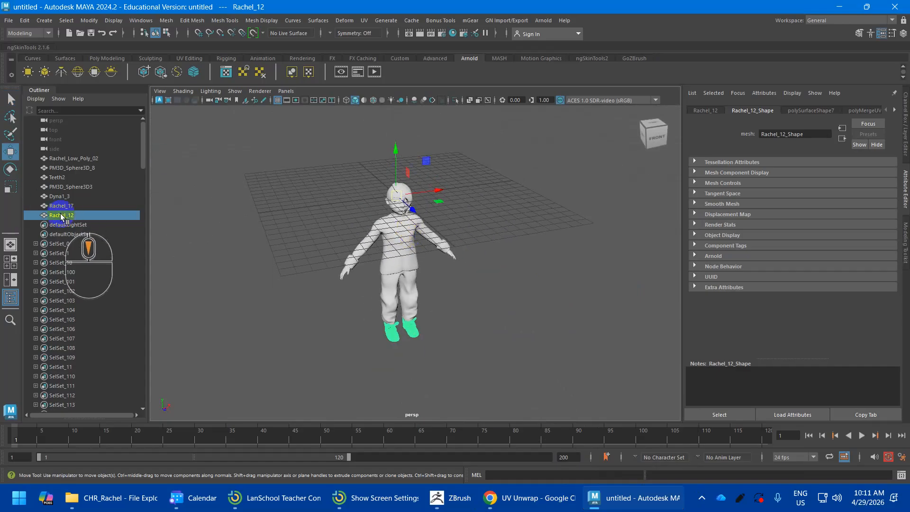
pyautogui.scroll(3, 444, 231)
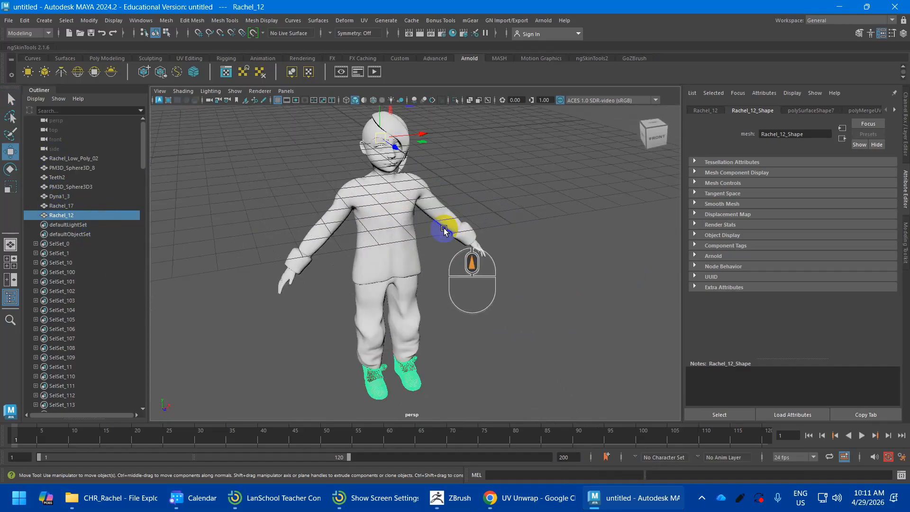
pyautogui.moveTo(440, 227)
pyautogui.keyDown('alt'); pyautogui.mouseDown()
pyautogui.moveTo(382, 214)
pyautogui.moveTo(402, 156)
pyautogui.moveTo(427, 229)
pyautogui.moveTo(455, 234)
pyautogui.mouseUp(); pyautogui.keyUp('alt')
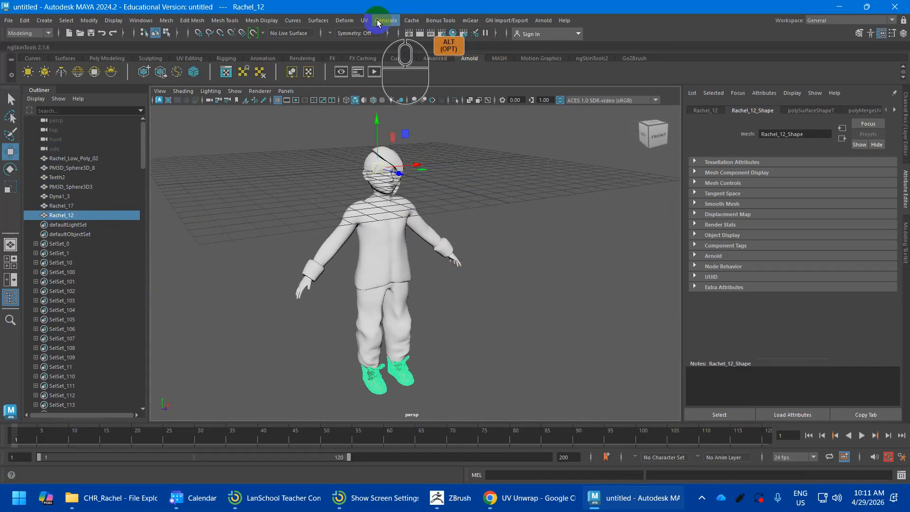
# - Open the UV Editor, then shrink its window and place it beside the character in the perspective view
pyautogui.click(364, 21)
pyautogui.click(377, 38)
pyautogui.moveTo(793, 40); pyautogui.dragTo(335, 3)
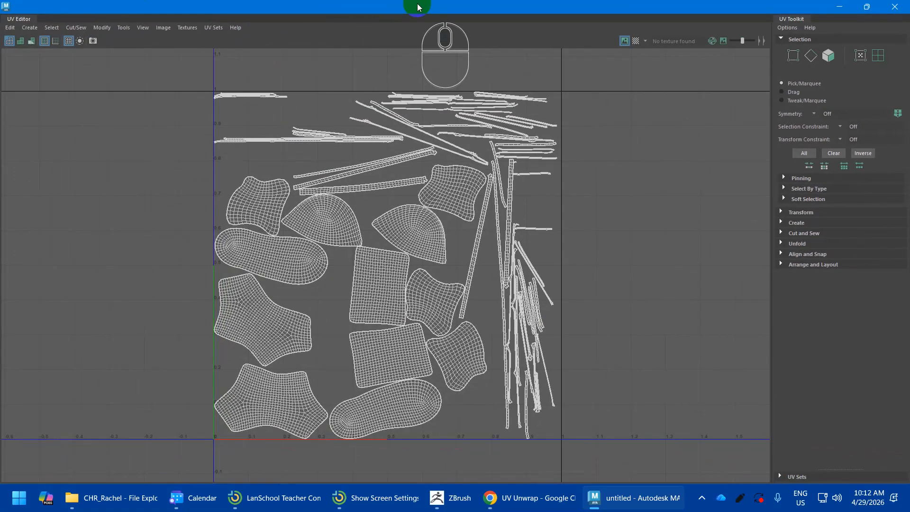
pyautogui.moveTo(494, 13); pyautogui.dragTo(423, 74)
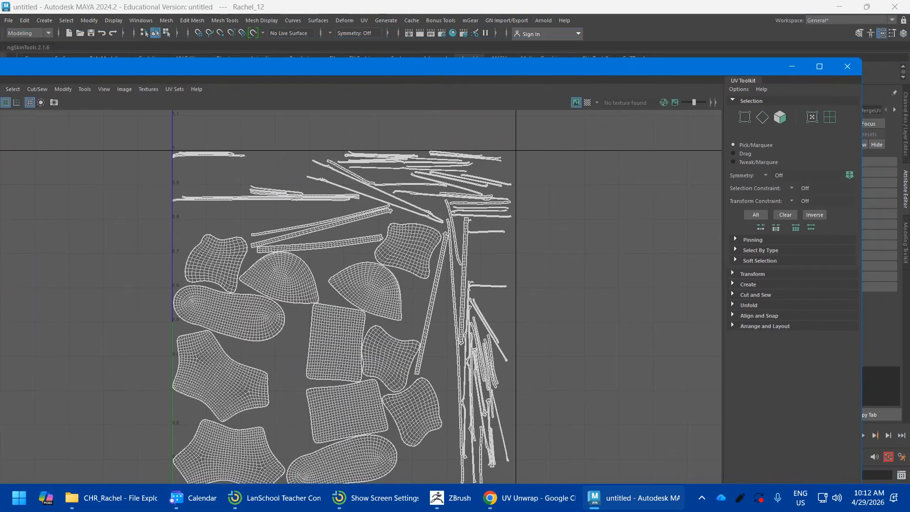
pyautogui.moveTo(863, 136); pyautogui.dragTo(493, 138)
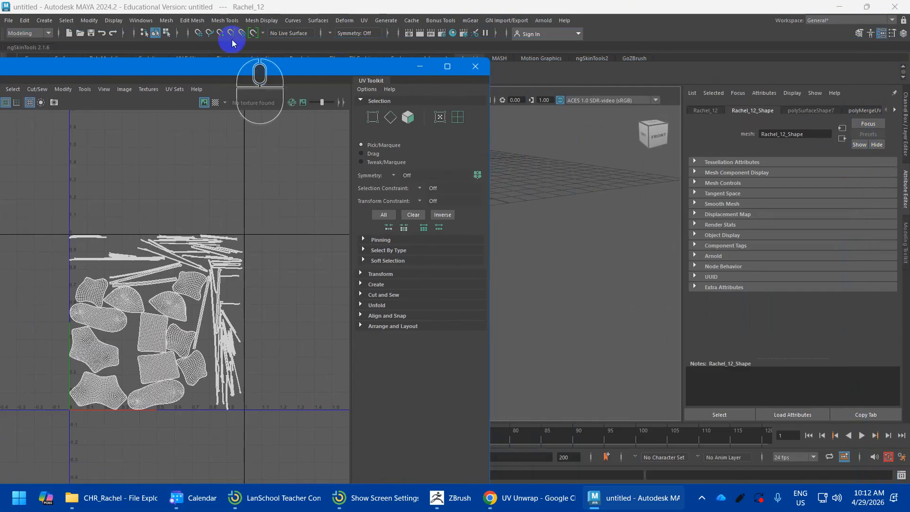
pyautogui.moveTo(258, 77); pyautogui.dragTo(688, 40)
# - Select all the character's meshes and select all of their UV shells in the UV Editor
pyautogui.keyDown('alt'); pyautogui.moveTo(345, 183); pyautogui.dragTo(251, 189, button='middle'); pyautogui.keyUp('alt')
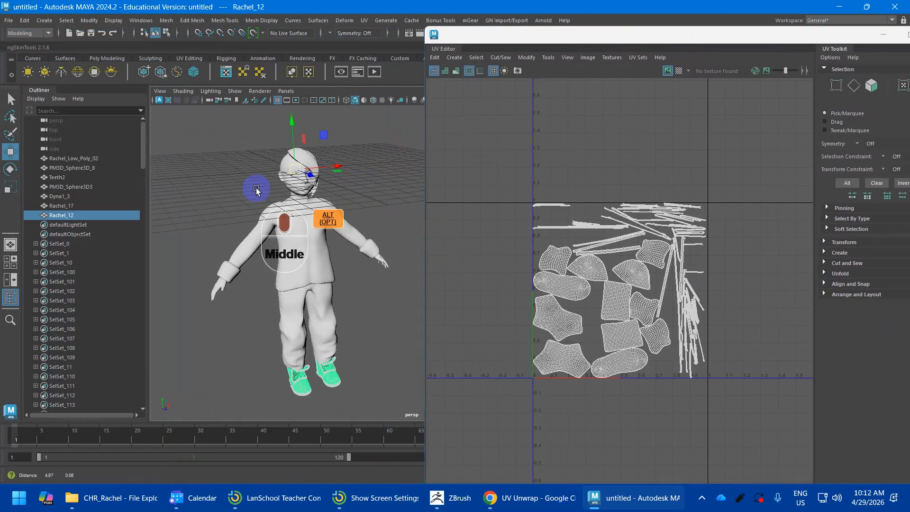
pyautogui.moveTo(229, 136); pyautogui.dragTo(425, 389)
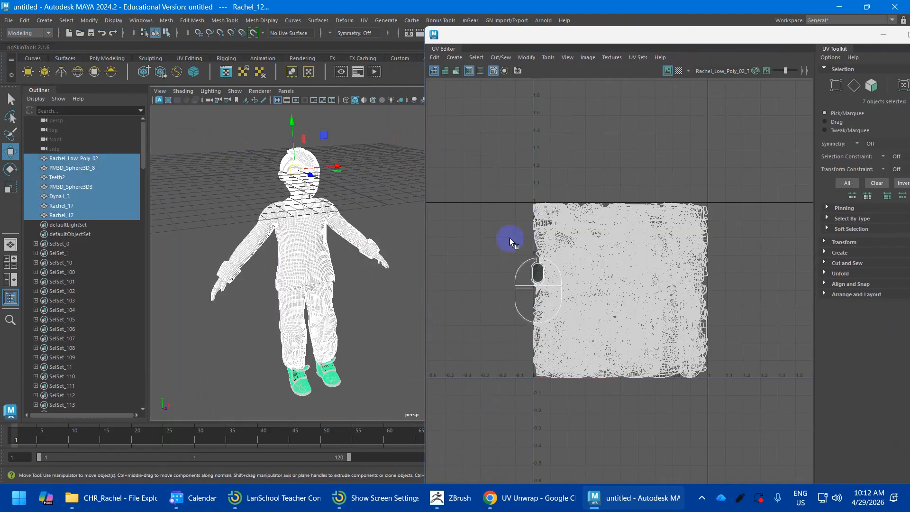
pyautogui.moveTo(562, 257); pyautogui.dragTo(553, 270, button='right')
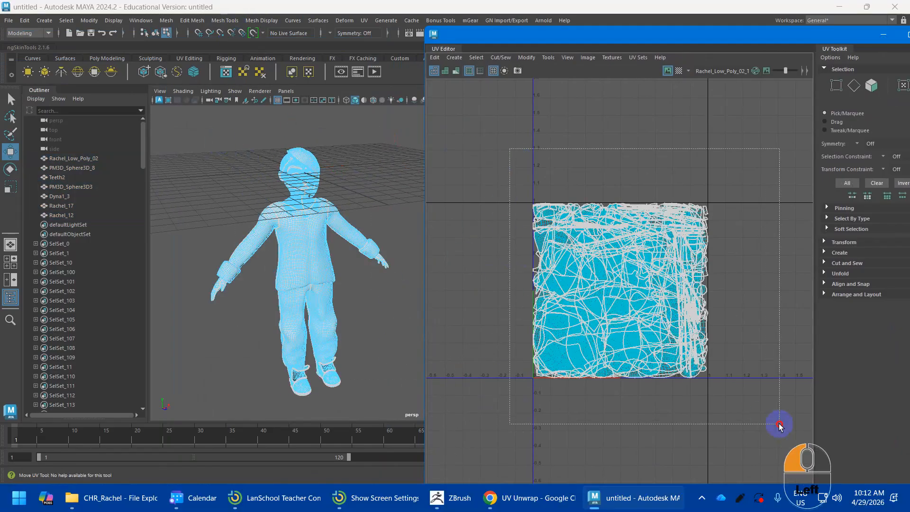
pyautogui.click(638, 262)
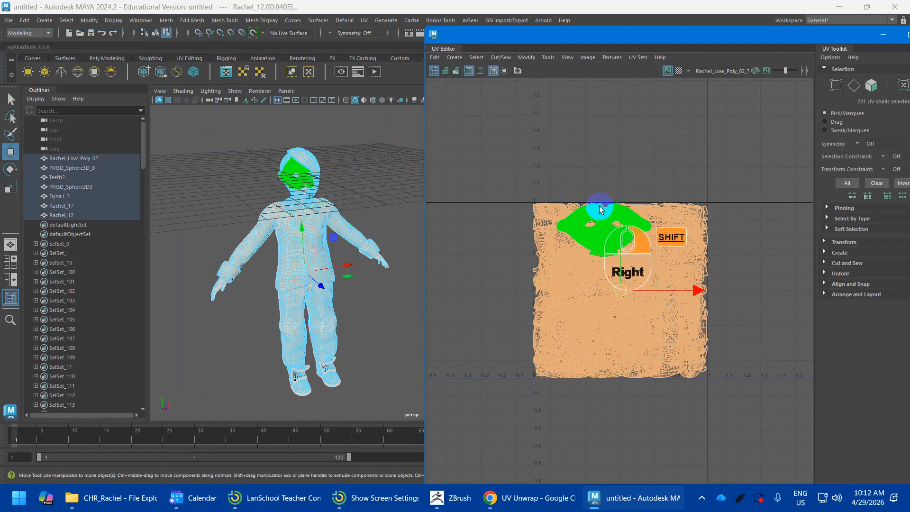
# - Try to lay out all selected UV shells together, choosing to fix the non-manifold geometry, and repeat the layout with the same fix
pyautogui.keyDown('shift'); pyautogui.moveTo(600, 209); pyautogui.dragTo(496, 234, button='right'); pyautogui.keyUp('shift')
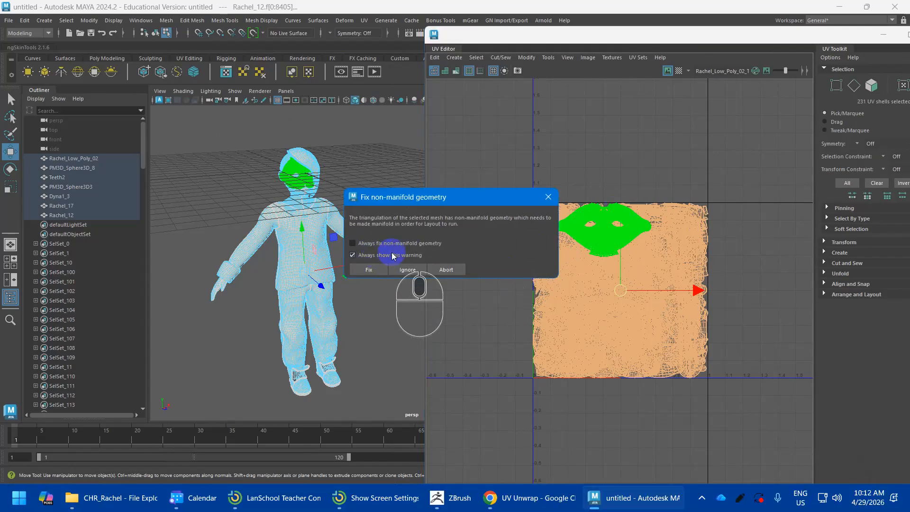
pyautogui.click(363, 268)
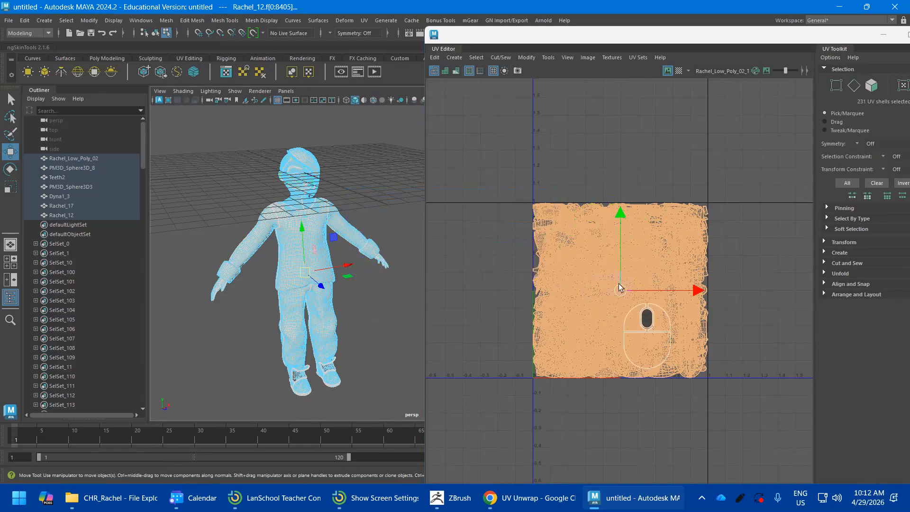
pyautogui.scroll(3, 571, 246)
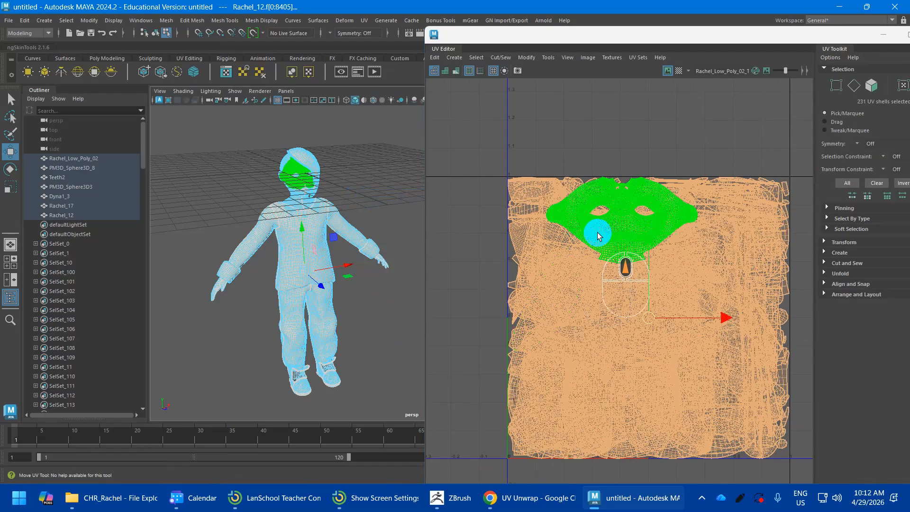
pyautogui.scroll(-3, 596, 231)
pyautogui.keyDown('shift'); pyautogui.moveTo(608, 218); pyautogui.dragTo(505, 246, button='right'); pyautogui.keyUp('shift')
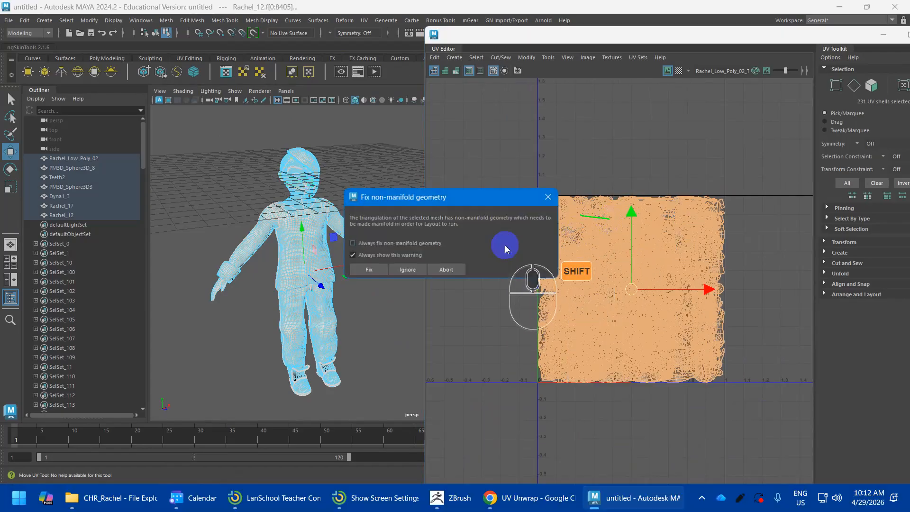
pyautogui.click(402, 242)
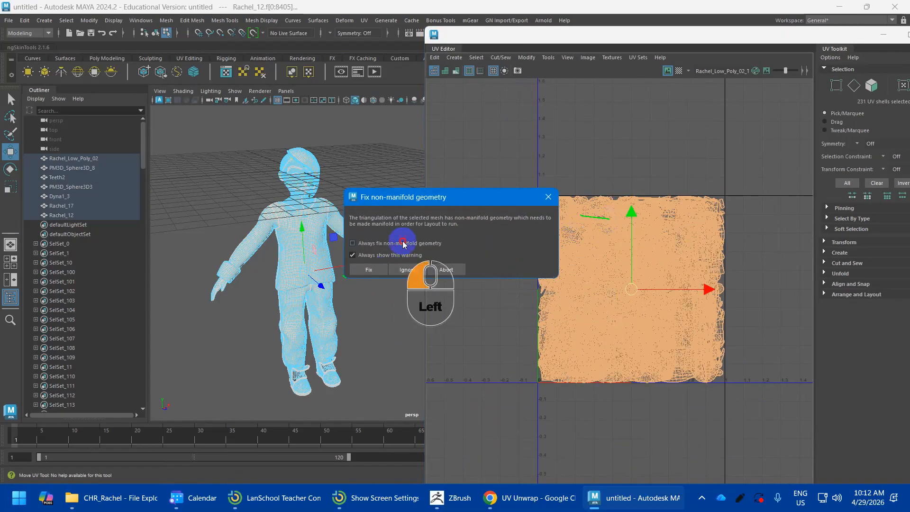
pyautogui.click(369, 269)
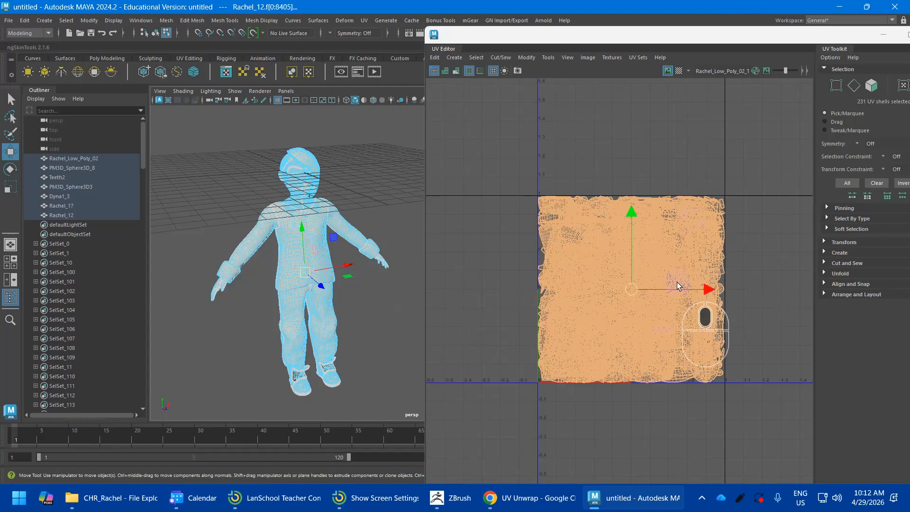
# - Reselect all of the character's UV shells and try again to unfold them together
pyautogui.click(731, 281)
pyautogui.moveTo(516, 174); pyautogui.dragTo(787, 444)
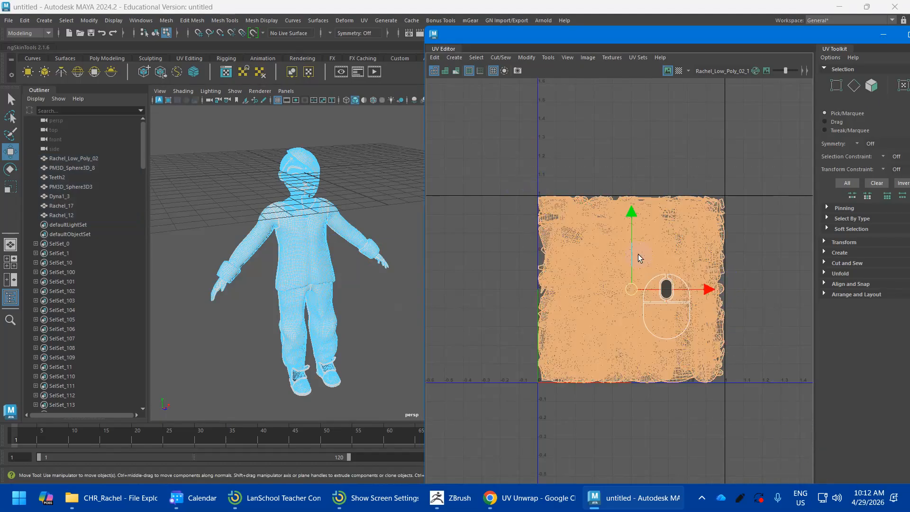
pyautogui.keyDown('shift'); pyautogui.moveTo(550, 257); pyautogui.dragTo(466, 288, button='right'); pyautogui.keyUp('shift')
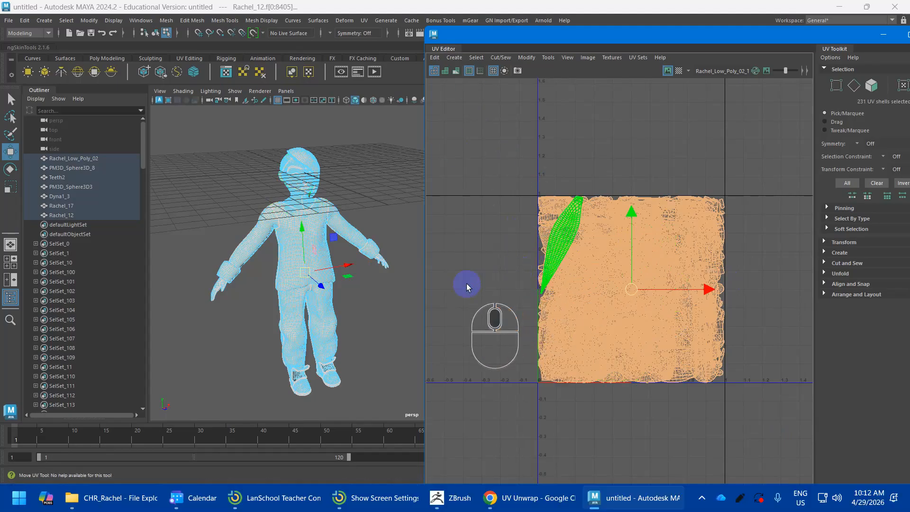
# - Return the character's meshes to object mode and select only the PM3D_Sphere3D3 hair piece
pyautogui.scroll(3, 327, 180)
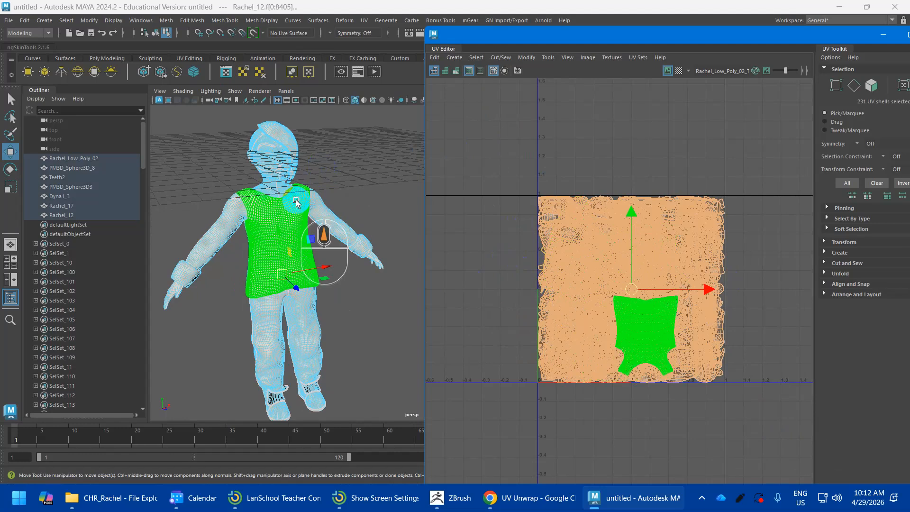
pyautogui.moveTo(249, 163); pyautogui.dragTo(318, 132, button='right')
pyautogui.click(283, 132)
pyautogui.click(305, 136)
pyautogui.click(288, 140)
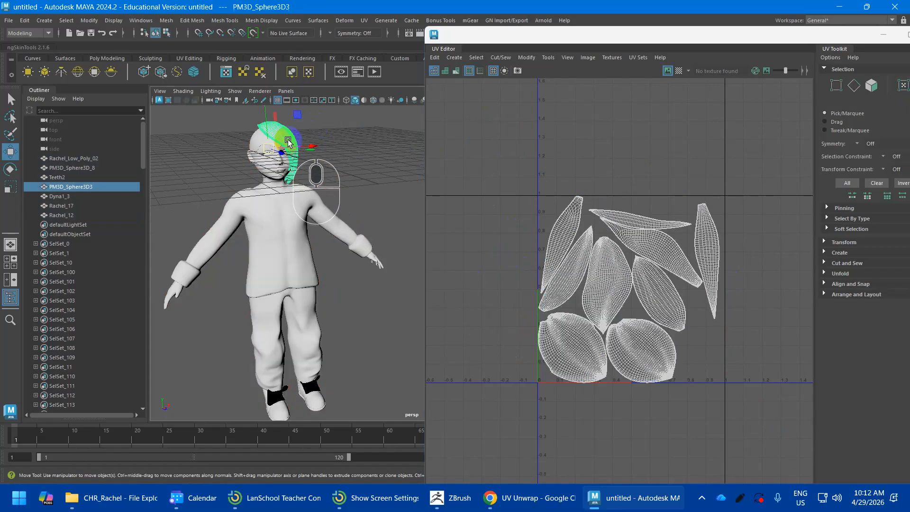
# - Change to UV shell selection and select all of the hair piece's UV shells
pyautogui.moveTo(615, 212); pyautogui.dragTo(571, 199, button='right')
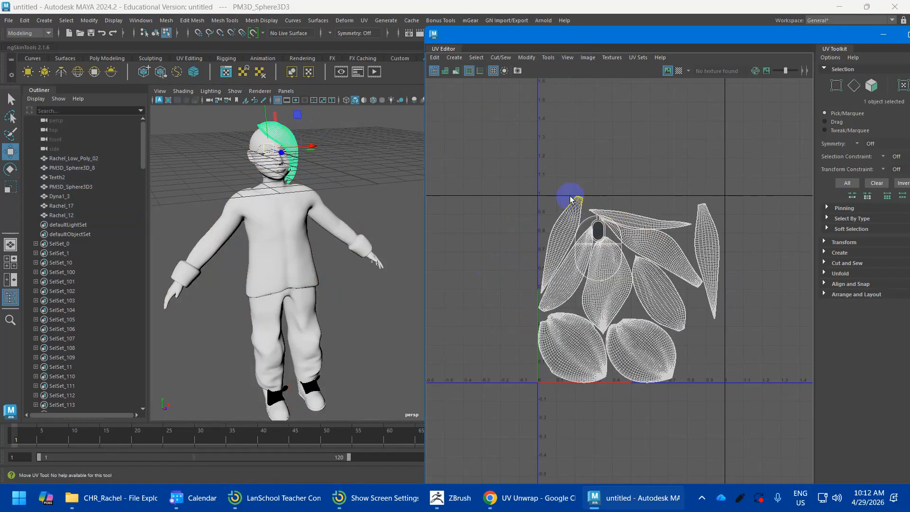
pyautogui.moveTo(518, 179); pyautogui.dragTo(619, 251)
pyautogui.click(654, 288)
pyautogui.moveTo(760, 154); pyautogui.dragTo(428, 429)
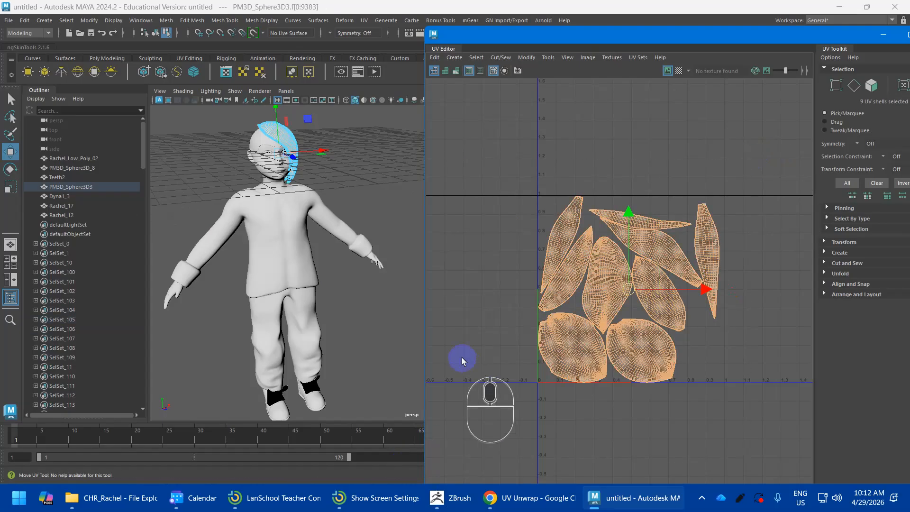
# - Switch the hair piece's UVs to edge selection and try to unfold them, choosing to always fix non-manifold geometry
pyautogui.moveTo(568, 272); pyautogui.dragTo(582, 247, button='right')
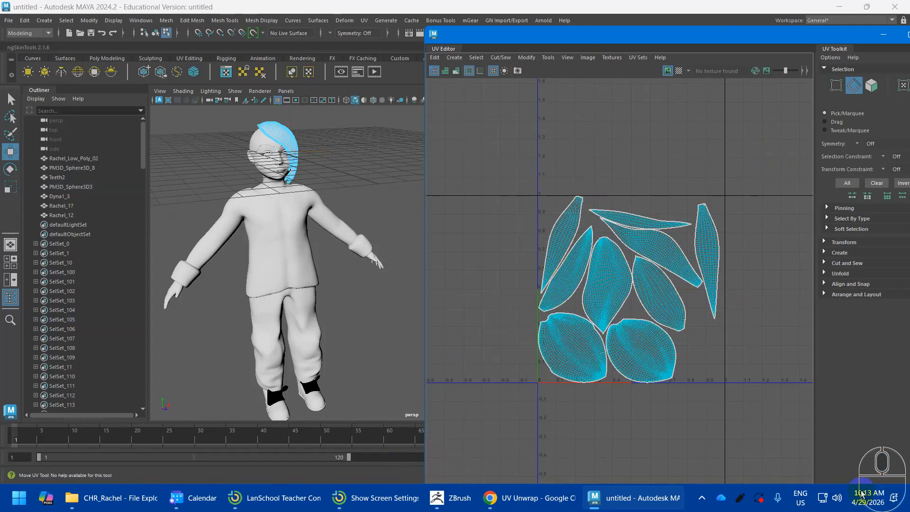
pyautogui.keyDown('shift'); pyautogui.moveTo(642, 223); pyautogui.dragTo(643, 227, button='right'); pyautogui.keyUp('shift')
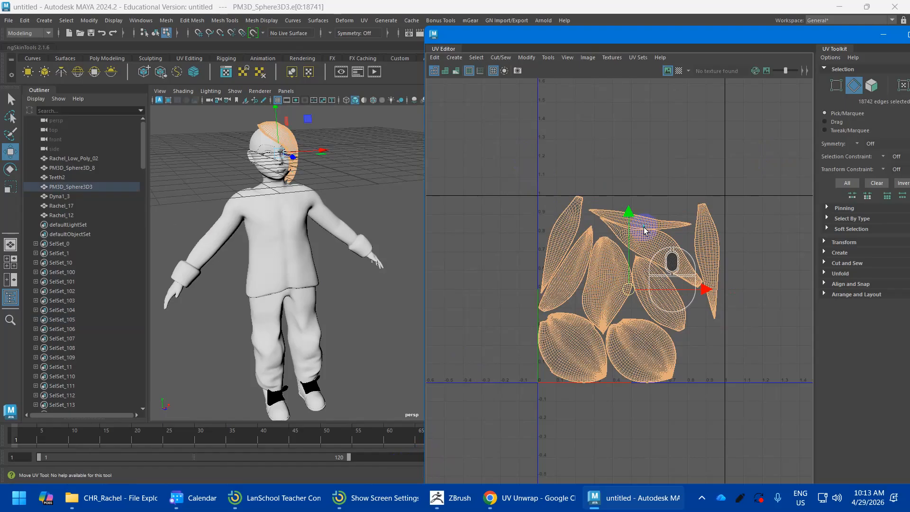
pyautogui.keyDown('shift'); pyautogui.rightClick(639, 222); pyautogui.keyUp('shift')
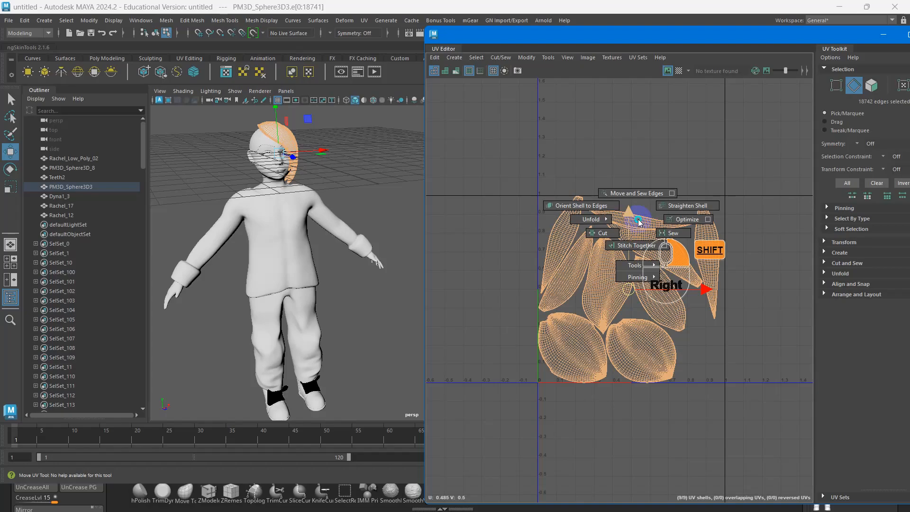
pyautogui.keyDown('shift'); pyautogui.rightClick(646, 224); pyautogui.keyUp('shift')
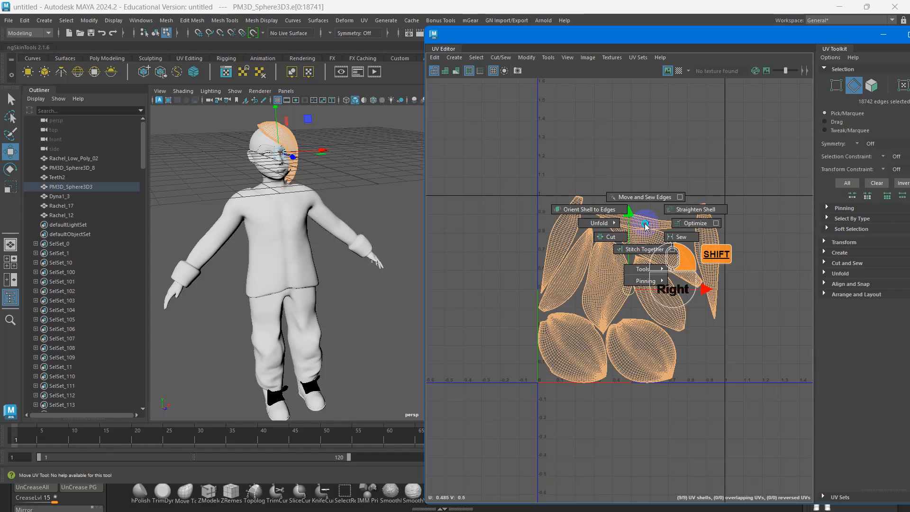
pyautogui.moveTo(601, 222)
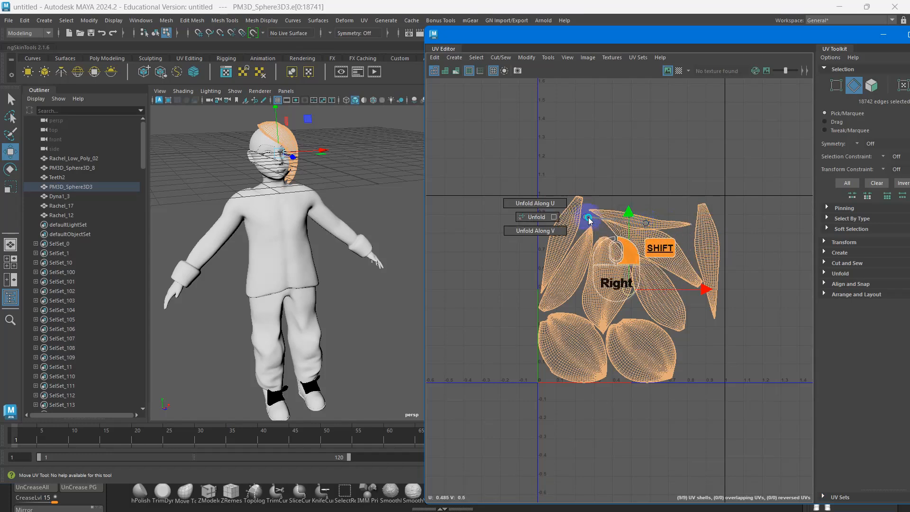
pyautogui.click(540, 223)
pyautogui.click(380, 242)
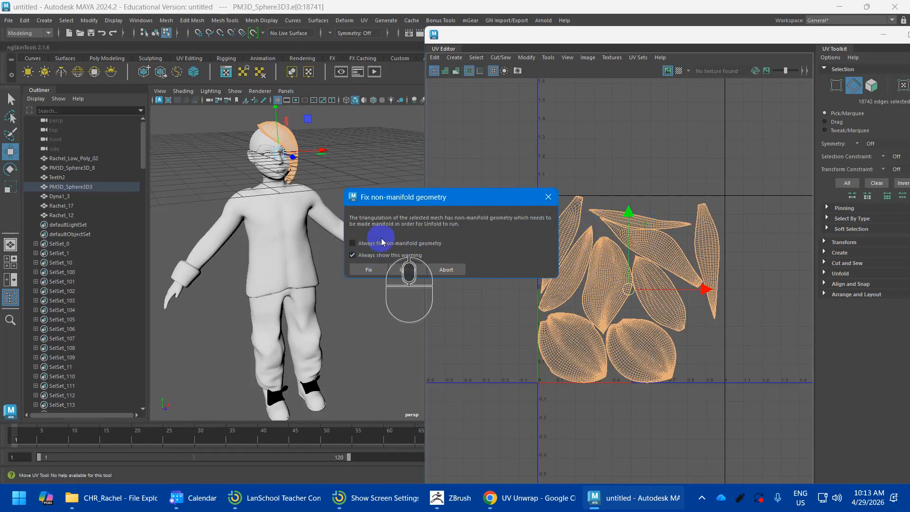
pyautogui.click(376, 270)
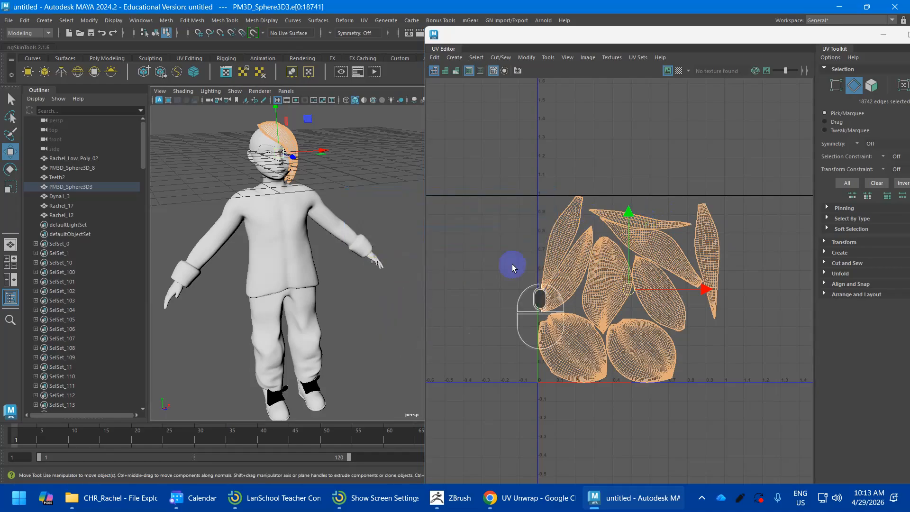
# - Try repeating the unfold on the hair piece's selected UV edges
pyautogui.keyDown('shift'); pyautogui.moveTo(564, 240); pyautogui.dragTo(454, 212, button='right'); pyautogui.keyUp('shift')
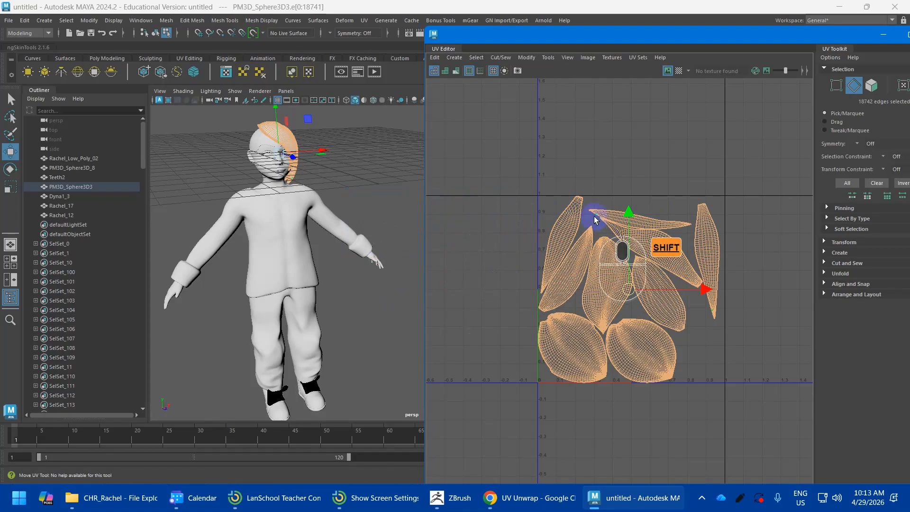
pyautogui.keyDown('shift'); pyautogui.rightClick(610, 215); pyautogui.keyUp('shift')
pyautogui.moveTo(610, 213)
pyautogui.keyDown('shift'); pyautogui.mouseDown(button='right')
pyautogui.moveTo(607, 205)
pyautogui.moveTo(619, 214)
pyautogui.moveTo(609, 240)
pyautogui.moveTo(608, 214)
pyautogui.mouseUp(button='right'); pyautogui.keyUp('shift')
# - Inspect the hair piece's UV shells up close, return to UV shell selection and select all the shells again
pyautogui.scroll(3, 602, 252)
pyautogui.scroll(4, 602, 249)
pyautogui.scroll(-2, 562, 160)
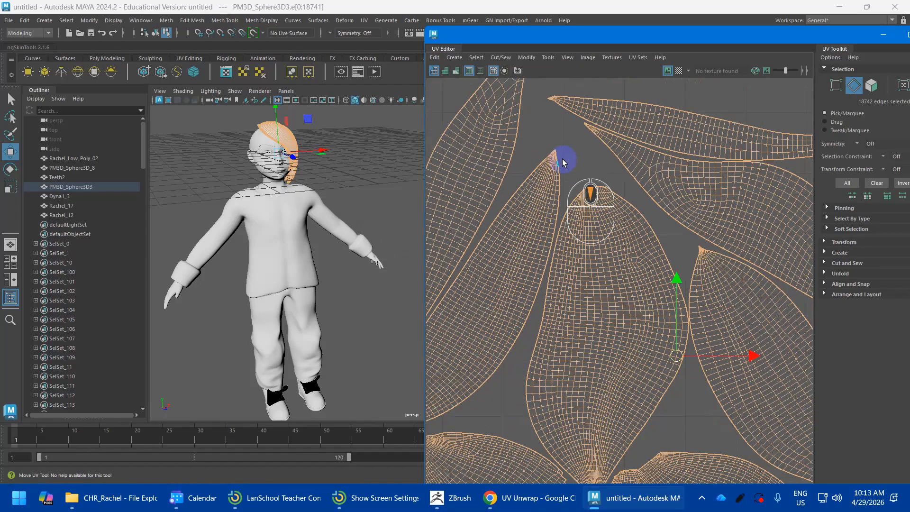
pyautogui.scroll(-4, 545, 124)
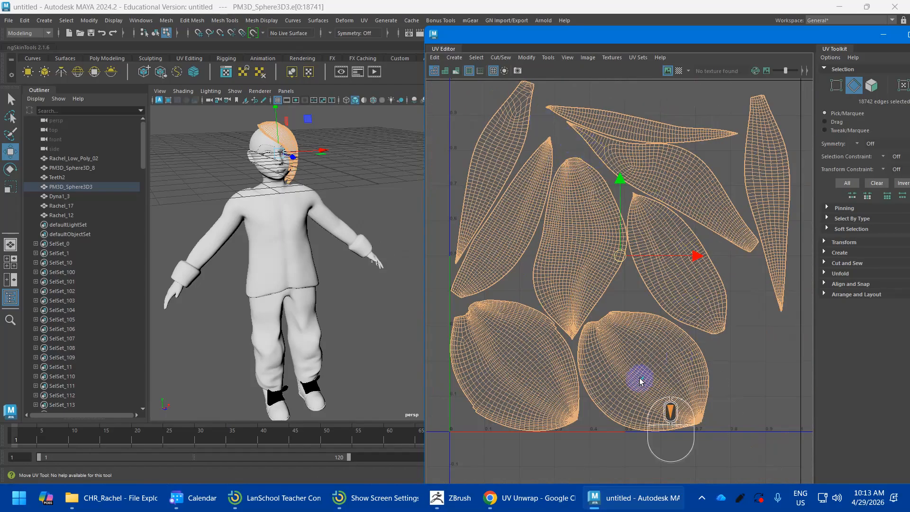
pyautogui.scroll(8, 610, 369)
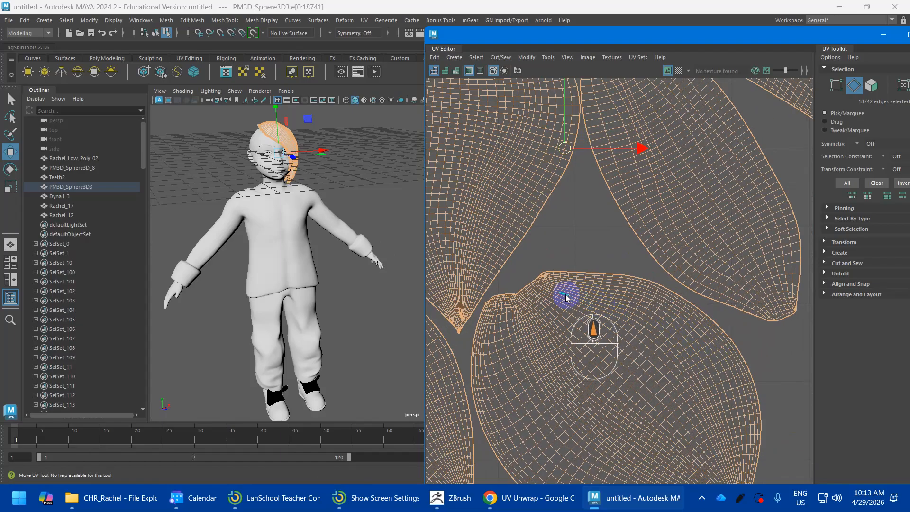
pyautogui.moveTo(577, 179); pyautogui.dragTo(648, 270, button='right')
pyautogui.click(648, 269)
pyautogui.scroll(-8, 648, 269)
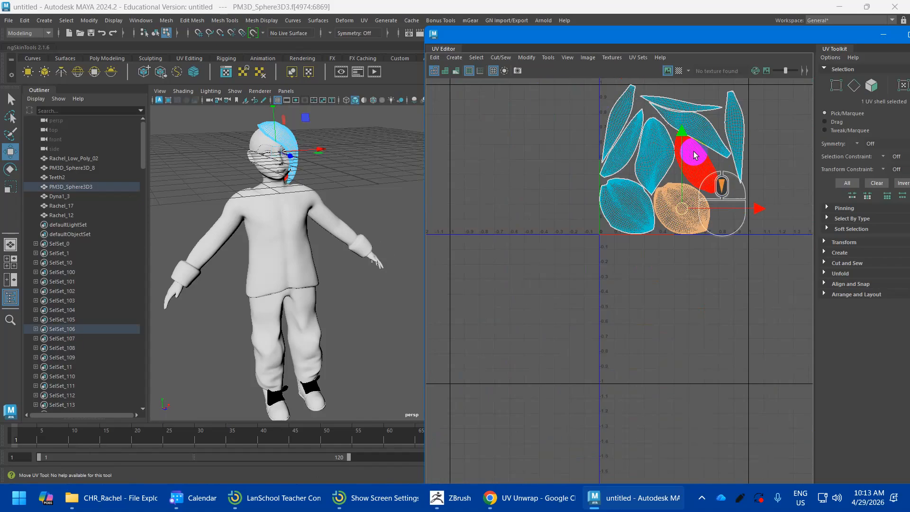
pyautogui.moveTo(801, 259); pyautogui.dragTo(803, 261)
pyautogui.keyDown('alt'); pyautogui.moveTo(640, 251); pyautogui.dragTo(628, 289, button='middle'); pyautogui.keyUp('alt')
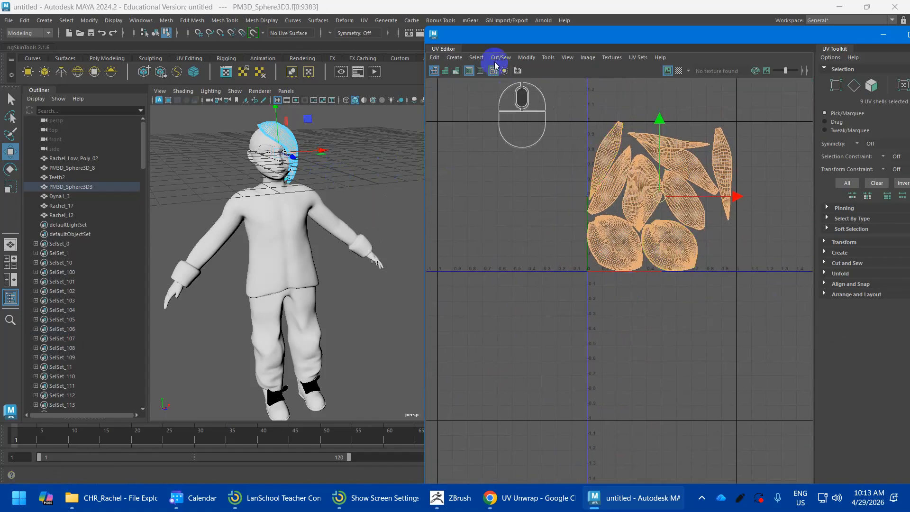
# - Frame the hair piece from behind the head in the perspective view and shrink the UV Editor window to uncover the viewport
pyautogui.keyDown('alt'); pyautogui.moveTo(253, 185); pyautogui.dragTo(292, 217); pyautogui.keyUp('alt')
pyautogui.keyDown('alt'); pyautogui.scroll(2, 332, 179); pyautogui.keyUp('alt')
pyautogui.keyDown('alt'); pyautogui.scroll(2, 291, 217); pyautogui.keyUp('alt')
pyautogui.keyDown('alt'); pyautogui.scroll(3, 292, 217); pyautogui.keyUp('alt')
pyautogui.keyDown('alt'); pyautogui.moveTo(344, 209); pyautogui.dragTo(379, 252, button='middle'); pyautogui.keyUp('alt')
pyautogui.keyDown('alt'); pyautogui.moveTo(360, 244); pyautogui.dragTo(338, 232, button='right'); pyautogui.keyUp('alt')
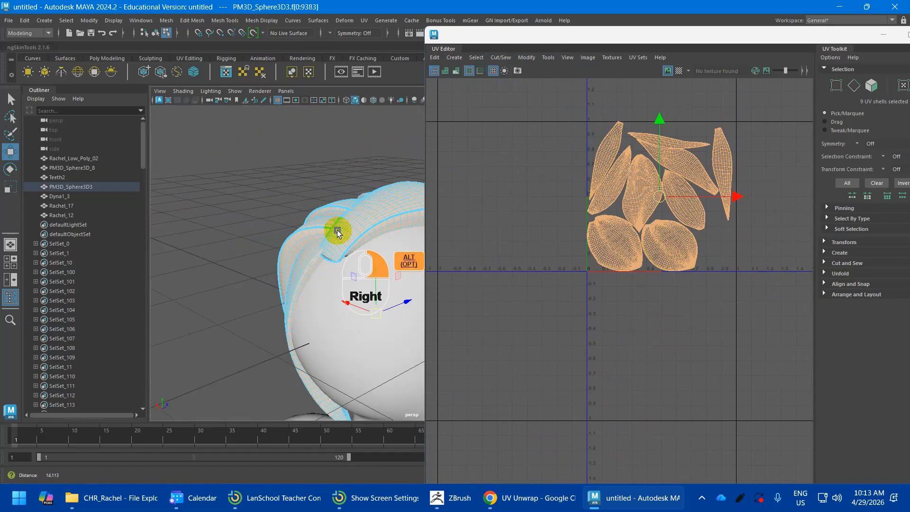
pyautogui.keyDown('alt'); pyautogui.moveTo(338, 232); pyautogui.dragTo(302, 221, button='middle'); pyautogui.keyUp('alt')
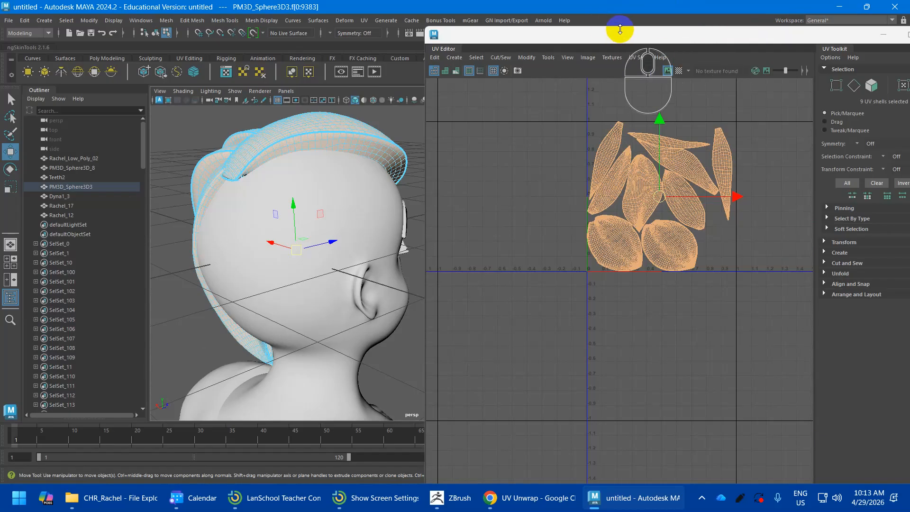
pyautogui.moveTo(619, 26); pyautogui.dragTo(621, 185)
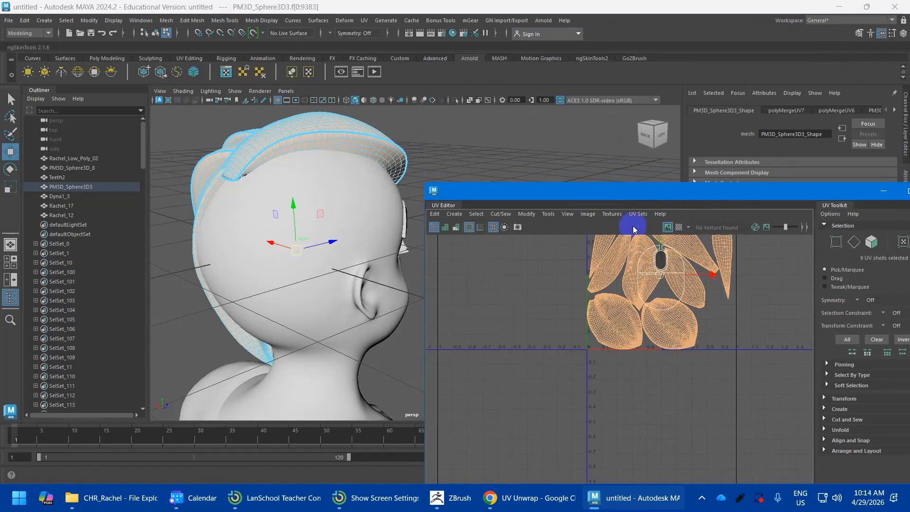
pyautogui.keyDown('alt'); pyautogui.moveTo(687, 270); pyautogui.dragTo(651, 354, button='middle'); pyautogui.keyUp('alt')
# - Return the hair piece to object mode and open the mesh Cleanup options
pyautogui.rightClick(327, 122)
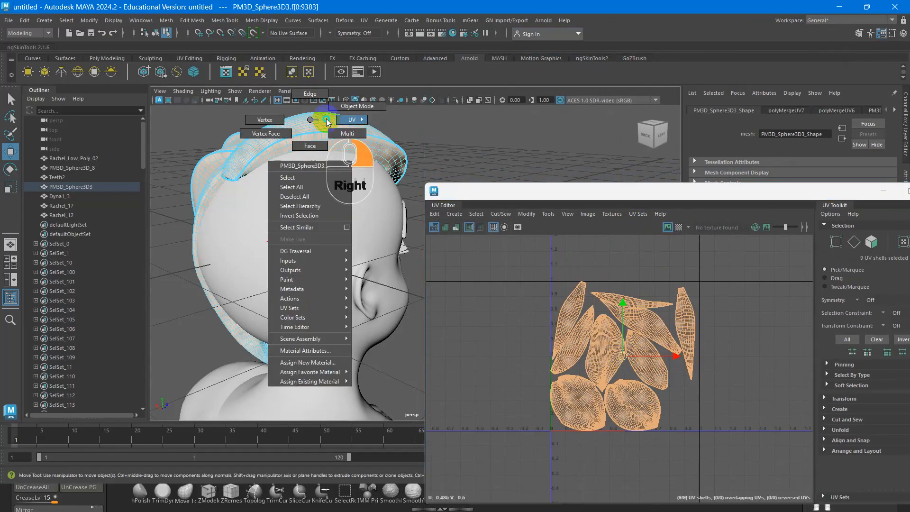
pyautogui.moveTo(327, 122); pyautogui.dragTo(355, 106, button='right')
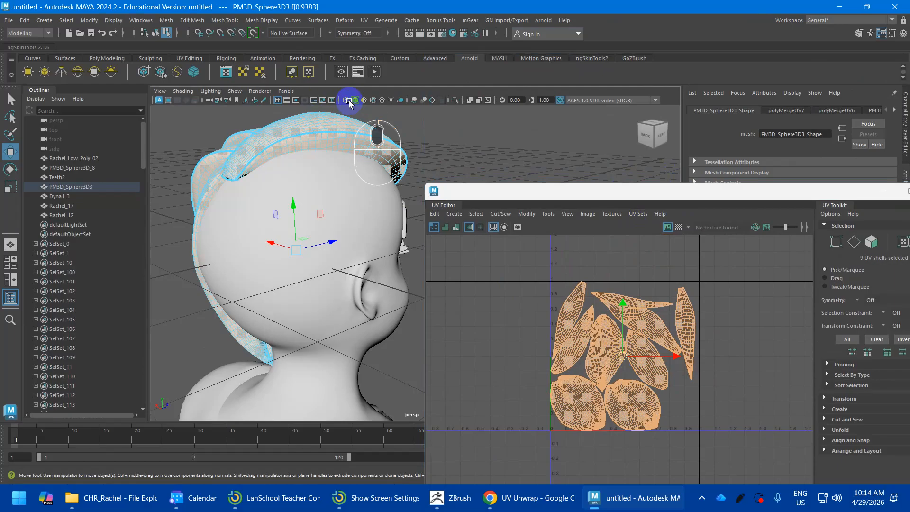
pyautogui.click(166, 21)
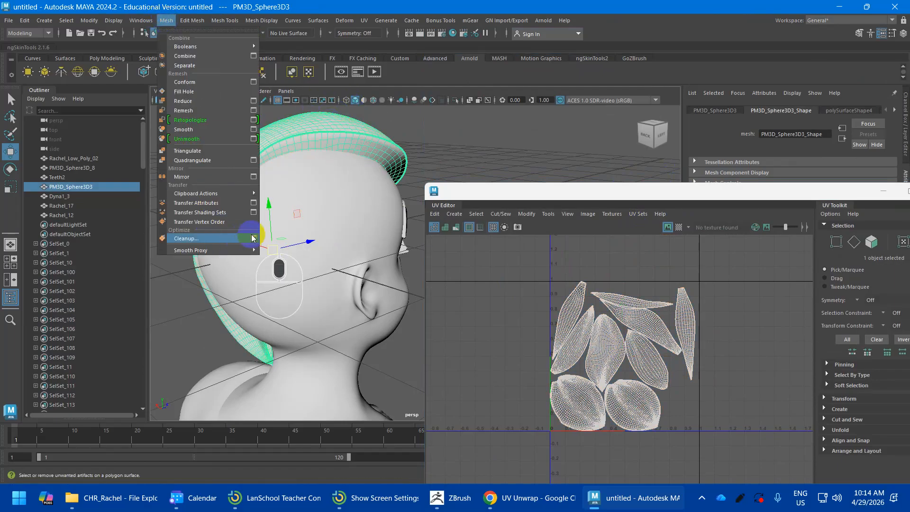
pyautogui.click(253, 238)
pyautogui.scroll(-3, 381, 261)
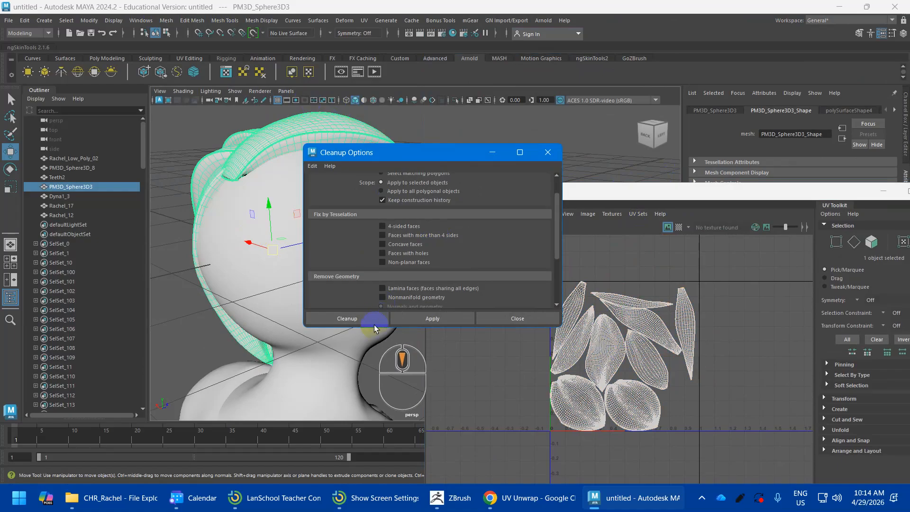
# - Clean up the hair piece with lamina faces, nonmanifold geometry, zero-length edges, faces with zero geometry area and invalid components enabled
pyautogui.moveTo(375, 327); pyautogui.dragTo(376, 460)
pyautogui.click(383, 317)
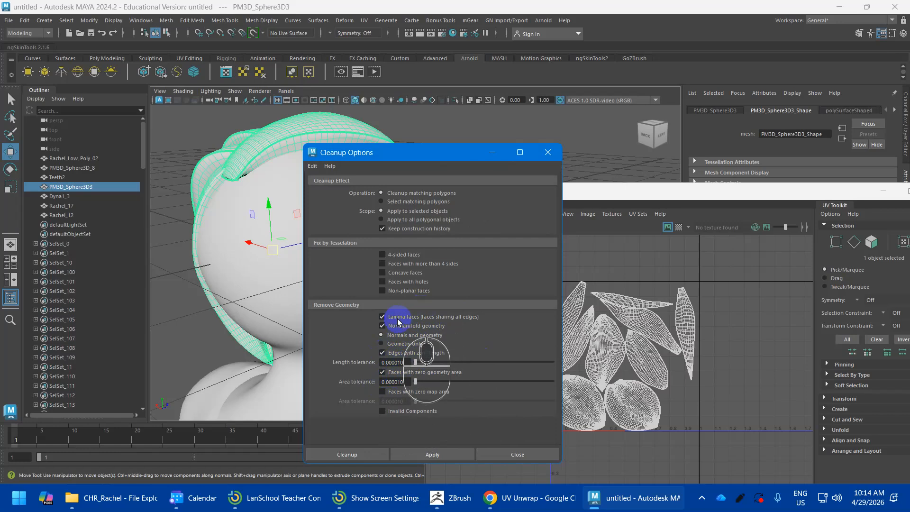
pyautogui.click(383, 412)
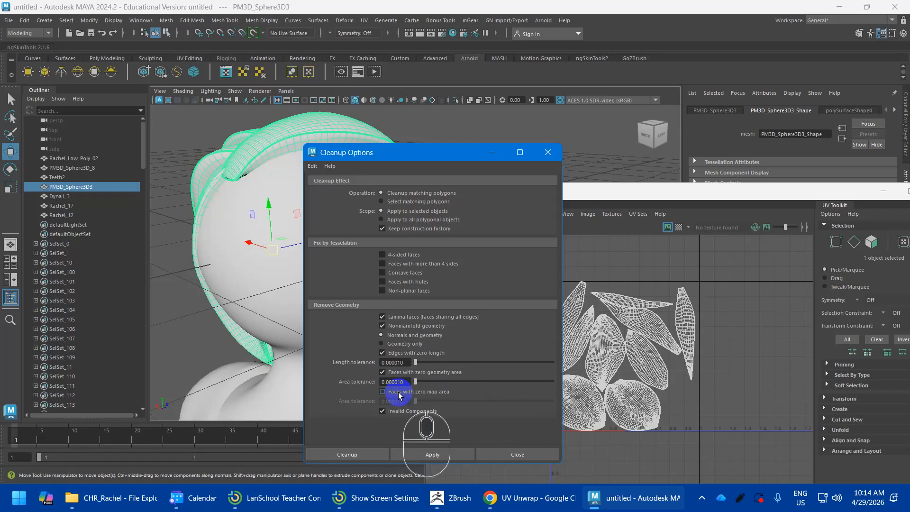
pyautogui.moveTo(389, 152); pyautogui.dragTo(465, 84)
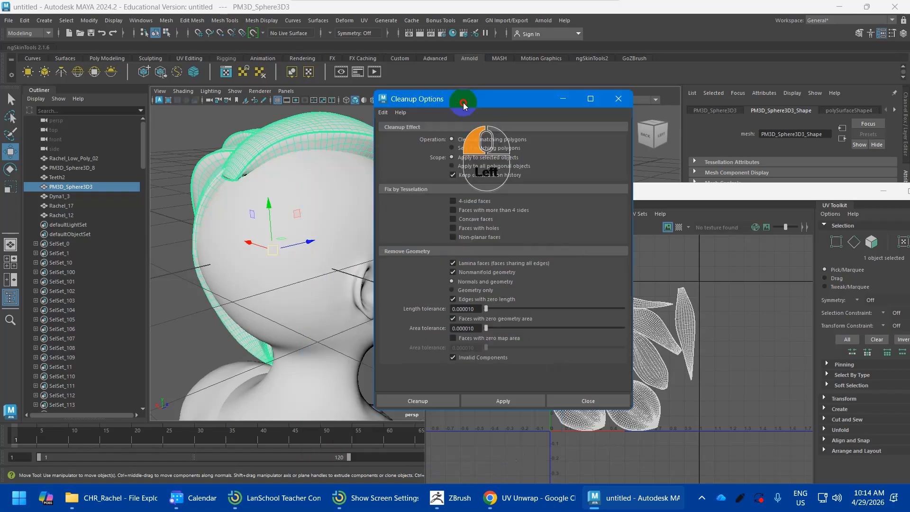
pyautogui.click(388, 98)
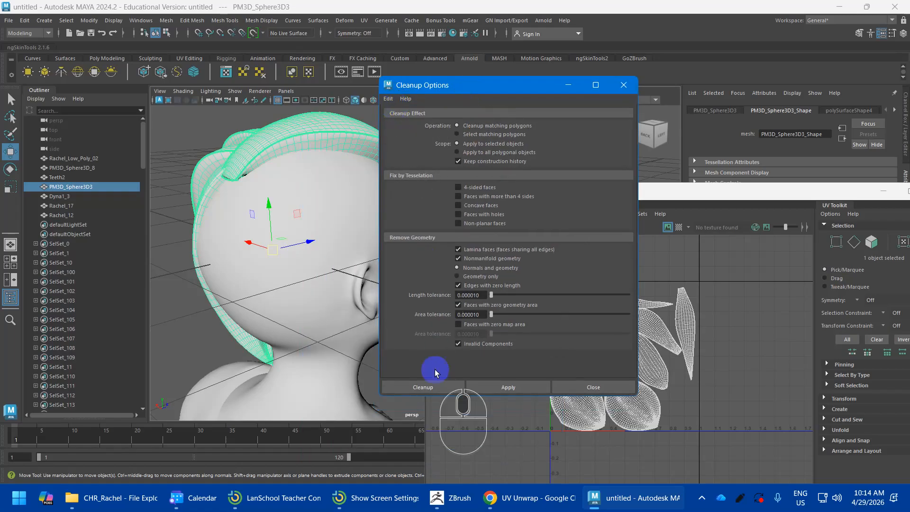
pyautogui.click(423, 387)
# - Select all of the cleaned hair piece's UV shells and open the Unfold UVs options in an enlarged window
pyautogui.moveTo(533, 286); pyautogui.dragTo(503, 258, button='right')
pyautogui.moveTo(504, 256); pyautogui.dragTo(677, 413)
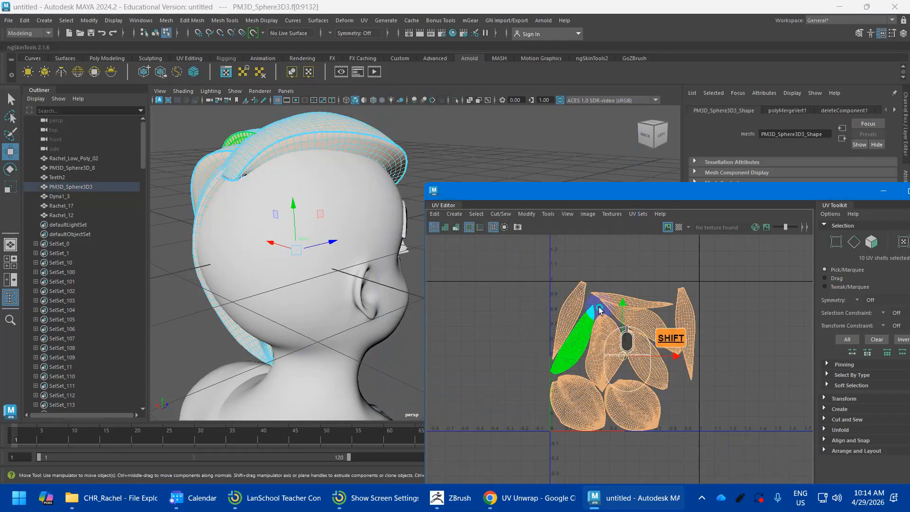
pyautogui.keyDown('shift'); pyautogui.moveTo(596, 322); pyautogui.dragTo(521, 259, button='right'); pyautogui.keyUp('shift')
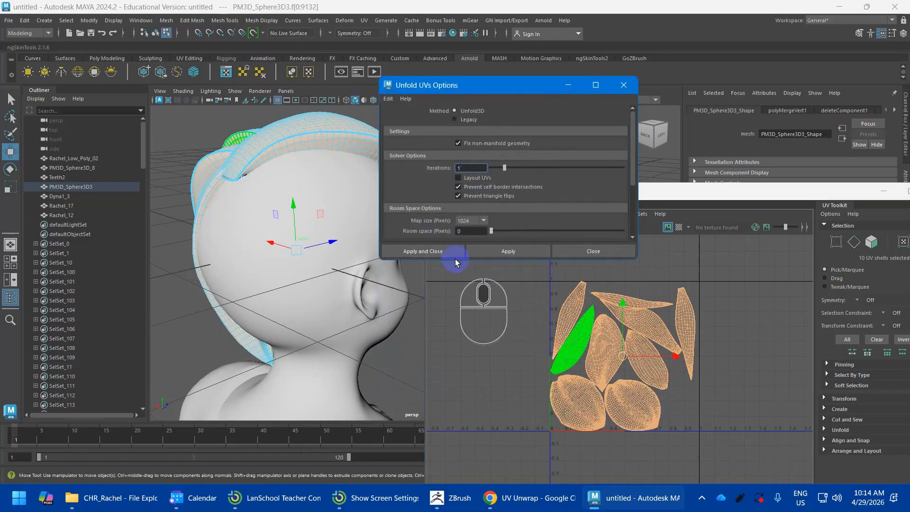
pyautogui.moveTo(455, 260); pyautogui.dragTo(457, 396)
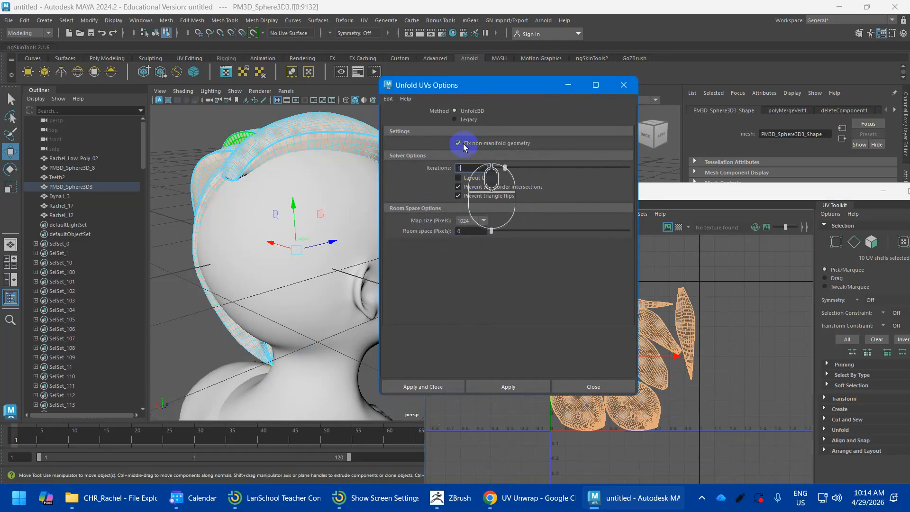
# - Configure the unfold with the Unfold3D method, Layout UVs enabled, a map size of 4096 and a room space of 16 pixels
pyautogui.click(464, 119)
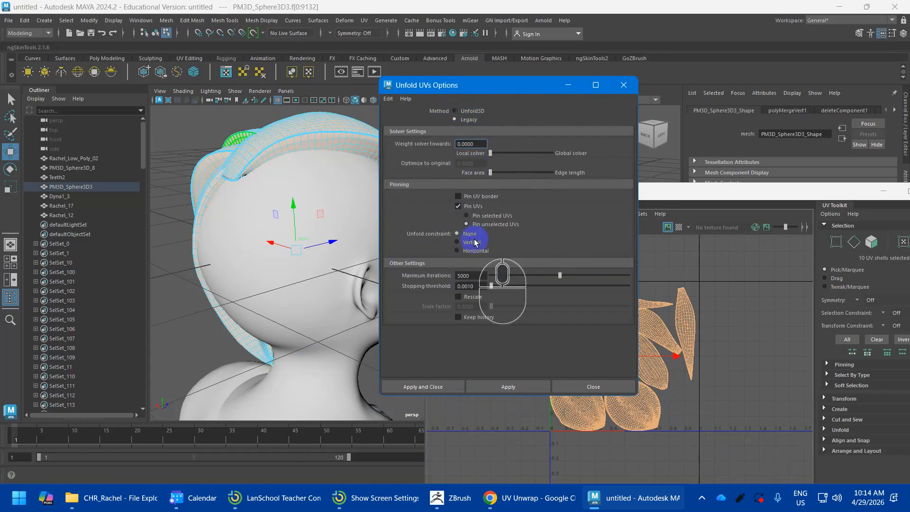
pyautogui.click(469, 112)
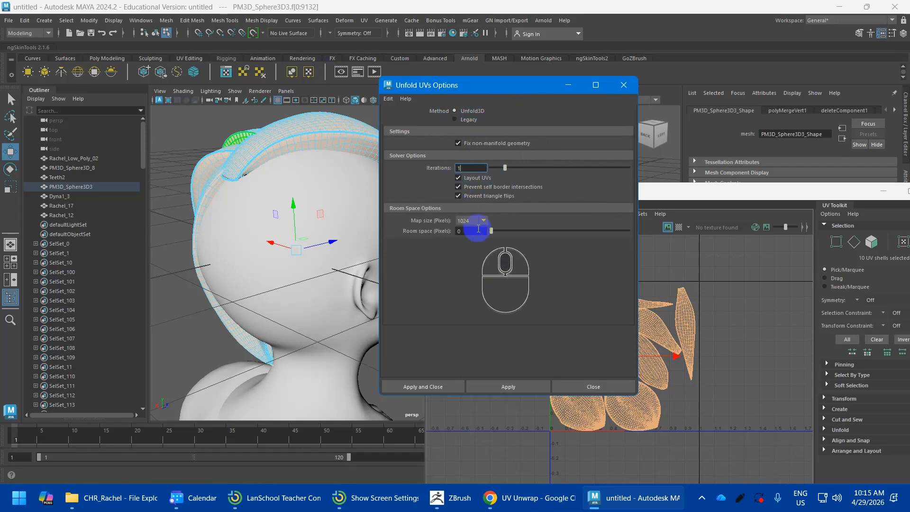
pyautogui.click(472, 221)
pyautogui.click(475, 230)
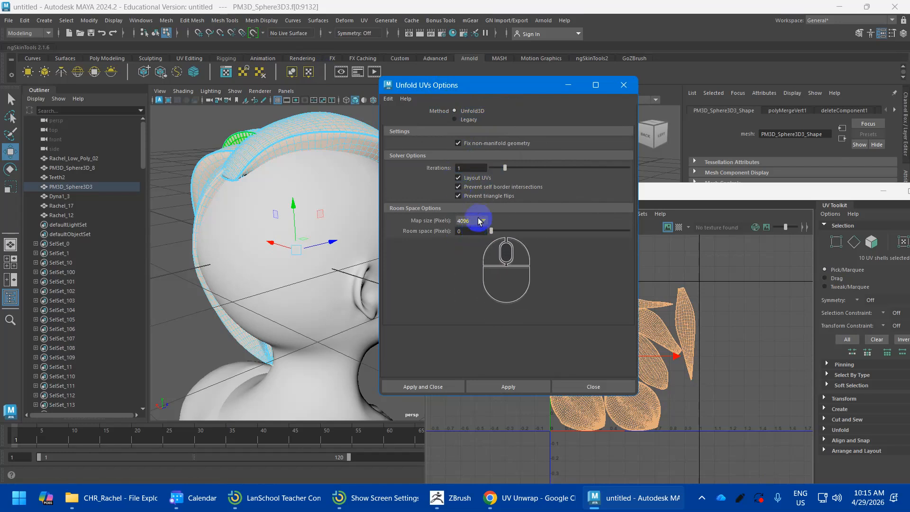
pyautogui.moveTo(474, 232); pyautogui.dragTo(419, 231)
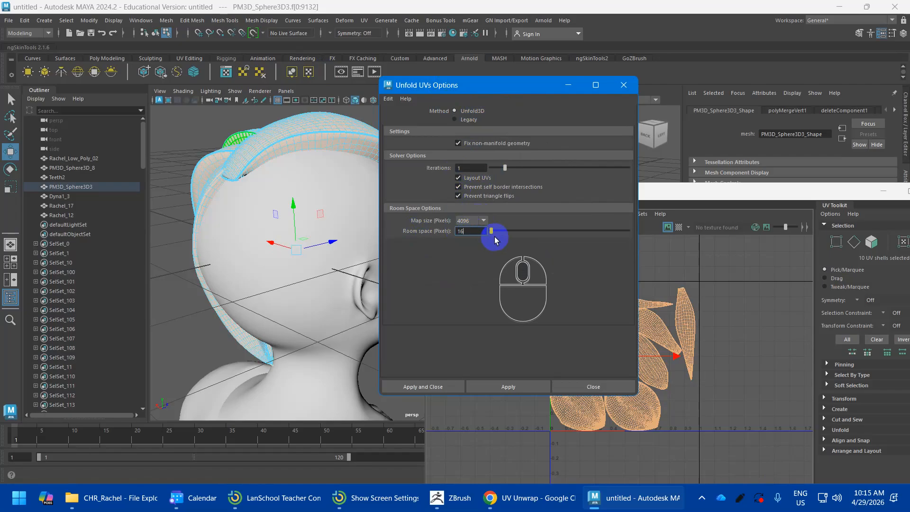
# - Save the unfold settings, apply the unfold to the hair piece's UV shells and close the options
pyautogui.click(387, 99)
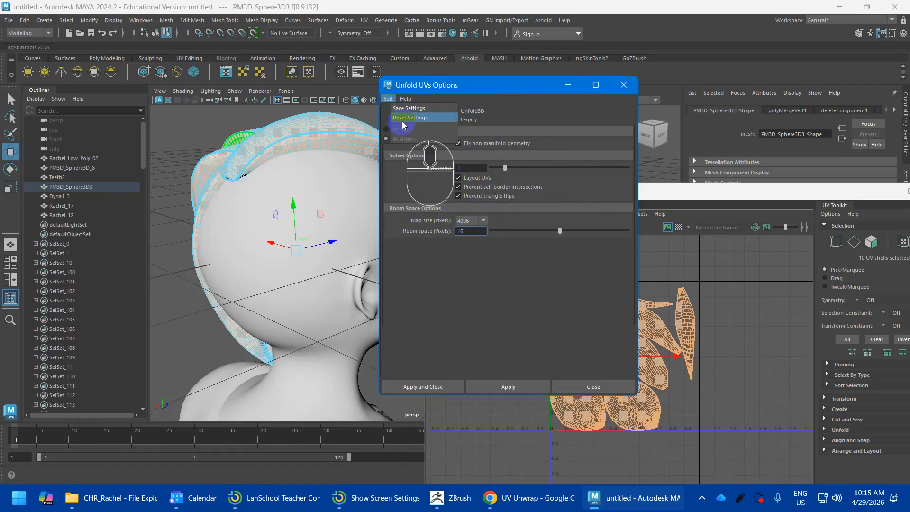
pyautogui.click(405, 108)
pyautogui.click(419, 386)
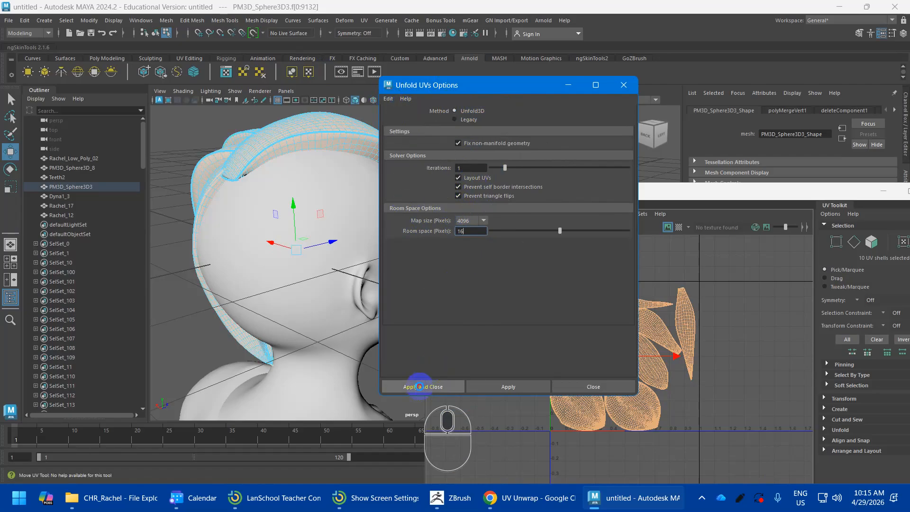
pyautogui.click(594, 385)
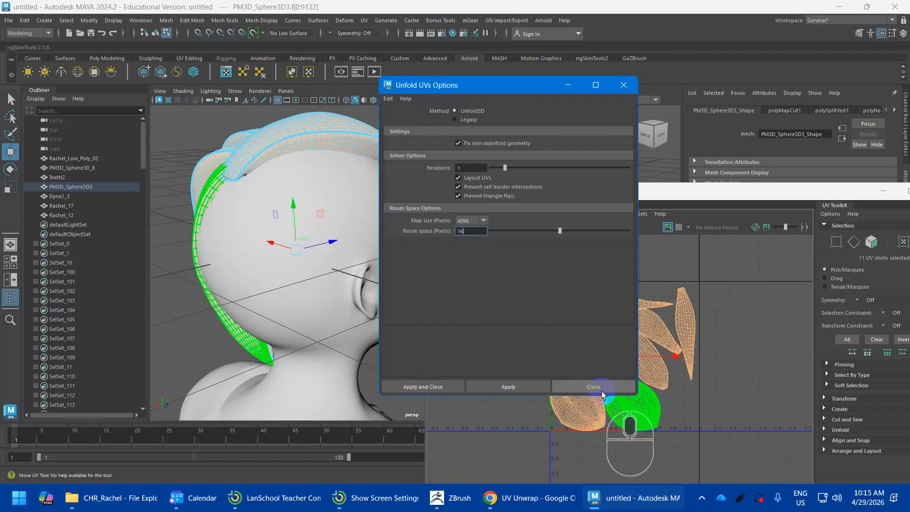